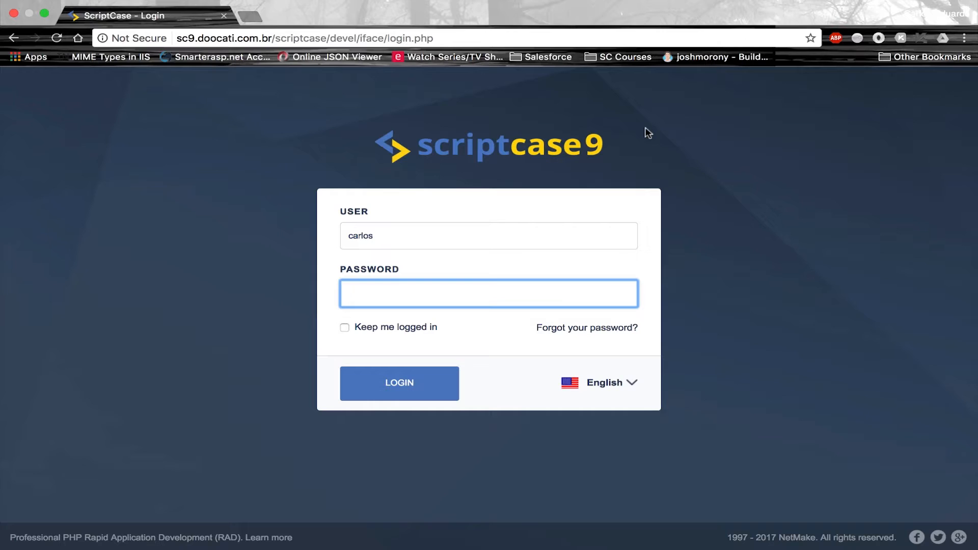
Enter the account password on the ScriptCase login page and log in
key("Return")
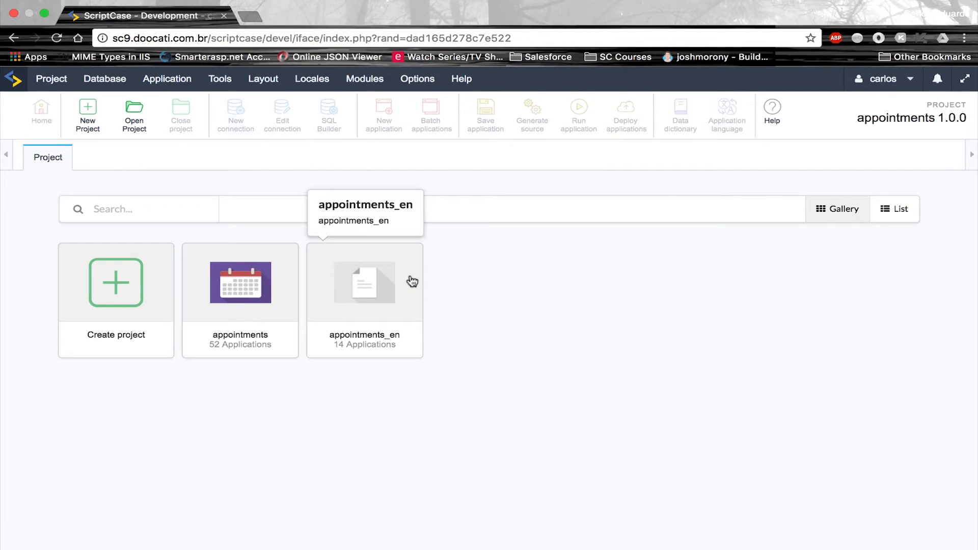
Open the appointments_en project and scroll its application list
left_click(413, 282)
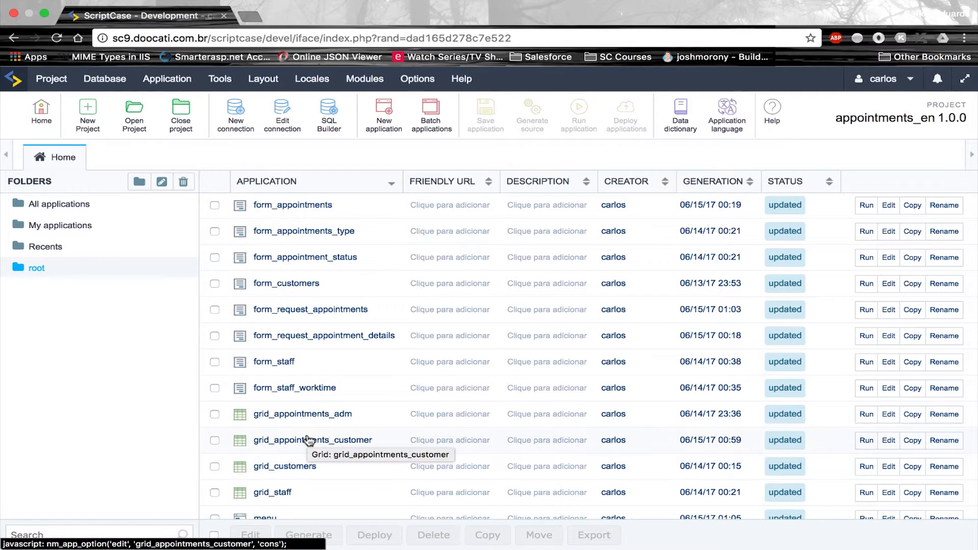
scroll(309, 440, "up", 5)
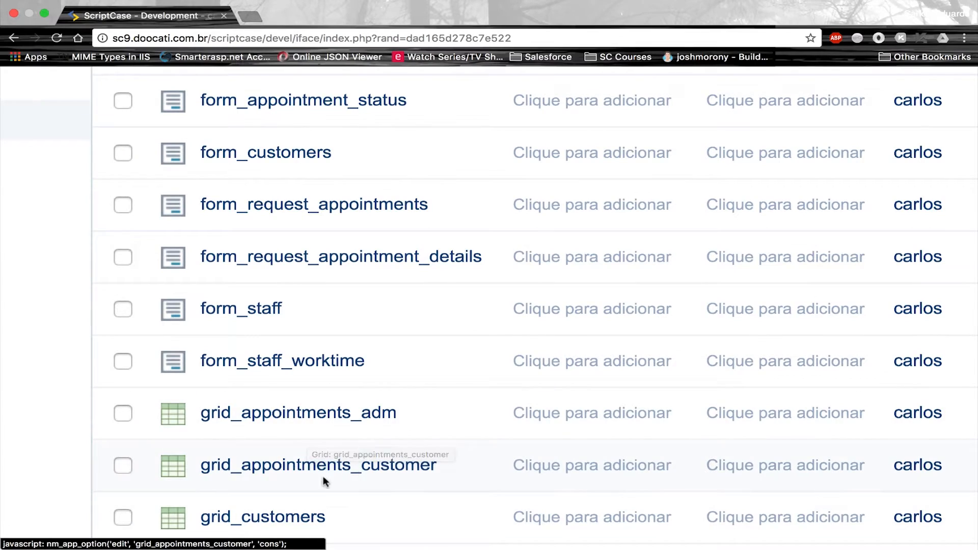
scroll(331, 464, "down", 5)
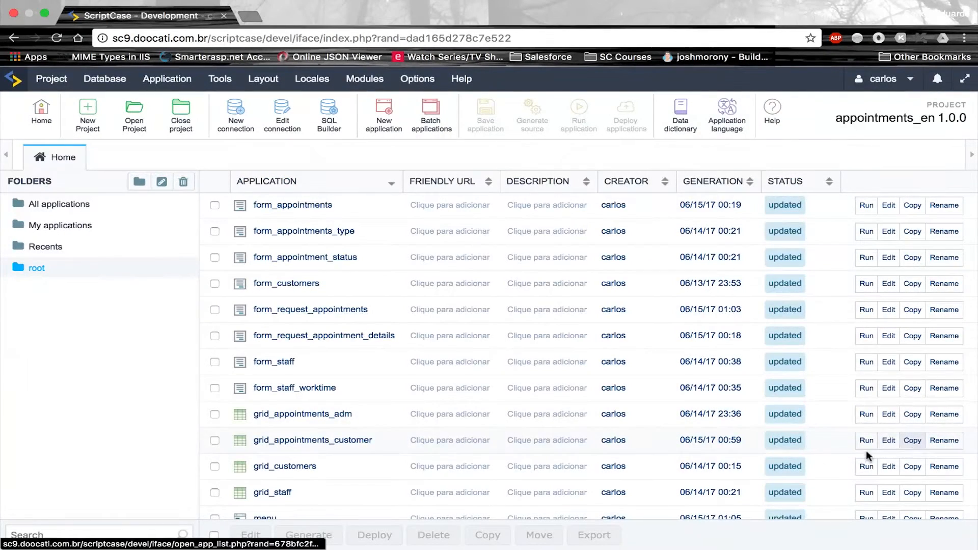
scroll(909, 442, "up", 5)
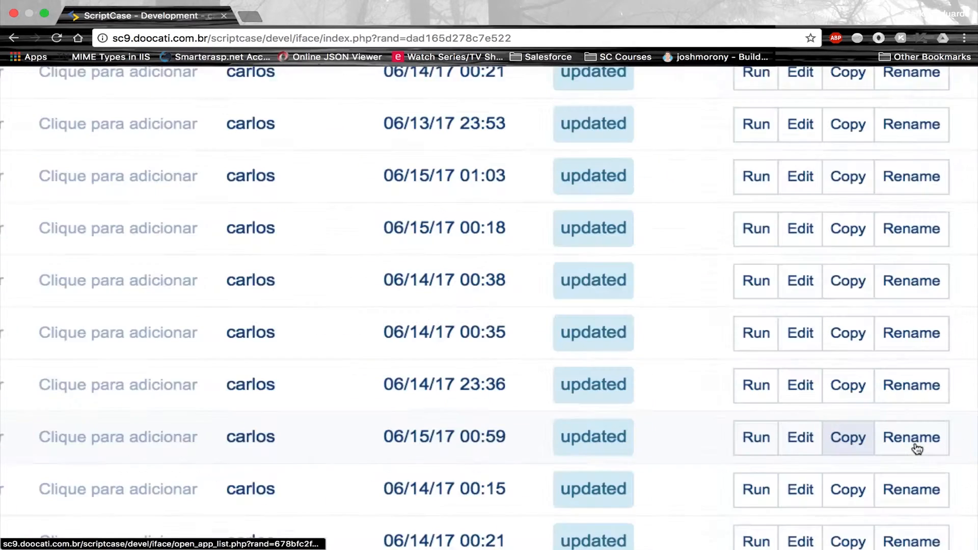
Copy grid_appointments_customer as a new application named grid_appointments_staff
left_click(833, 434)
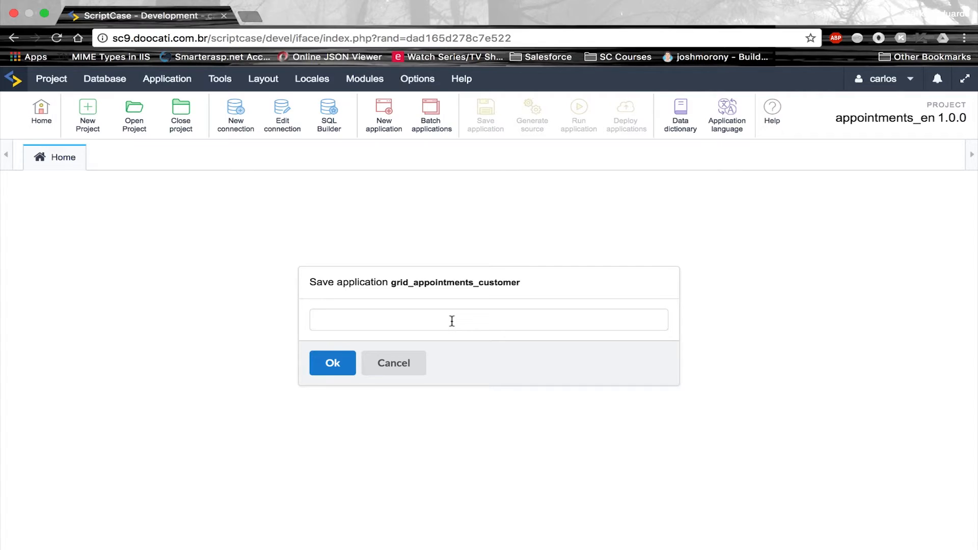
left_click(413, 325)
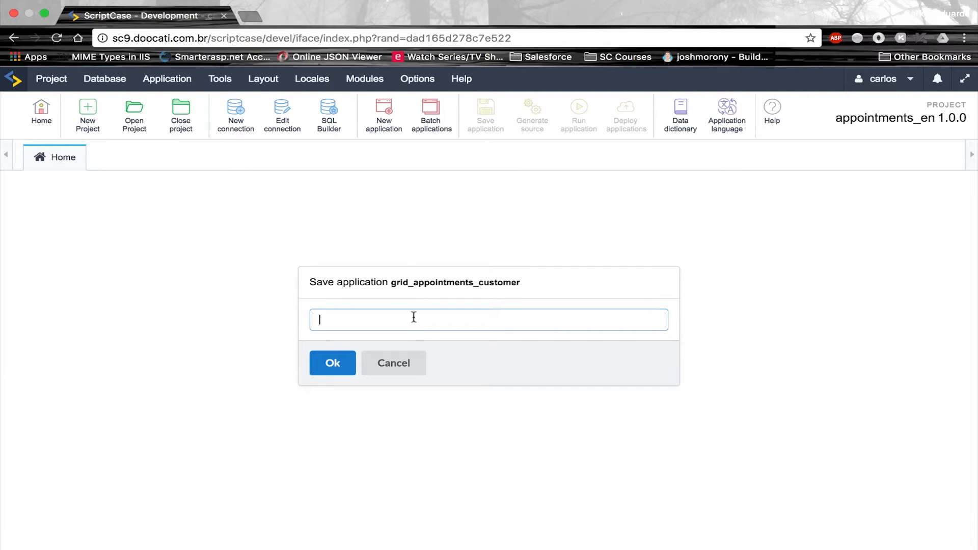
left_click_drag(391, 283, 479, 285)
key("super+c")
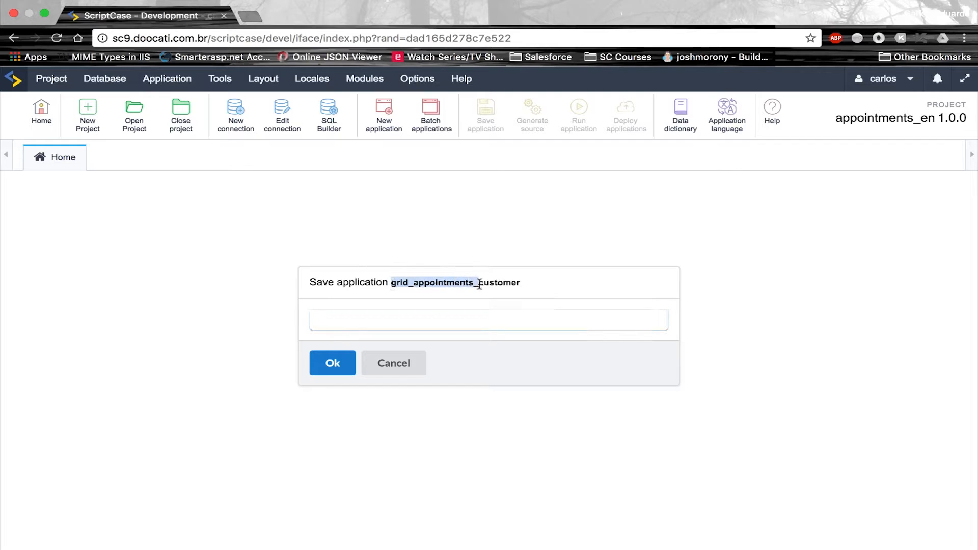
left_click(450, 317)
key("super+v")
type("staff")
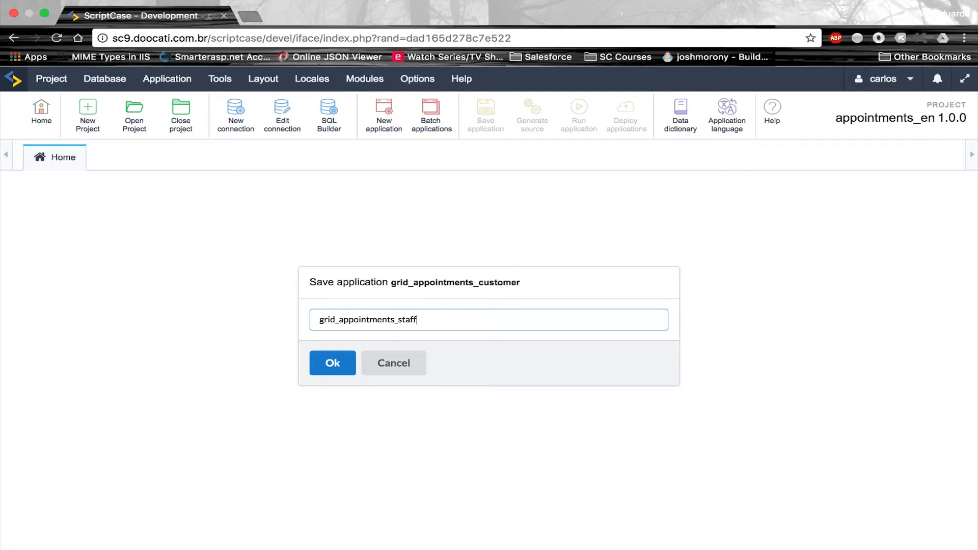
left_click(330, 368)
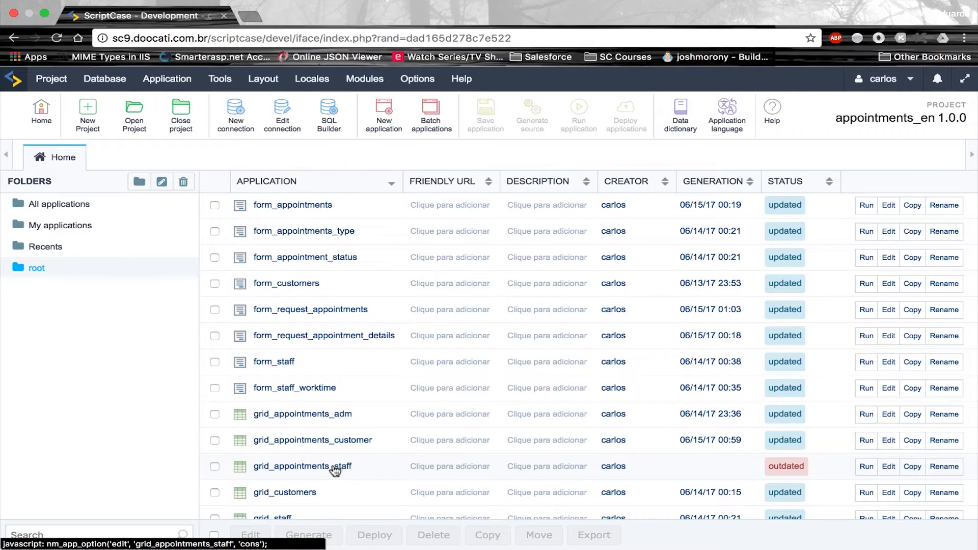
Open grid_appointments_staff for editing and bring up its SQL select statement
left_click(333, 468)
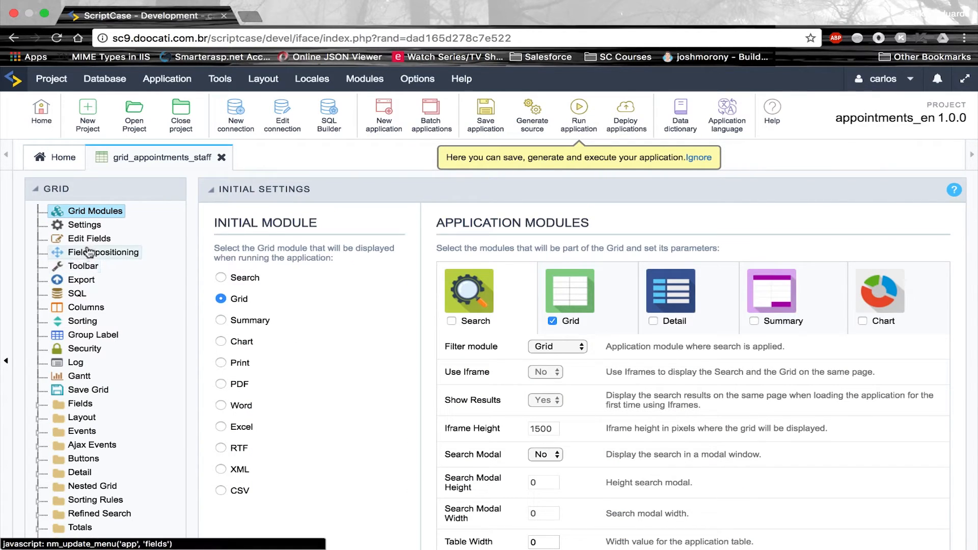
left_click(78, 294)
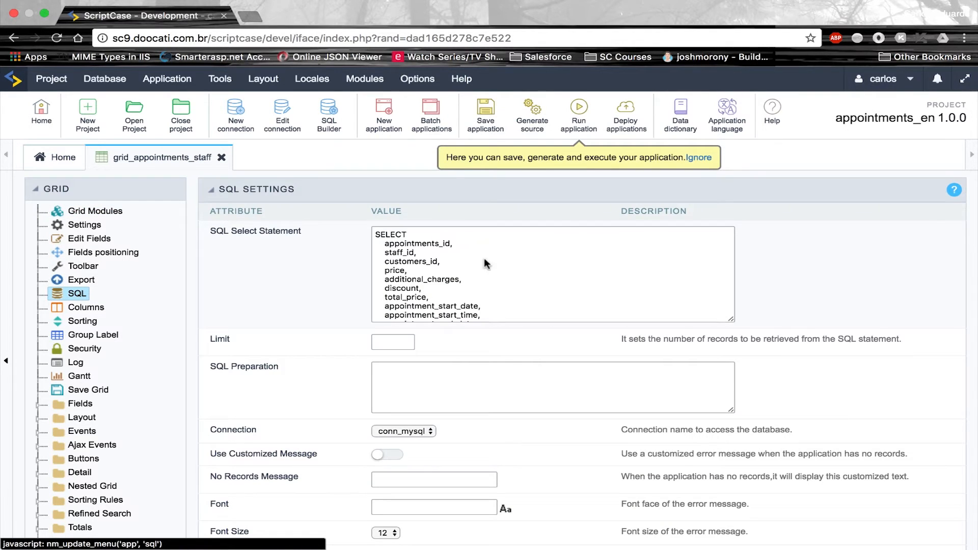
scroll(497, 289, "down", 5)
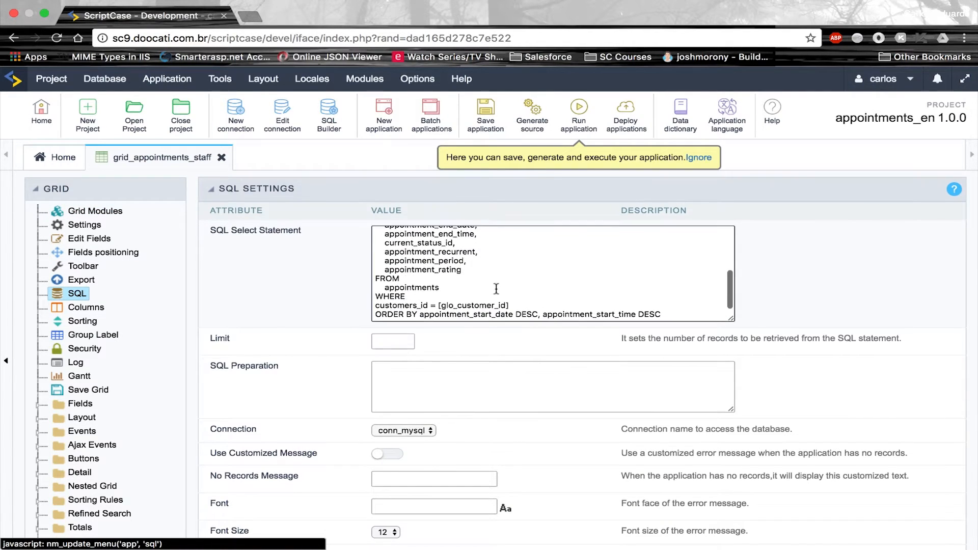
left_click(405, 305)
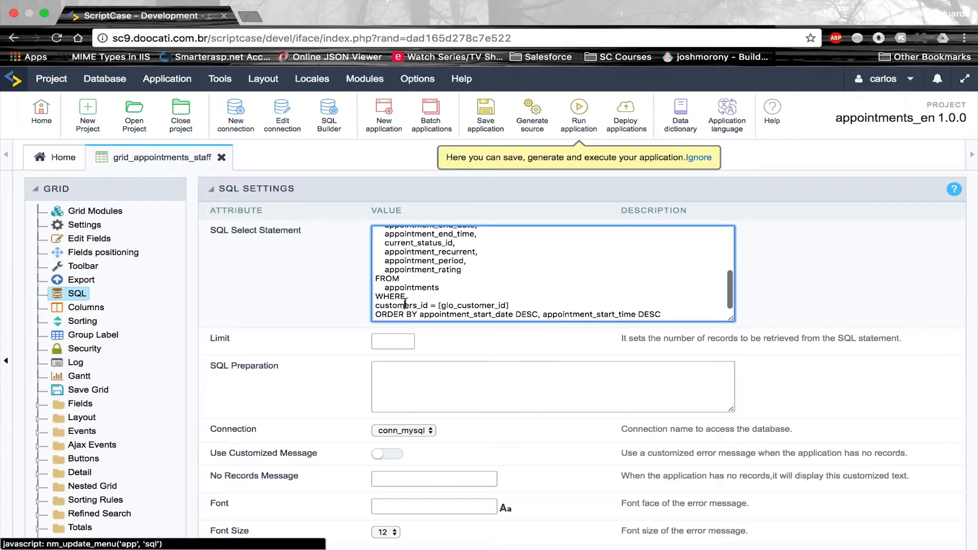
Change the WHERE filter from customers_id = [glo_customer_id] to staff_id = [glo_staff_id]
scroll(452, 278, "up", 4)
double_click(407, 236)
key("super+c")
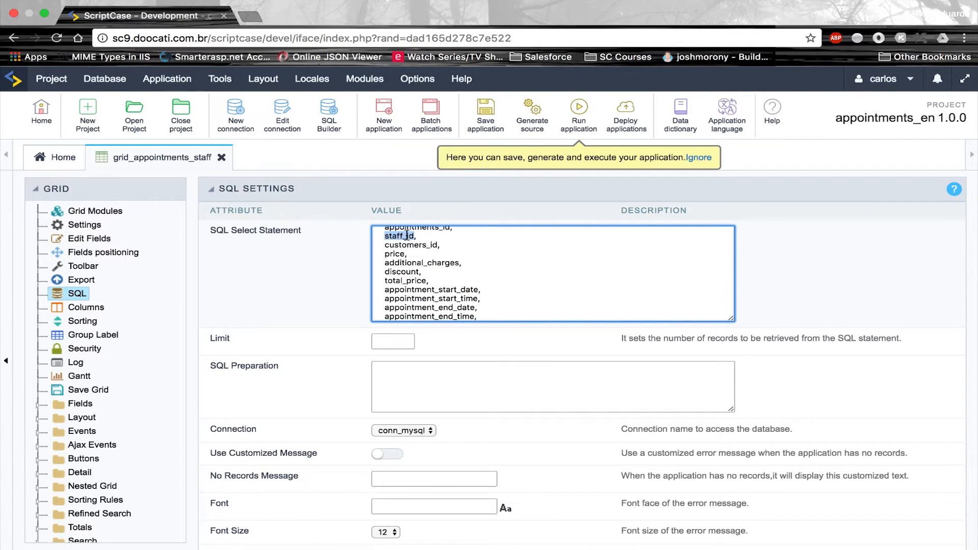
scroll(436, 295, "down", 3)
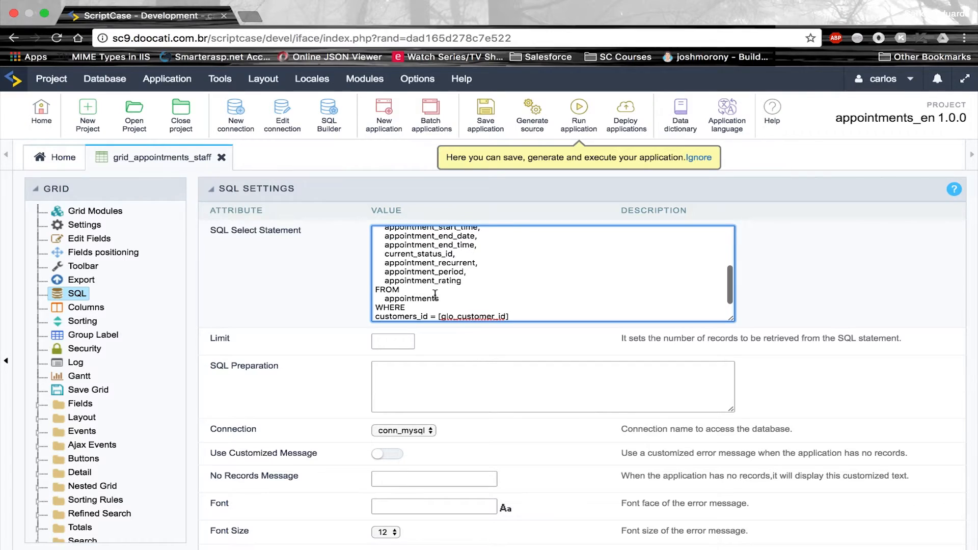
scroll(418, 306, "down", 2)
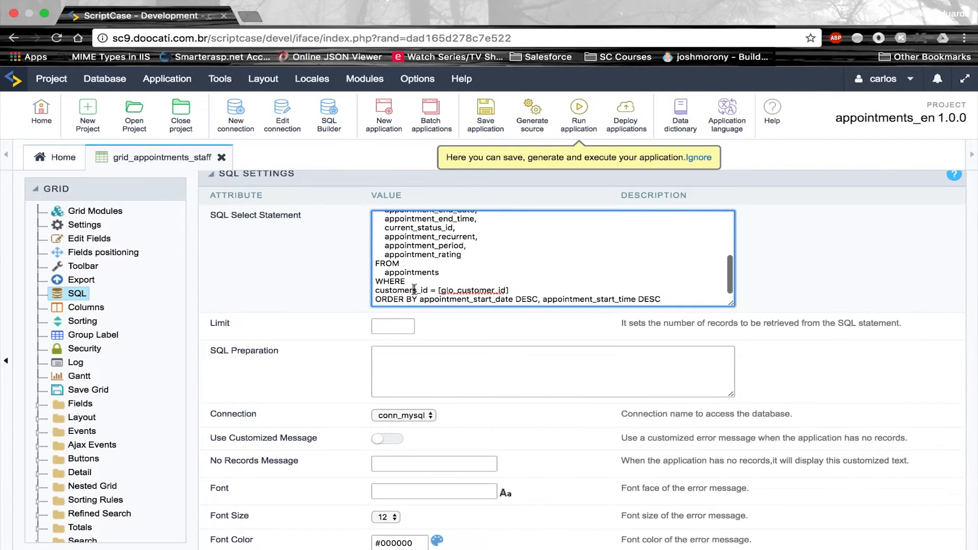
double_click(415, 289)
key("super+v")
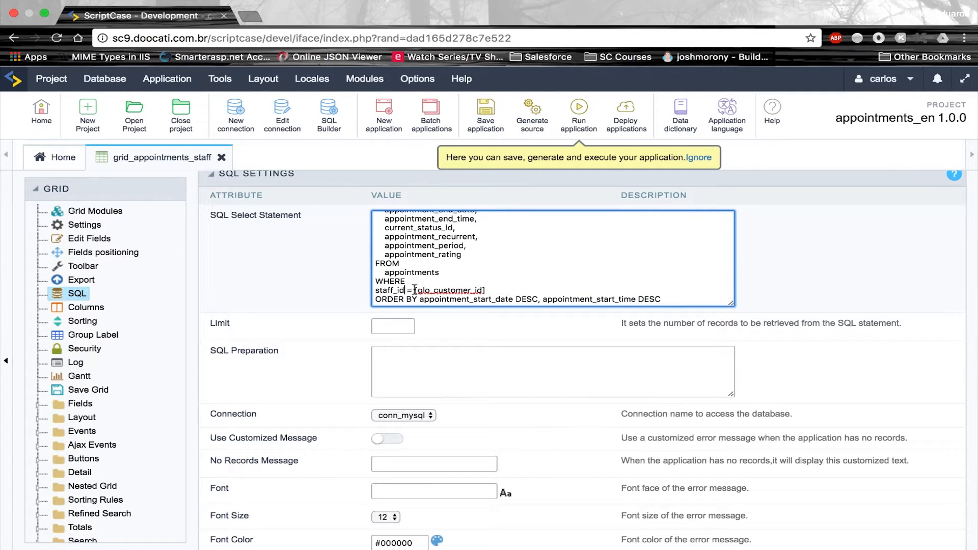
left_click_drag(434, 289, 481, 288)
key("super+v")
left_click(128, 252)
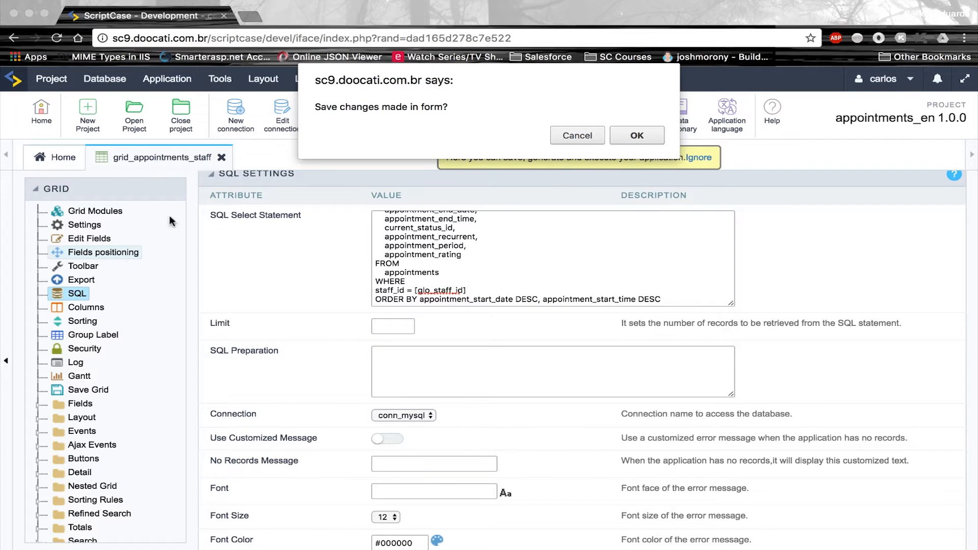
Save the SQL change, then display customers_id instead of staff_id and save the field layout
left_click(622, 134)
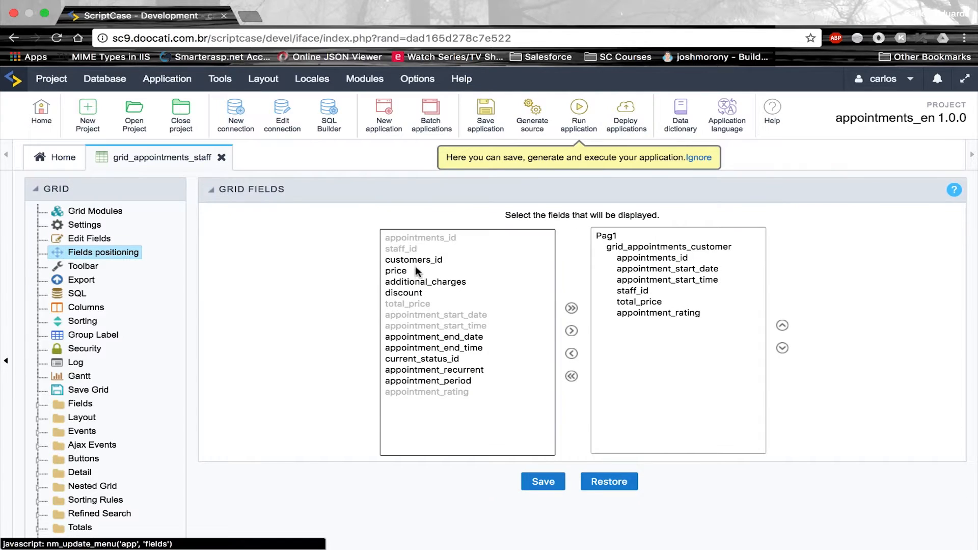
left_click(415, 262)
left_click(646, 292)
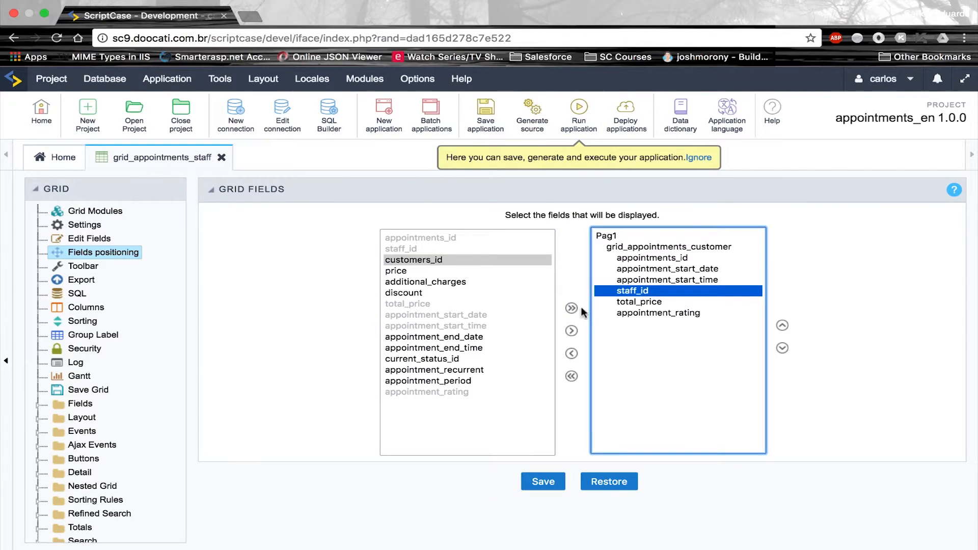
left_click(572, 331)
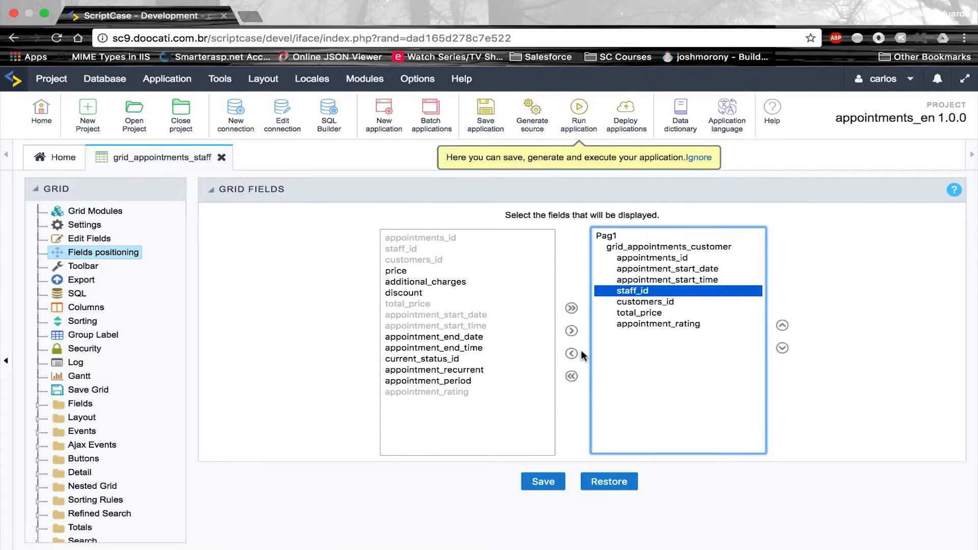
left_click(572, 354)
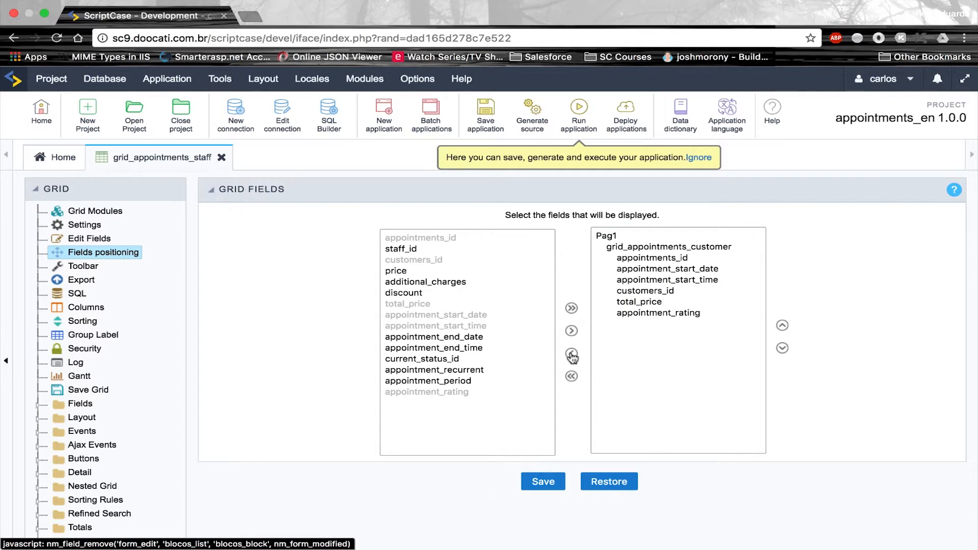
left_click(544, 485)
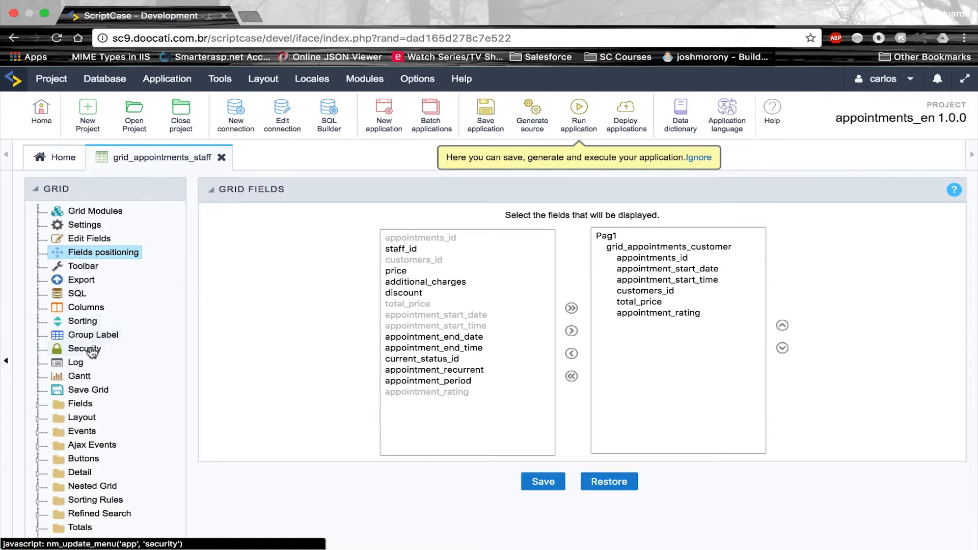
left_click(98, 265)
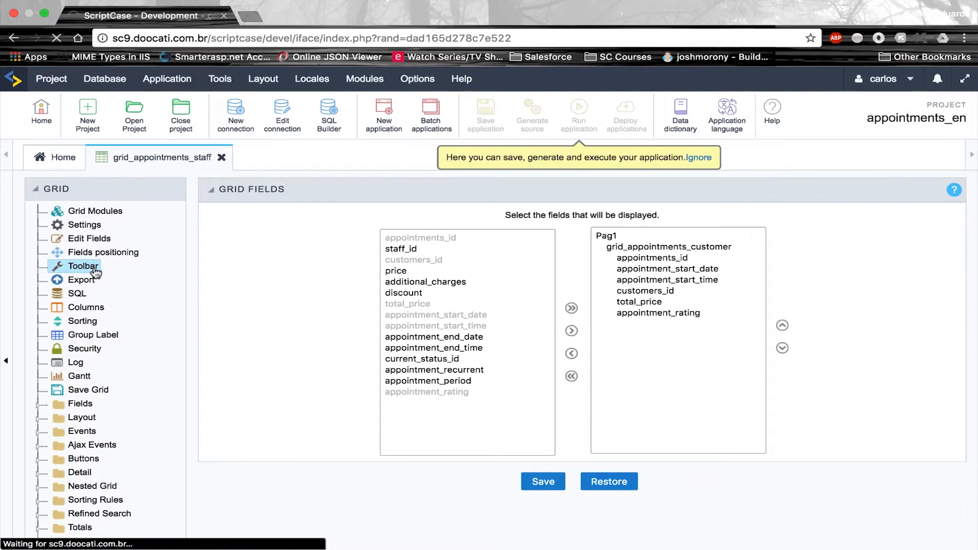
Move QuickSearch to the left section of the desktop top toolbar
scroll(461, 387, "down", 5)
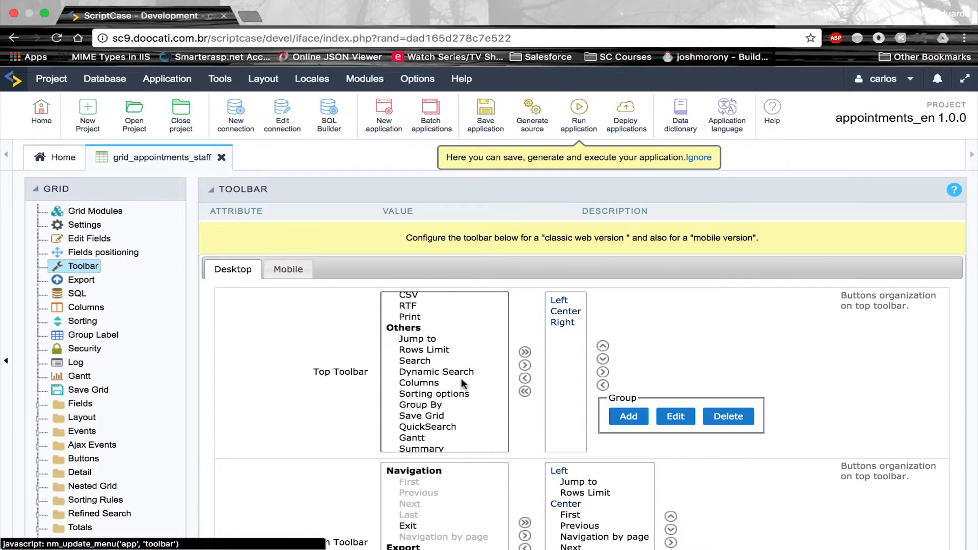
left_click(441, 419)
left_click(439, 429)
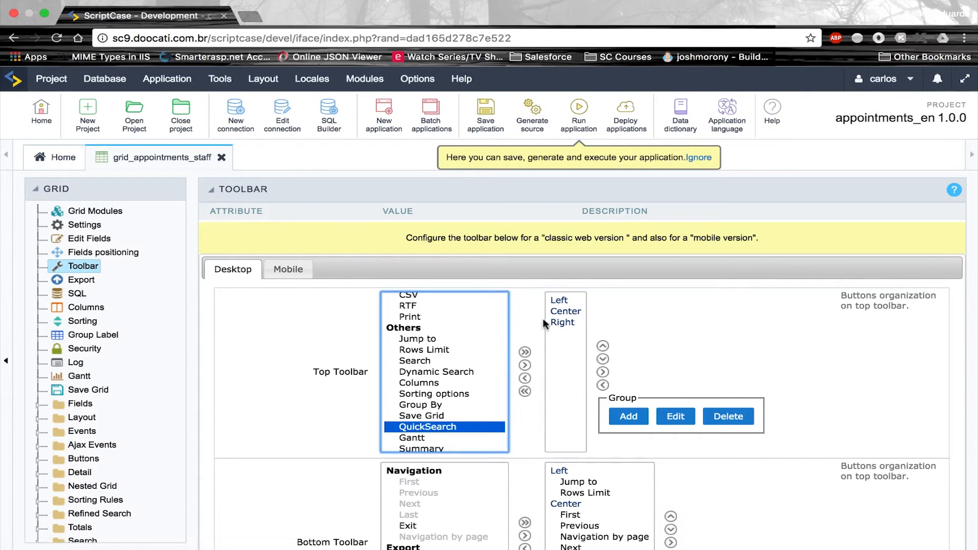
left_click(557, 302)
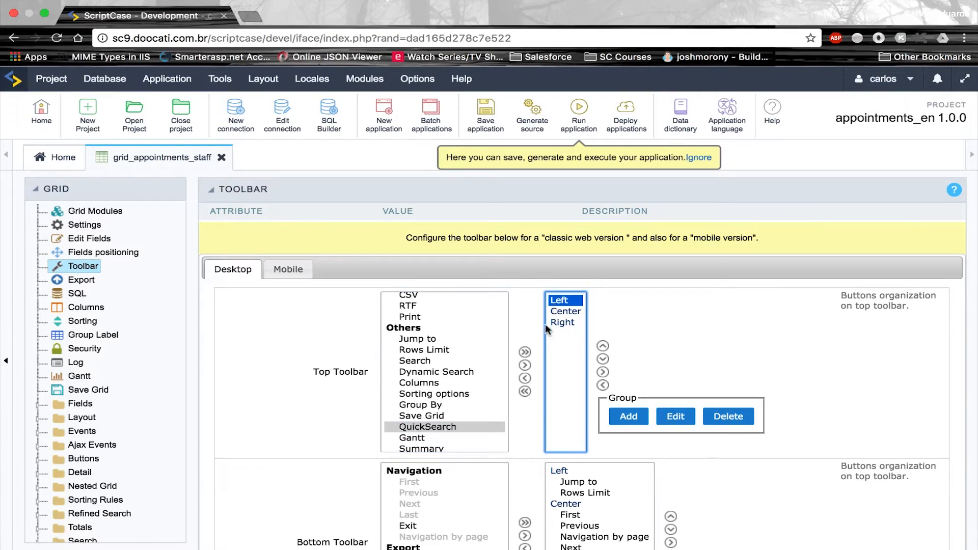
left_click(525, 367)
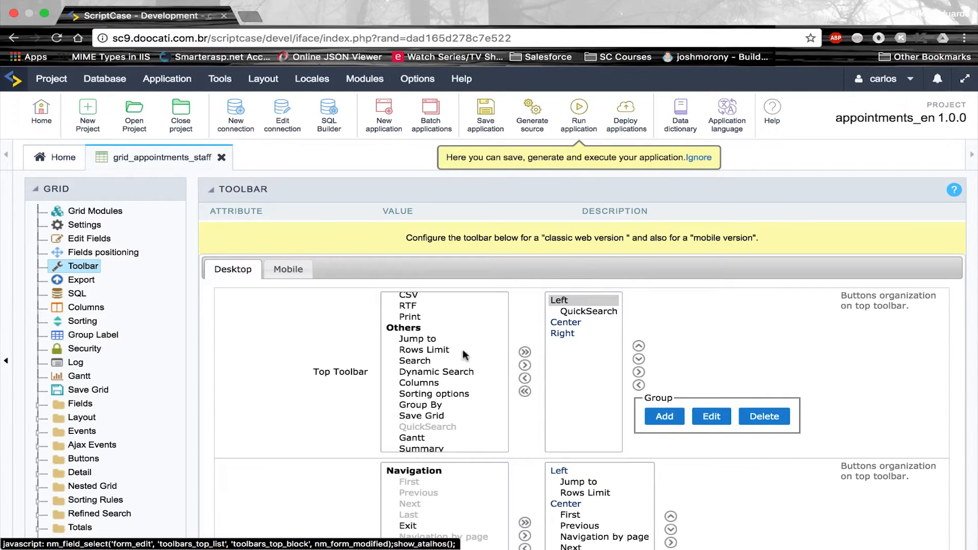
Add Group By and the PDF through Print export buttons to the toolbar's centre section
left_click(432, 406)
left_click(565, 323)
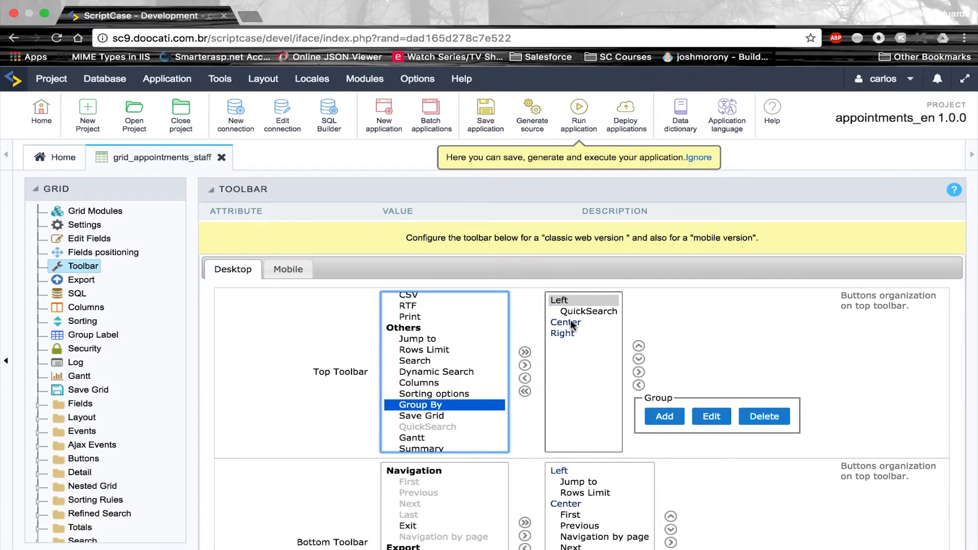
left_click(525, 366)
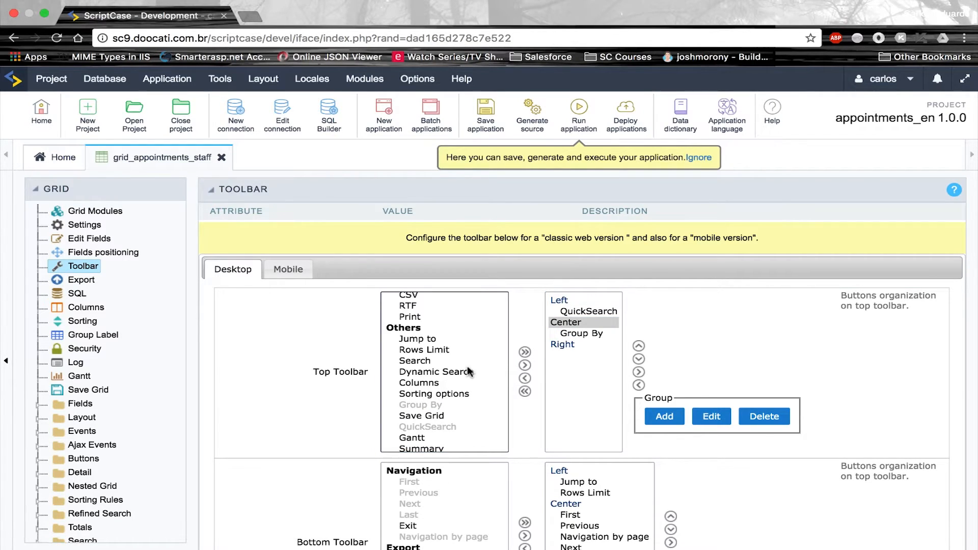
left_click(571, 332)
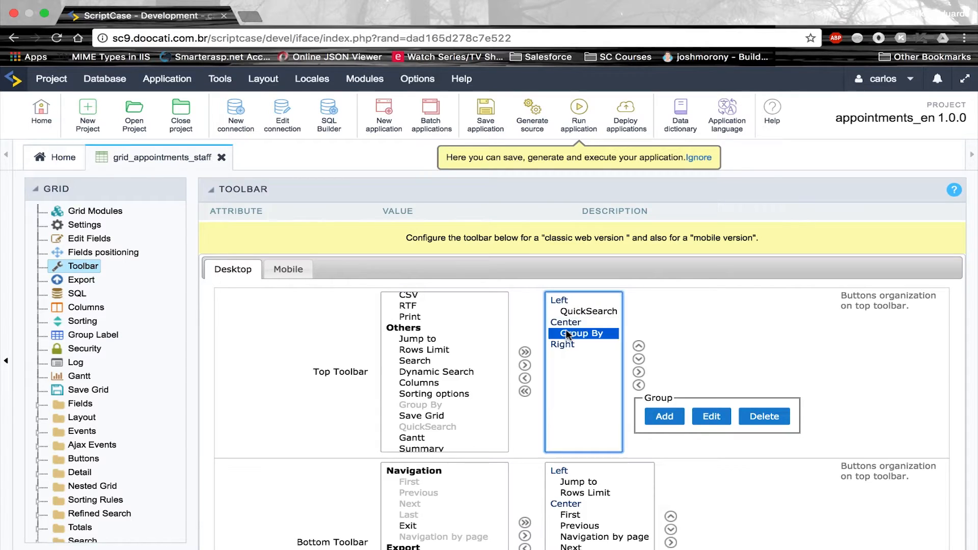
scroll(499, 349, "down", 5)
scroll(496, 349, "up", 5)
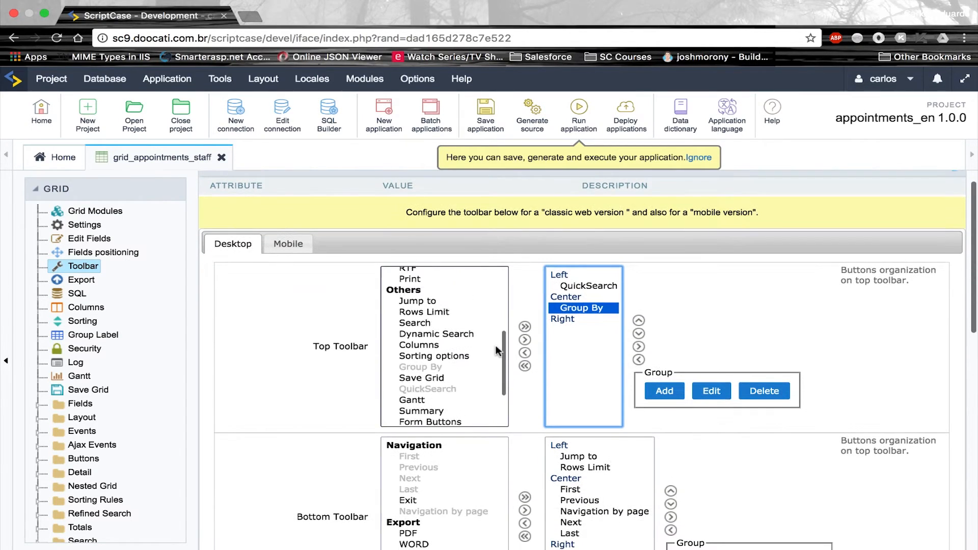
left_click_drag(418, 321, 416, 387)
left_click(525, 341)
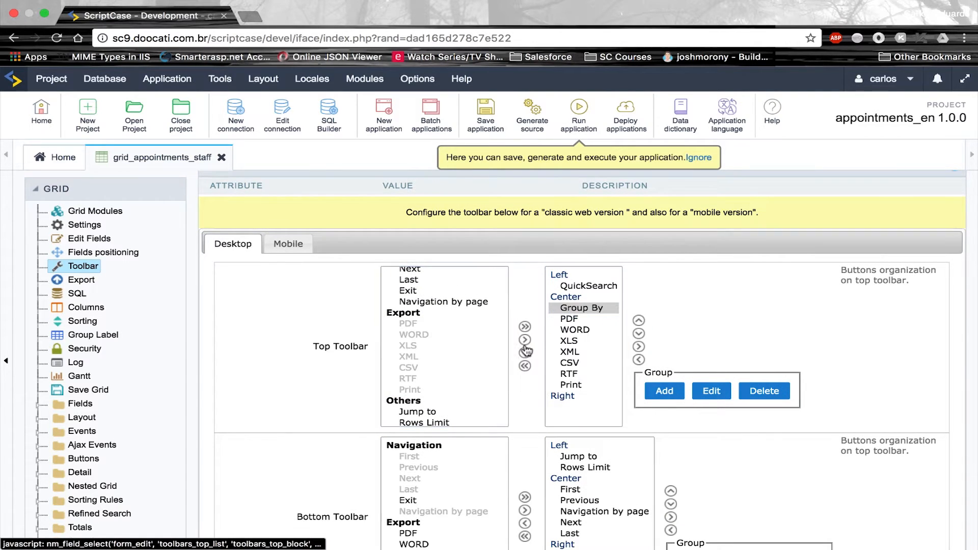
Bundle the PDF through Print buttons into a new group labelled 'Export' and save
left_click(581, 329)
left_click(582, 320)
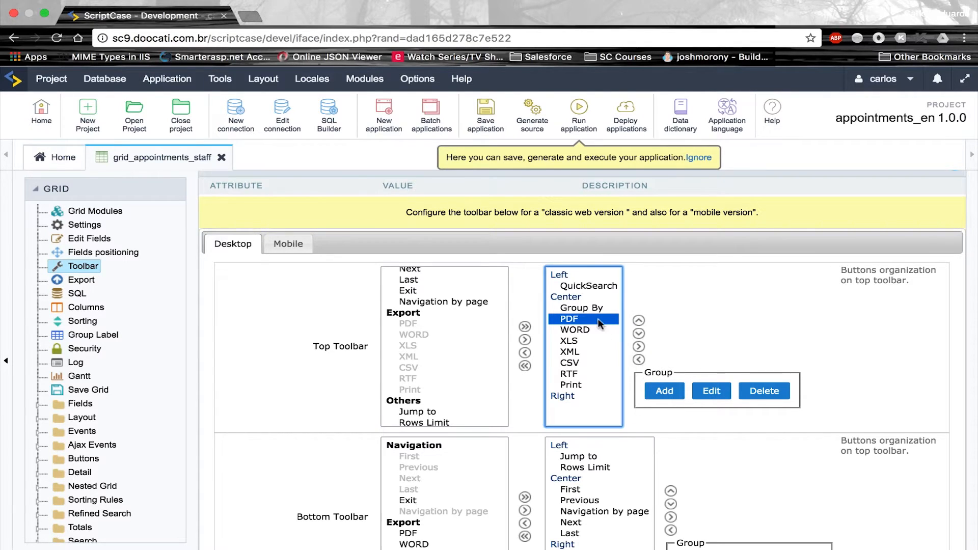
left_click_drag(600, 323, 603, 386)
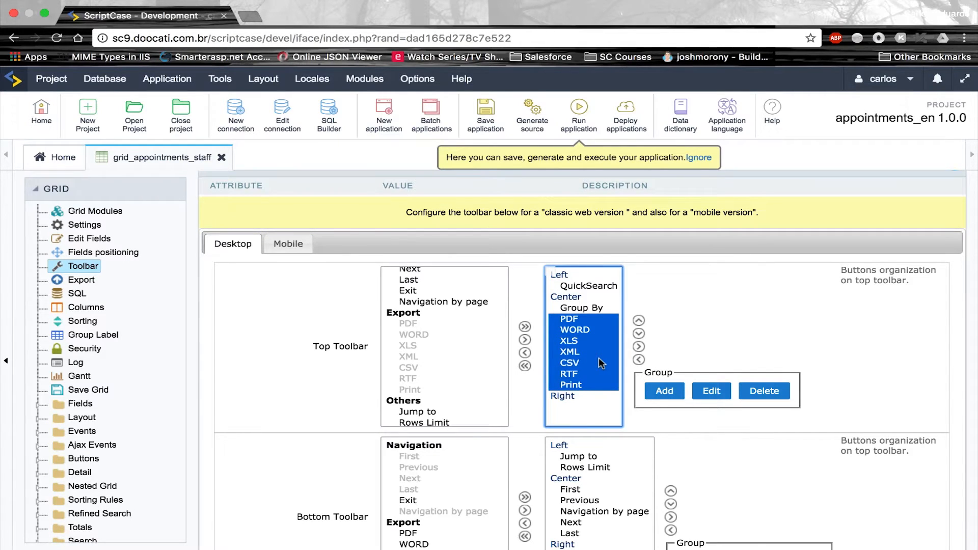
left_click(665, 392)
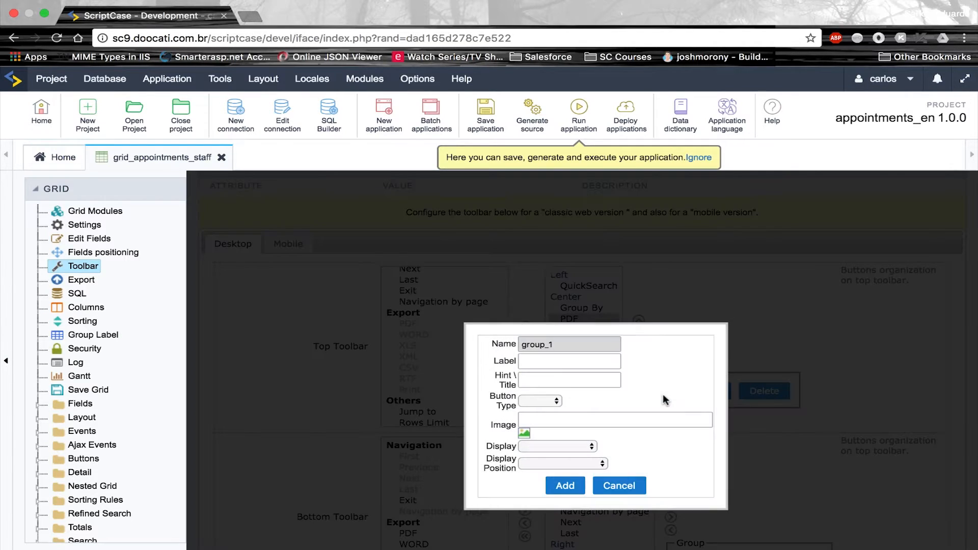
left_click(594, 363)
type("Export")
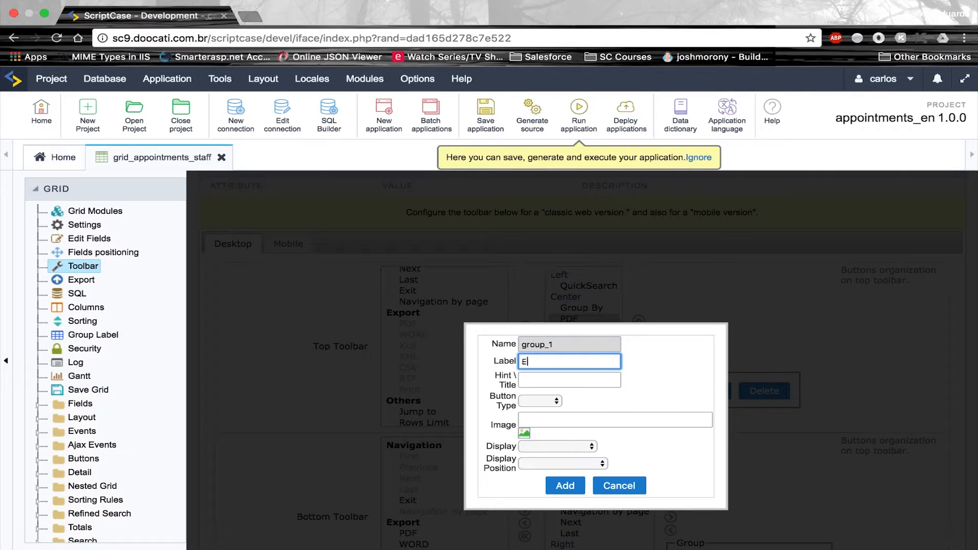
left_click(565, 486)
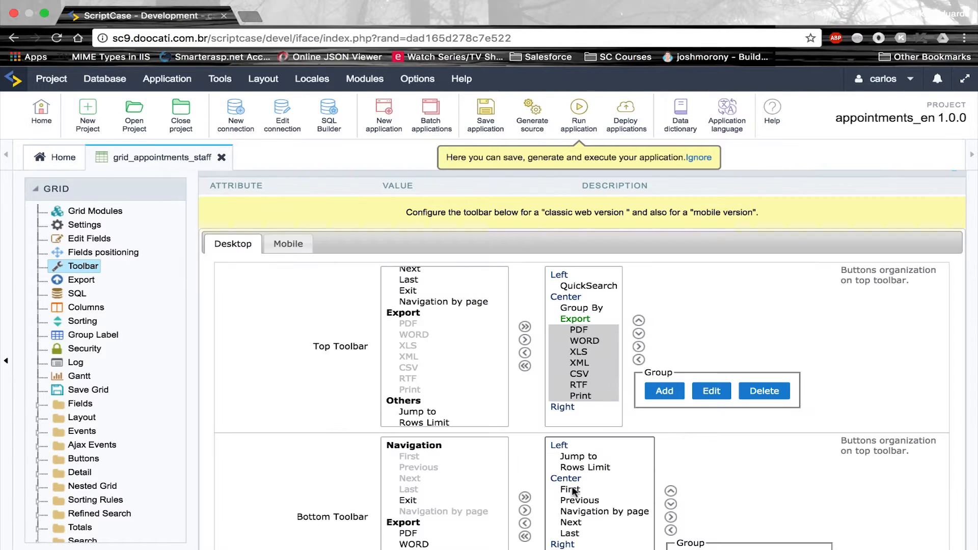
left_click(572, 320)
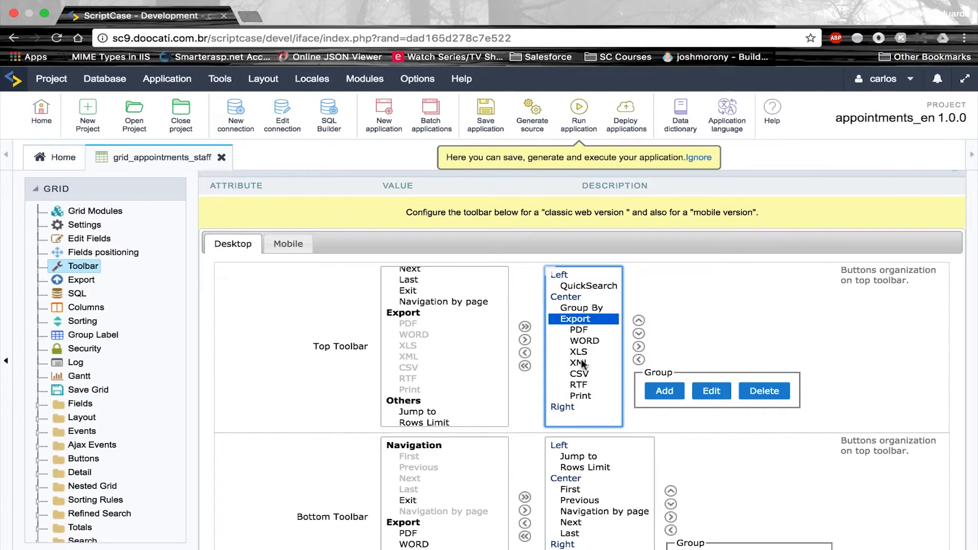
left_click(589, 133)
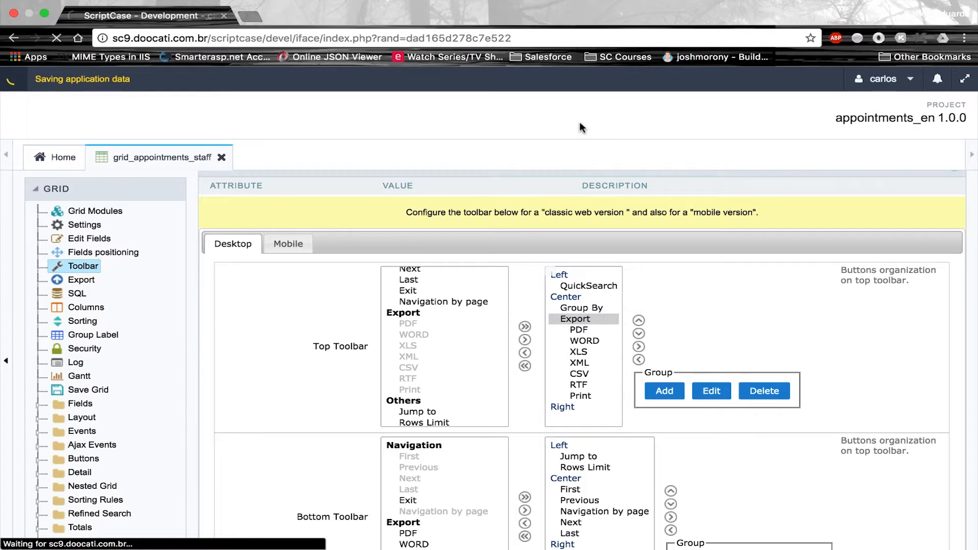
Run the grid with glo_staff_id 1 and browse the listed appointments
type("1")
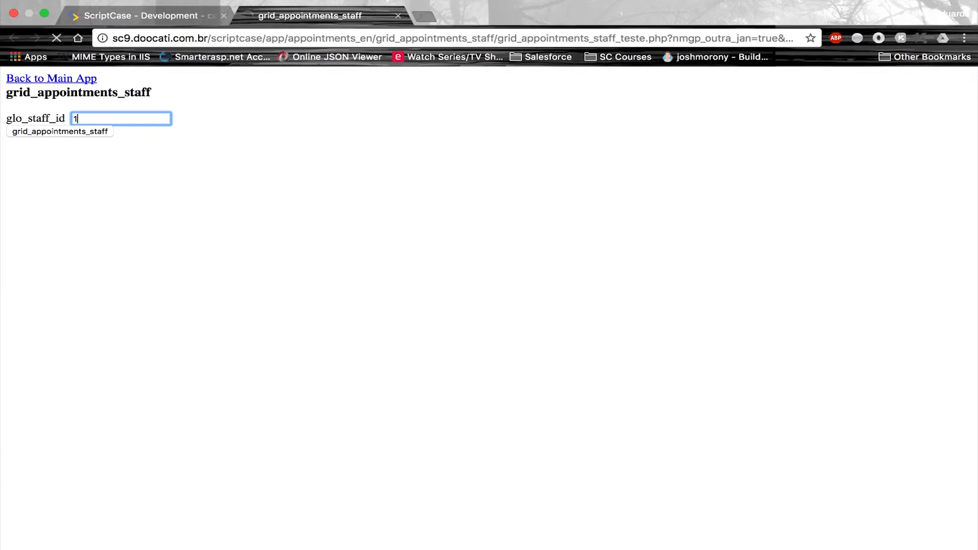
key("Return")
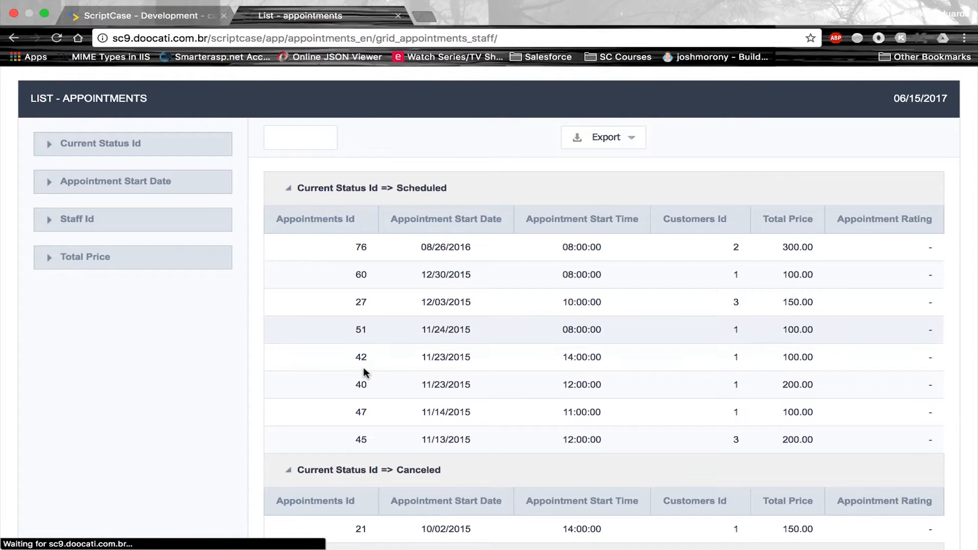
double_click(438, 188)
double_click(426, 470)
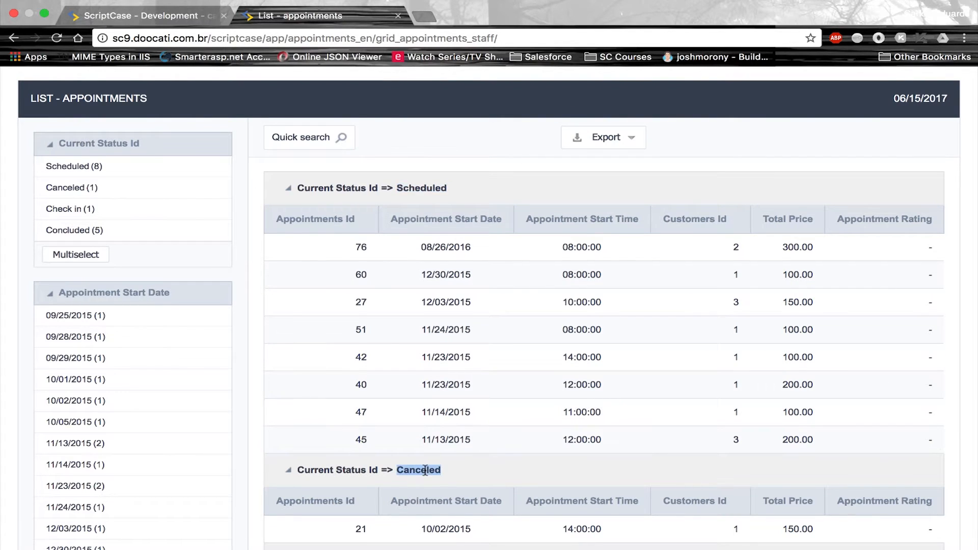
scroll(426, 438, "down", 3)
left_click(421, 410)
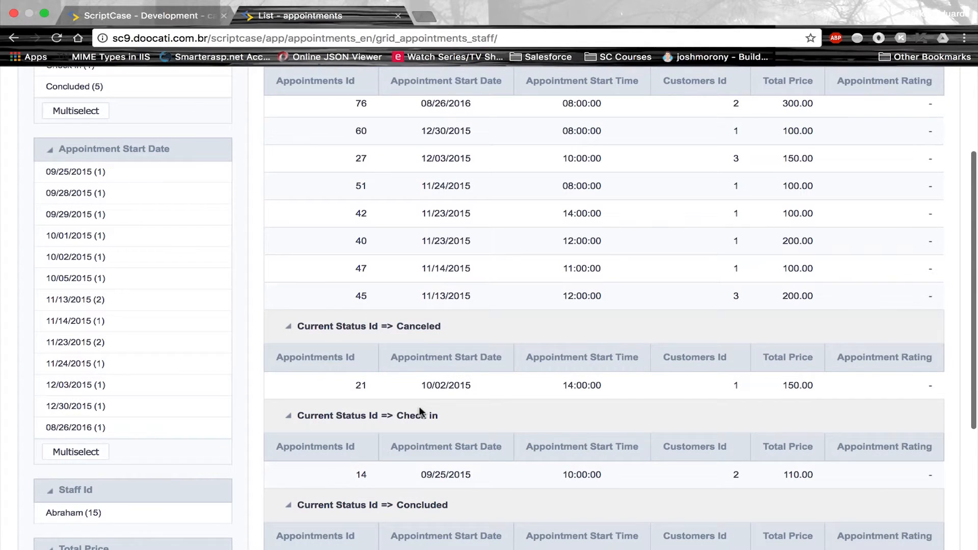
Check the Export menu's seven formats, then go back to the ScriptCase development tab
scroll(420, 414, "up", 2)
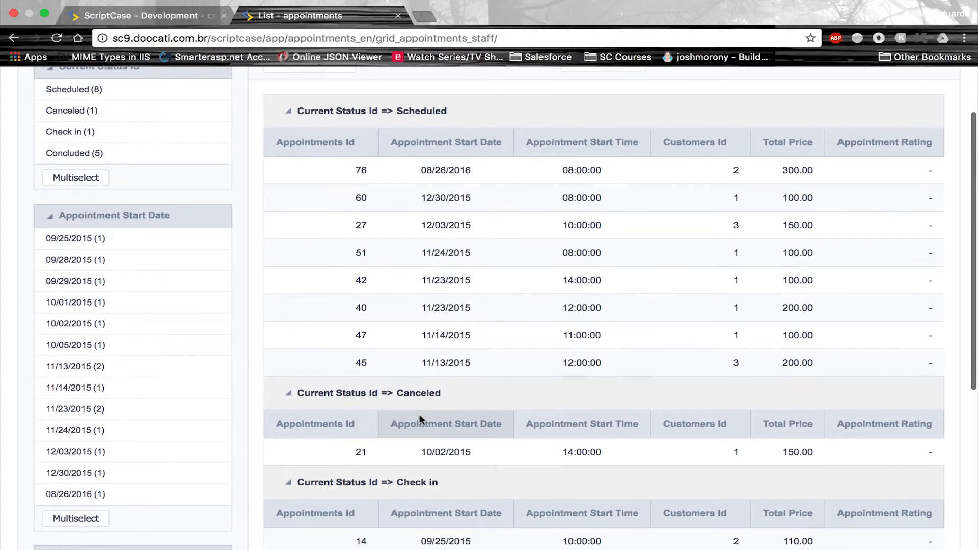
scroll(419, 413, "down", 5)
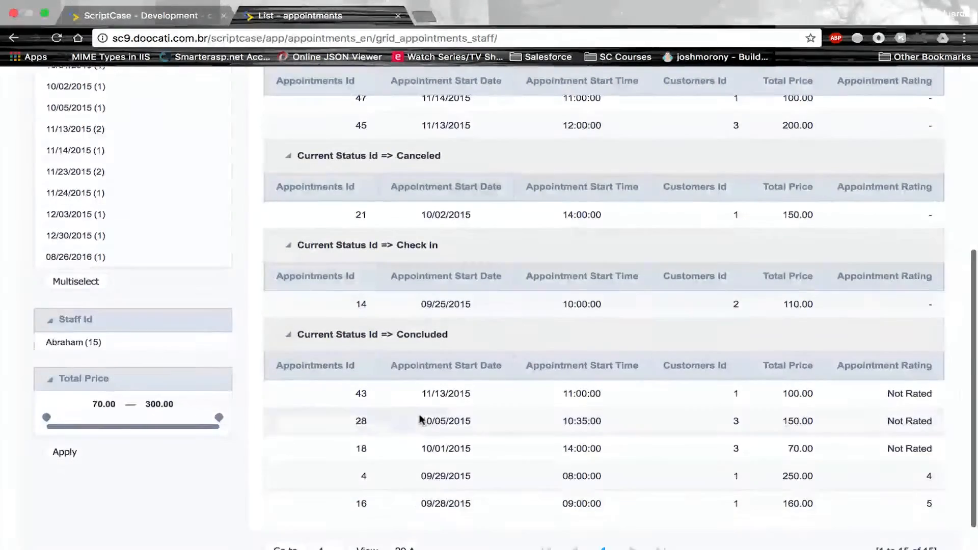
scroll(420, 419, "down", 1)
scroll(420, 419, "up", 3)
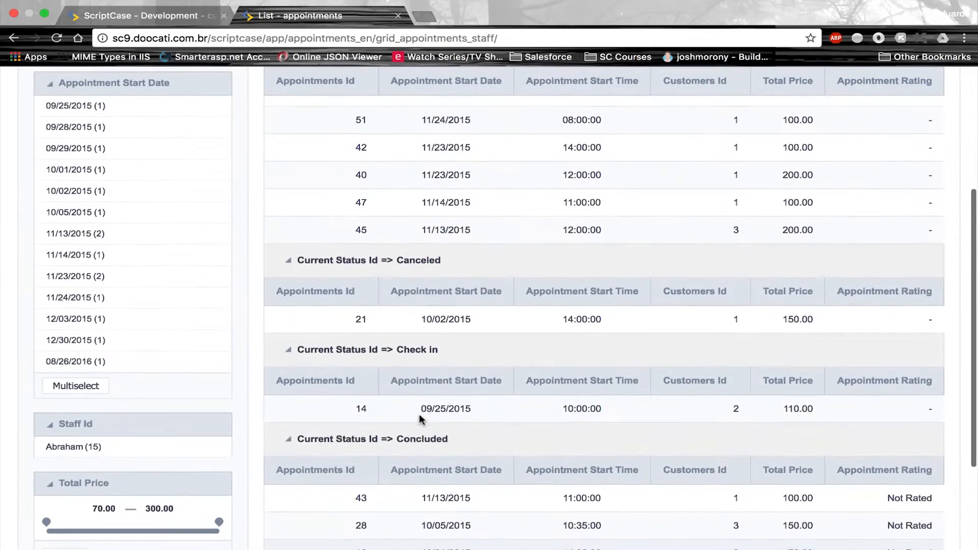
scroll(420, 418, "up", 3)
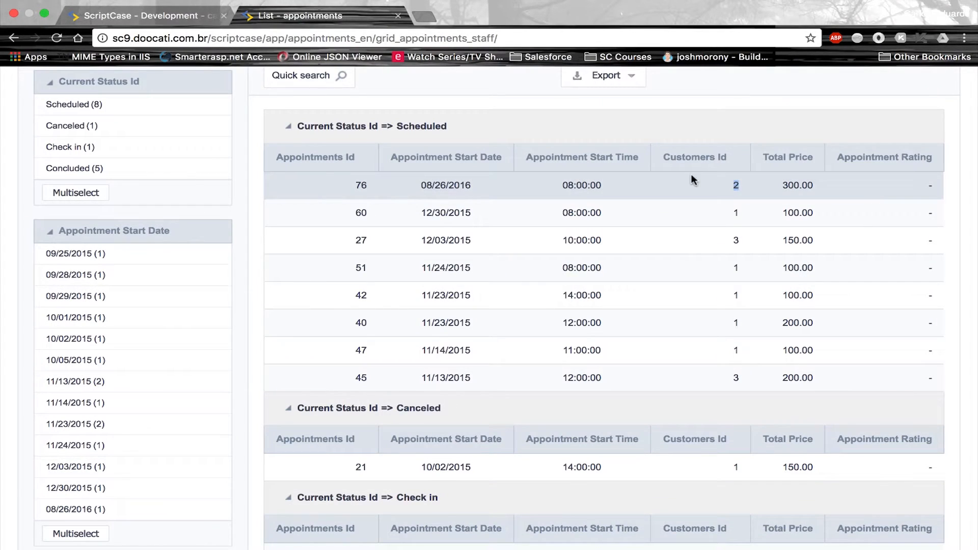
scroll(620, 188, "up", 2)
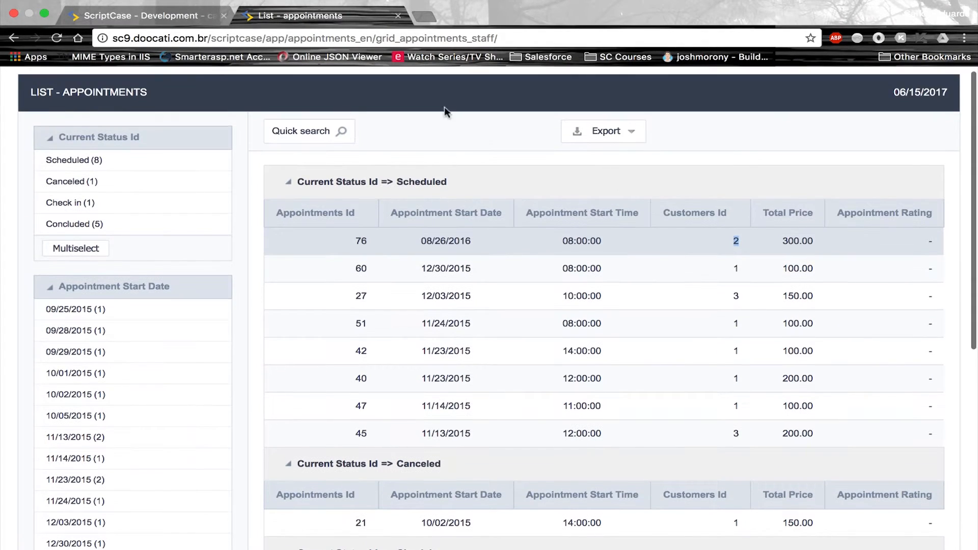
left_click(637, 133)
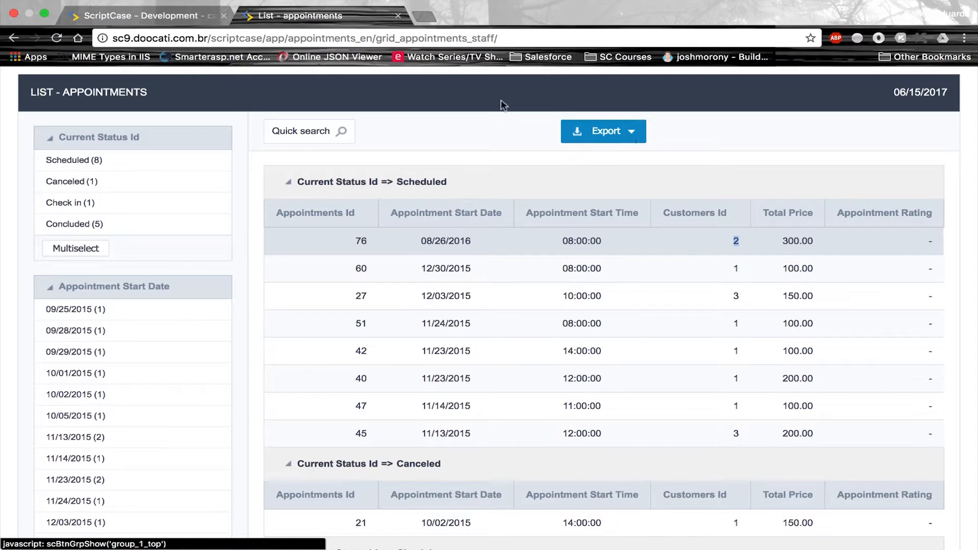
left_click(143, 15)
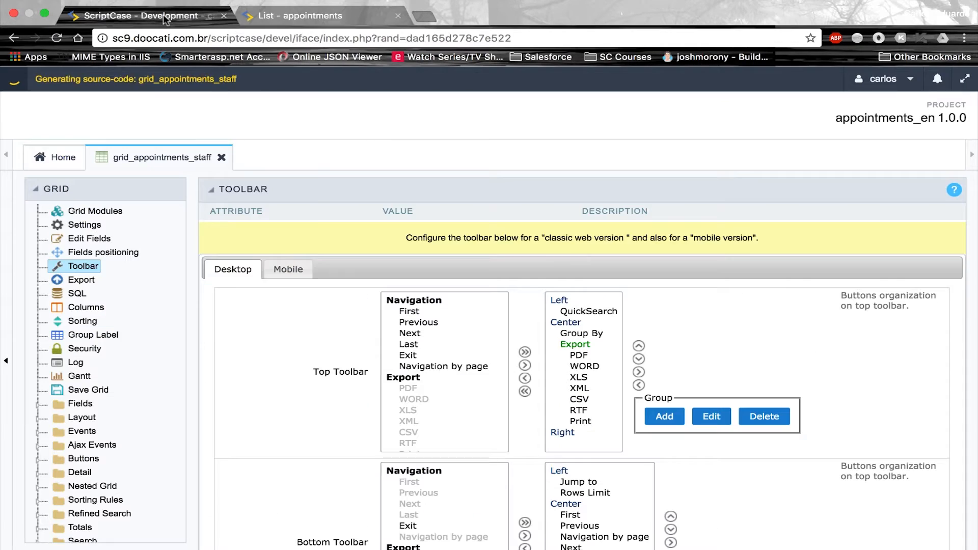
Set the customers_id field's lookup method to automatic
left_click(79, 404)
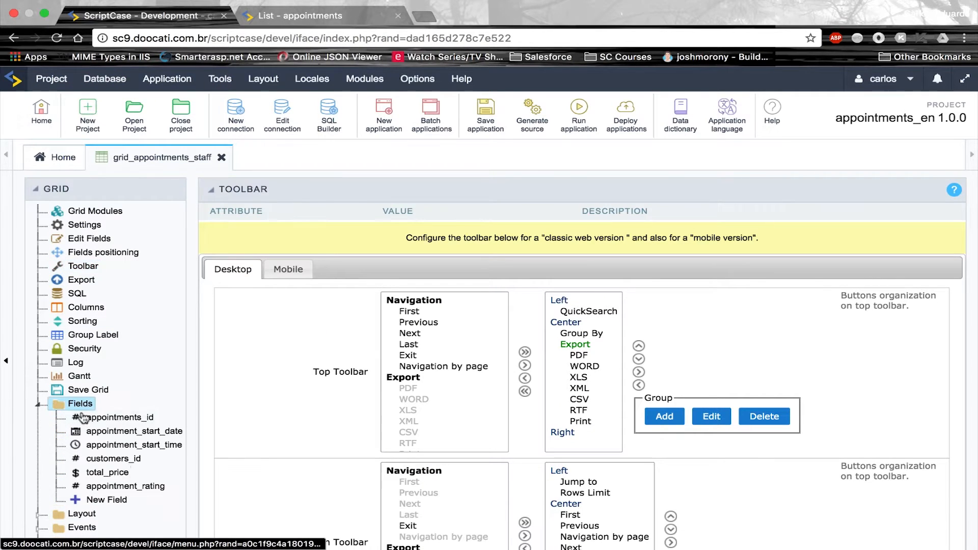
left_click(121, 461)
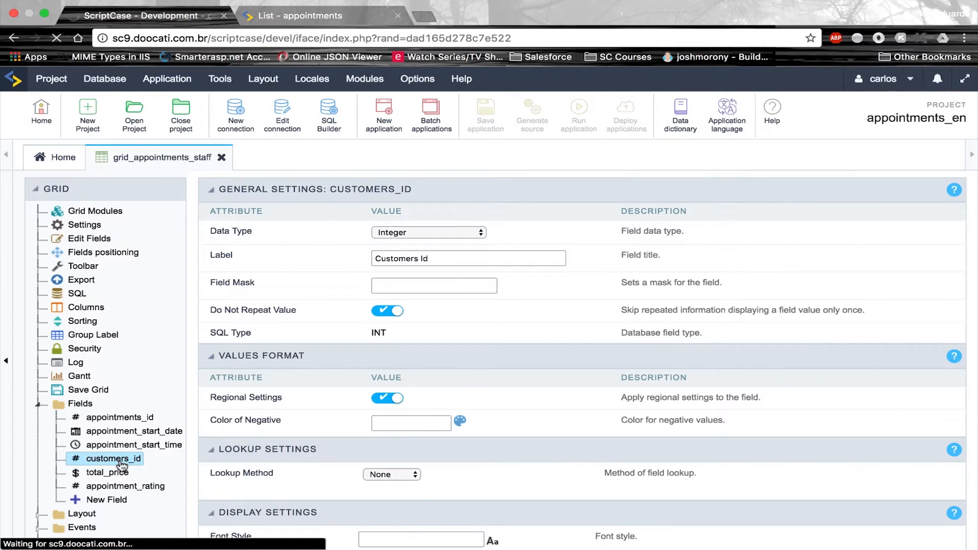
scroll(377, 360, "down", 3)
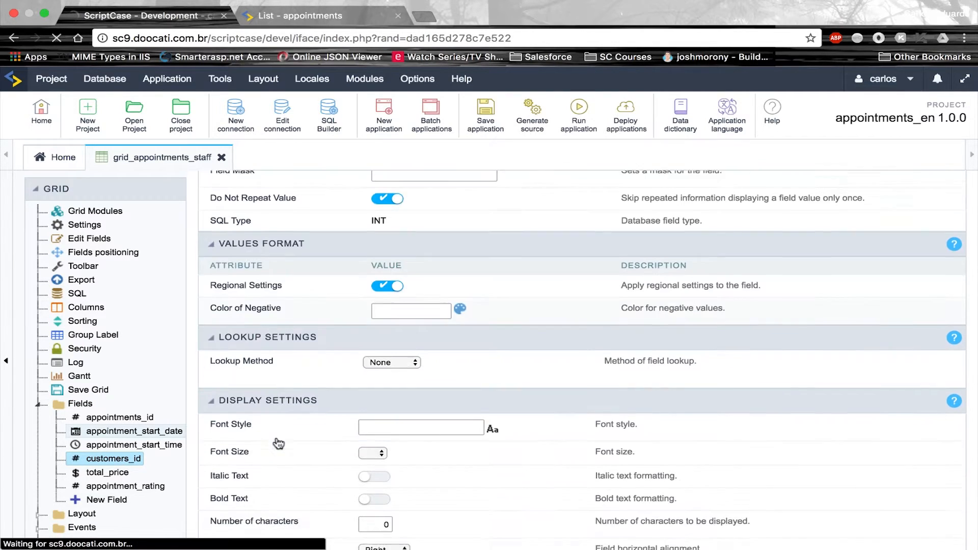
left_click(380, 358)
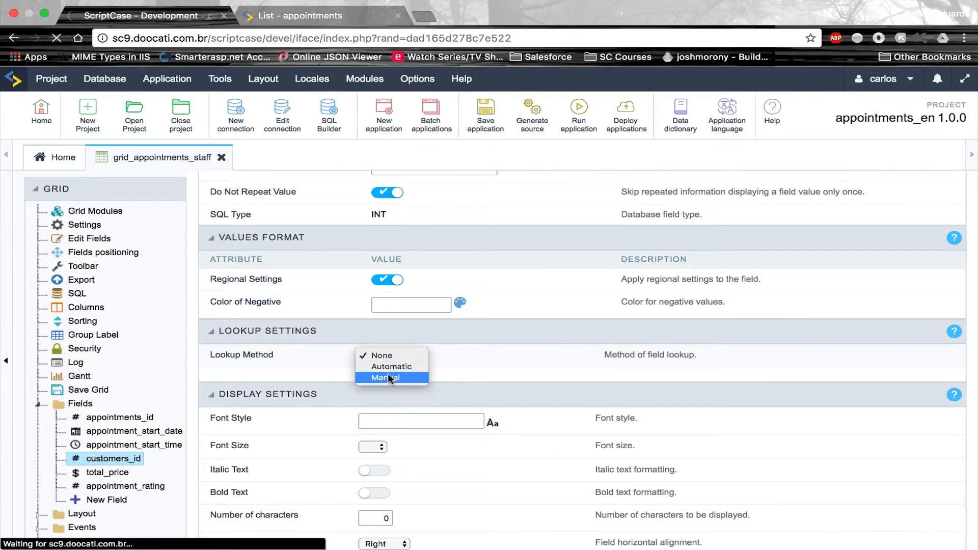
left_click(391, 367)
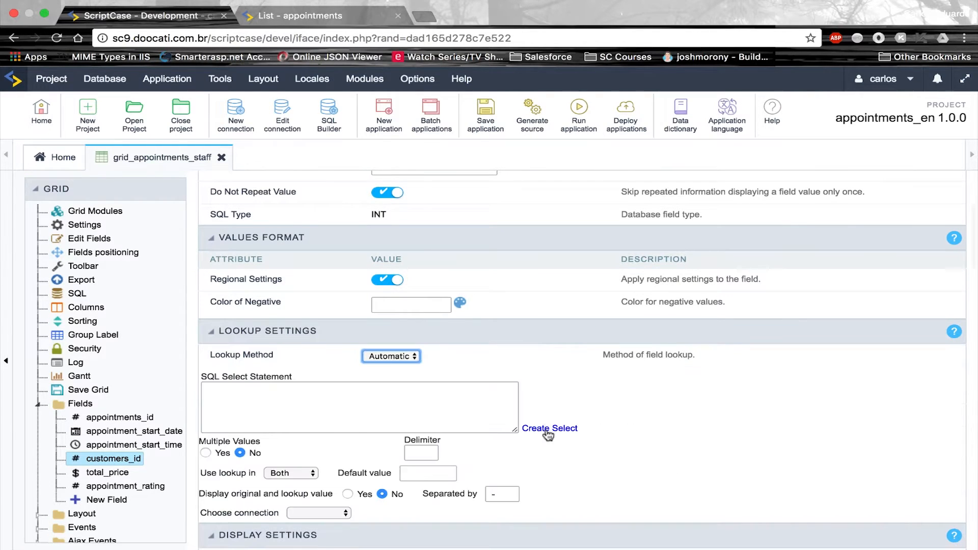
Generate the lookup select statement from the customers table, showing customers_name
left_click(548, 431)
left_click(458, 414)
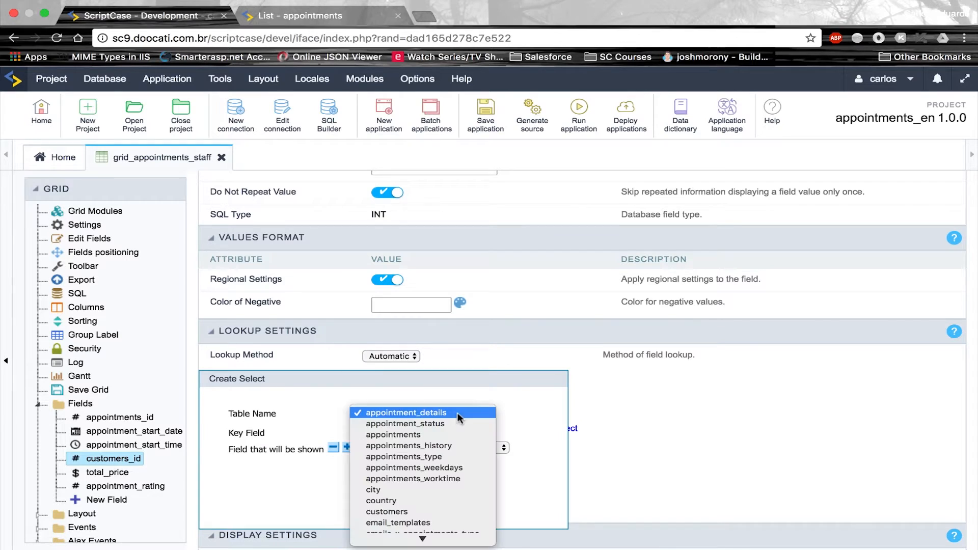
left_click(413, 511)
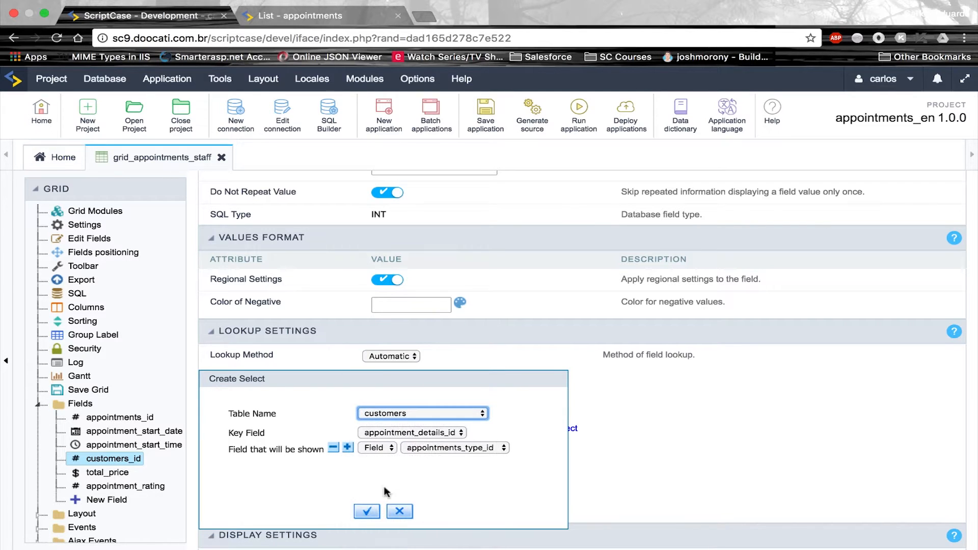
left_click(376, 512)
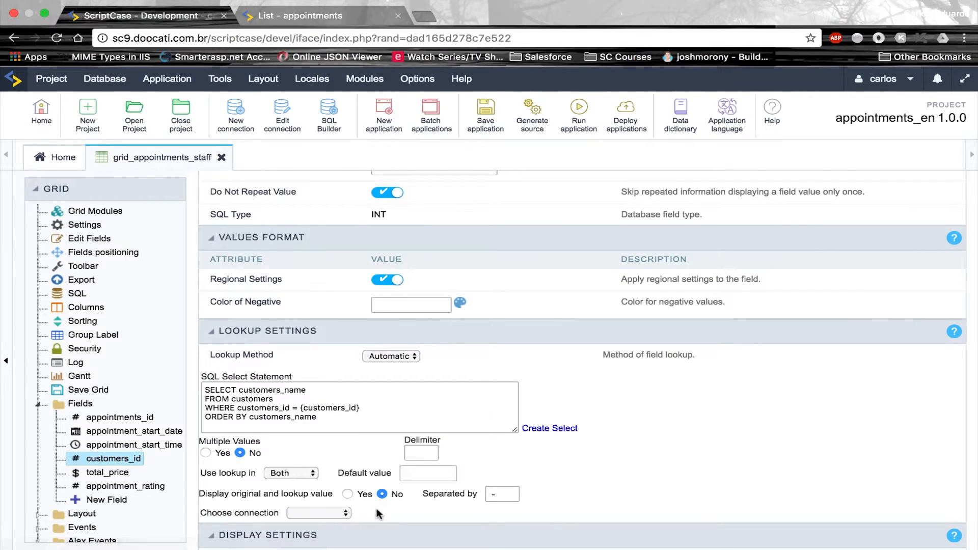
scroll(109, 433, "down", 3)
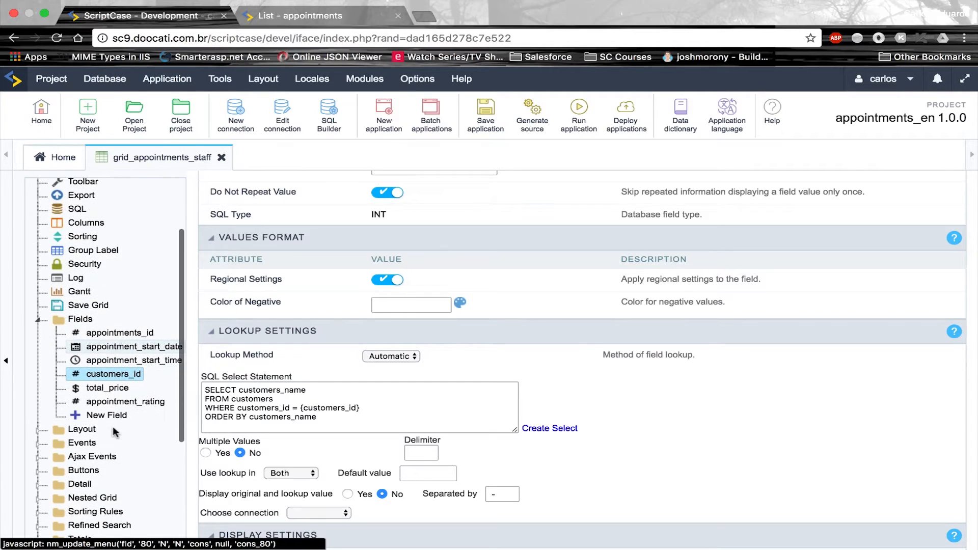
scroll(107, 444, "down", 3)
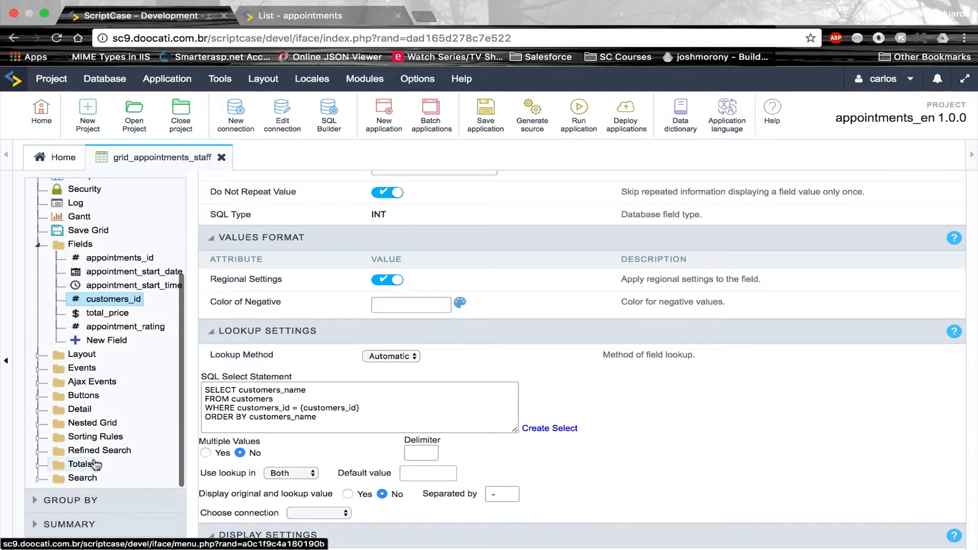
left_click(104, 451)
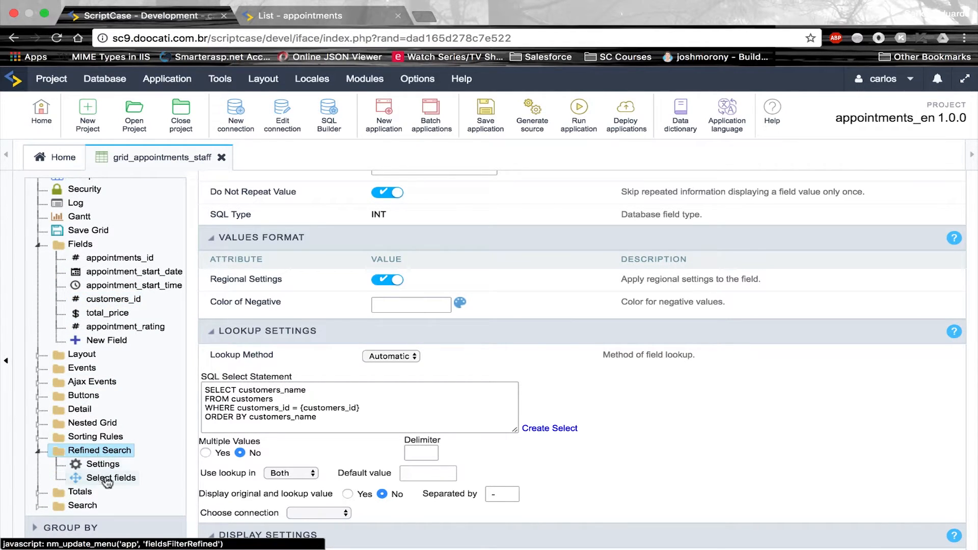
In refined search, drop staff_id and total_price, add customers_id, and save
left_click(102, 477)
left_click(634, 137)
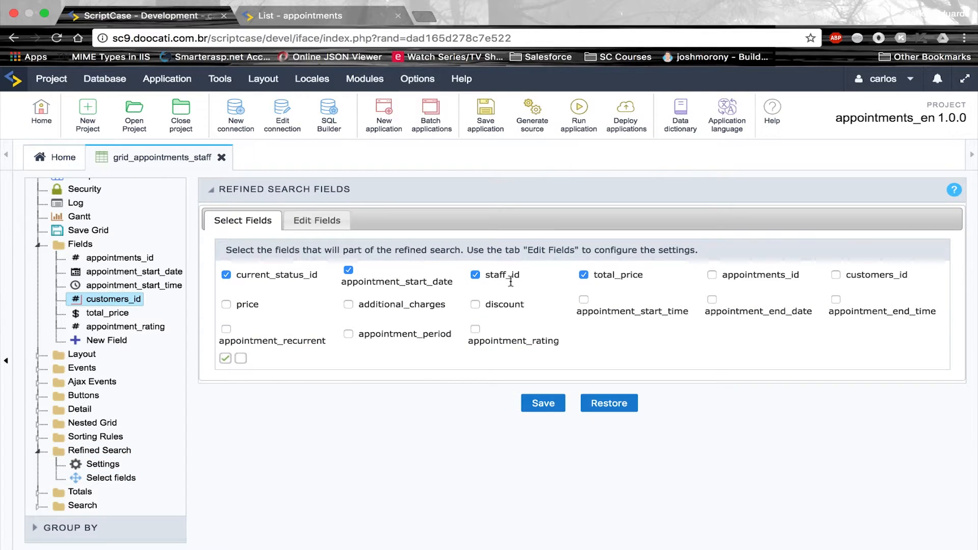
left_click(475, 276)
left_click(584, 275)
left_click(837, 276)
left_click(537, 404)
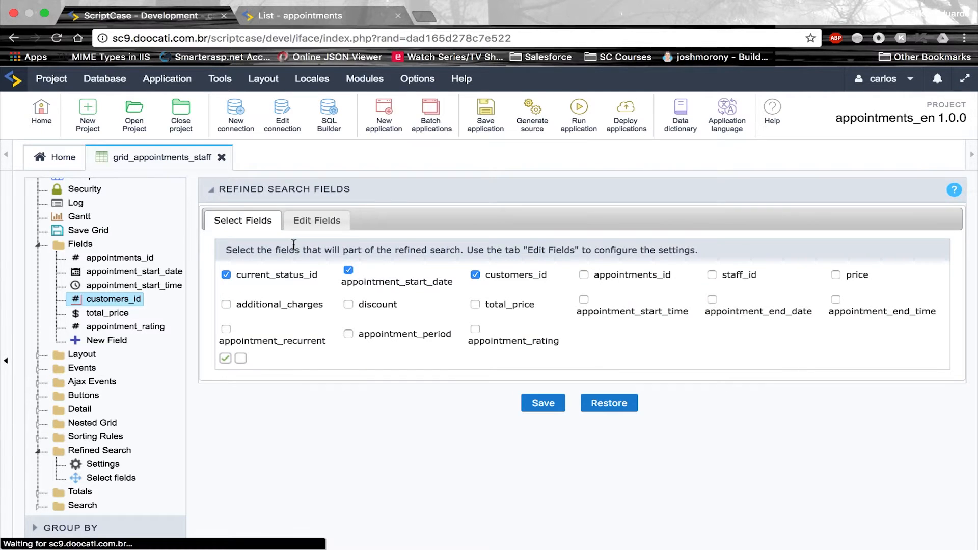
Filter appointment_start_date by day (dd), save, and run the grid
left_click(307, 223)
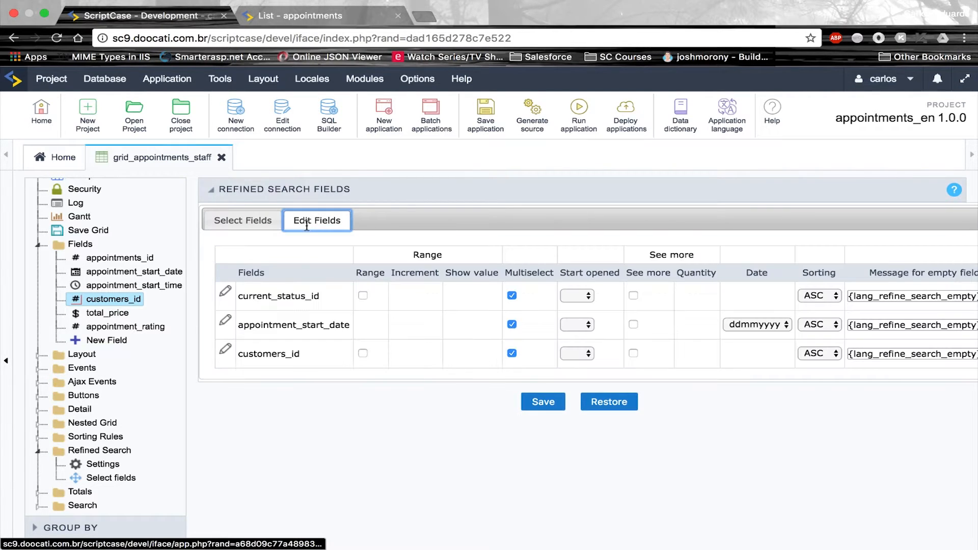
left_click(778, 326)
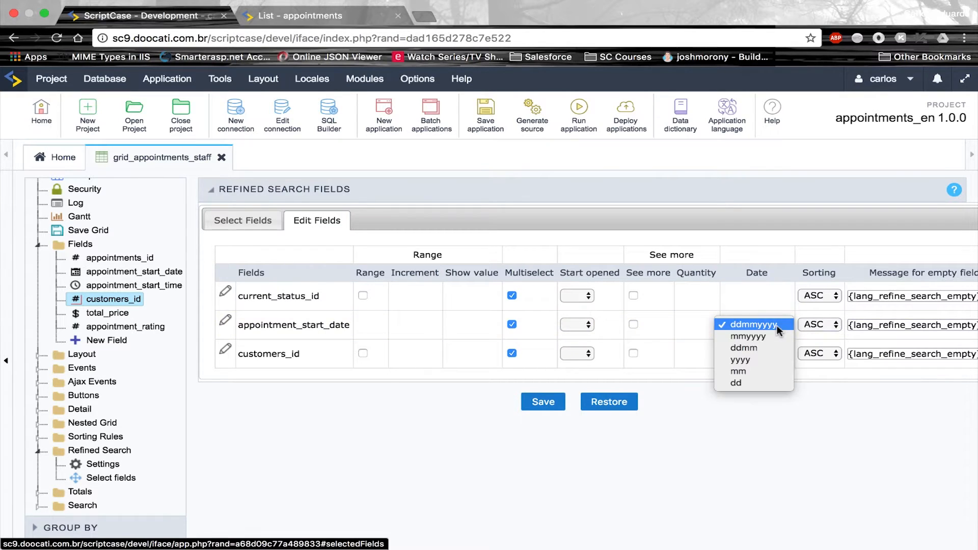
left_click(754, 384)
left_click(544, 402)
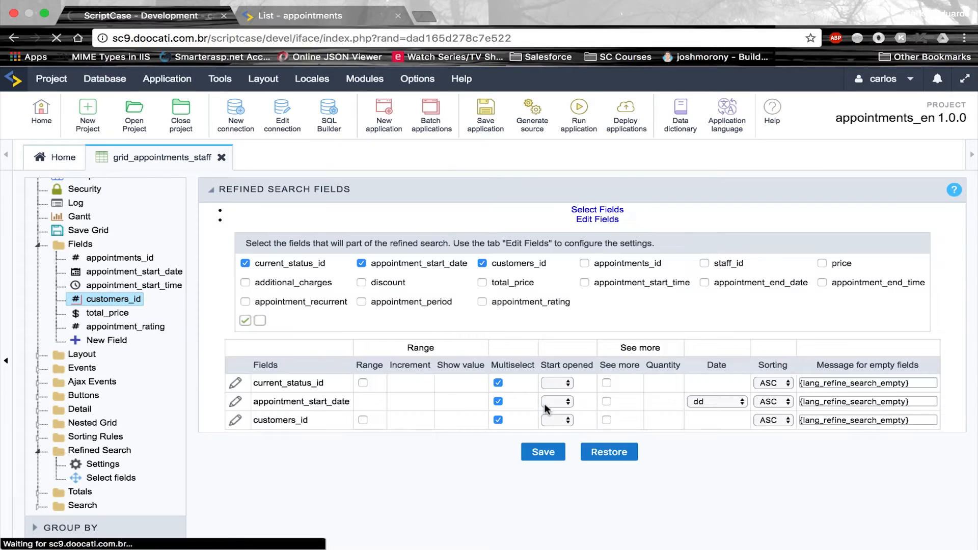
left_click(576, 118)
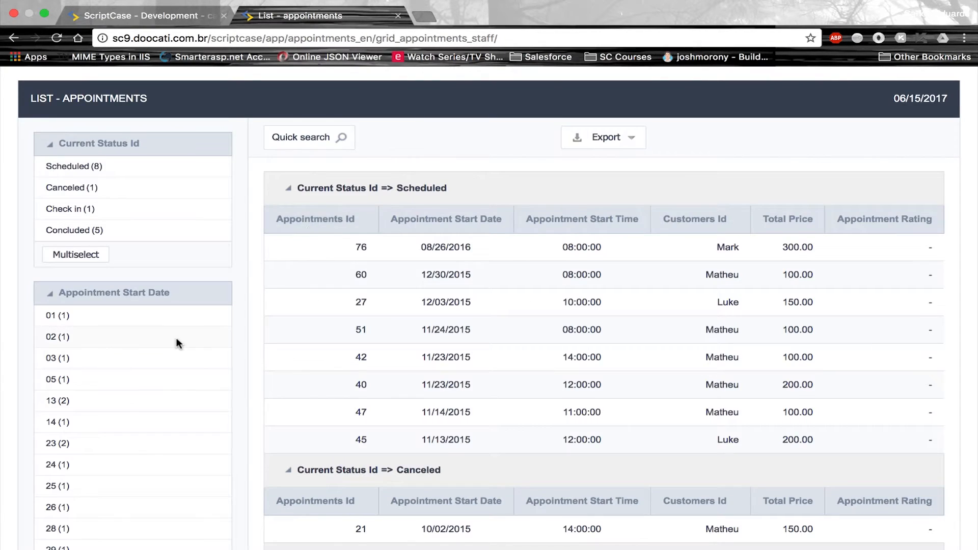
Review the running List - Appointments page's status, start-day and customer filters, then return to development
scroll(179, 344, "down", 5)
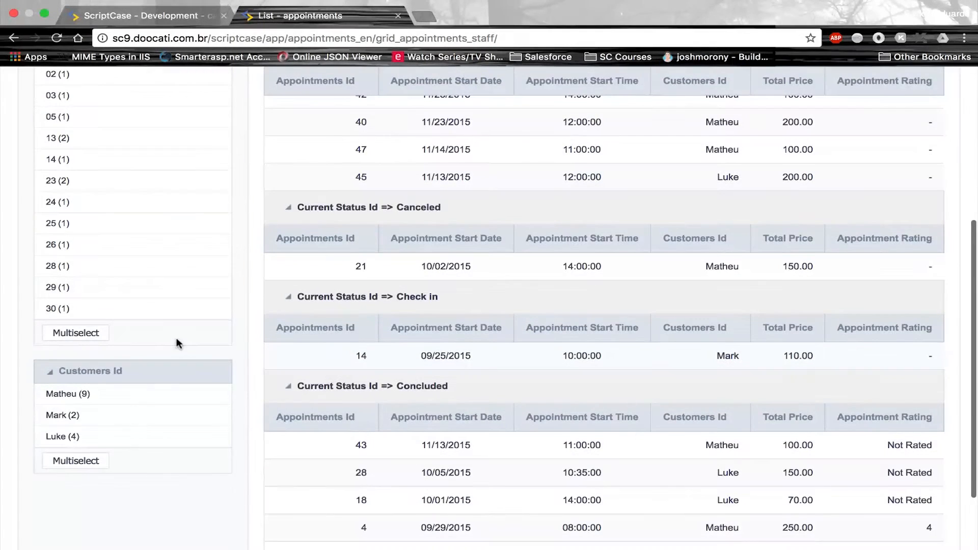
scroll(178, 343, "up", 1)
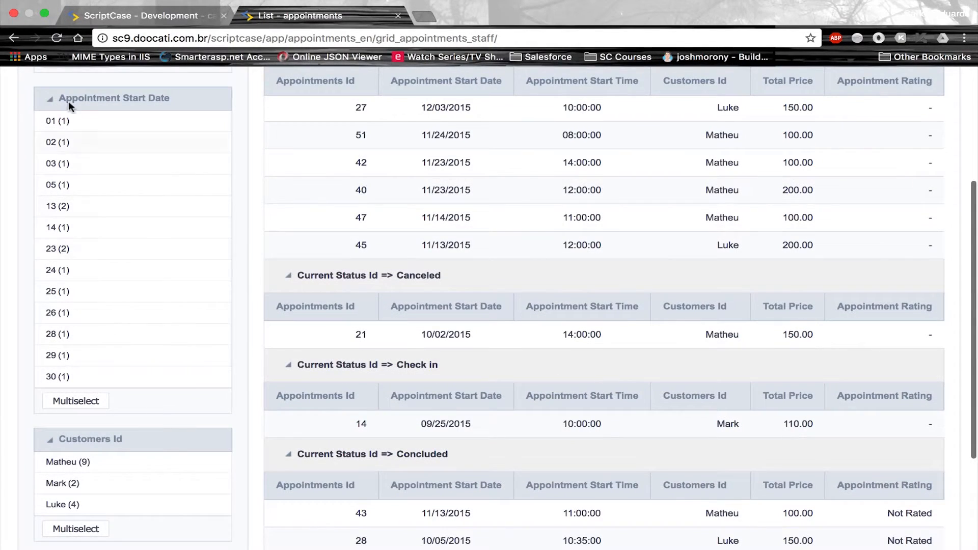
scroll(109, 252, "up", 3)
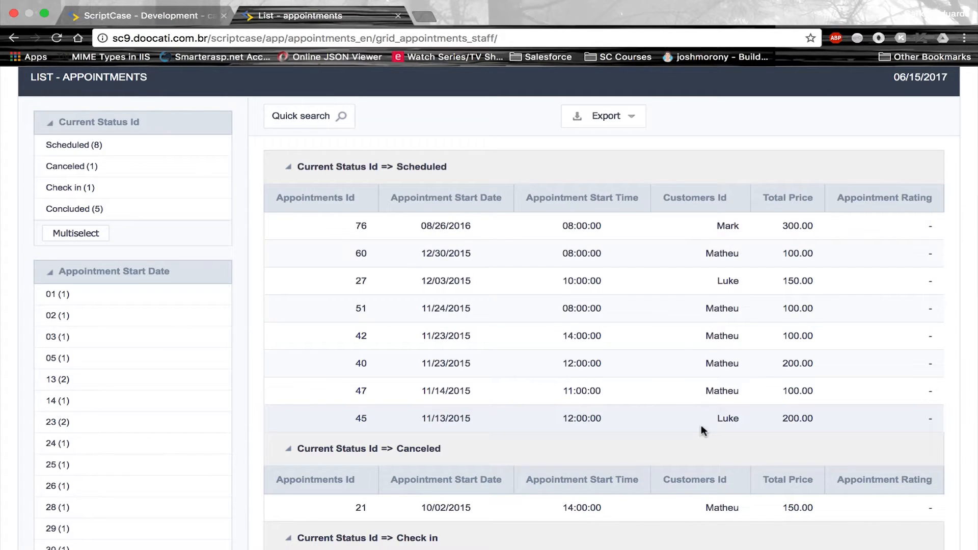
scroll(702, 425, "down", 6)
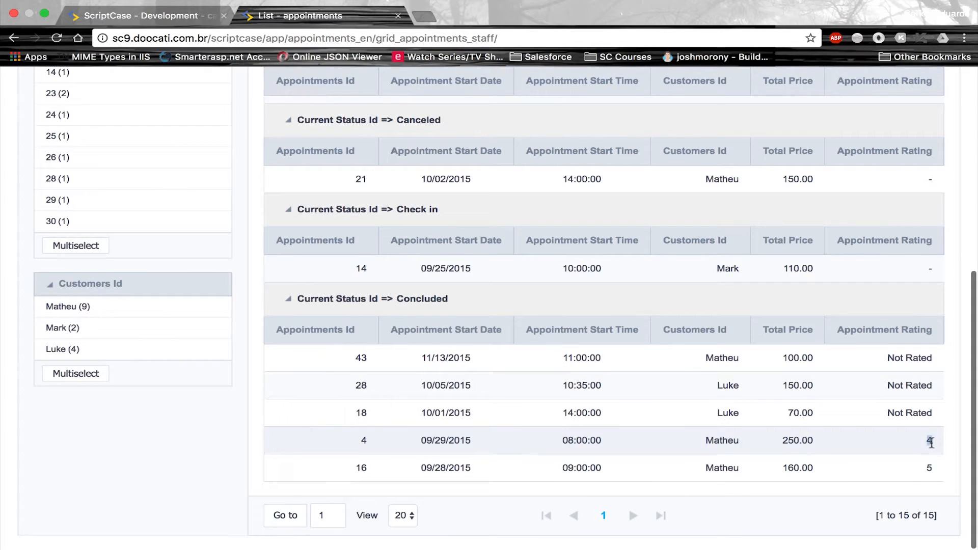
double_click(930, 441)
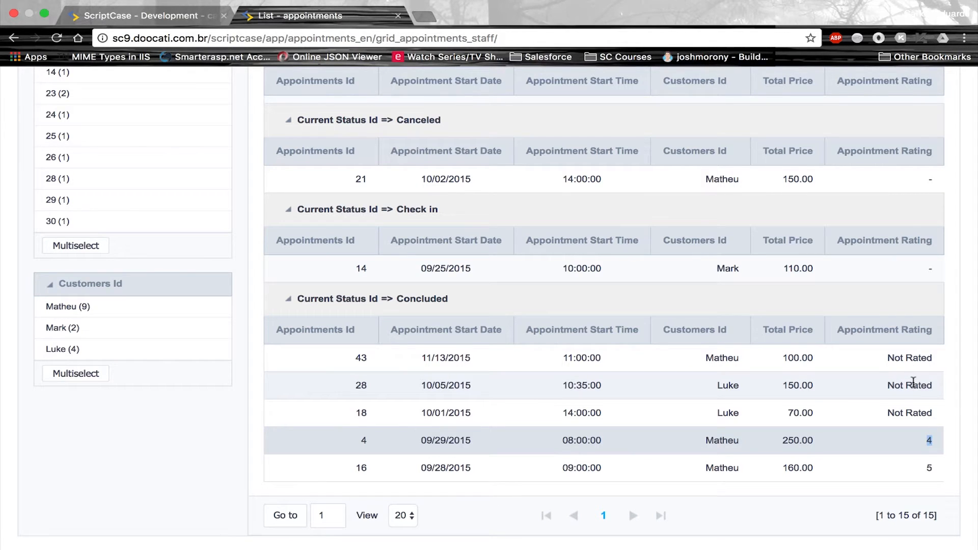
scroll(914, 382, "up", 7)
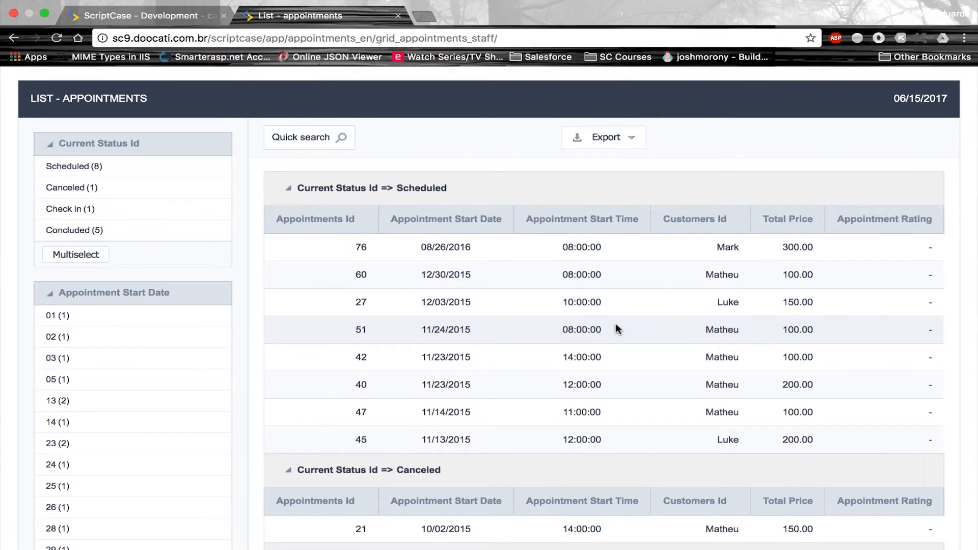
left_click(195, 15)
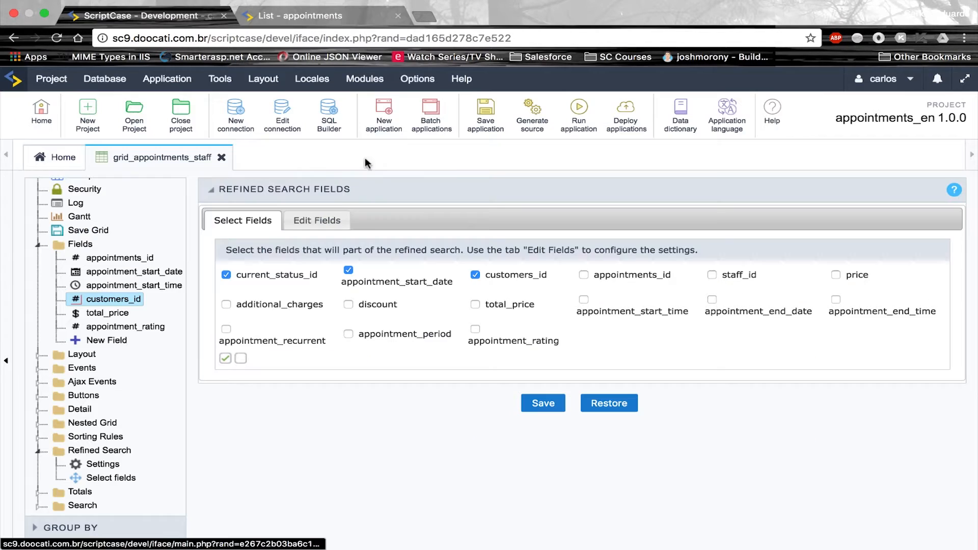
Create a Calendar application on the appointments table named calendar_appointments_staff and show its field mapping
left_click(402, 122)
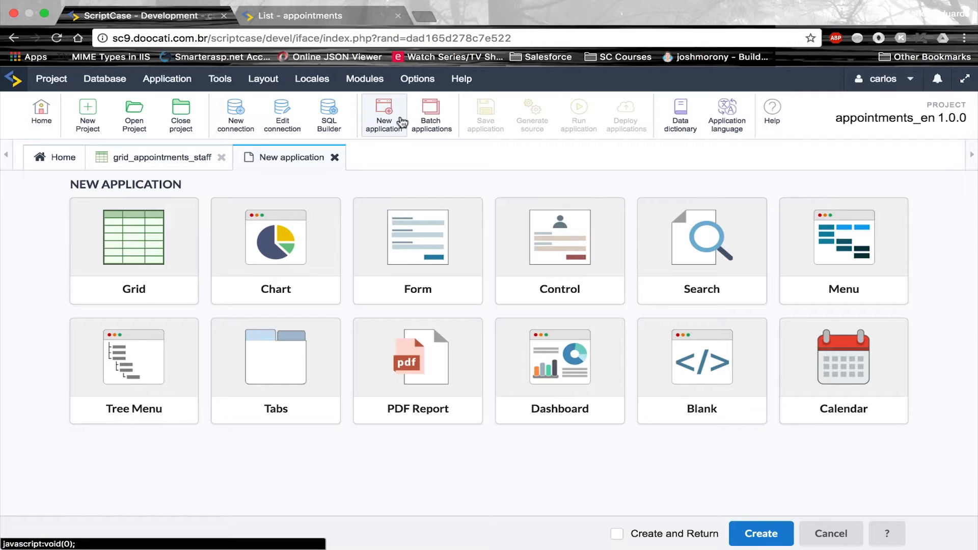
left_click(838, 365)
left_click(254, 321)
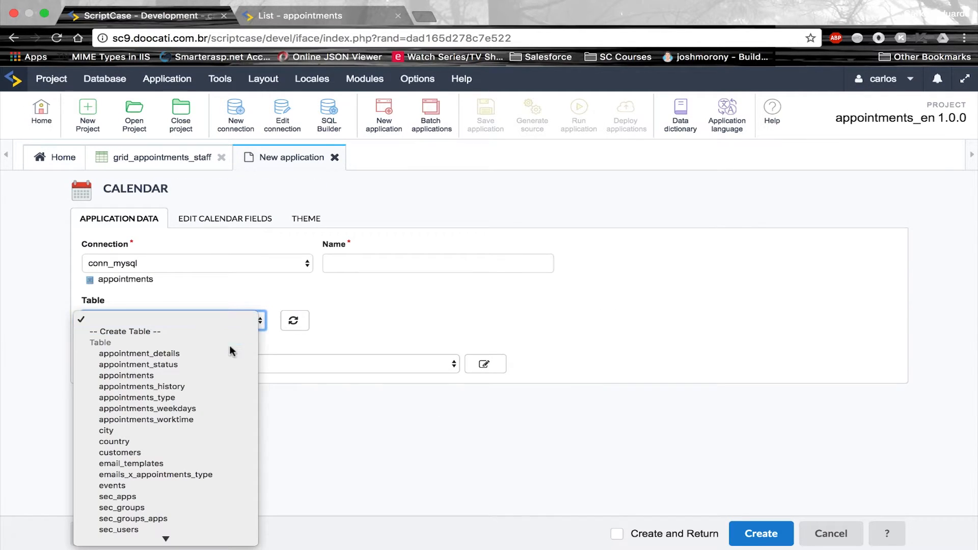
left_click(207, 378)
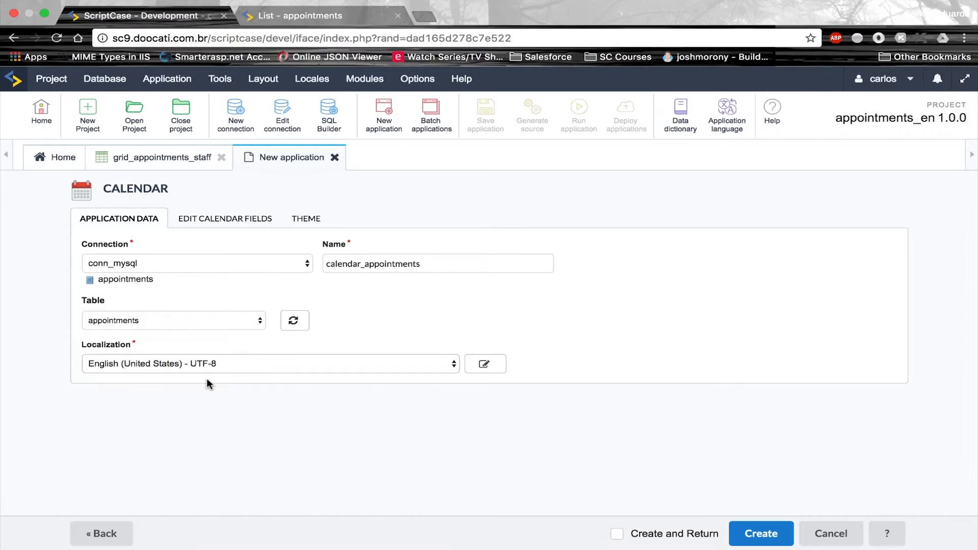
left_click(494, 264)
type("_staff")
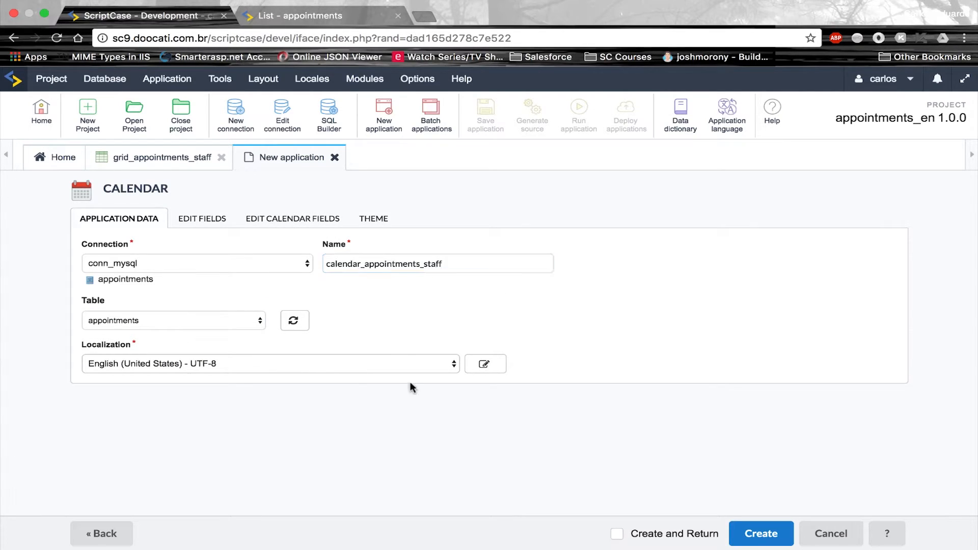
left_click(290, 222)
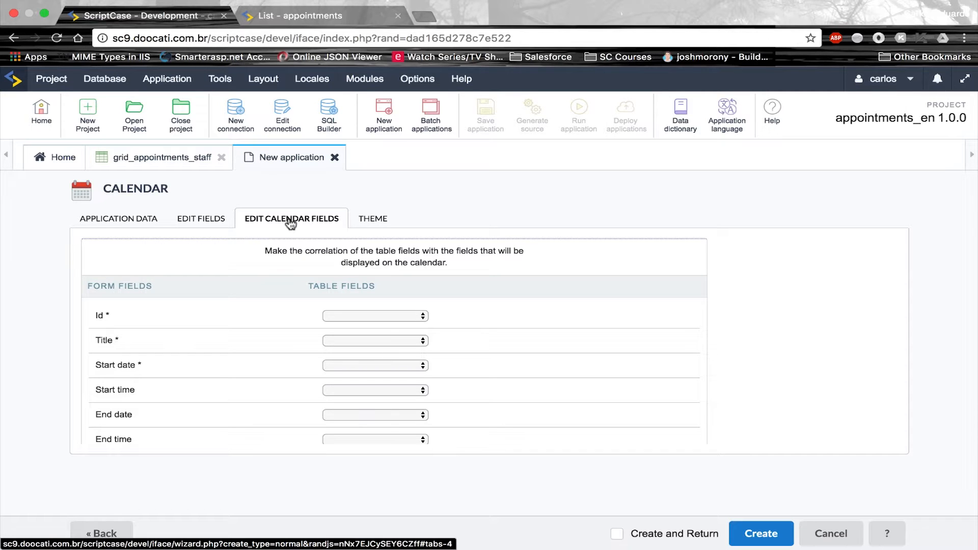
Map Id to appointments_id, Title to current_status_id and Start date to appointment_start_date
scroll(260, 384, "down", 2)
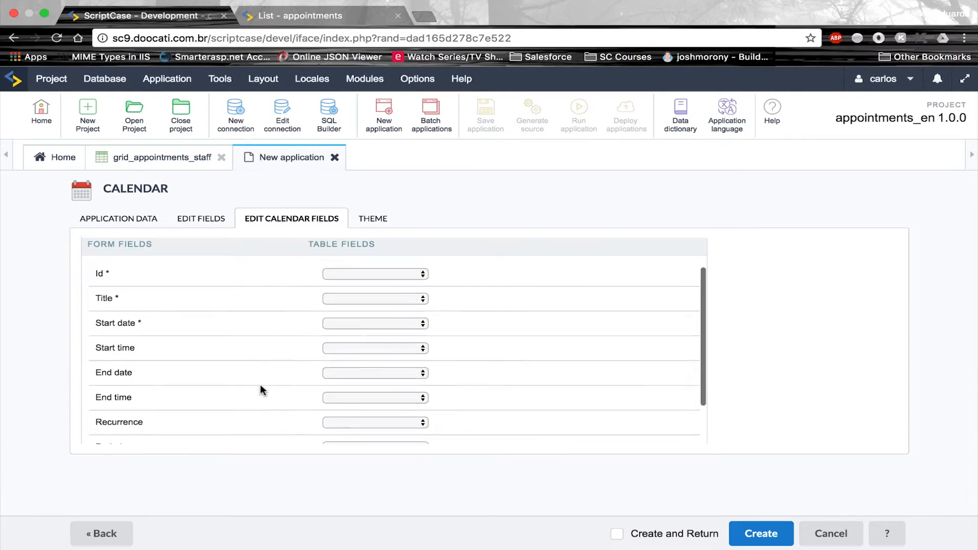
left_click(375, 274)
left_click(376, 287)
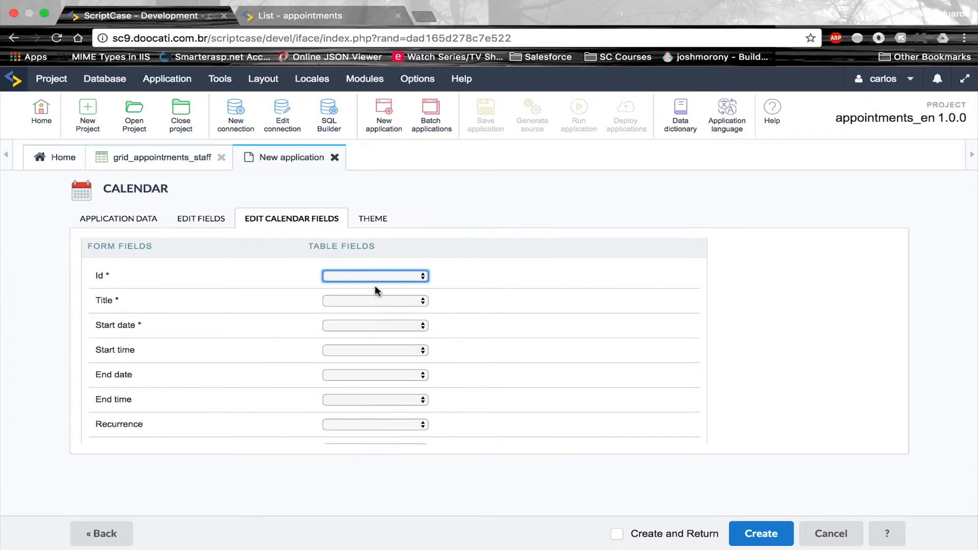
left_click(375, 301)
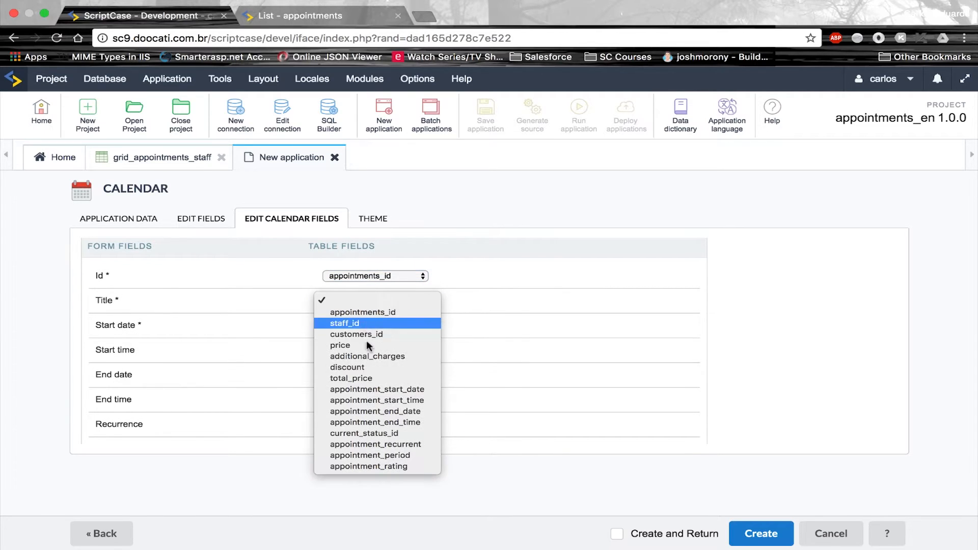
left_click(383, 433)
left_click(408, 326)
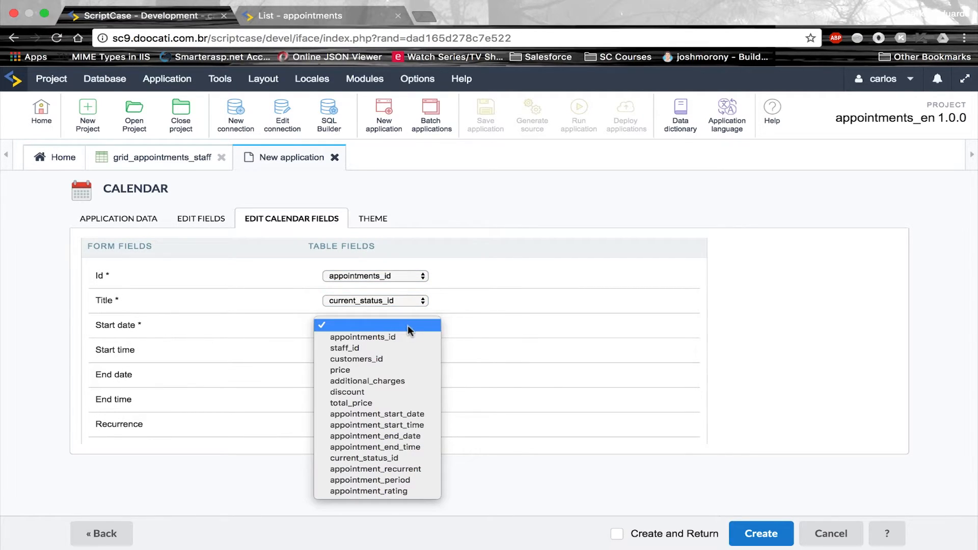
left_click(403, 414)
Map Start time, End date and End time to appointment_start_time, appointment_end_date and appointment_end_time
left_click(421, 352)
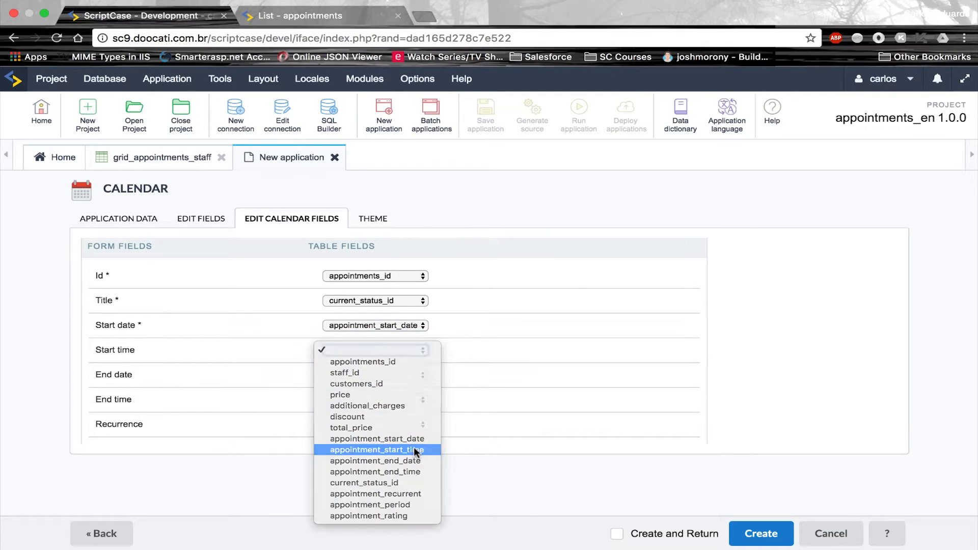
left_click(405, 449)
left_click(417, 377)
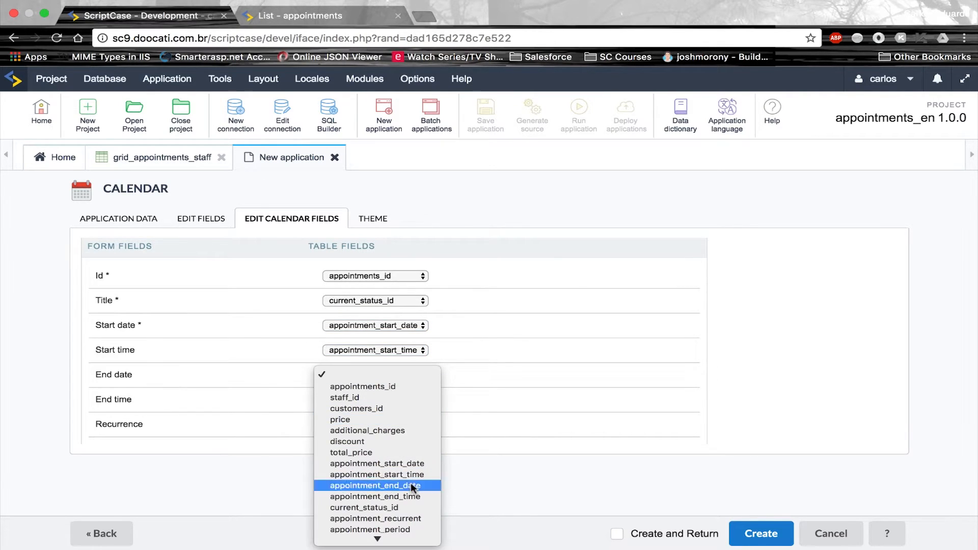
left_click(403, 486)
left_click(403, 400)
left_click(402, 521)
Map Recurrence to appointment_recurrent and Period to appointment_period, then create the calendar application
scroll(460, 396, "down", 2)
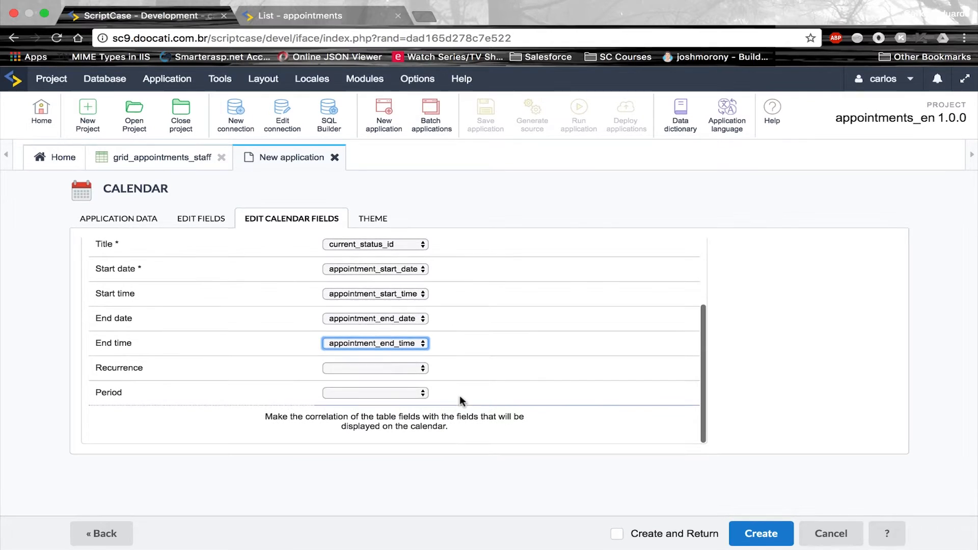
left_click(408, 369)
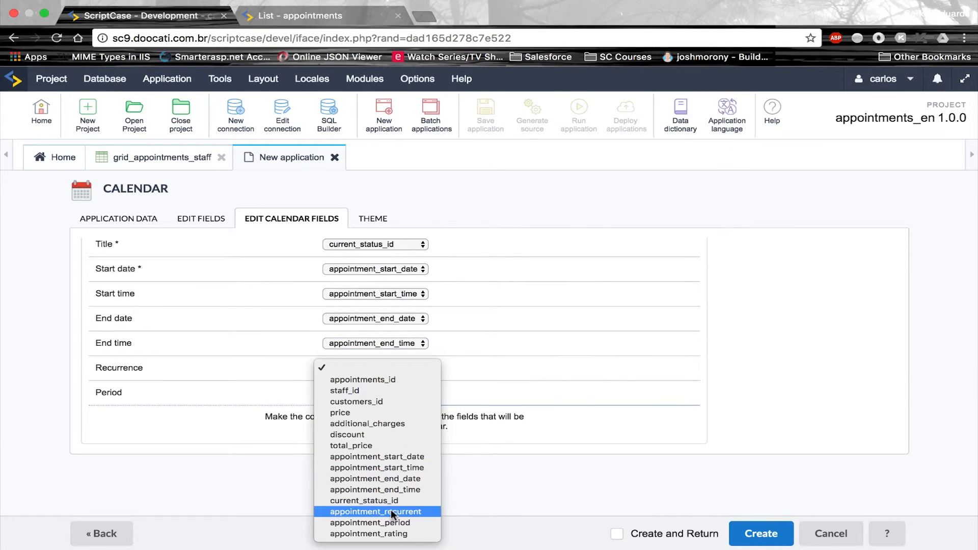
left_click(390, 511)
left_click(406, 393)
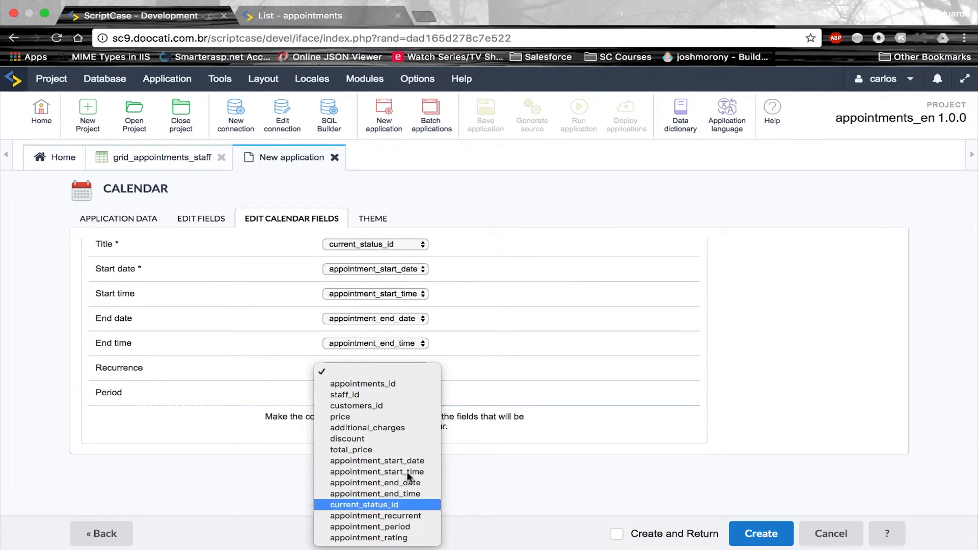
left_click(397, 528)
scroll(645, 385, "up", 3)
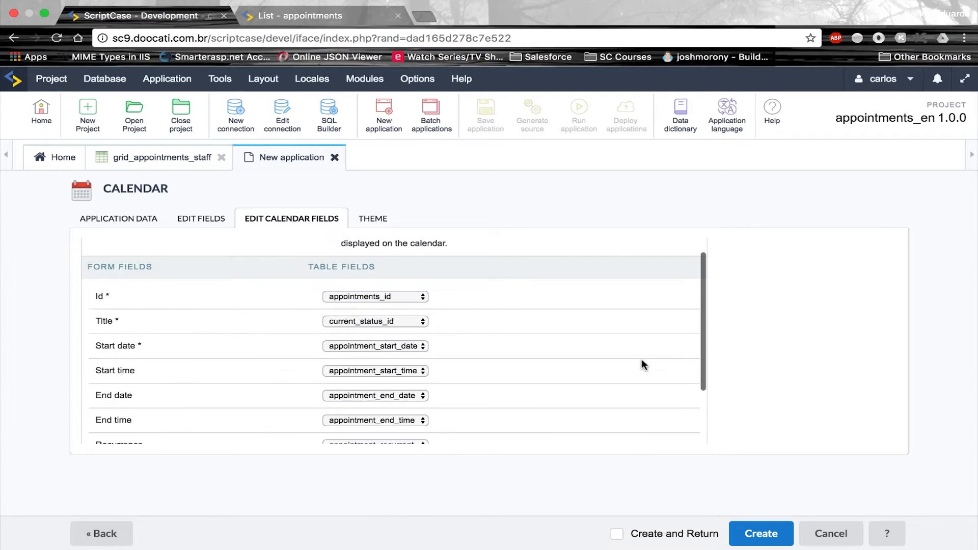
left_click(751, 531)
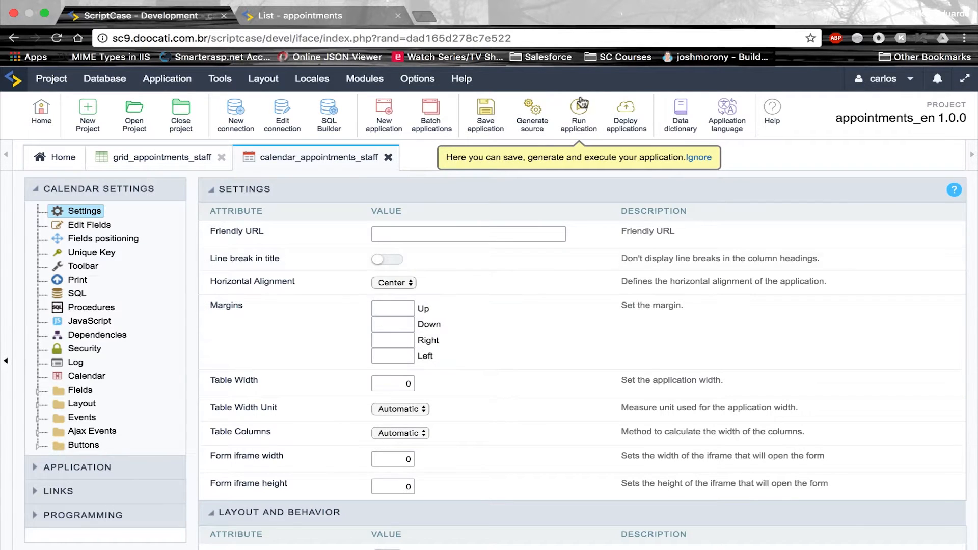
Run the calendar app and try its Week, Day and Month views
left_click(588, 115)
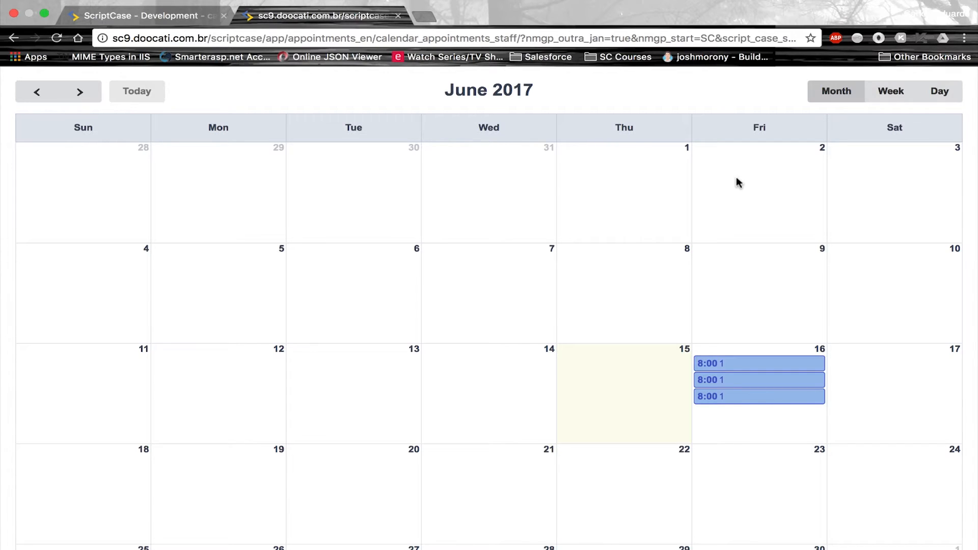
left_click(892, 94)
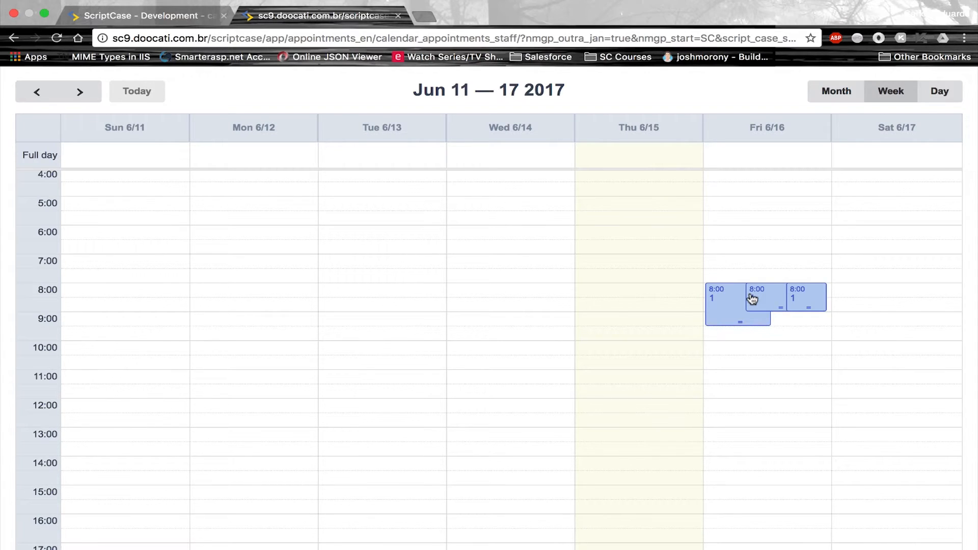
left_click(940, 91)
left_click(892, 92)
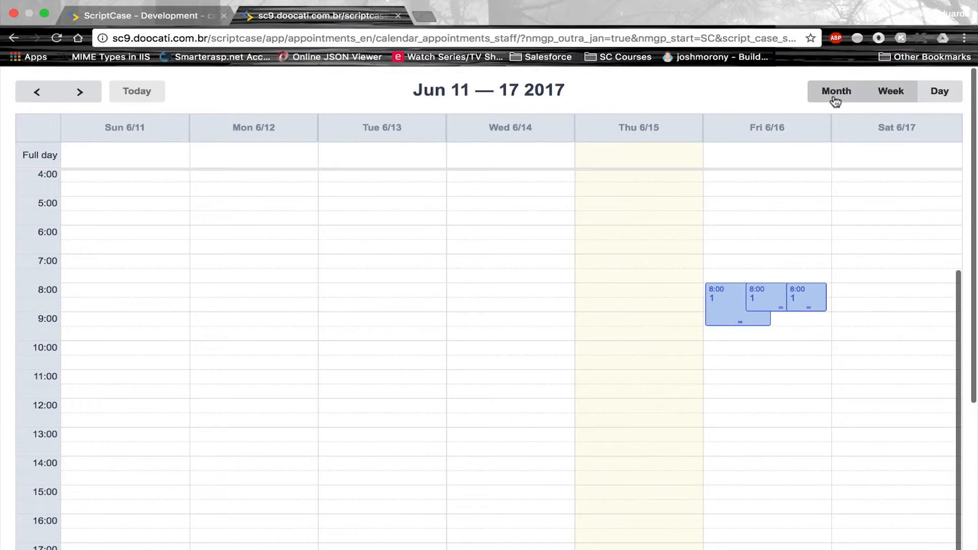
left_click(835, 95)
Step the calendar back month by month to February 2016, then return to ScriptCase
left_click(36, 94)
left_click(37, 97)
left_click(38, 97)
left_click(38, 97)
left_click(38, 97)
left_click(38, 97)
left_click(37, 97)
left_click(38, 97)
left_click(38, 97)
left_click(38, 97)
left_click(37, 97)
left_click(38, 97)
left_click(37, 97)
left_click(38, 97)
left_click(37, 97)
left_click(38, 97)
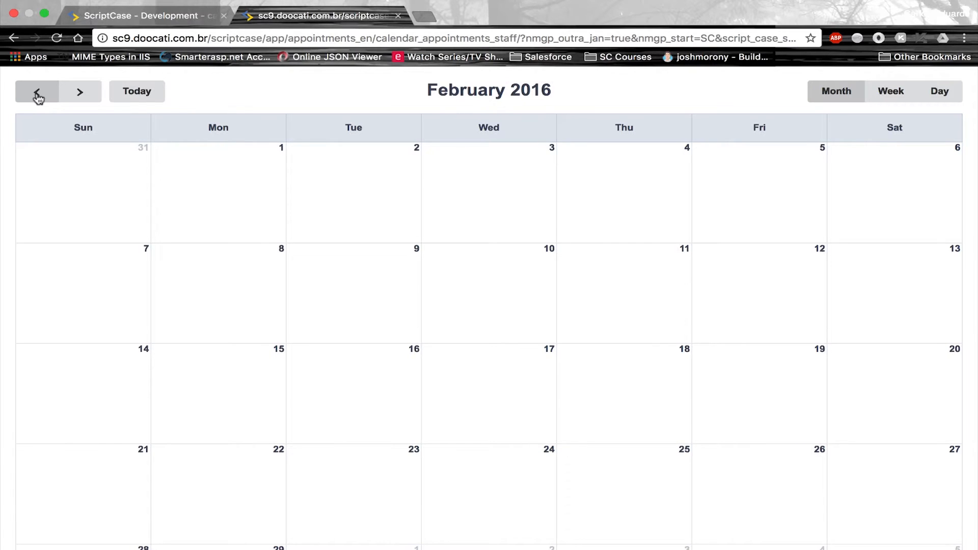
left_click(142, 16)
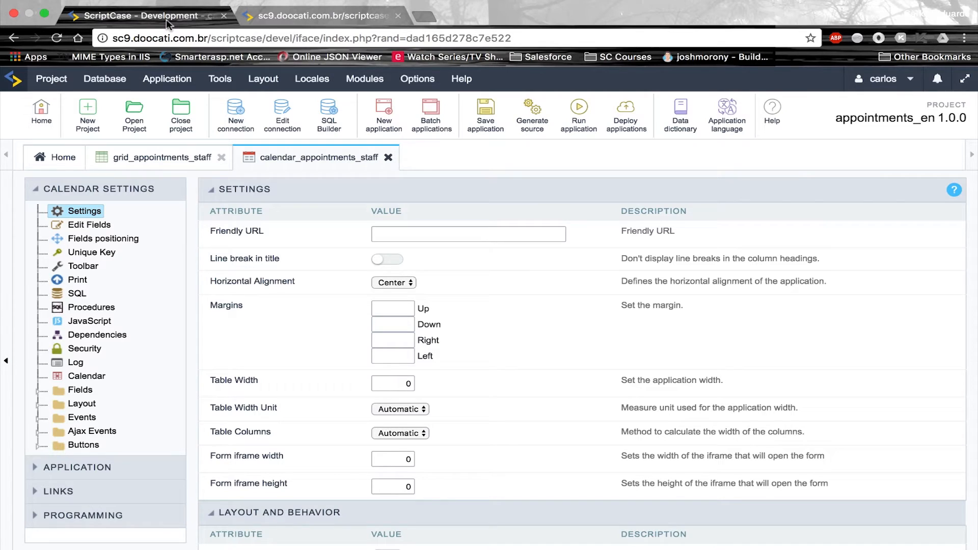
Move staff_id, end date/time, recurrent, period, rating and __calend_all_day__ off the form, then save
left_click(112, 241)
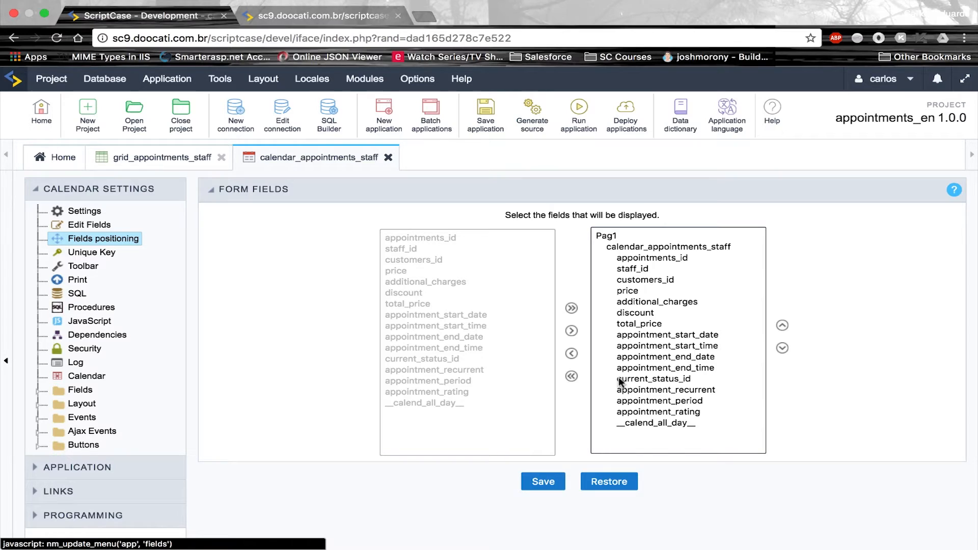
left_click(630, 268)
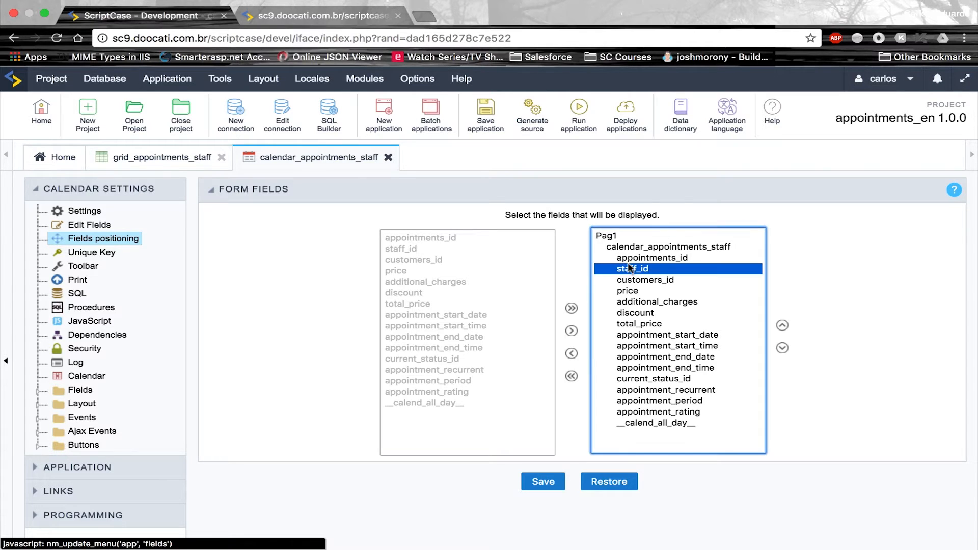
left_click(572, 354)
left_click(660, 346)
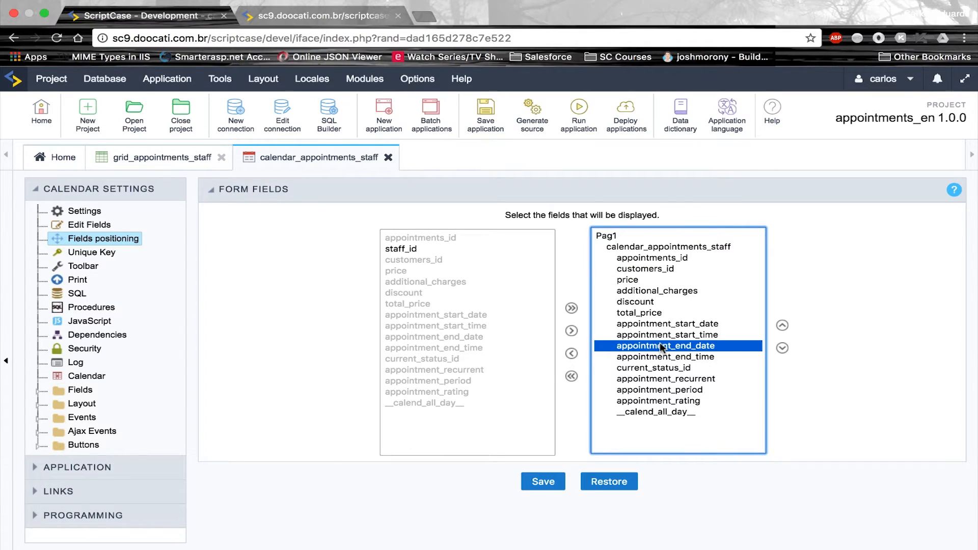
left_click(662, 355, "shift")
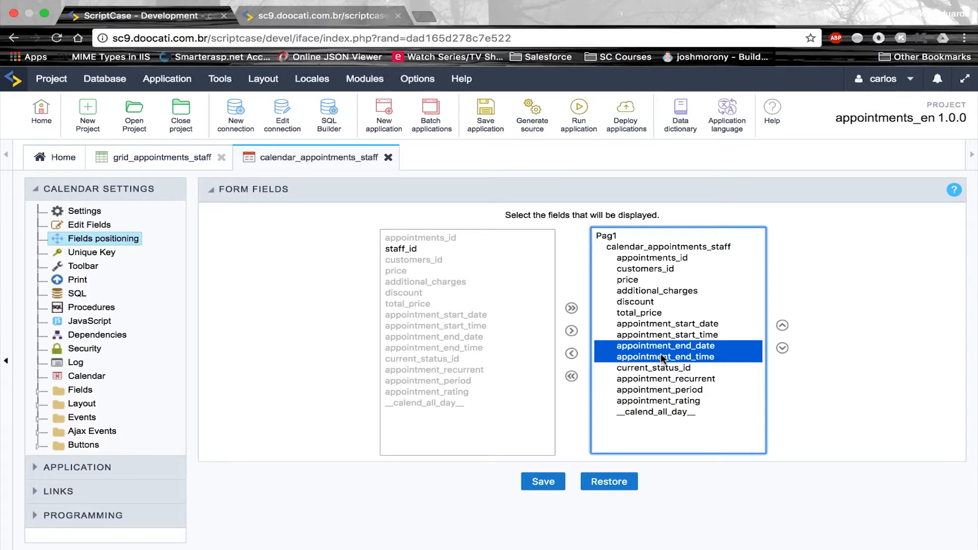
left_click(572, 353)
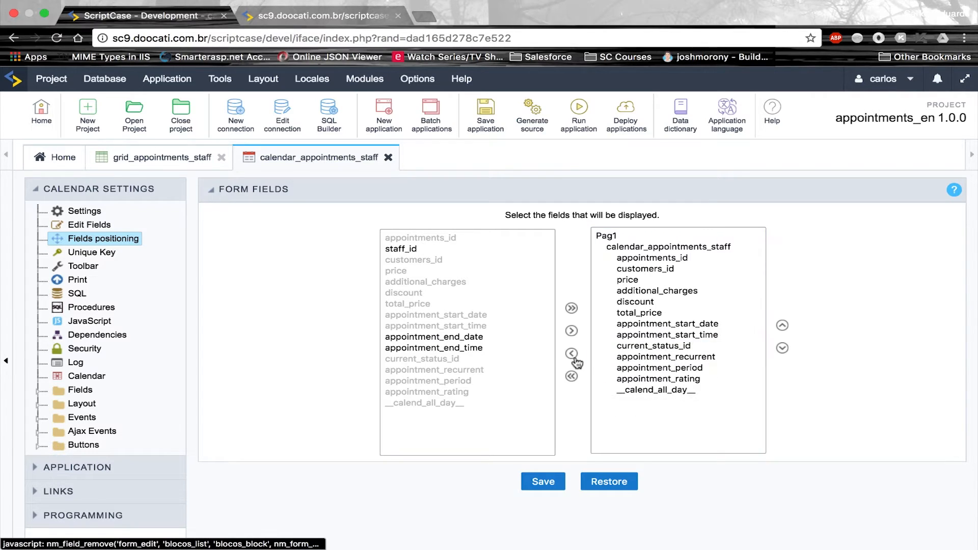
left_click(670, 357)
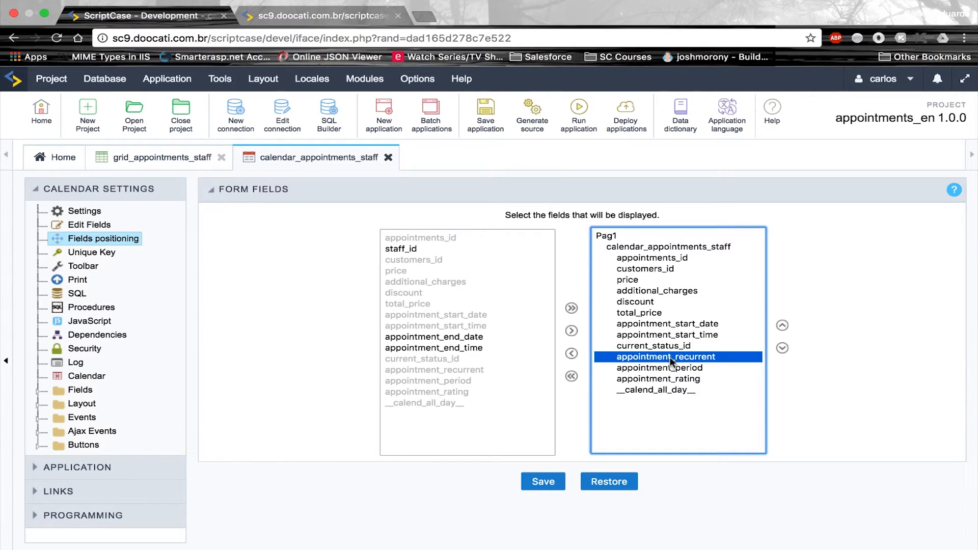
left_click_drag(669, 363, 664, 408)
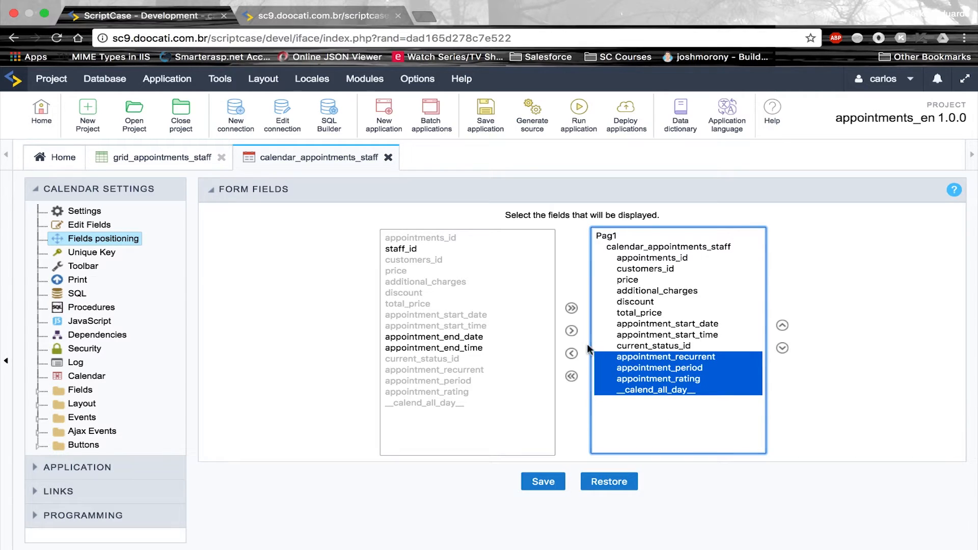
left_click(572, 353)
left_click(543, 482)
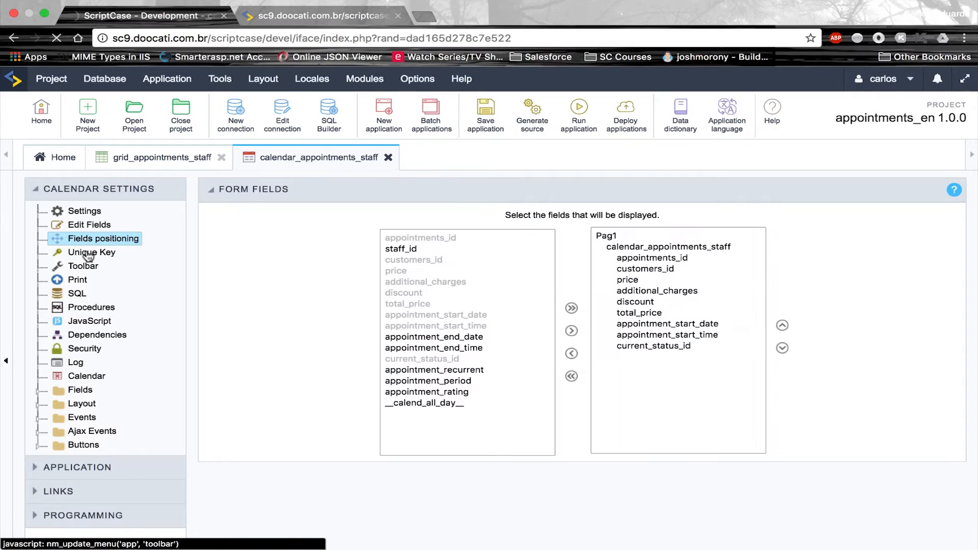
left_click(83, 266)
Drop Insert and Update from the bottom toolbar, leaving Delete, Cancel and Exit, and keep the change
scroll(617, 423, "down", 3)
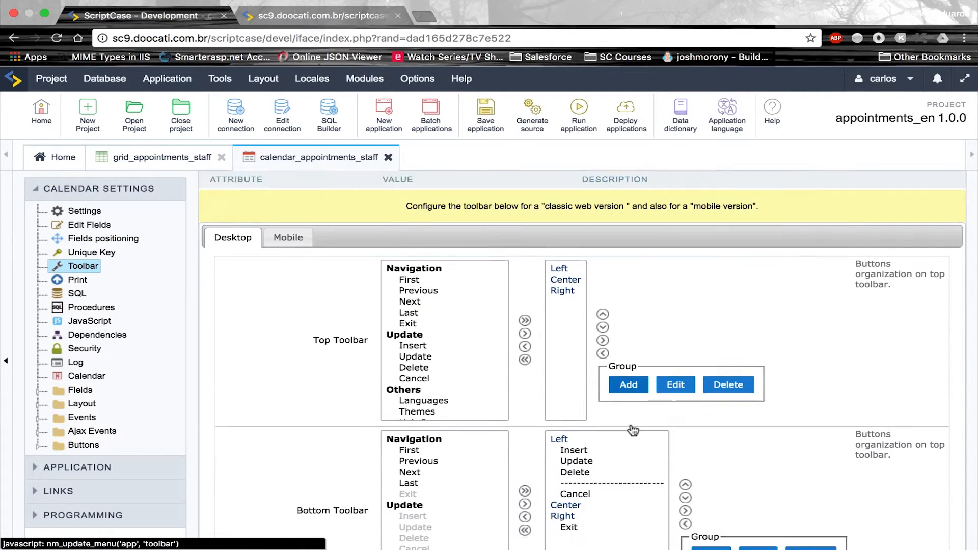
left_click(575, 393)
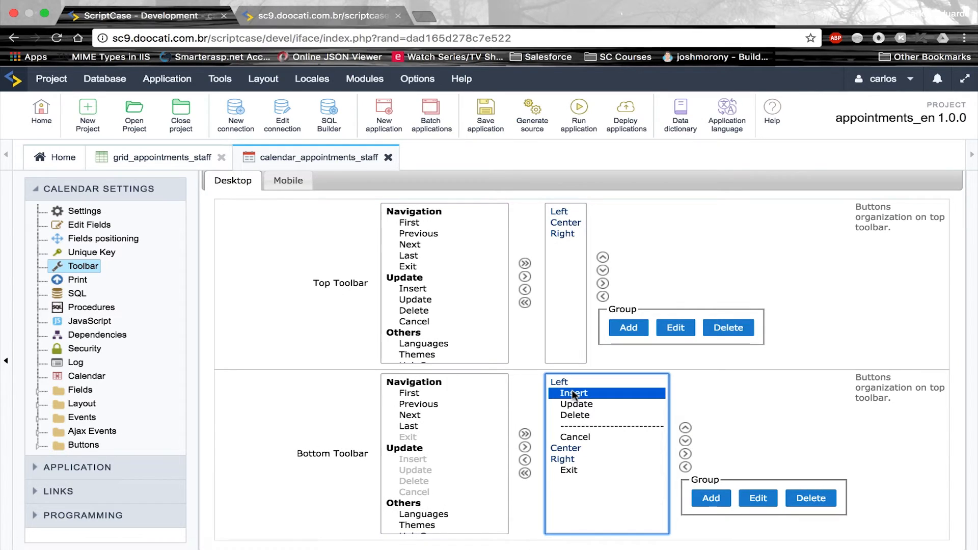
left_click(576, 405, "shift")
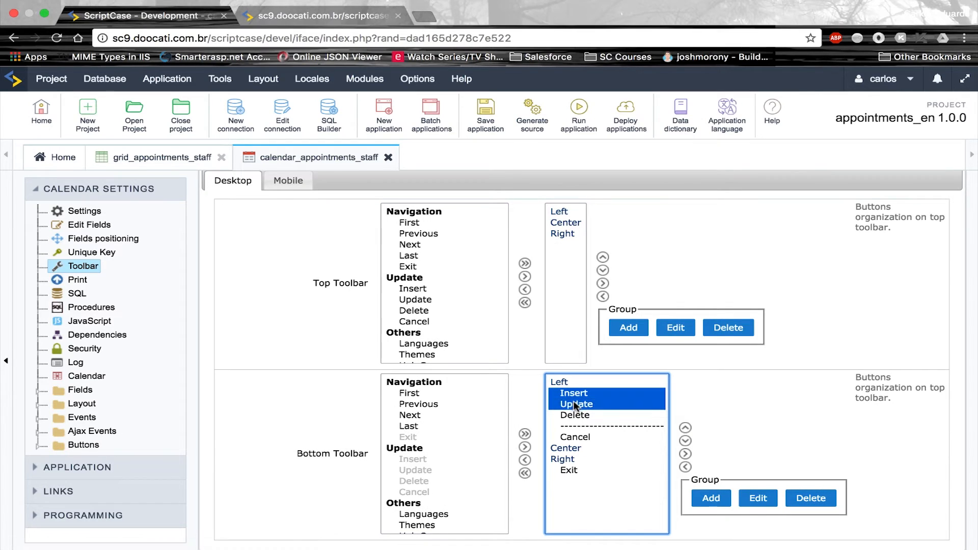
left_click(525, 460)
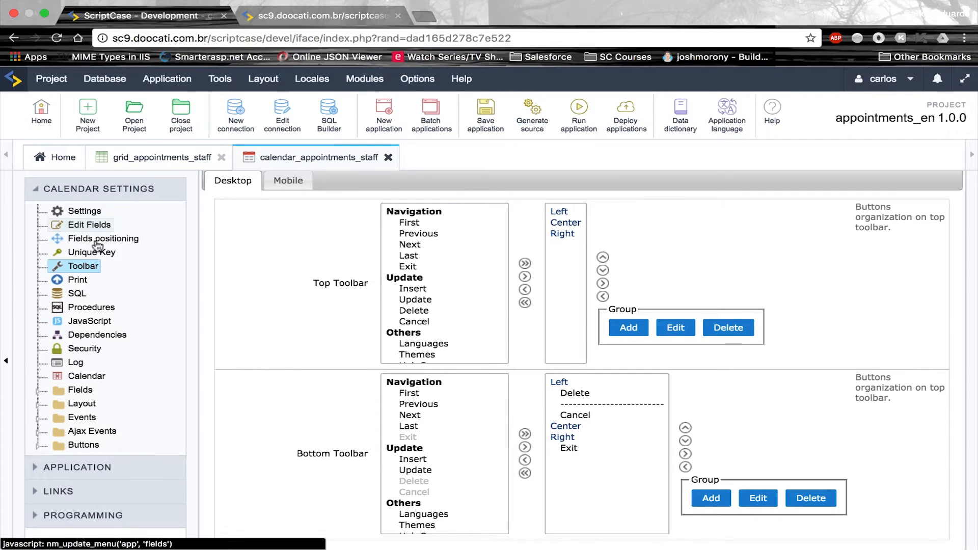
left_click(67, 293)
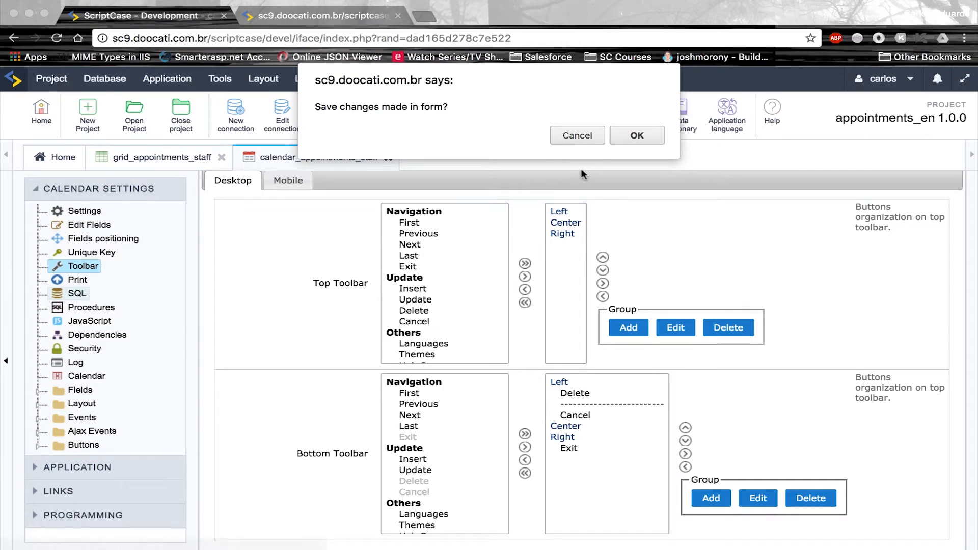
left_click(624, 136)
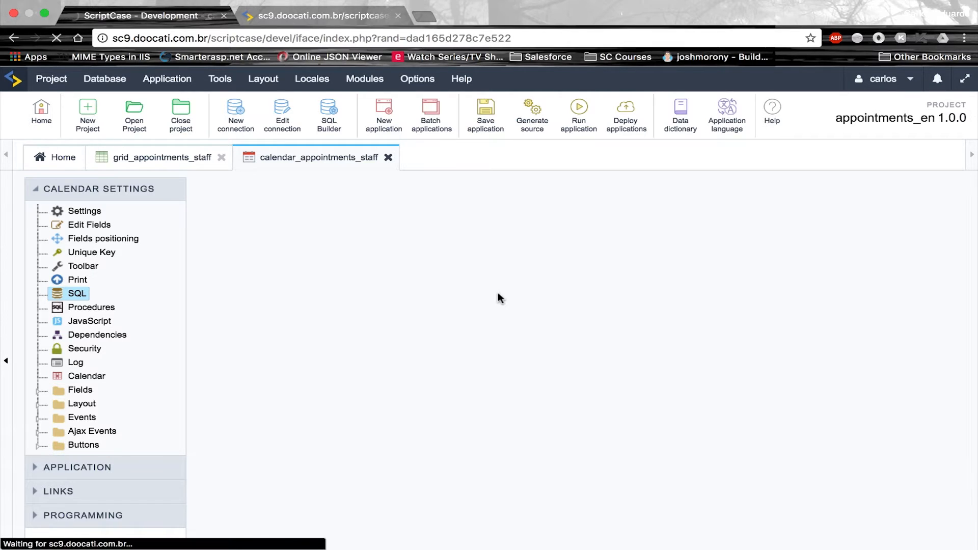
Set the SQL Where clause to staff_id = [glo_staff_id] and save the application
left_click(471, 410)
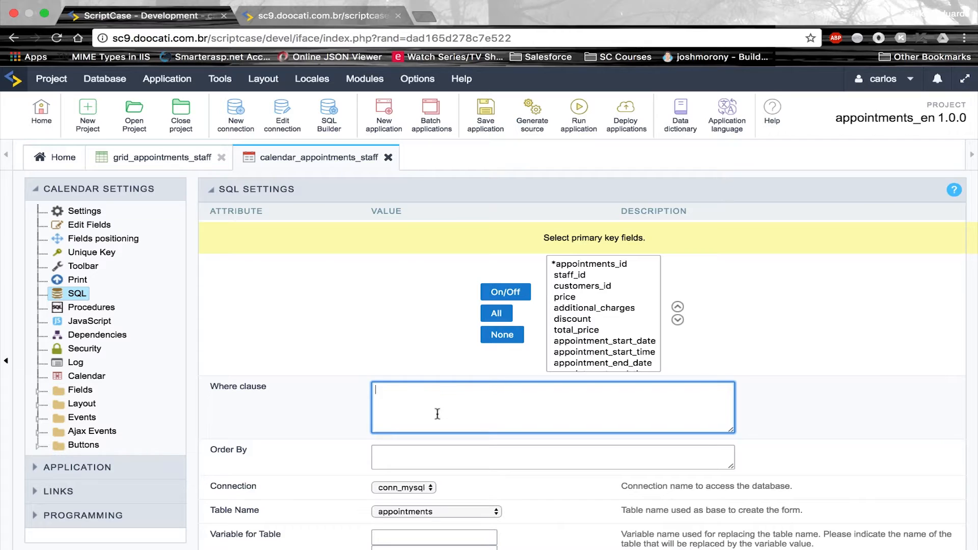
type("staff_id]")
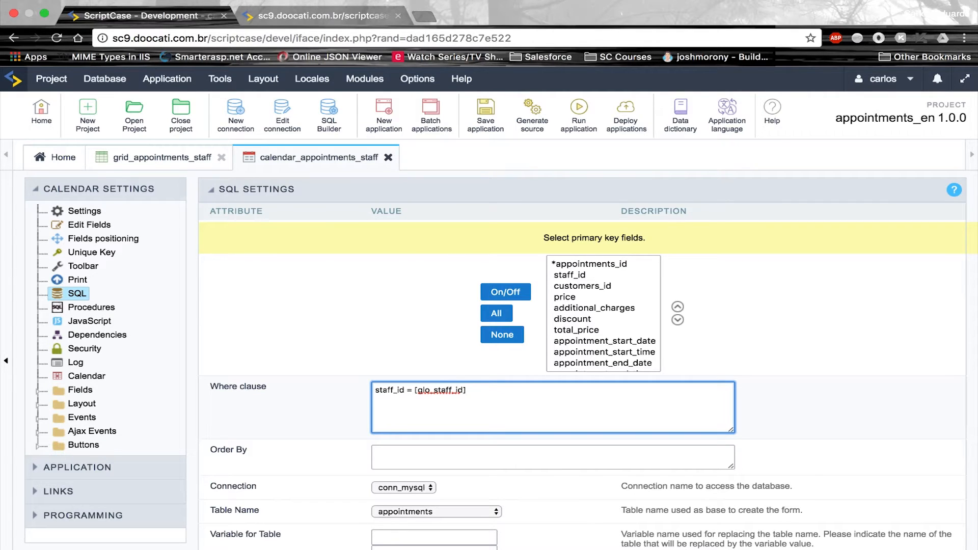
left_click(476, 115)
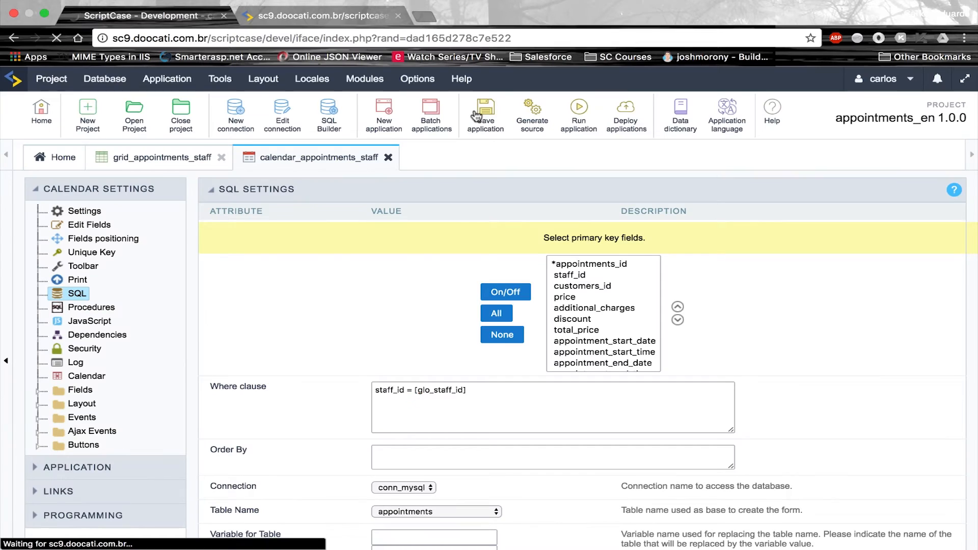
left_click(82, 378)
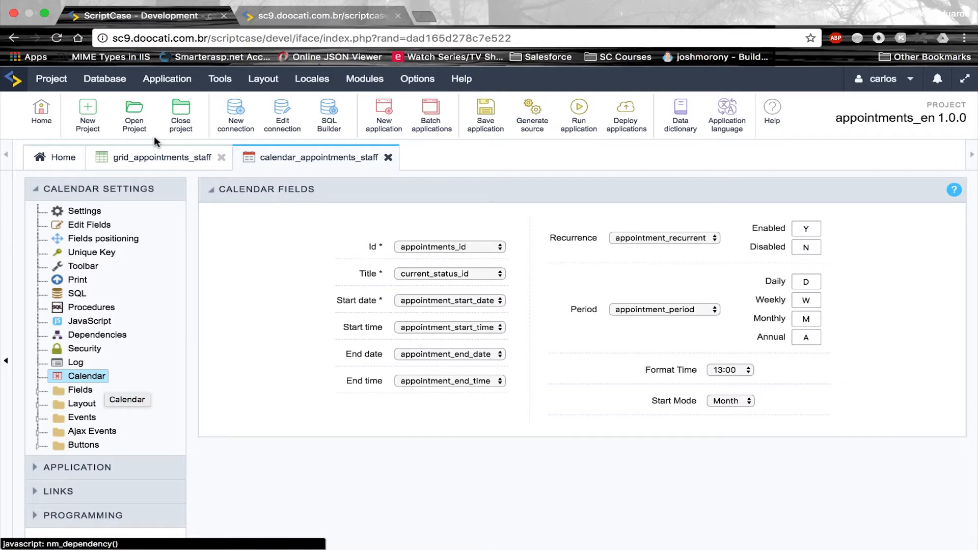
Preview the running calendar in its Day view
left_click(306, 14)
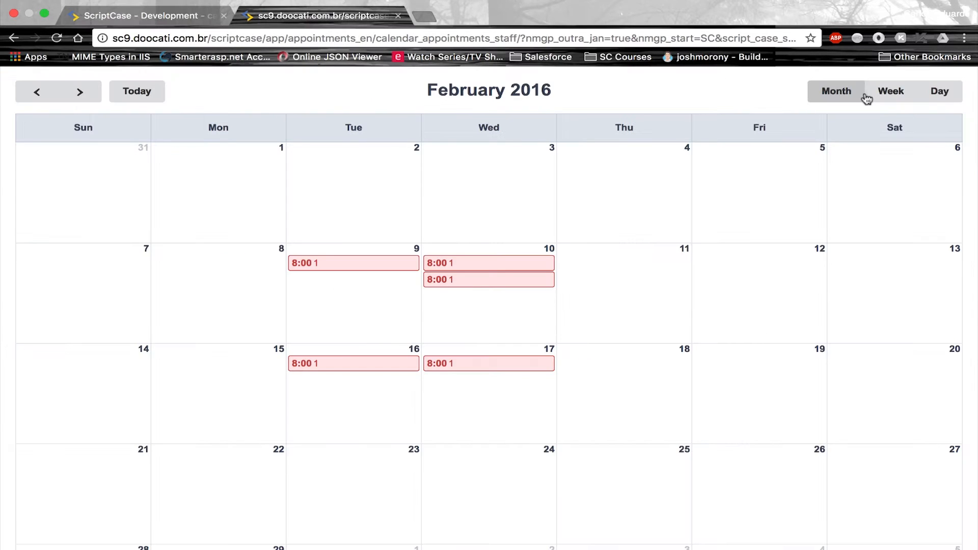
left_click(944, 92)
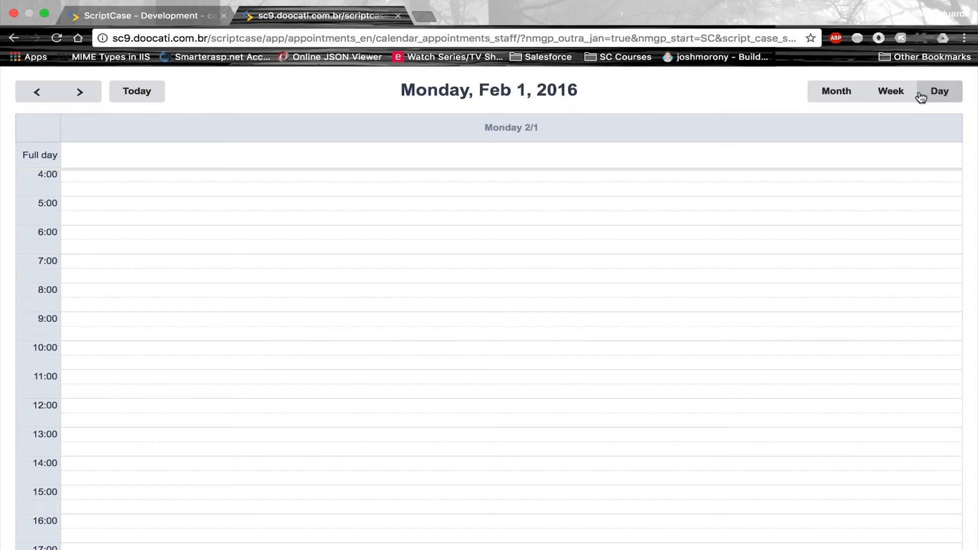
left_click(138, 15)
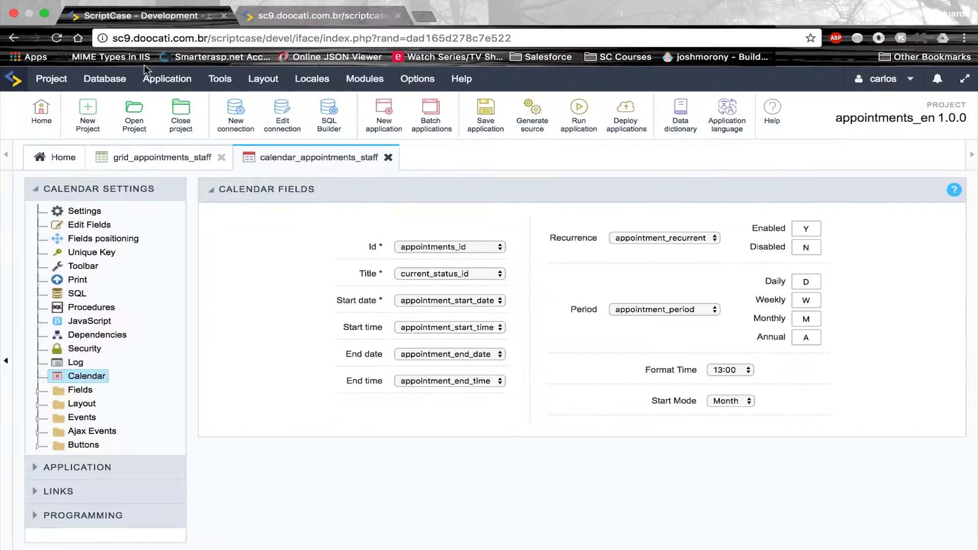
Change the calendar's Start Mode from Month to Day and save the application
left_click(726, 401)
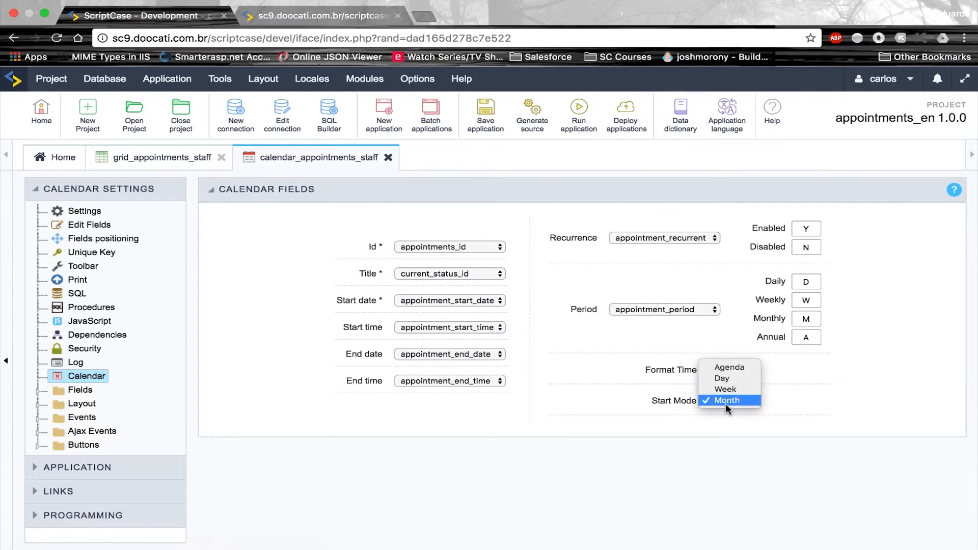
left_click(733, 378)
left_click(495, 122)
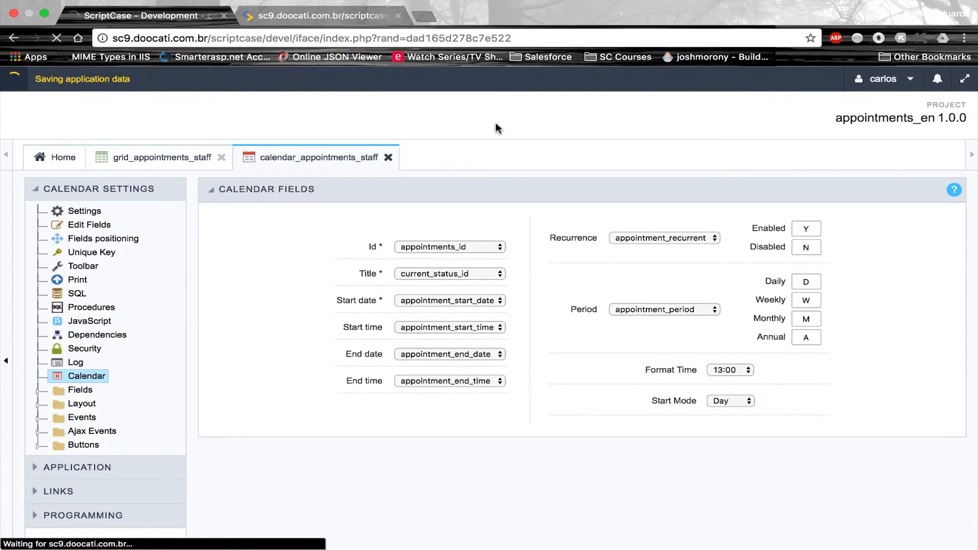
left_click(57, 391)
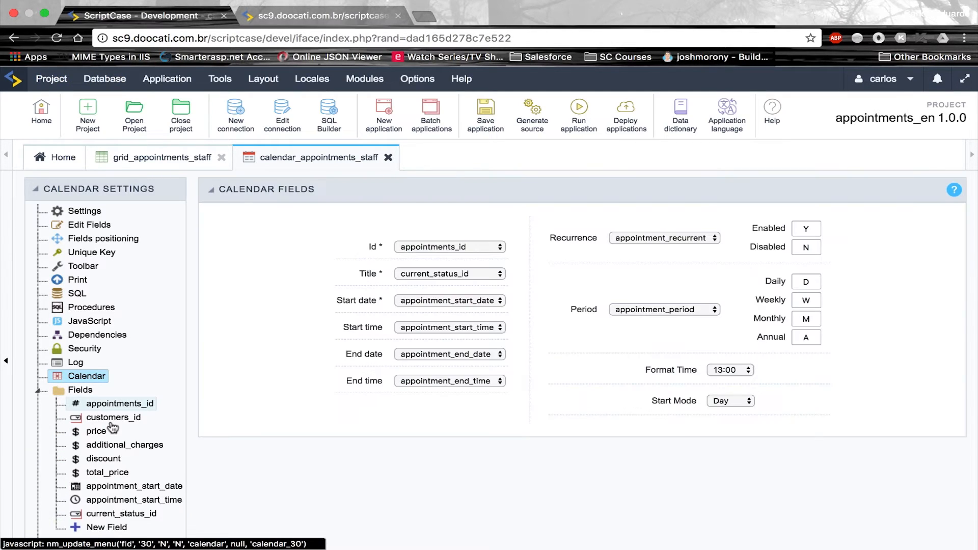
Give customers_id a lookup on the customers table so it lists customer names
left_click(111, 422)
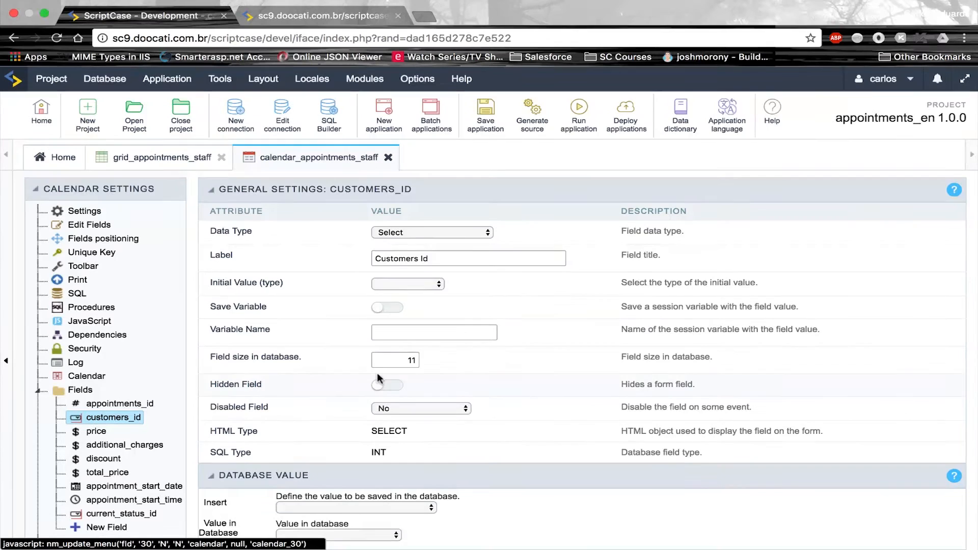
left_click(224, 193)
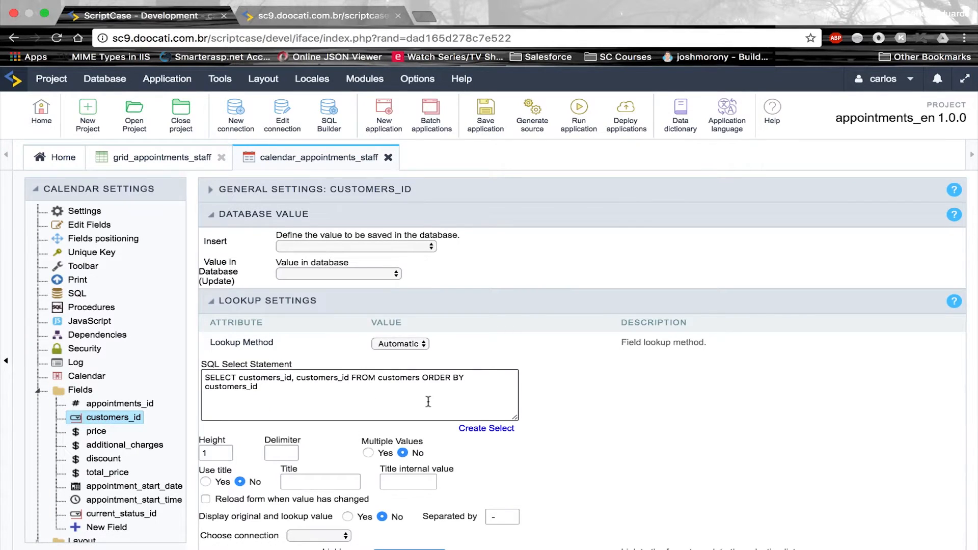
left_click(498, 429)
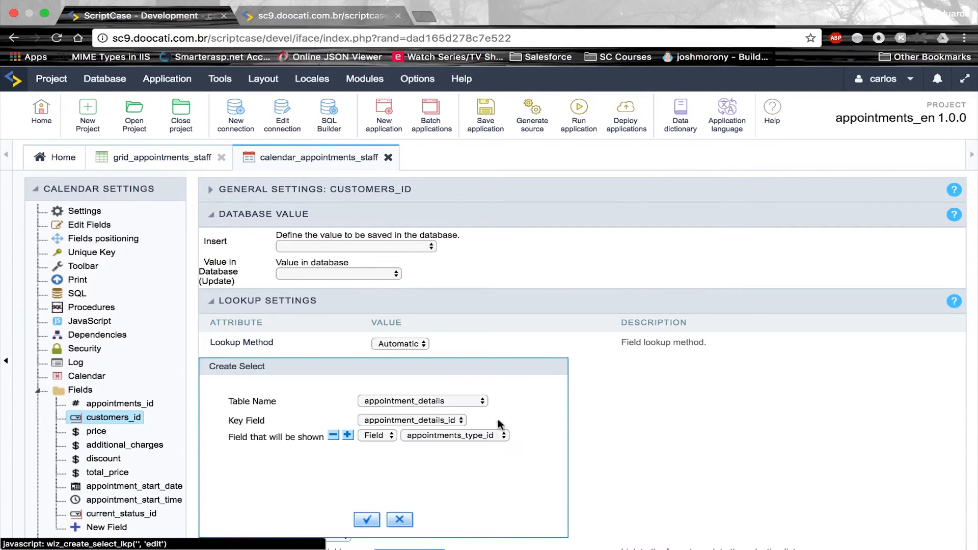
left_click(461, 401)
left_click(406, 499)
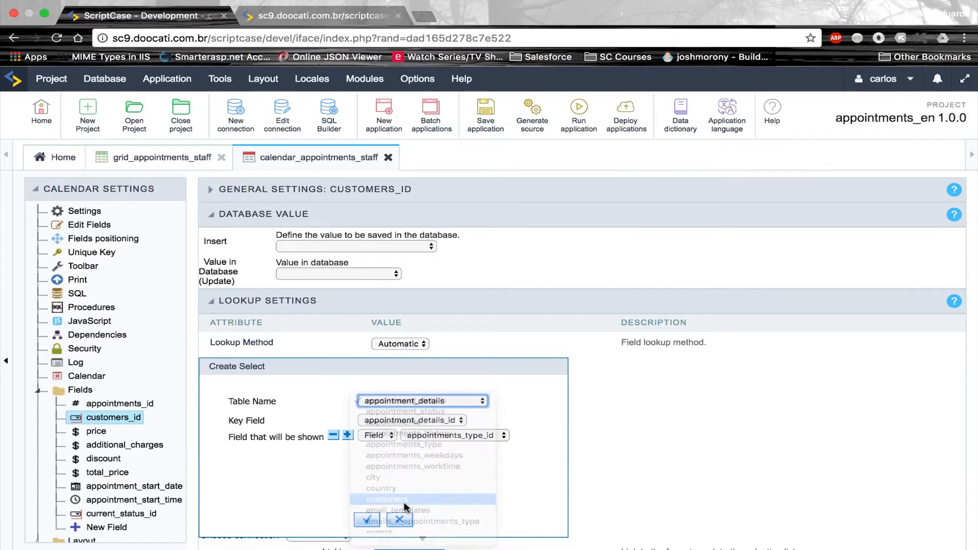
left_click(122, 515)
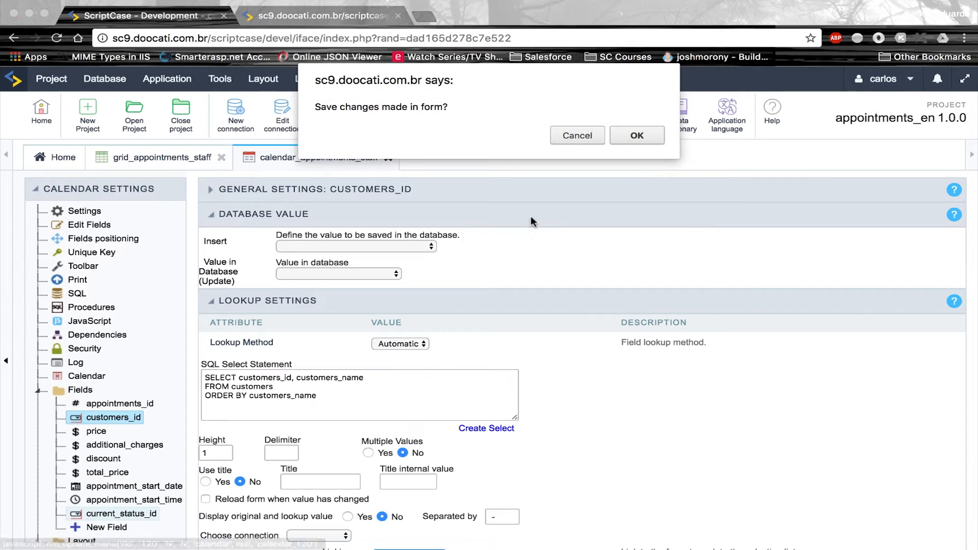
left_click(634, 134)
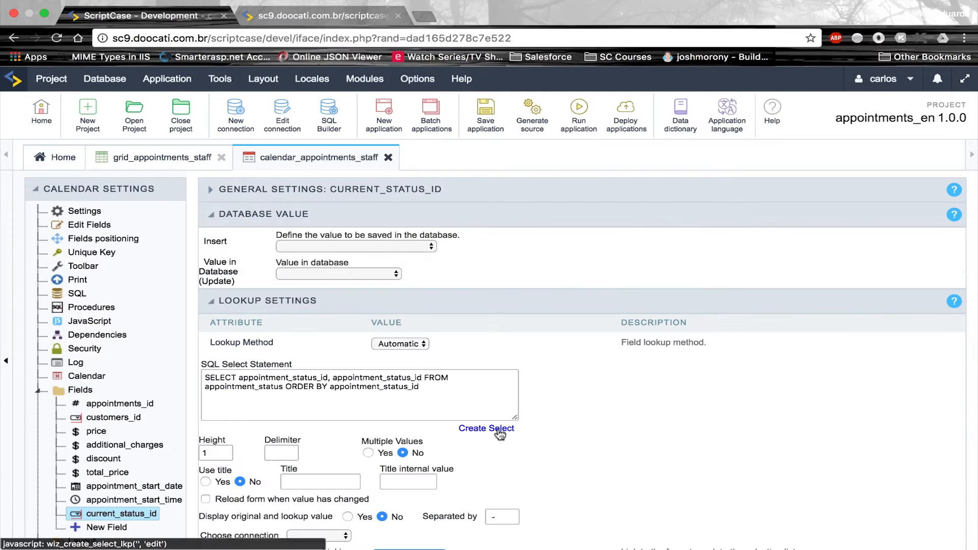
Give current_status_id a lookup on the appointment_status table, then save the application
left_click(500, 431)
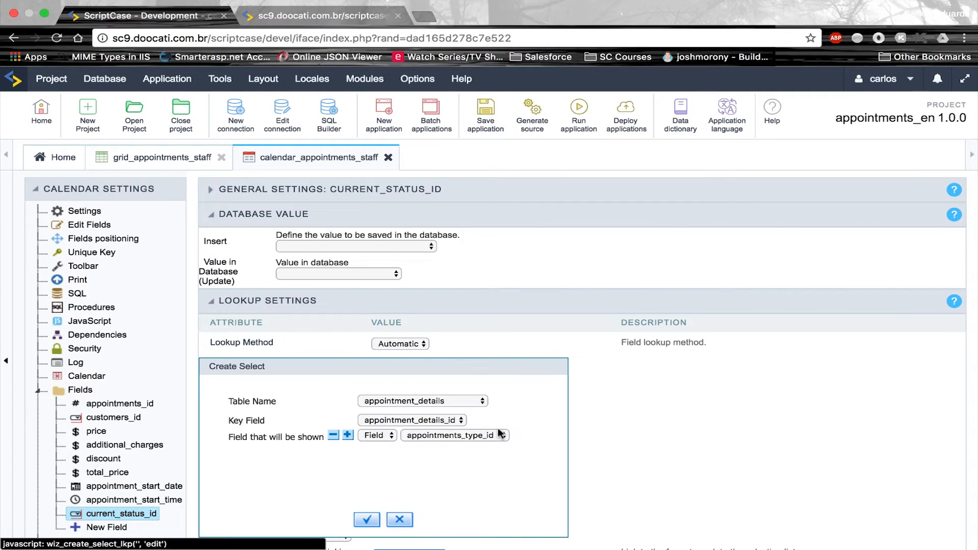
left_click(448, 400)
left_click(408, 412)
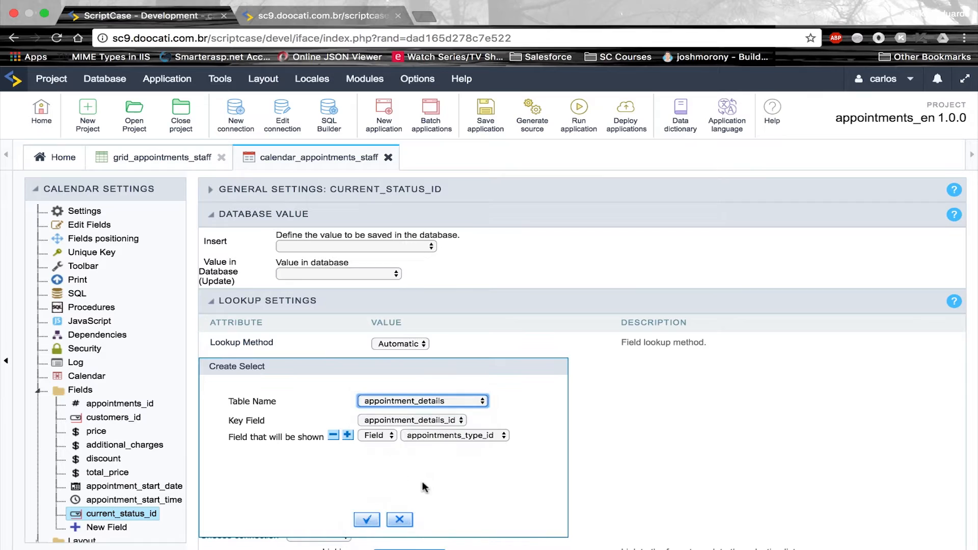
left_click(367, 520)
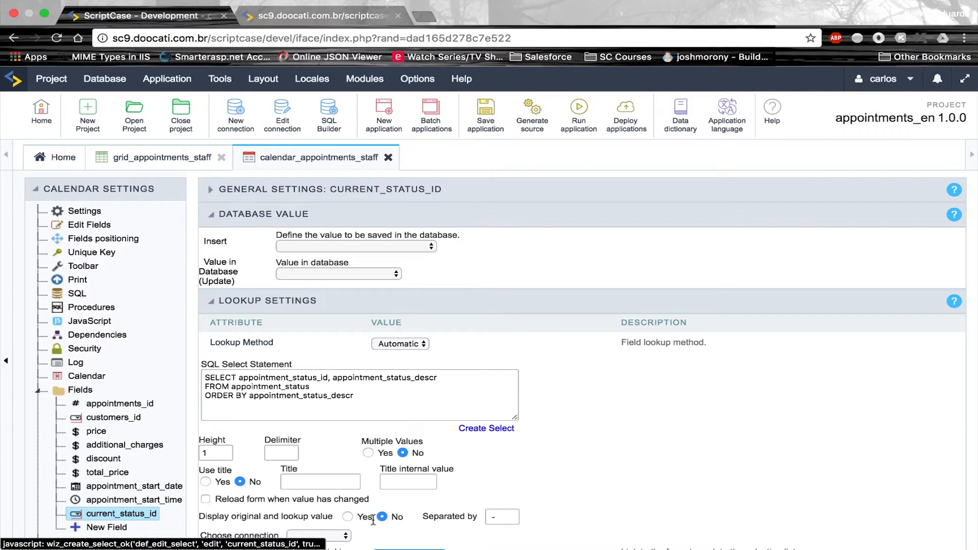
left_click(491, 118)
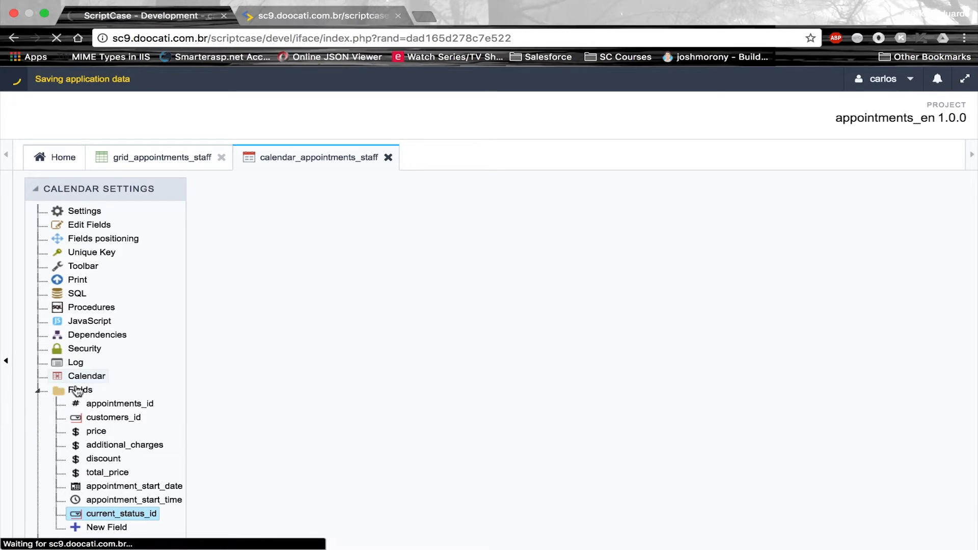
Run the calendar, submit the staff id and switch to the Month view
left_click(591, 109)
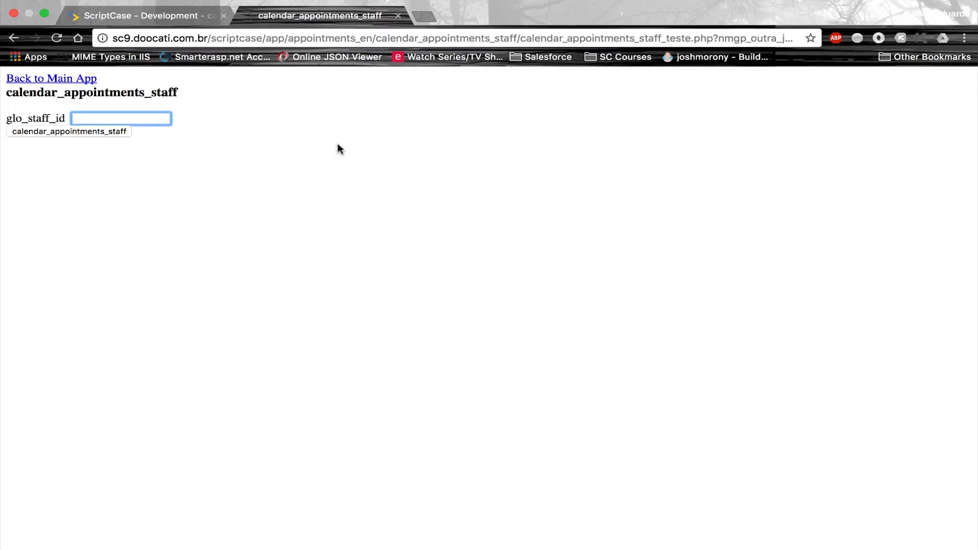
key("Return")
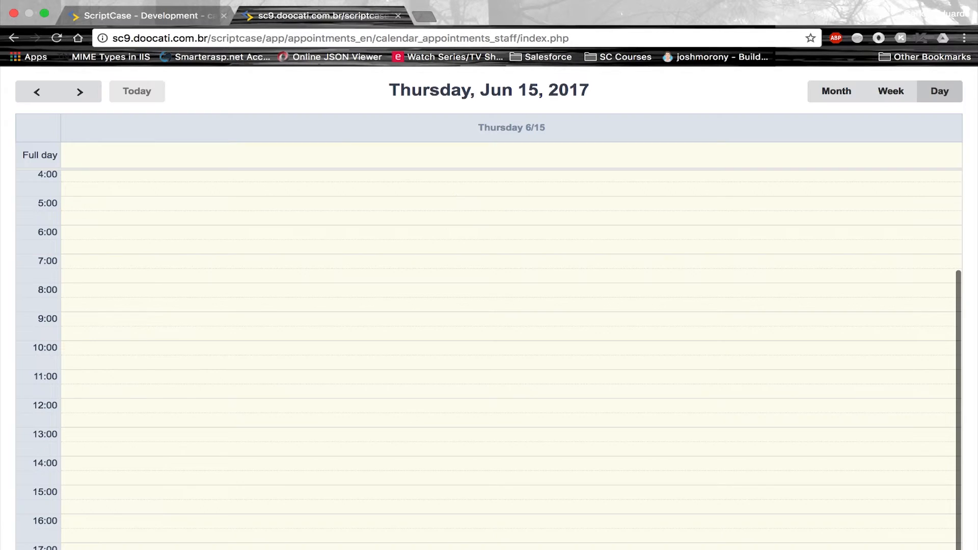
left_click(851, 97)
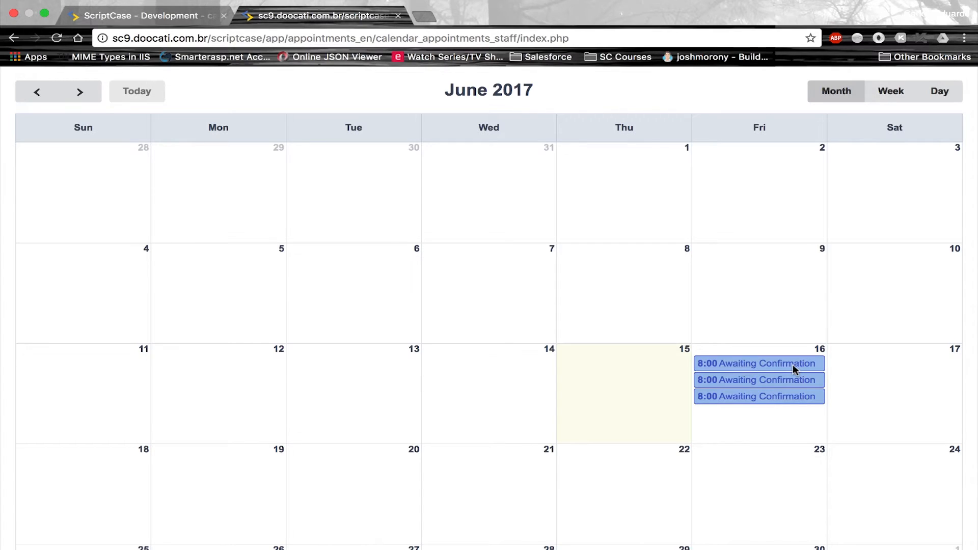
Open a June 16 appointment to check its customer names and statuses, then close it
left_click(793, 365)
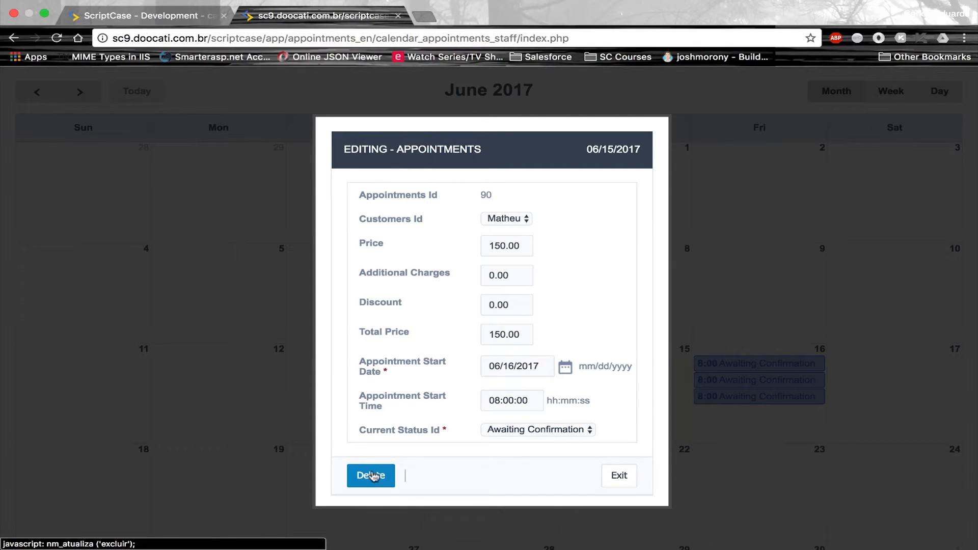
left_click(525, 220)
left_click(600, 229)
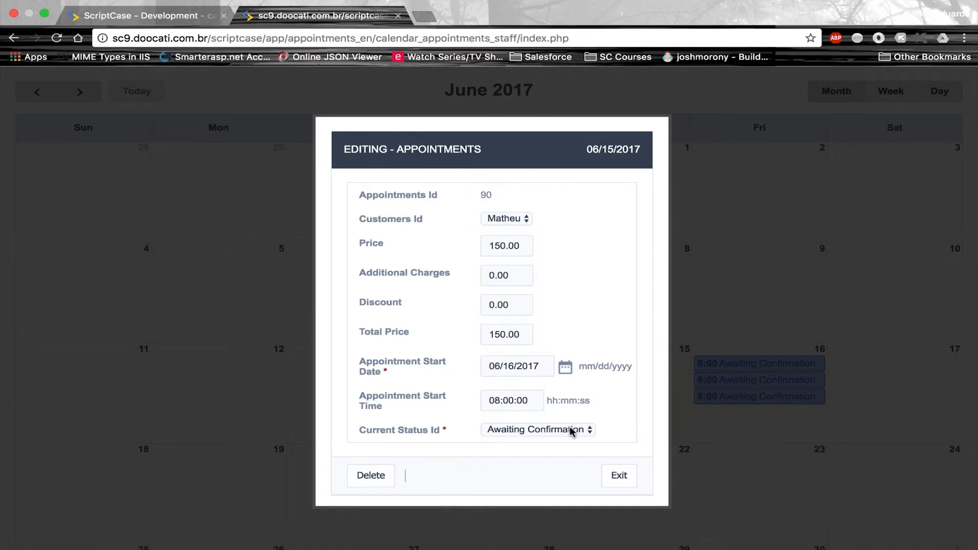
left_click(617, 477)
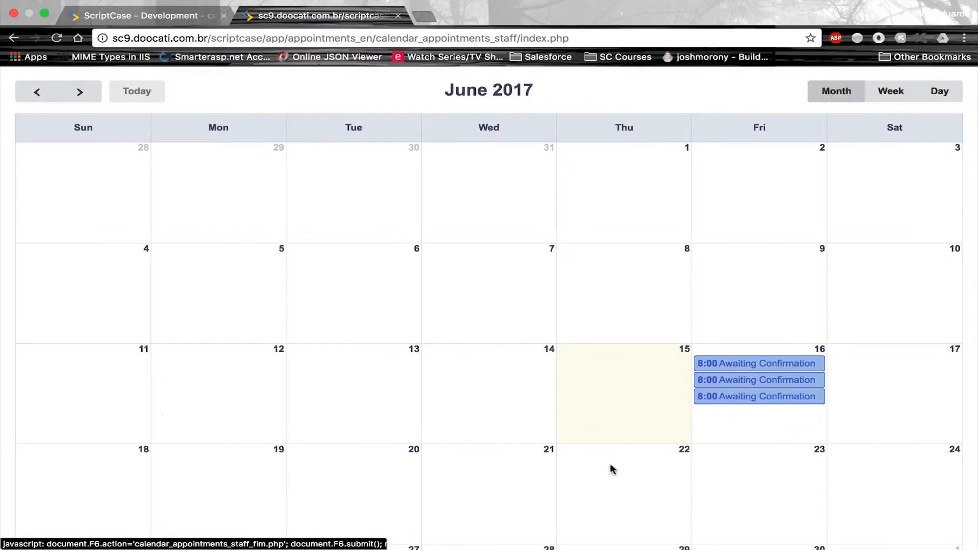
left_click(749, 365)
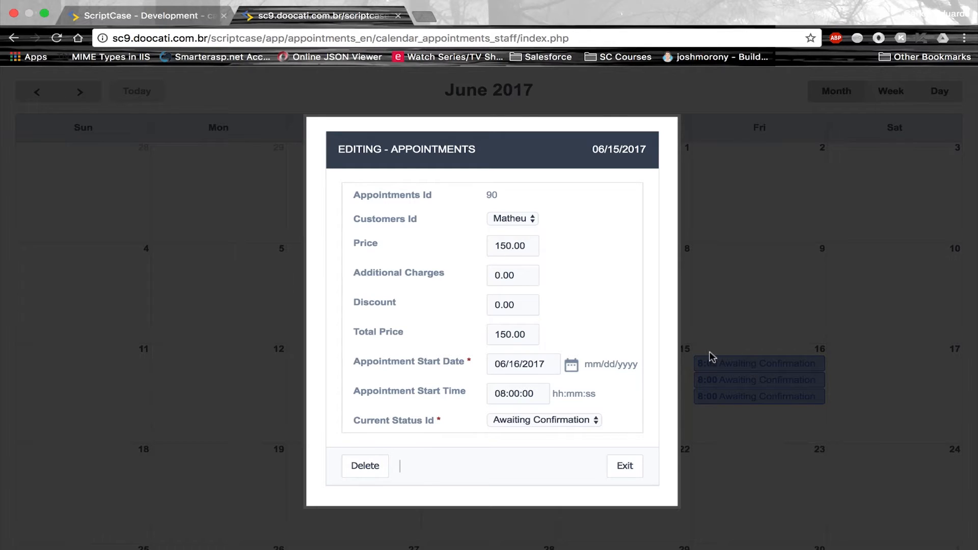
left_click(632, 478)
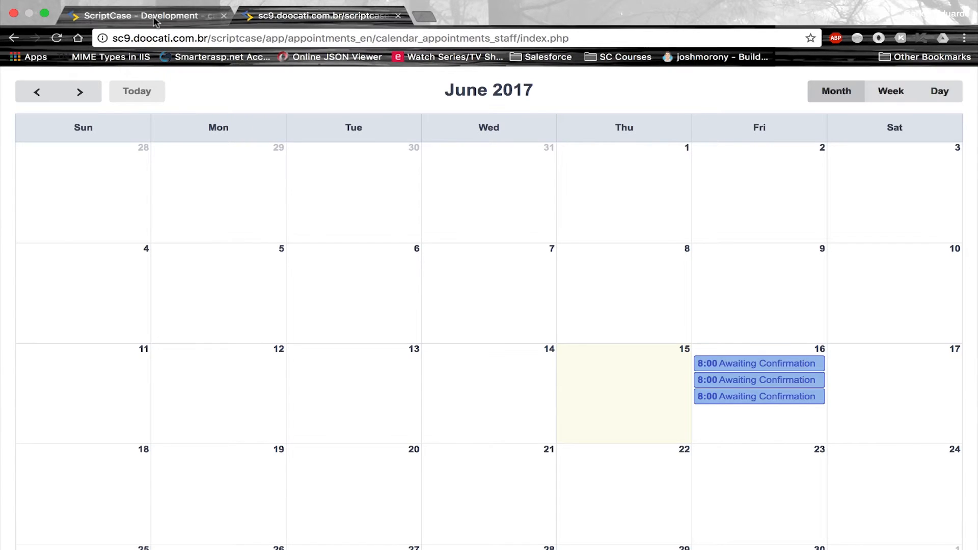
Back in the IDE, collapse Fields and expand Programming and its PHP methods
left_click(158, 22)
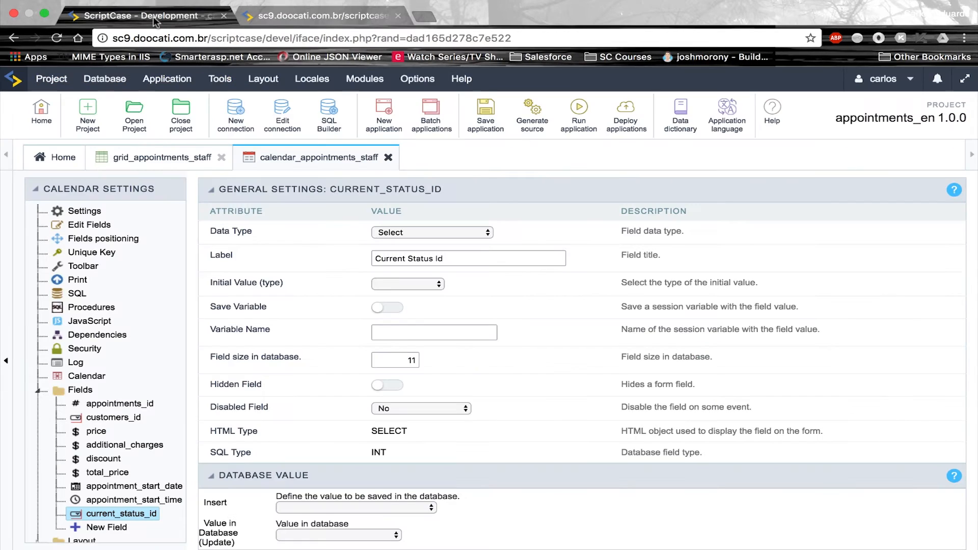
left_click(37, 391)
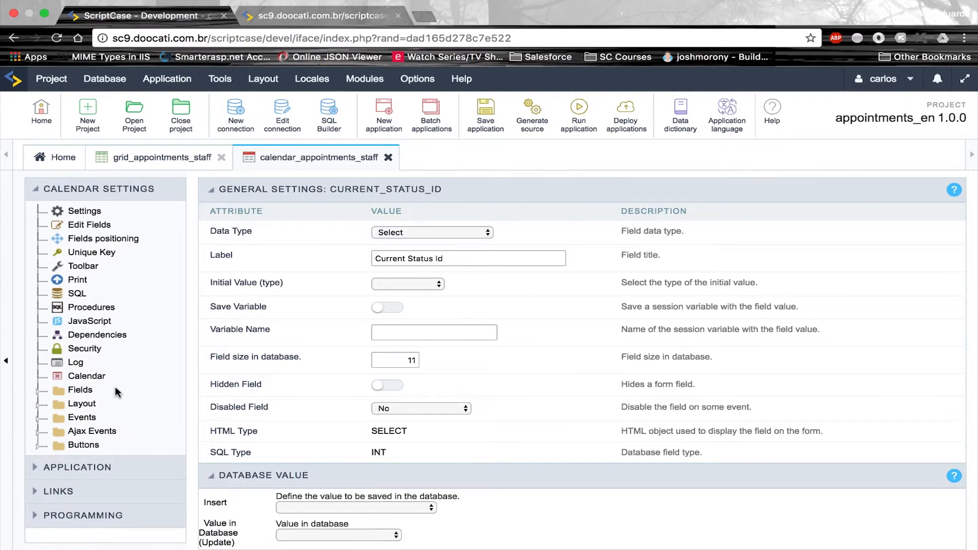
left_click(38, 515)
scroll(87, 454, "down", 2)
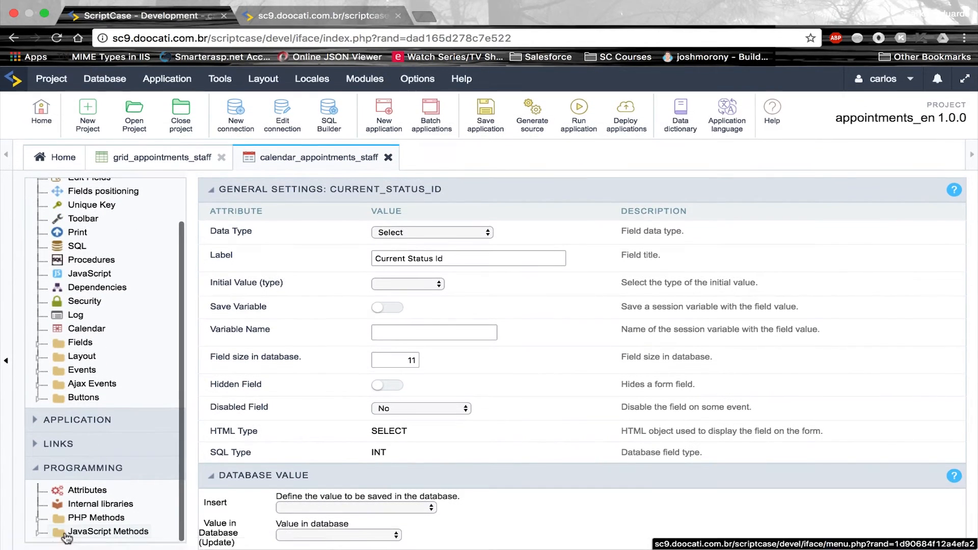
left_click(100, 514)
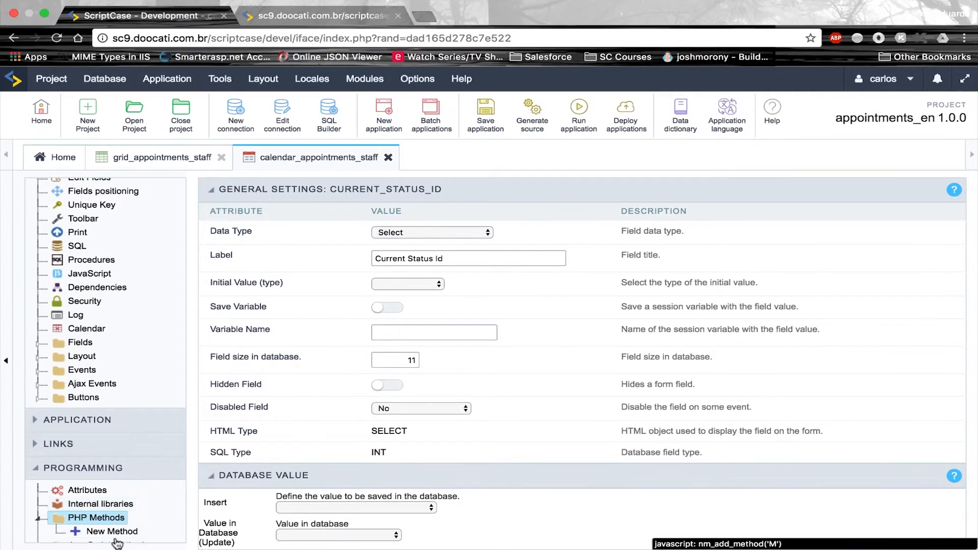
Create a new PHP method named upd_price
left_click(116, 530)
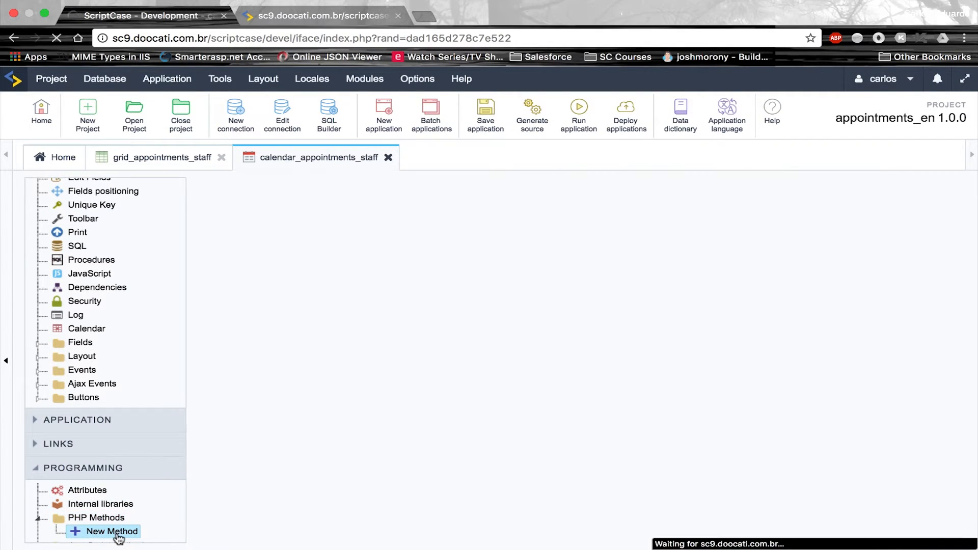
left_click(616, 220)
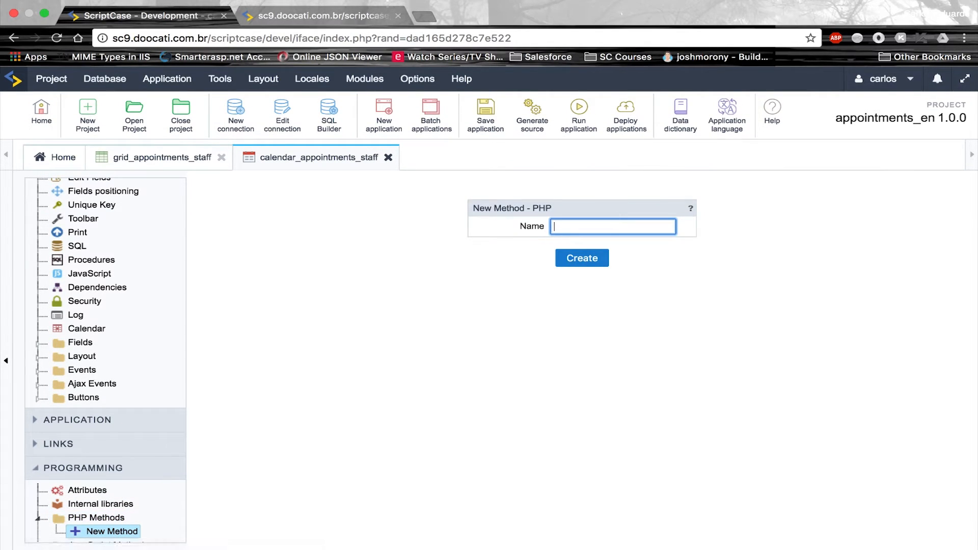
type("upd_price")
left_click(599, 261)
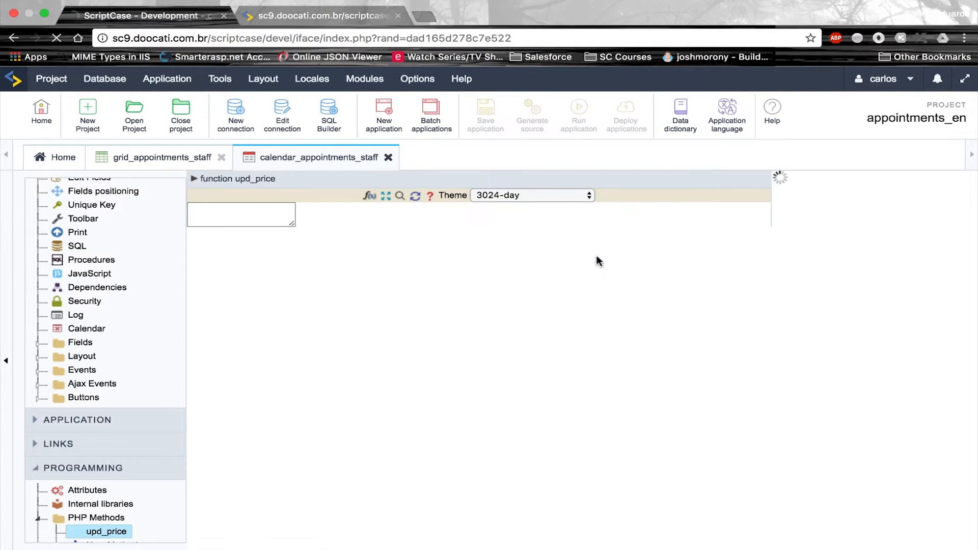
Write {total_price} = {price} + {additional_charges} using the field suggestions
key("Up")
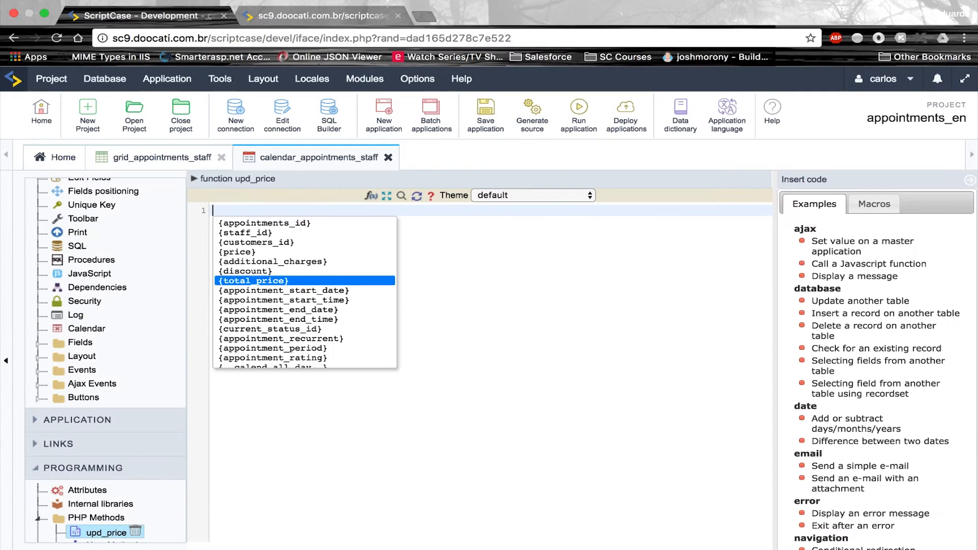
key("Up")
key("Down")
key("Return")
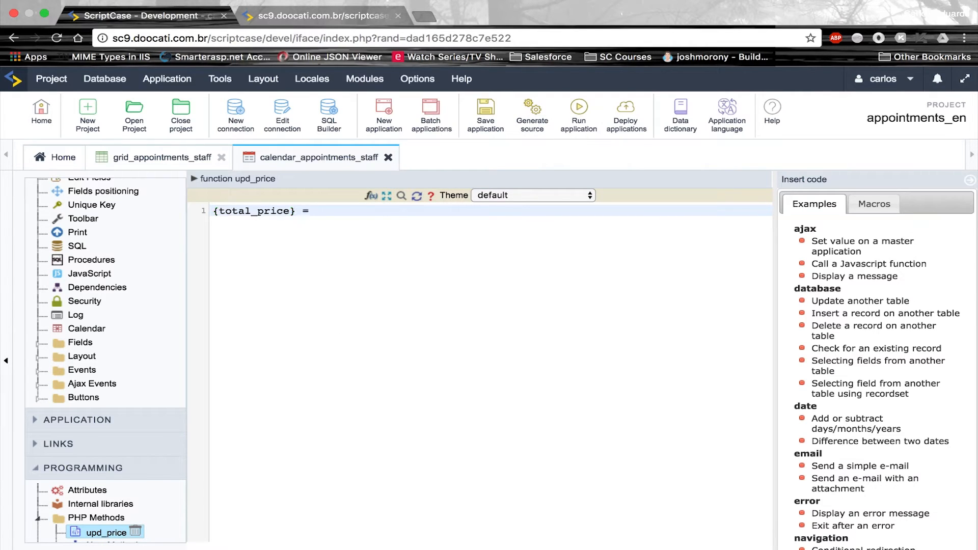
type("{price}")
key("Left")
key("Left")
key("End")
type("+")
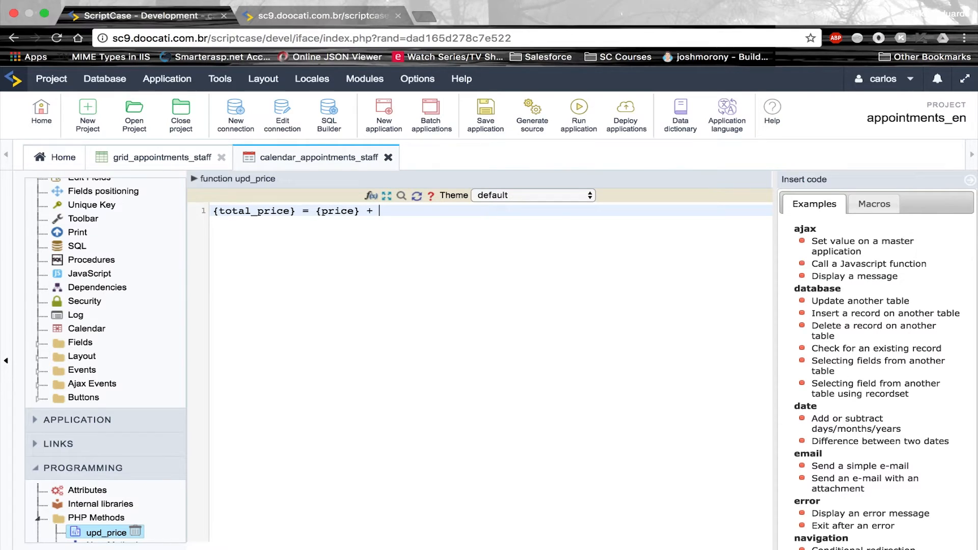
key("ctrl+space")
key("Down")
key("Down")
key("Down")
key("Down")
key("Up")
key("Up")
key("Up")
key("Up")
key("Up")
key("Up")
key("Return")
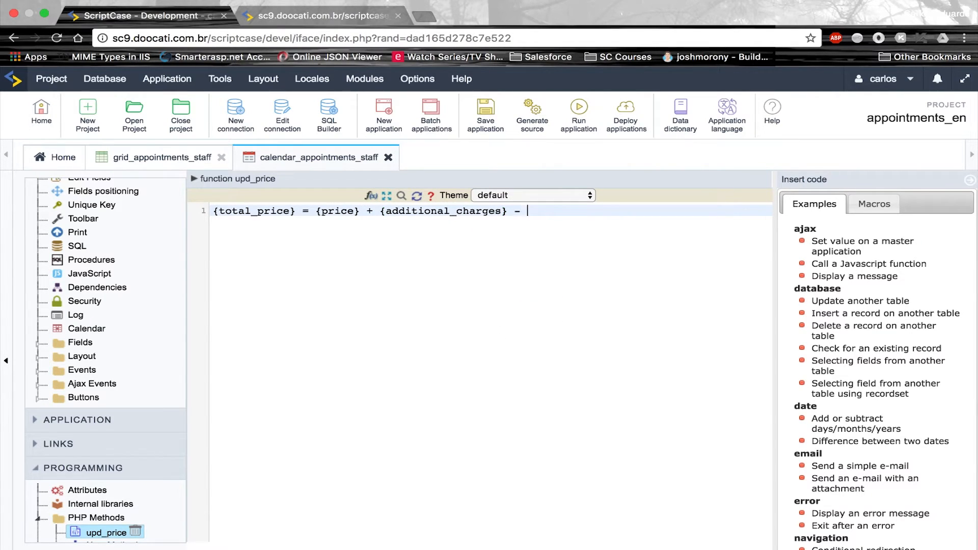
Finish the formula with - {discount}; and save the application
type("-")
key("ctrl+space")
key("Down")
key("Down")
key("Down")
key("Down")
key("Down")
key("Down")
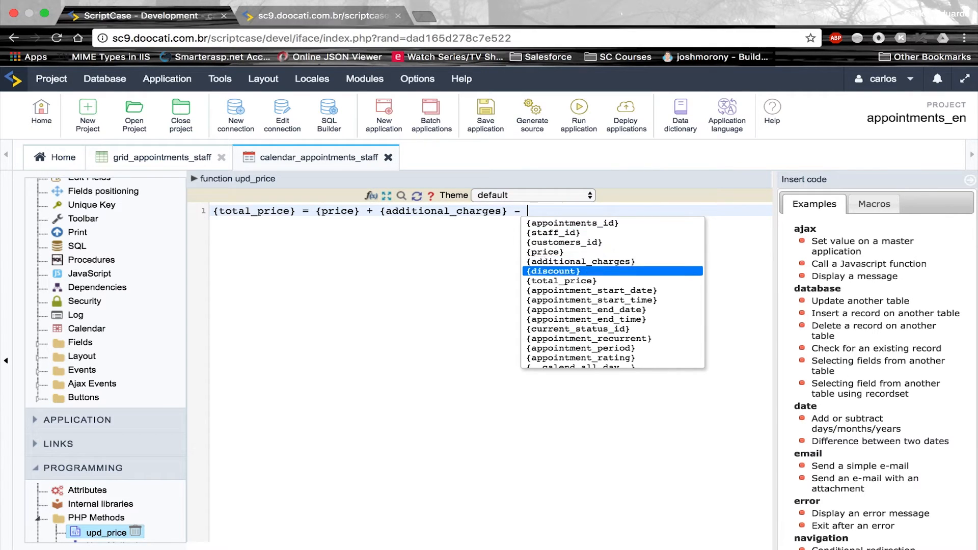
key("Up")
key("Return")
type(";")
left_click(521, 211)
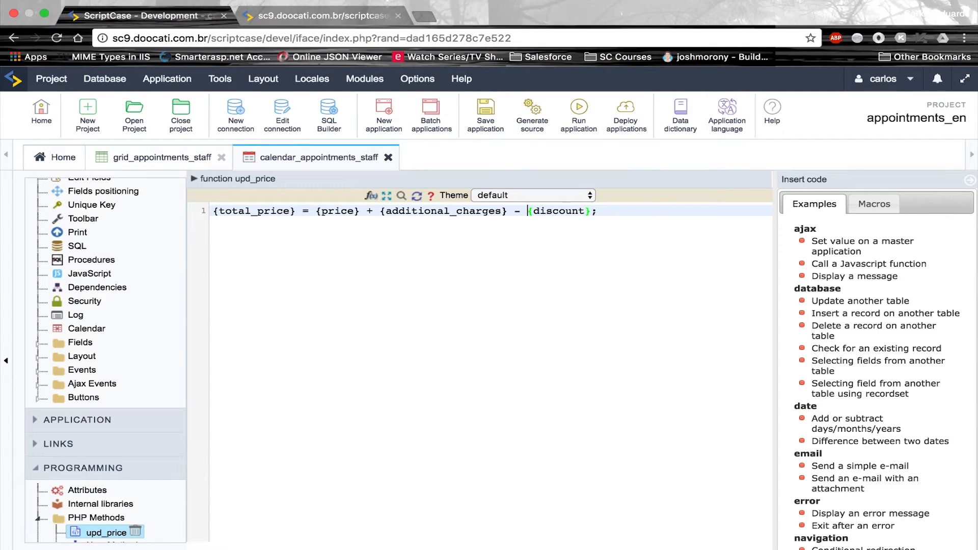
left_click(501, 119)
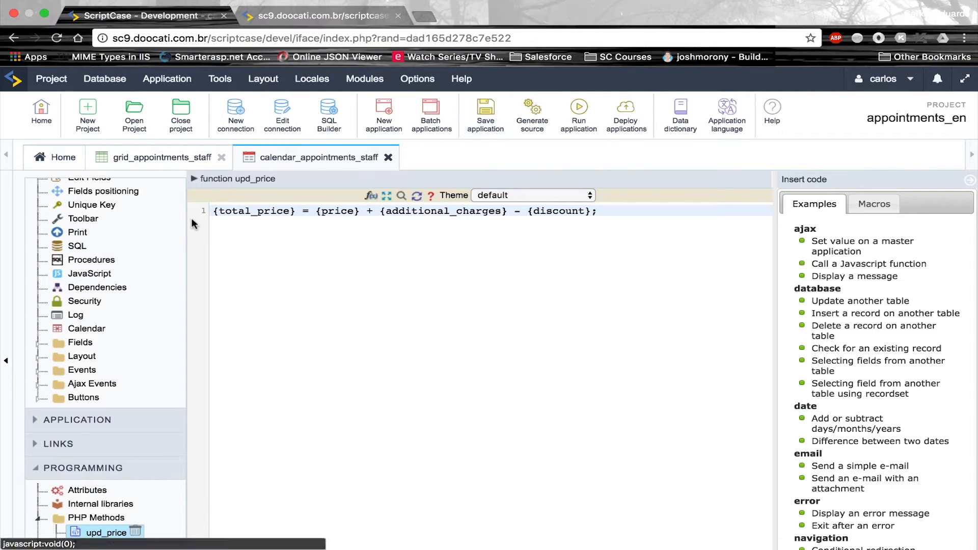
left_click(84, 386)
Add an onChange Ajax event on additional_charges calling upd_price(); and save
left_click(93, 400)
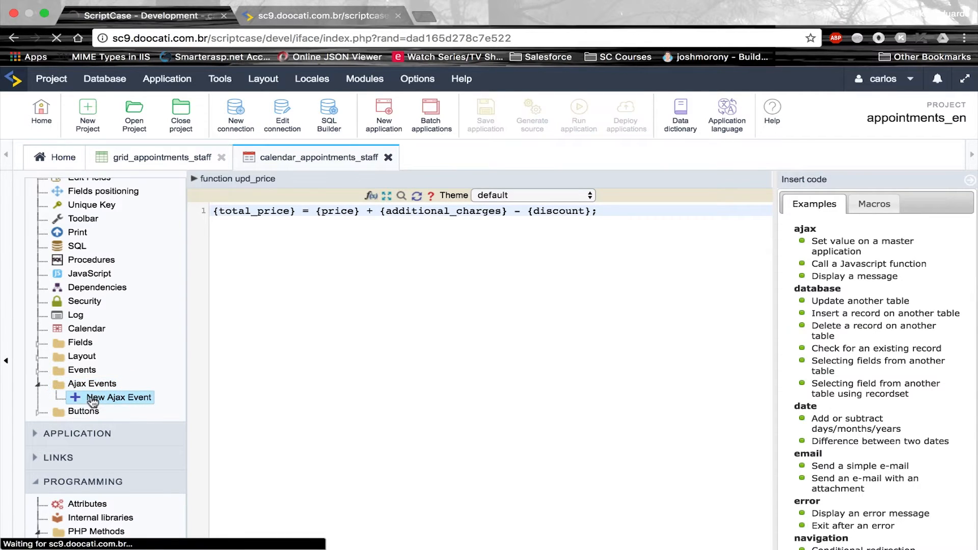
left_click(662, 205)
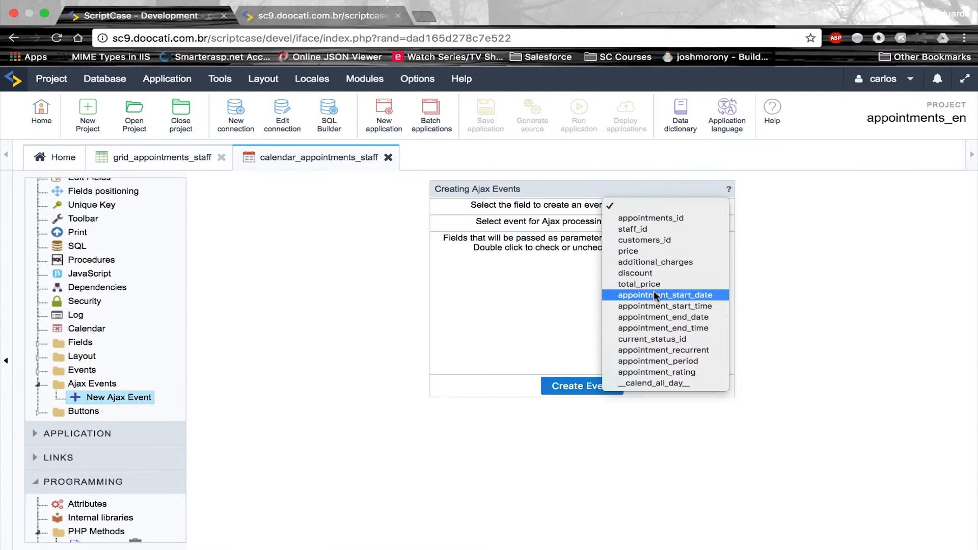
left_click(671, 261)
left_click(639, 223)
left_click(647, 231)
left_click(589, 387)
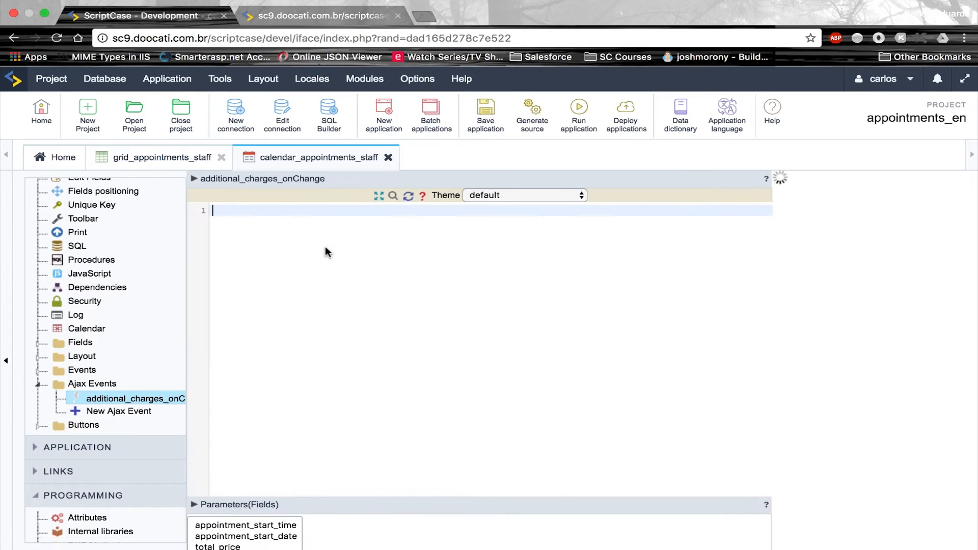
type("upd_pric")
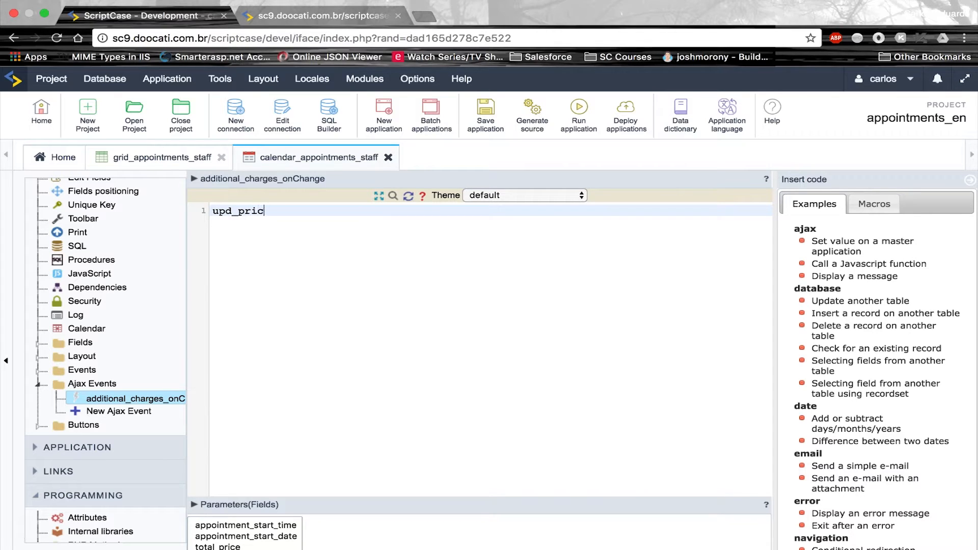
type("e();")
key("super+a")
key("super+c")
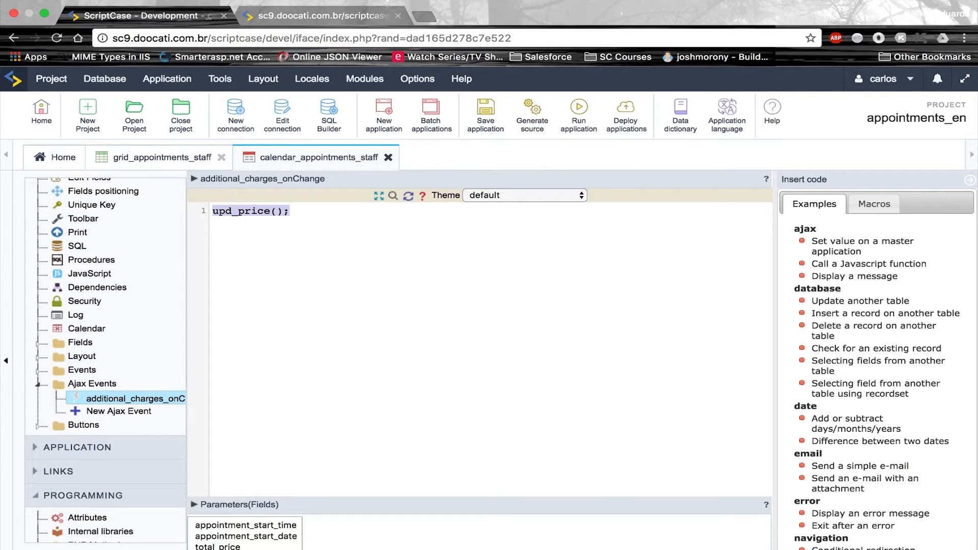
left_click(480, 117)
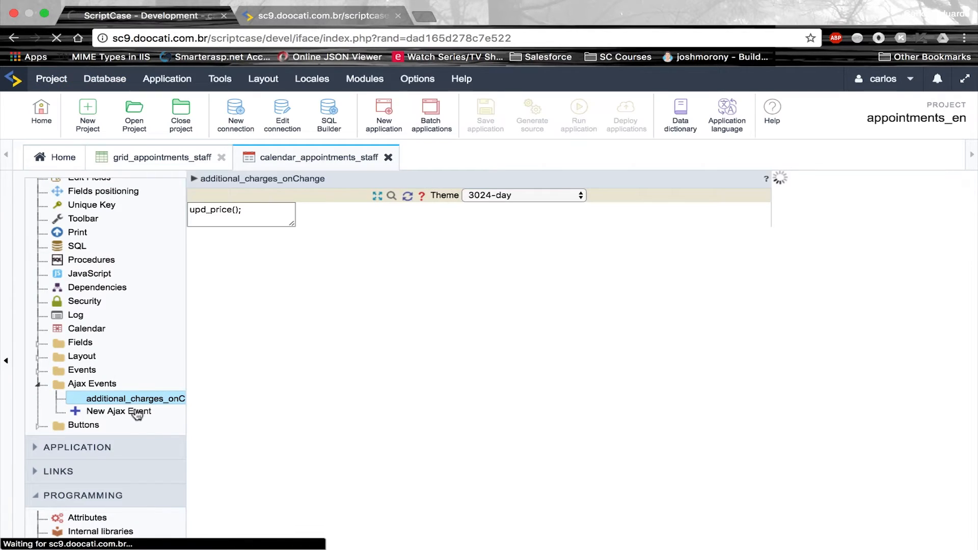
Add an onChange Ajax event on discount with the same upd_price(); call and save
left_click(136, 418)
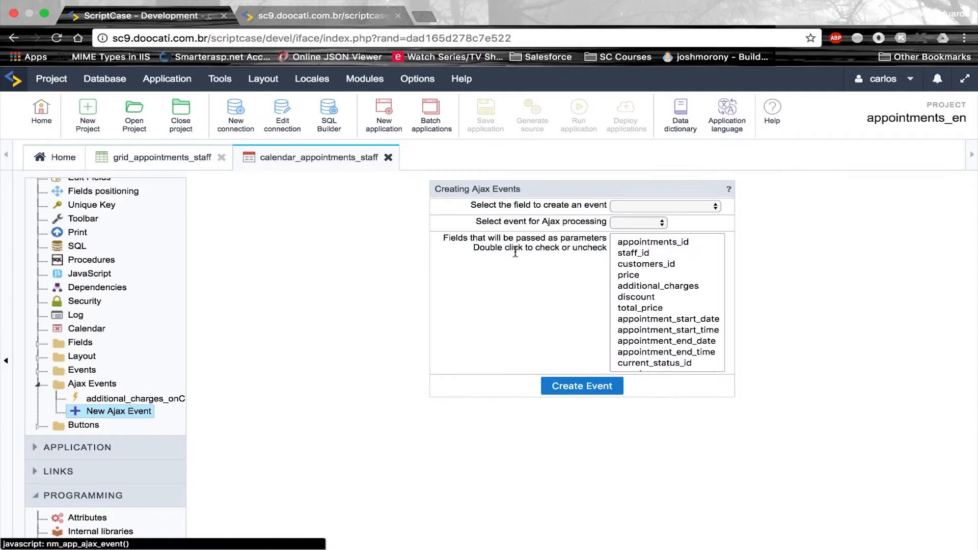
left_click(657, 205)
left_click(657, 276)
left_click(640, 222)
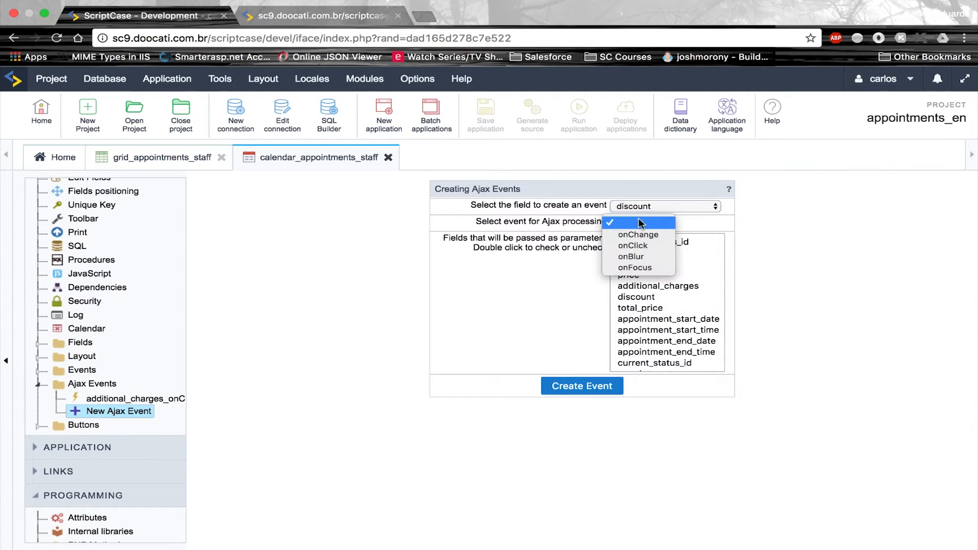
left_click(637, 234)
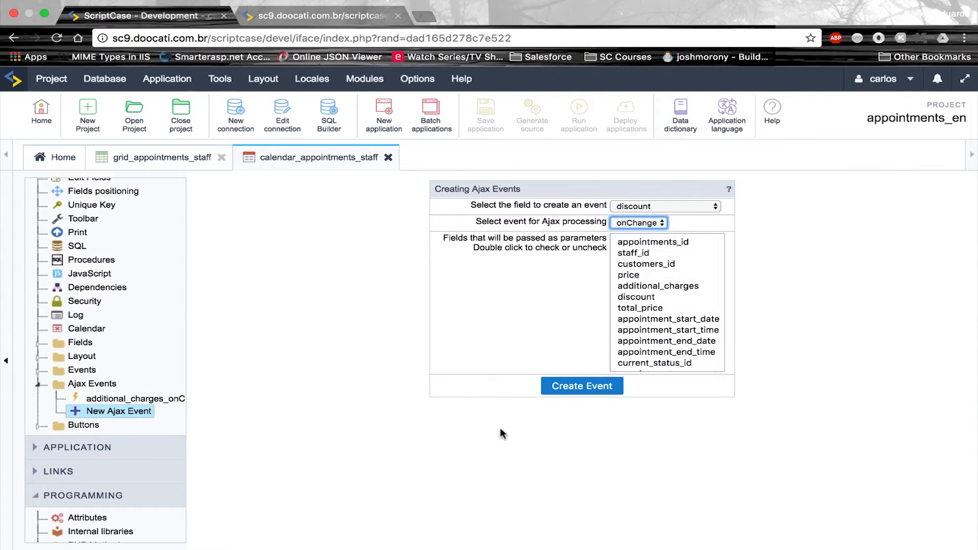
left_click(559, 392)
left_click(388, 241)
key("super+v")
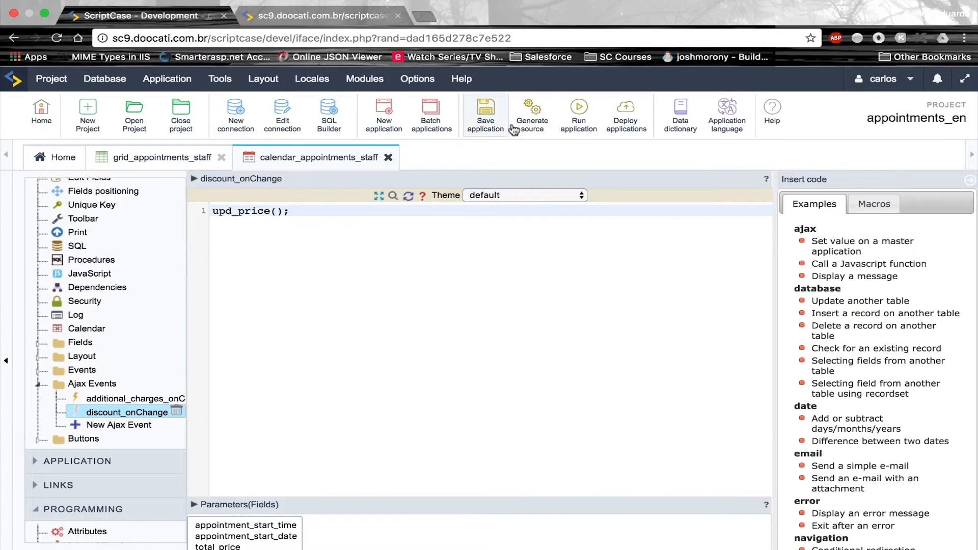
left_click(488, 120)
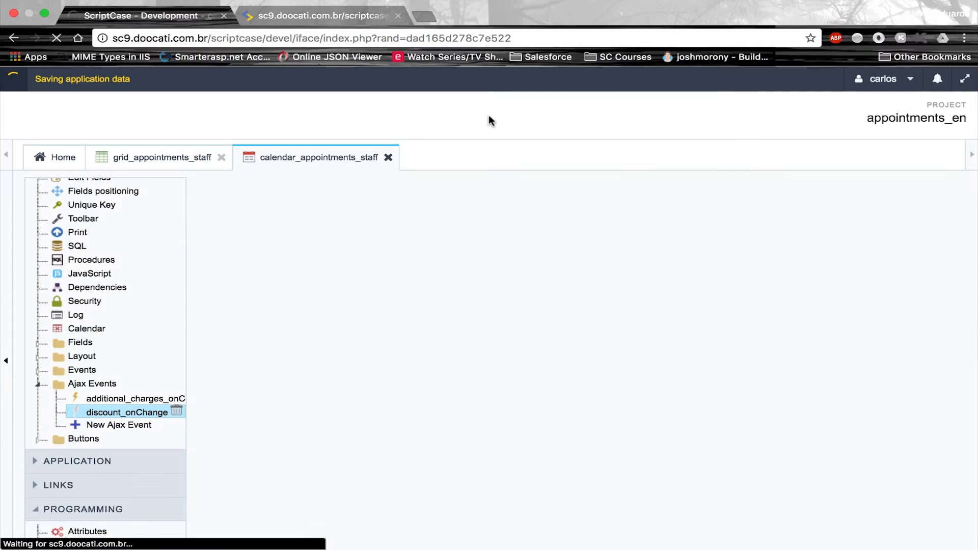
Run the calendar as staff id 5 and open an Awaiting Confirmation appointment on the 16th in month view
left_click(591, 121)
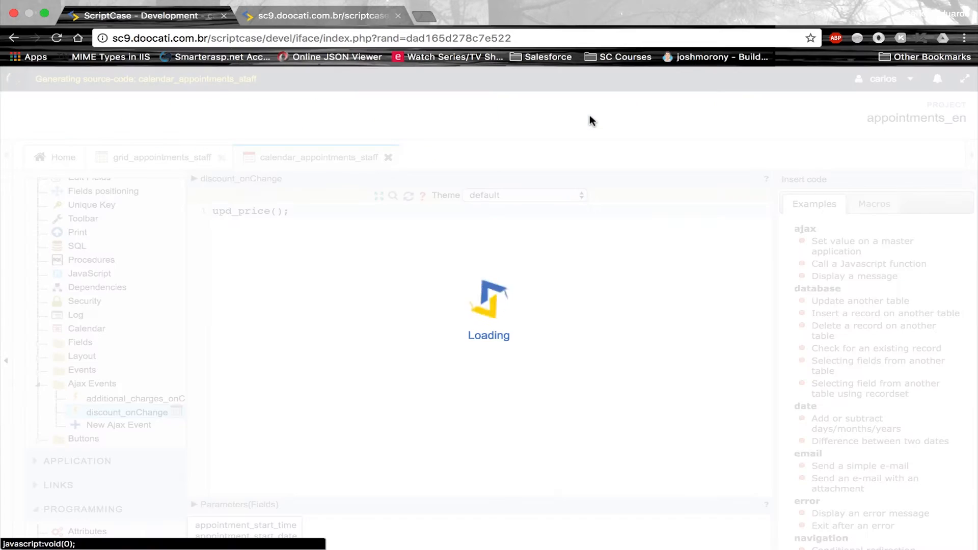
type("5")
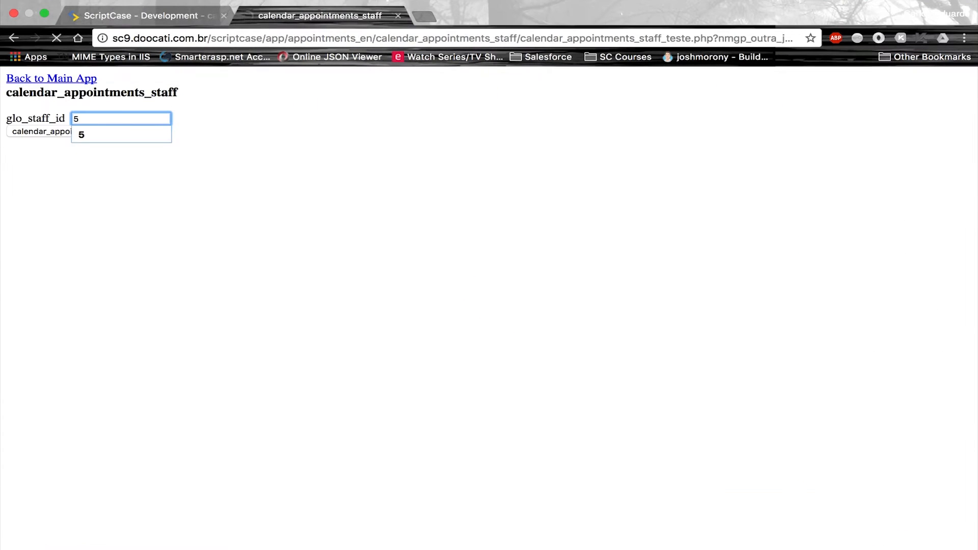
key("Return")
left_click(841, 92)
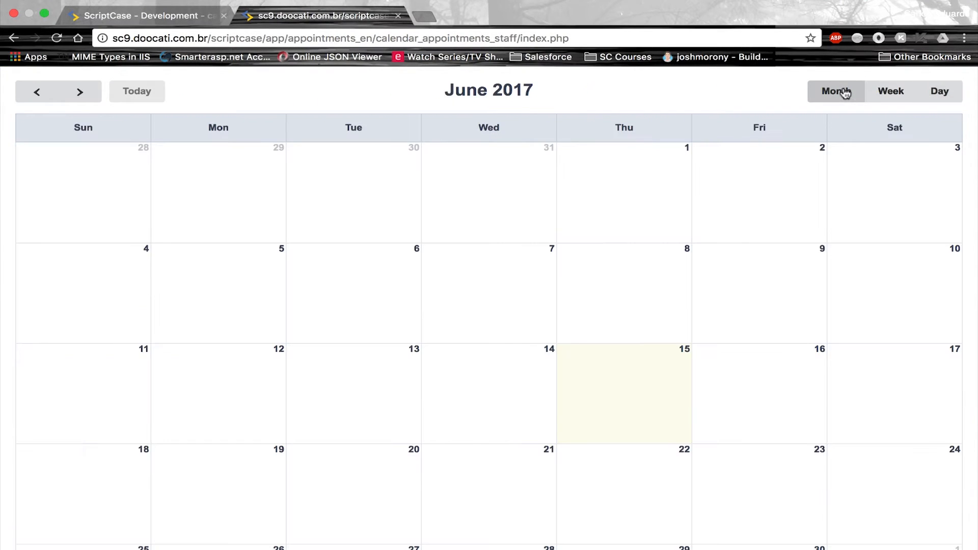
left_click(773, 365)
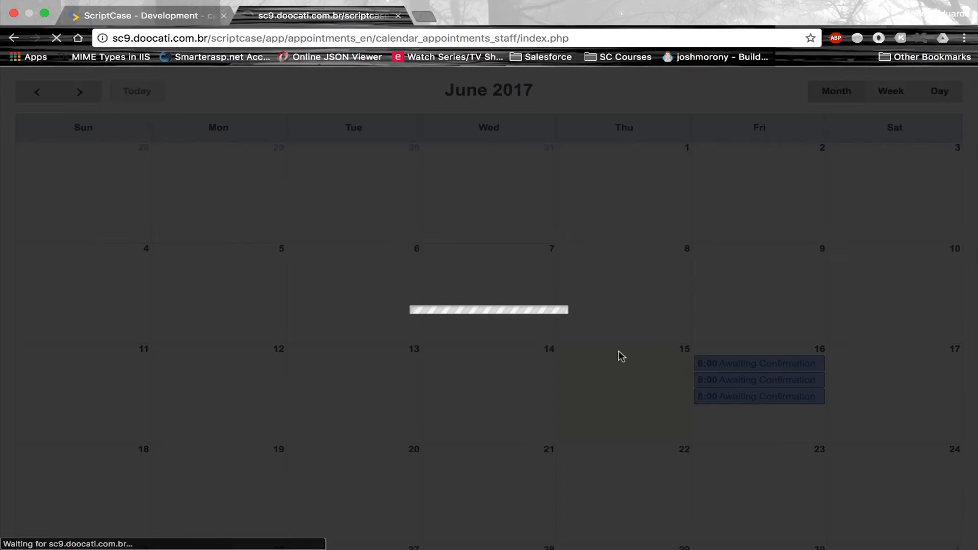
Set the appointment's Additional Charges to 40.00 and verify Total Price recalculates to 190.00
left_click(527, 275)
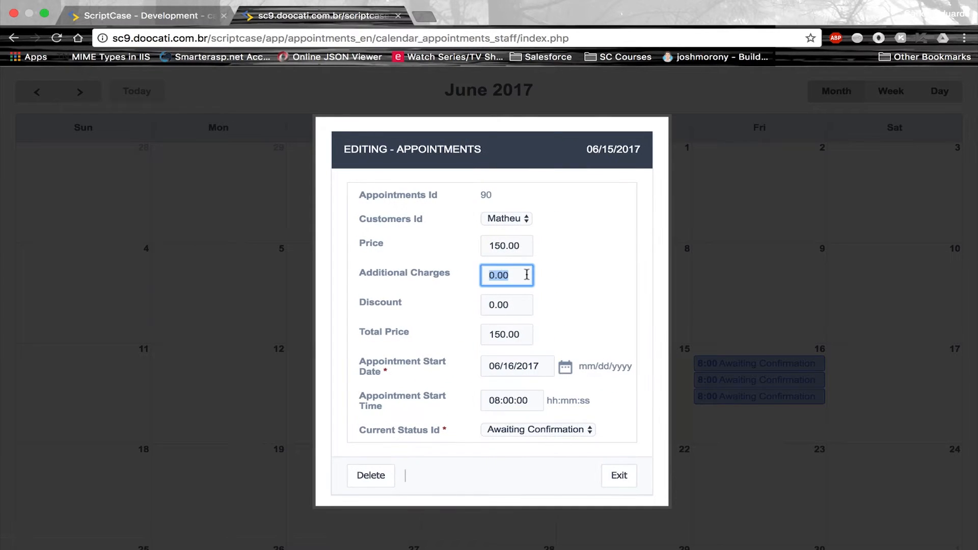
key("Left")
key("Delete")
type("00")
left_click(584, 284)
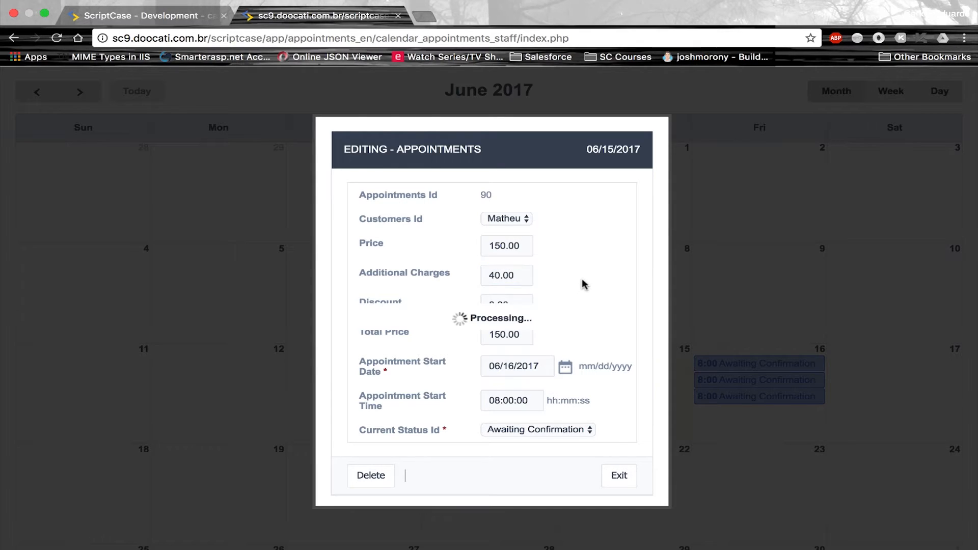
left_click(501, 335)
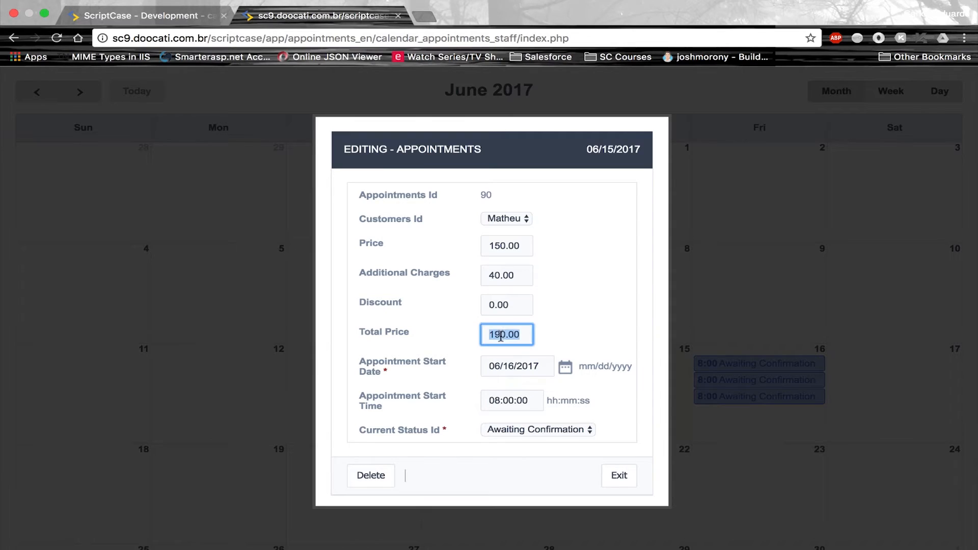
left_click(515, 244)
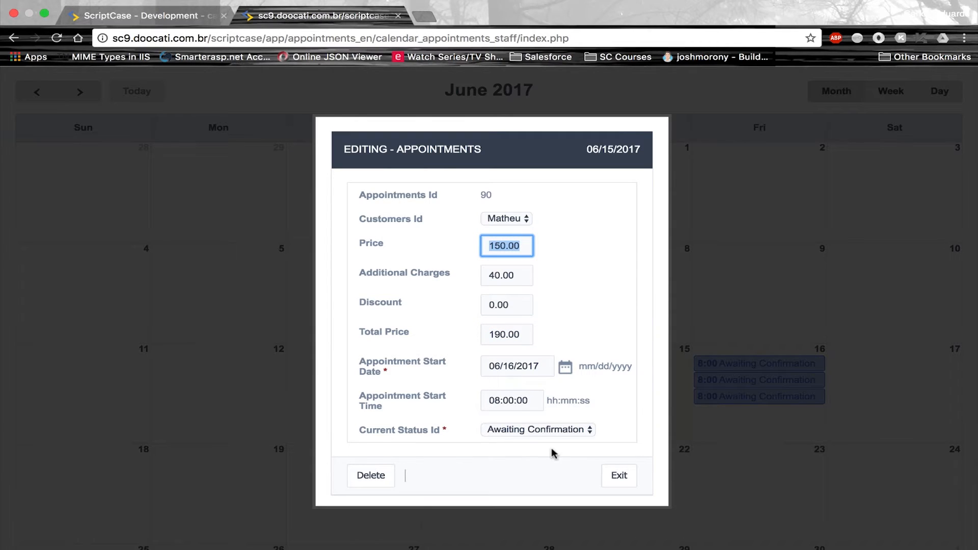
Exit the appointment and return to the ScriptCase development tab's form field list
left_click(607, 476)
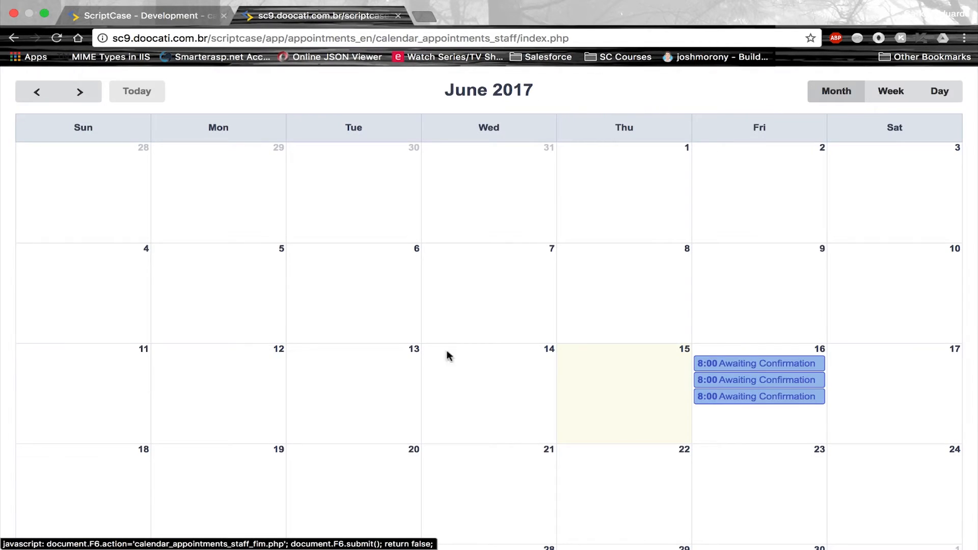
left_click(185, 17)
left_click(80, 342)
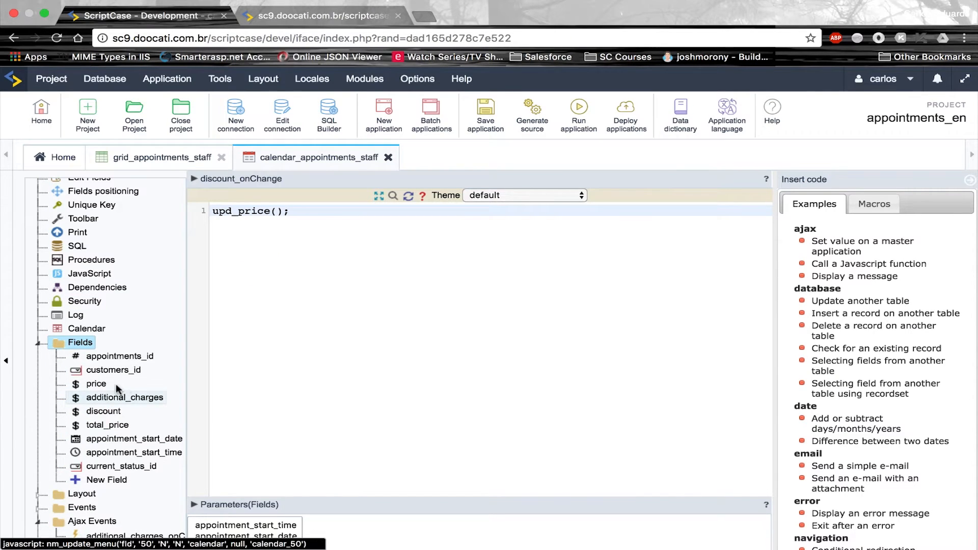
Make the price field a read-only Label Field
left_click(107, 385)
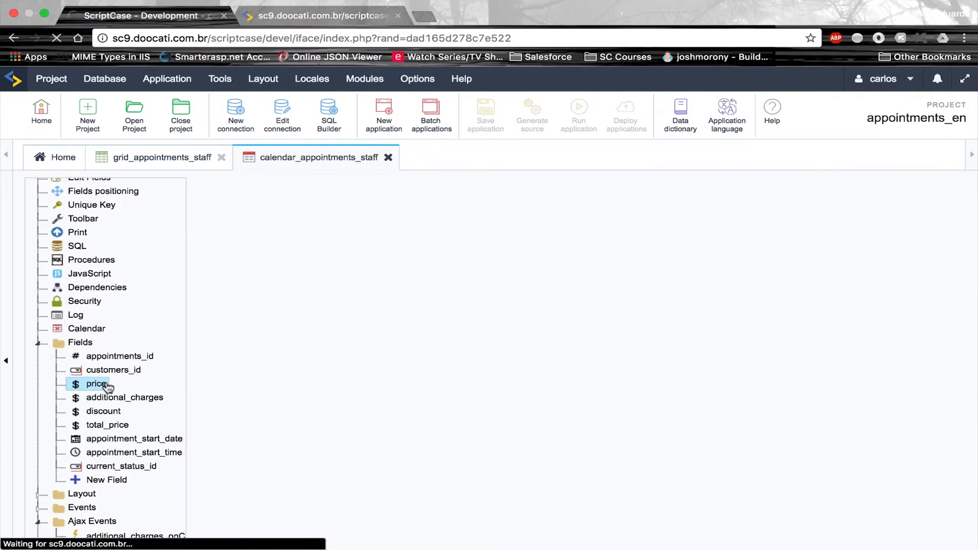
scroll(432, 389, "down", 1)
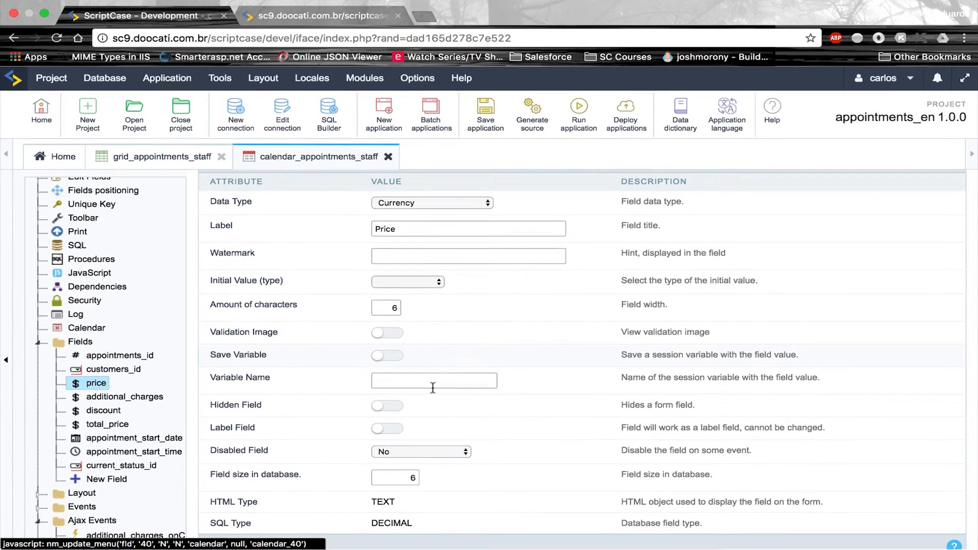
left_click(387, 429)
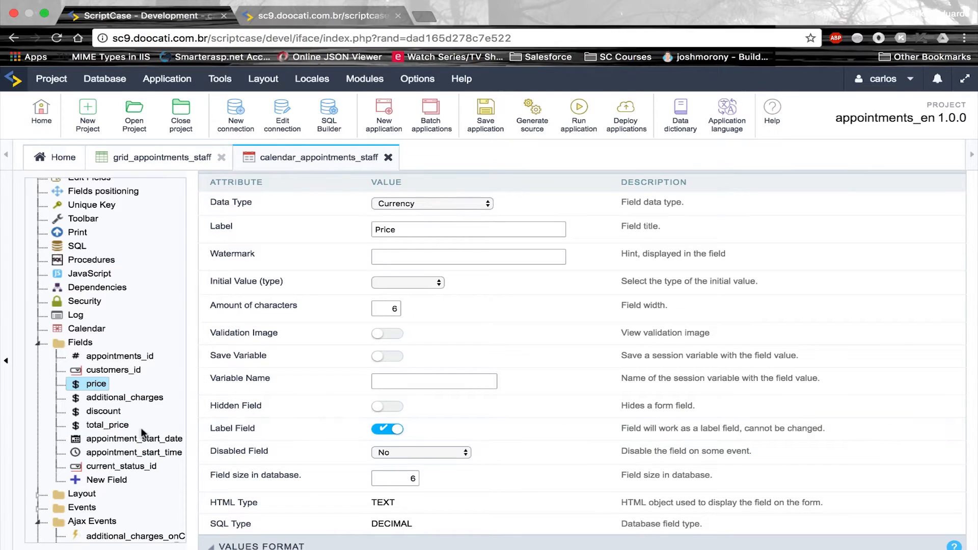
Confirm saving price, make total_price a Label Field too, and save the application
left_click(123, 428)
left_click(636, 135)
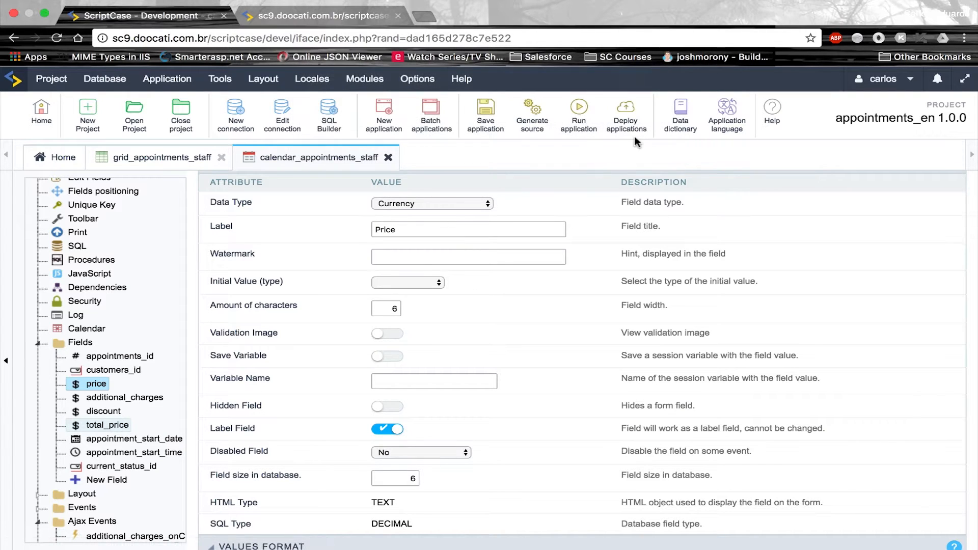
left_click(384, 459)
left_click(471, 128)
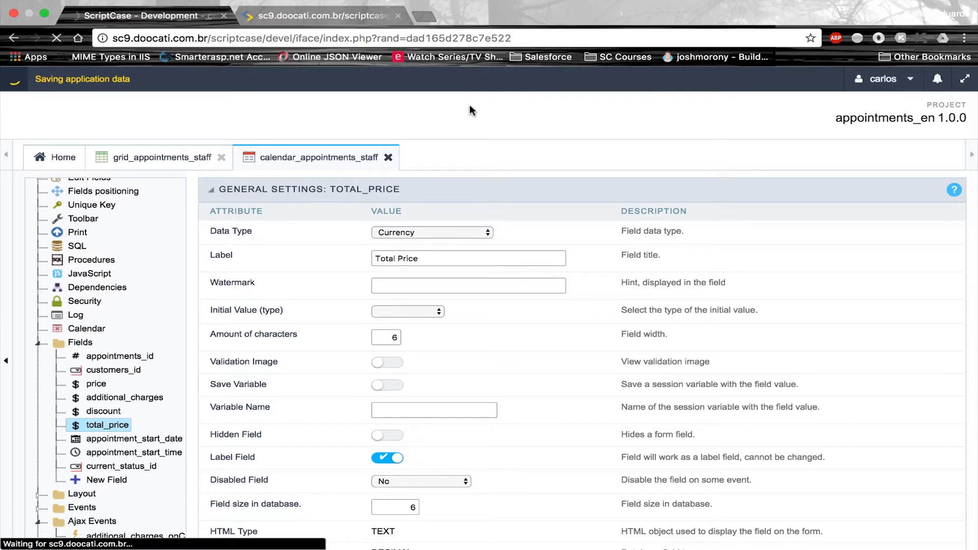
Rerun the calendar as staff id 6 and open the second June 16 appointment in month view
left_click(575, 120)
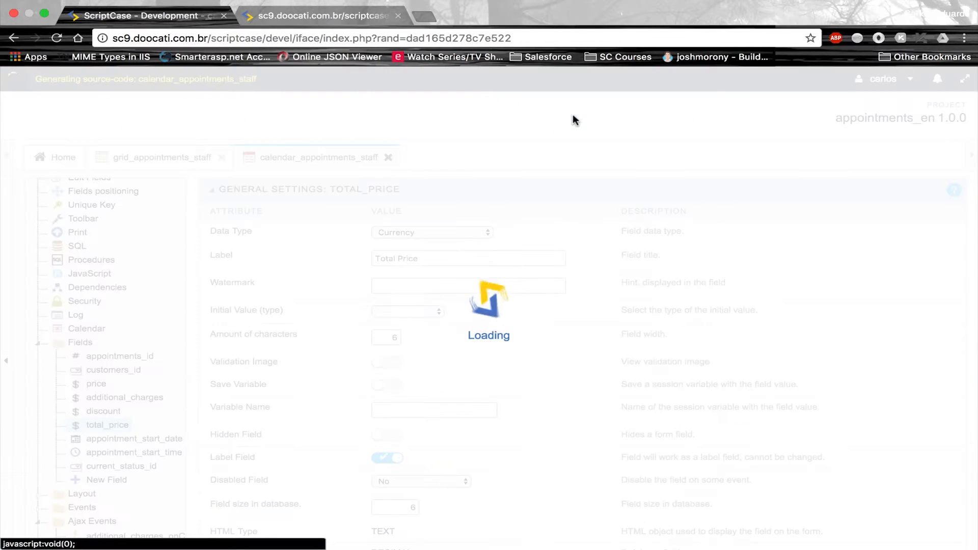
type("6")
key("Return")
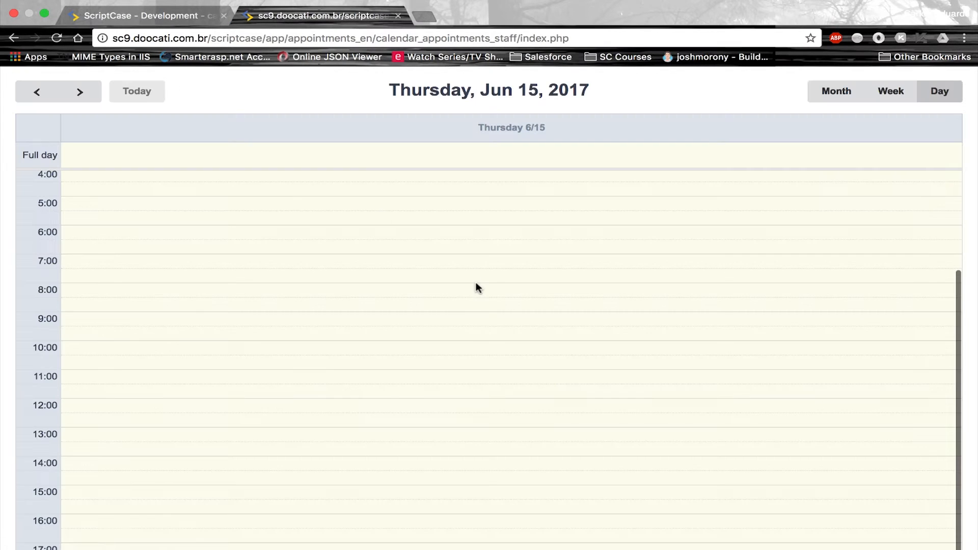
left_click(826, 93)
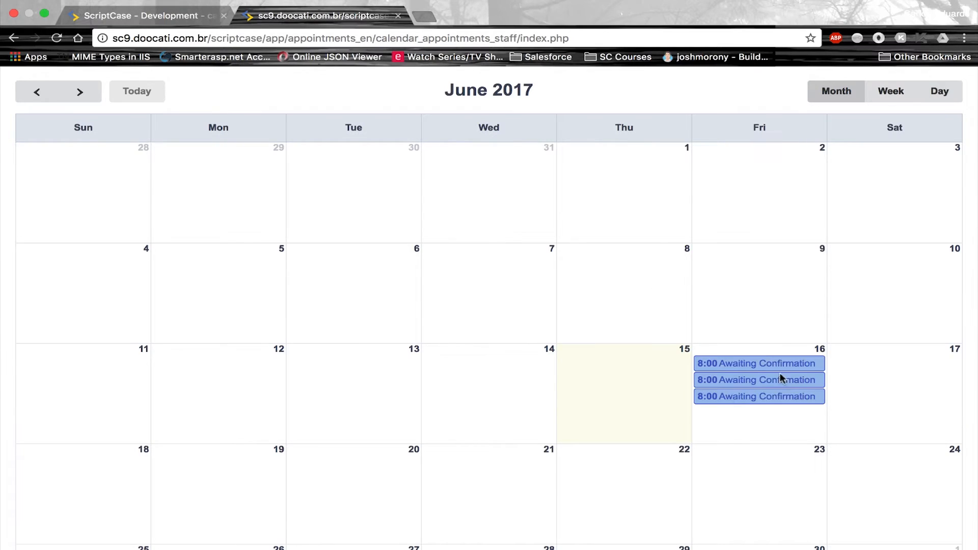
left_click(751, 379)
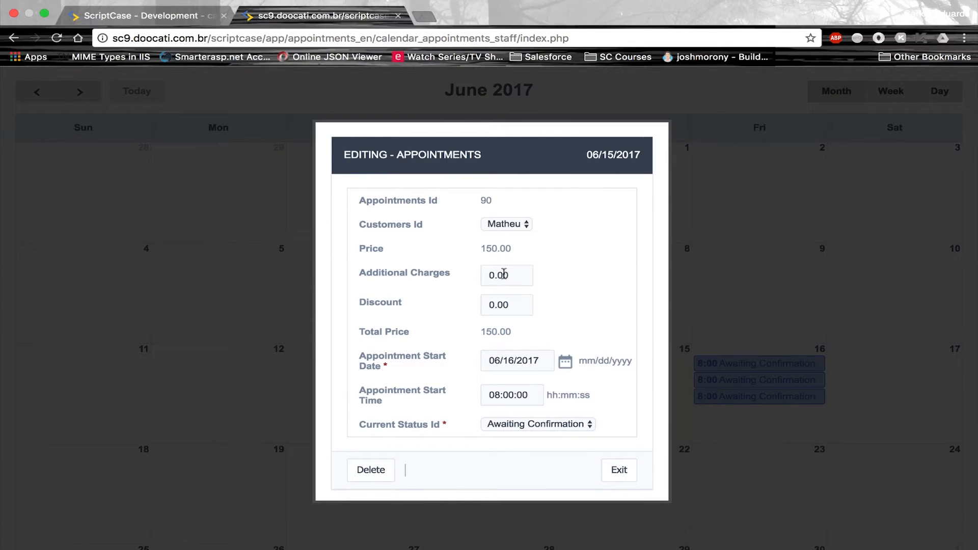
Check the appointment's price, exit without changes, and return to the development tab
double_click(490, 250)
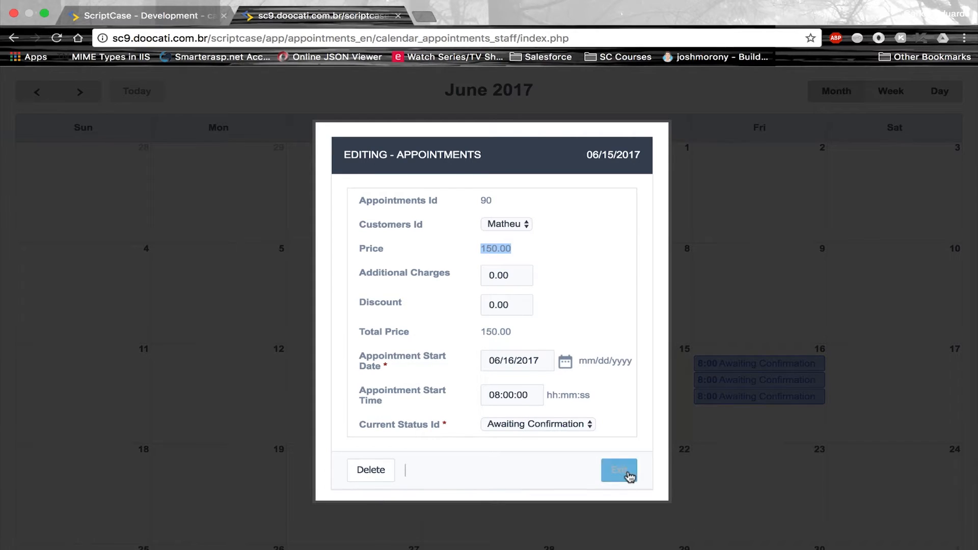
left_click(630, 476)
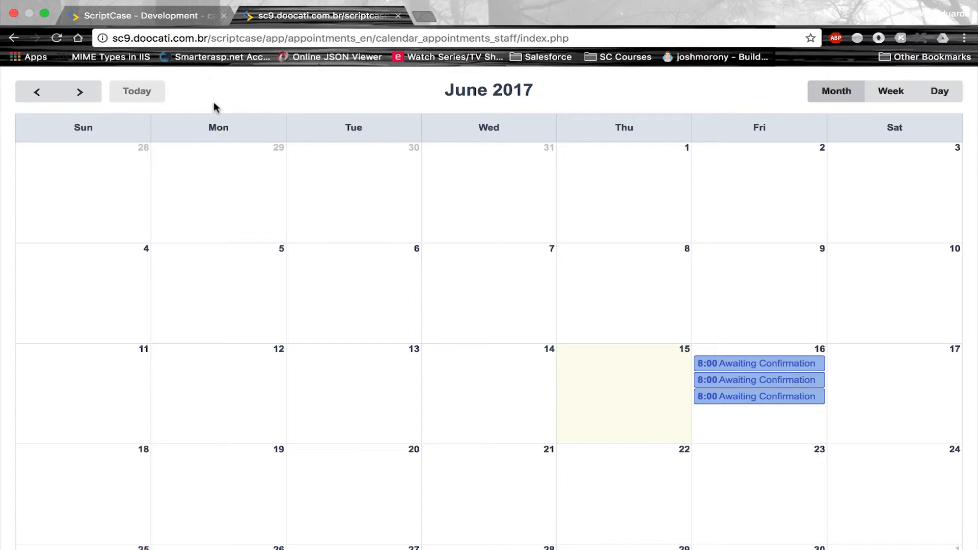
left_click(192, 17)
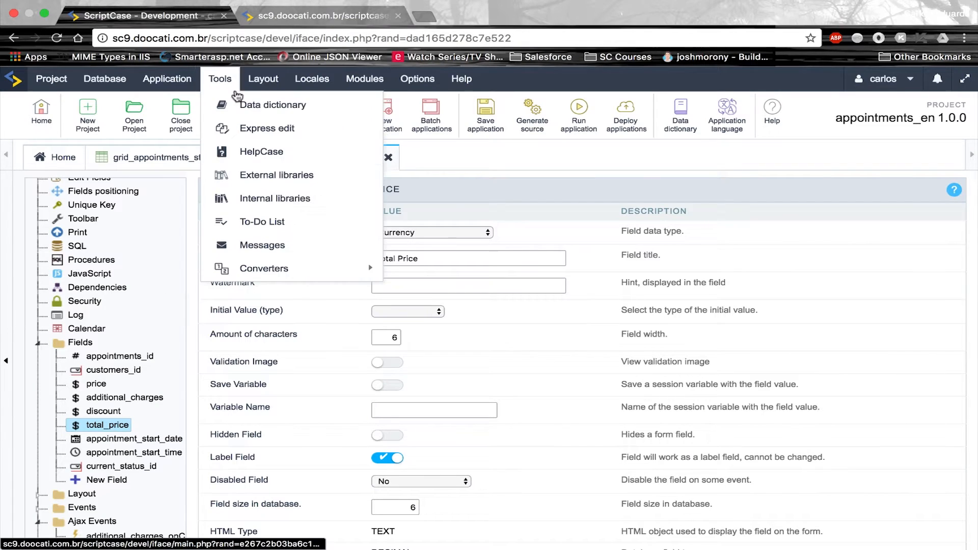
Start a new Grid application on the customers table named grid_customers_address
left_click(395, 120)
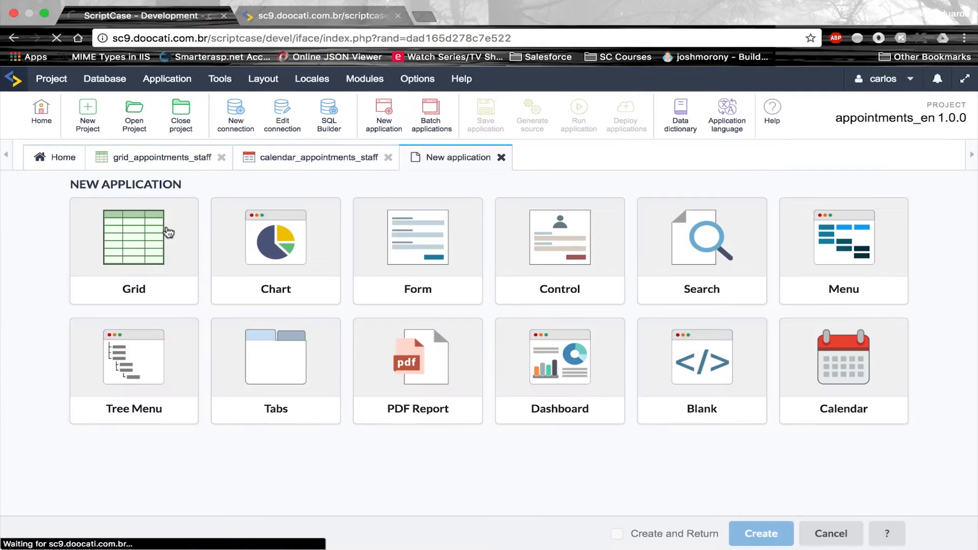
left_click(163, 229)
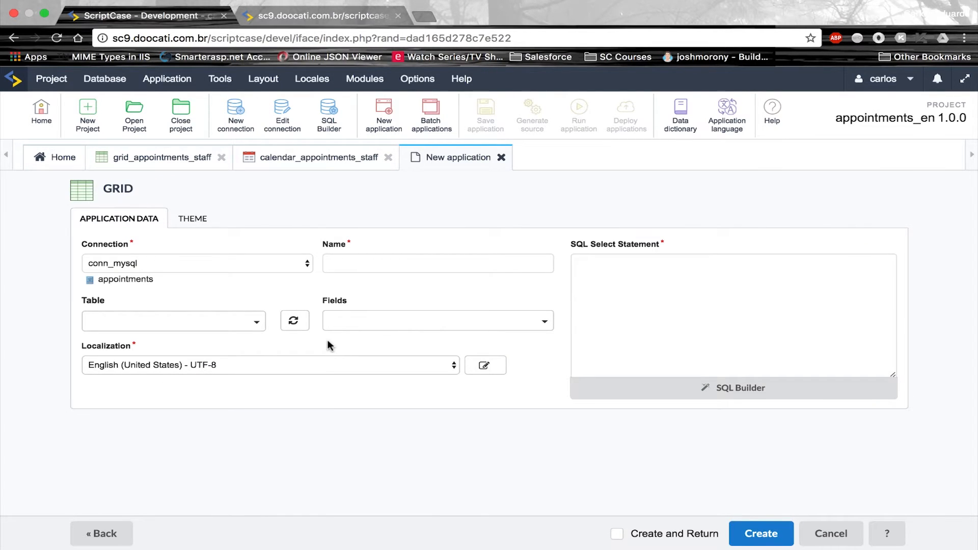
left_click(246, 324)
scroll(219, 418, "down", 3)
left_click(204, 441)
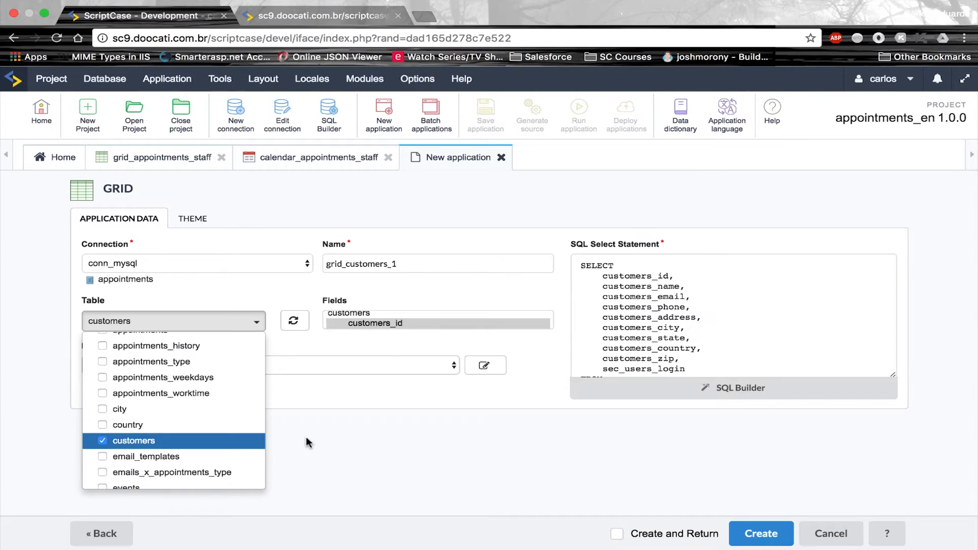
left_click(471, 265)
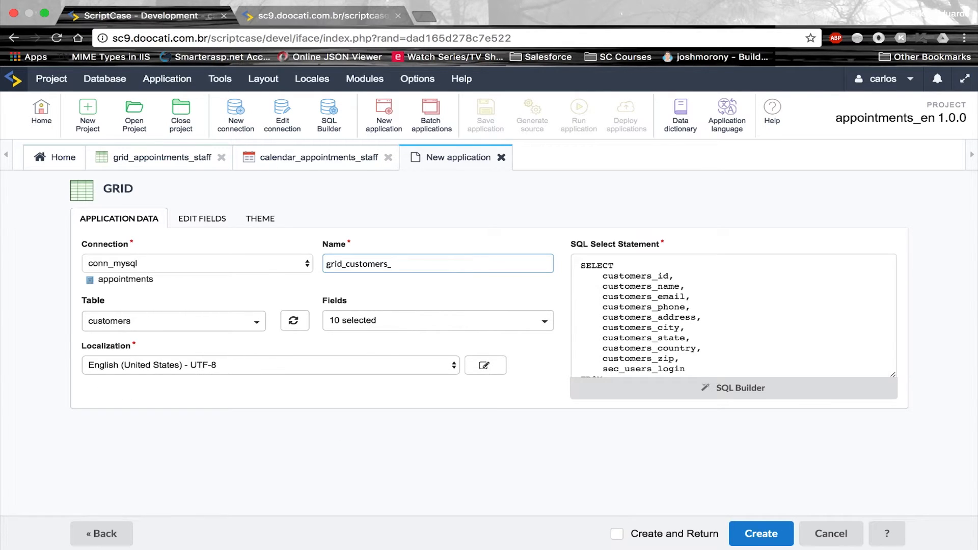
type("_address")
Add the WHERE condition customers_id = [var_customer_id] and create the grid
double_click(649, 276)
key("super+c")
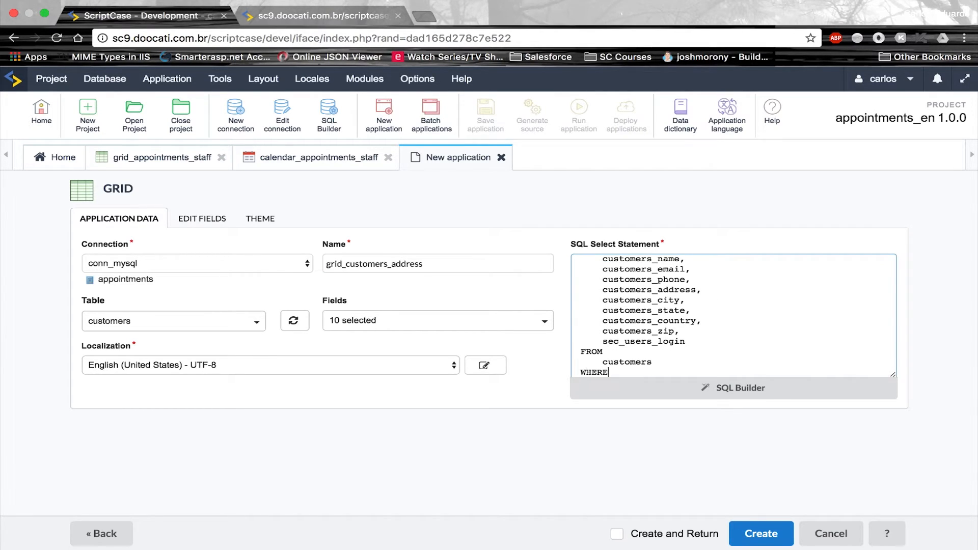
key("Return")
key("super+v")
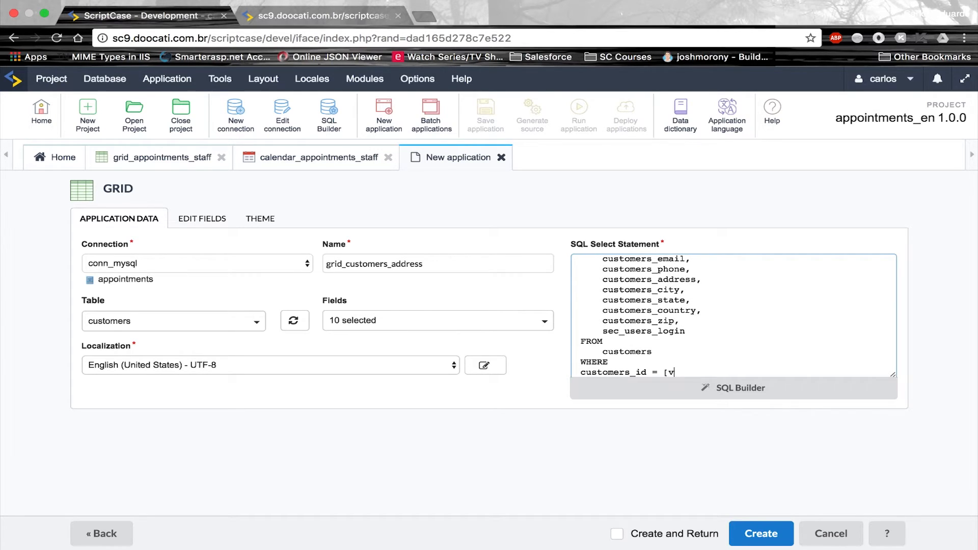
type("= [var_customer_id]")
left_click(745, 539)
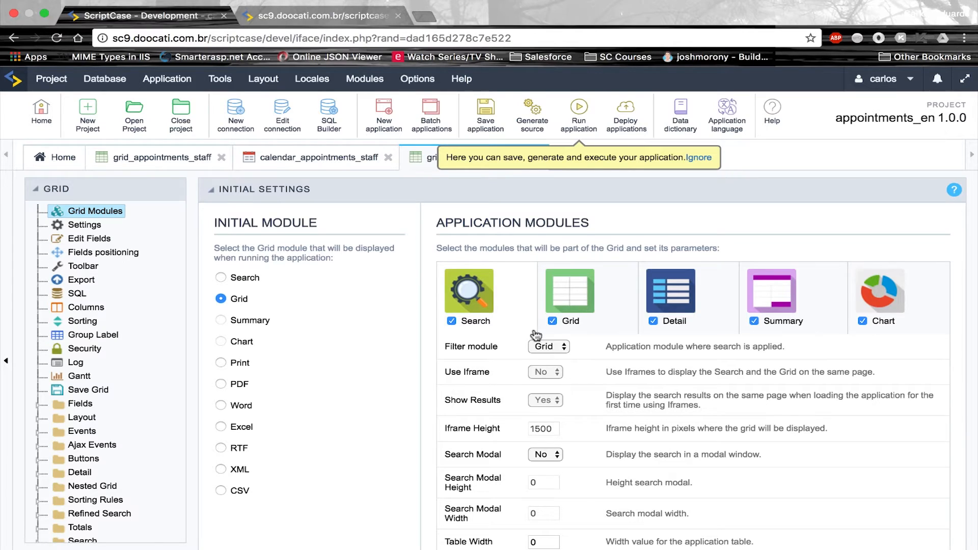
Remove the Search, Detail, Summary and Chart modules from the grid
left_click(451, 321)
left_click(653, 322)
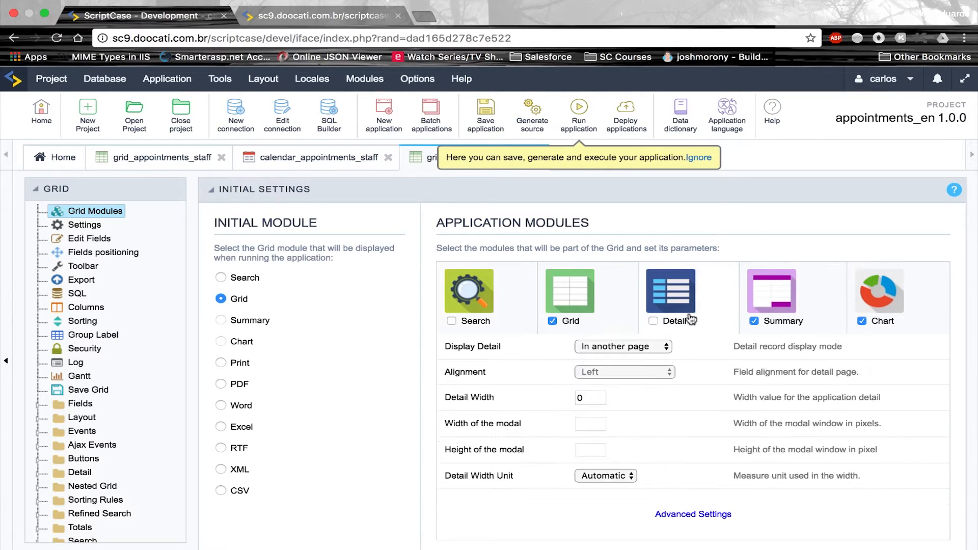
left_click(754, 321)
left_click(862, 321)
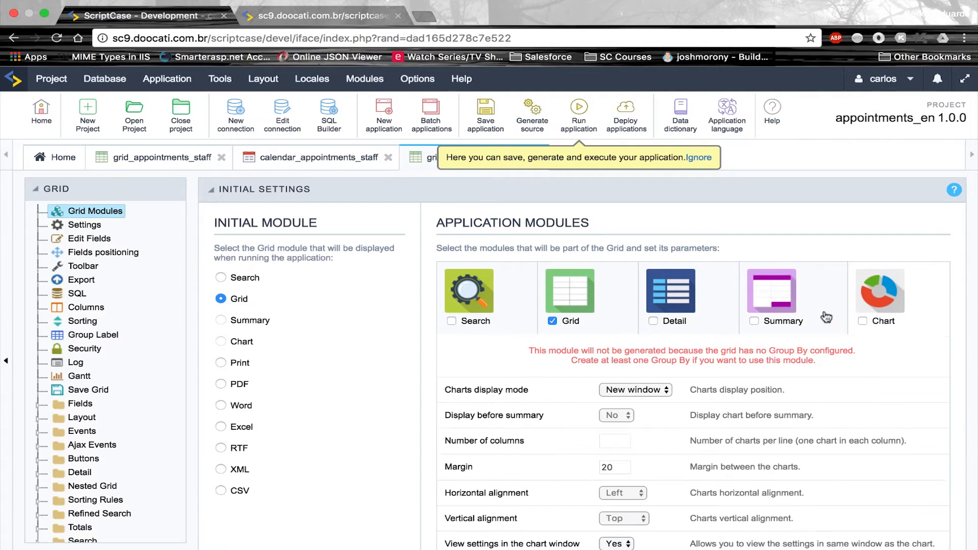
Set the Grid module's orientation to Slide and dismiss the table width recommendation
left_click(607, 293)
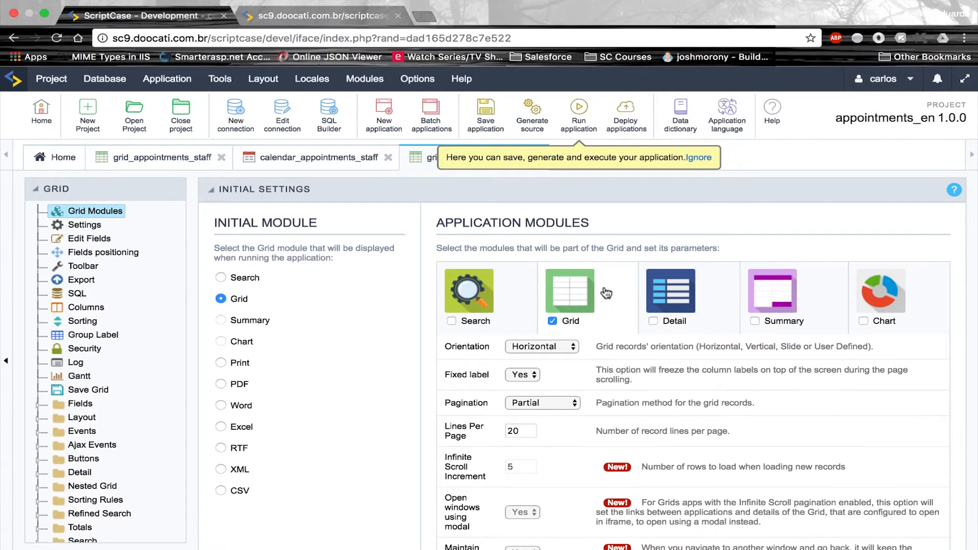
left_click(569, 347)
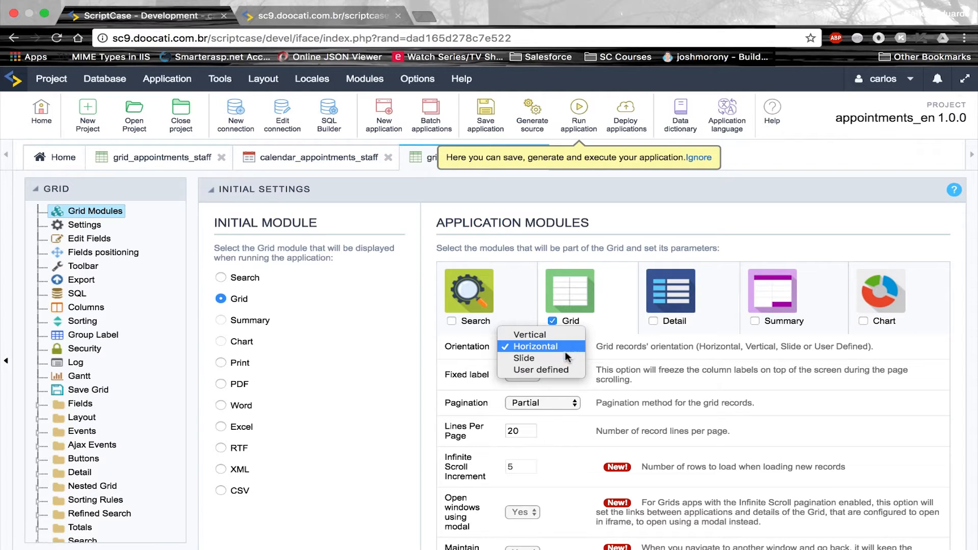
left_click(560, 359)
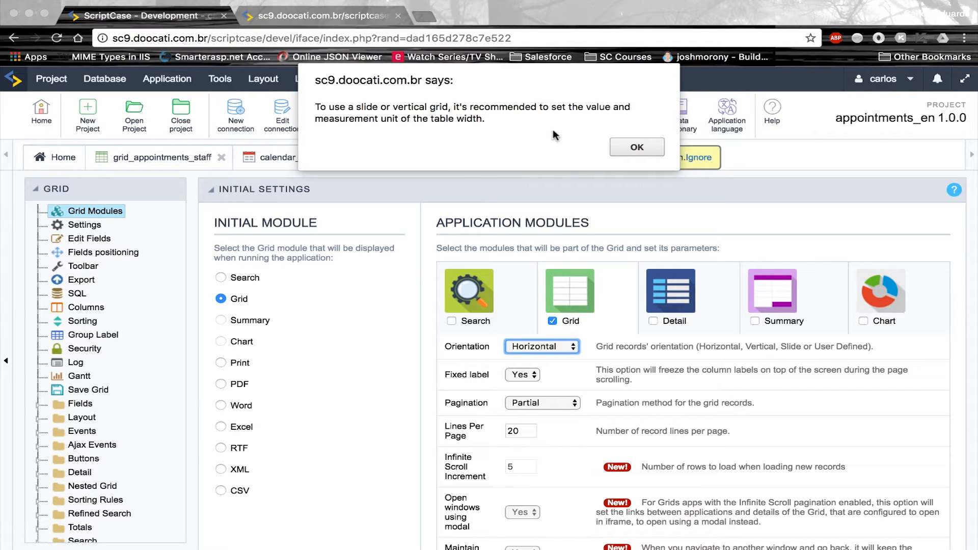
left_click(637, 147)
scroll(624, 351, "down", 3)
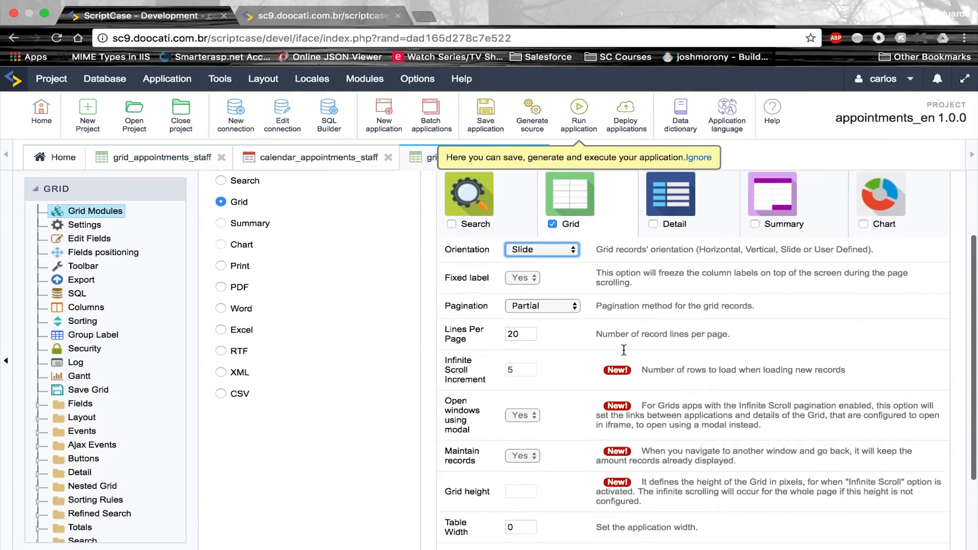
scroll(624, 351, "down", 1)
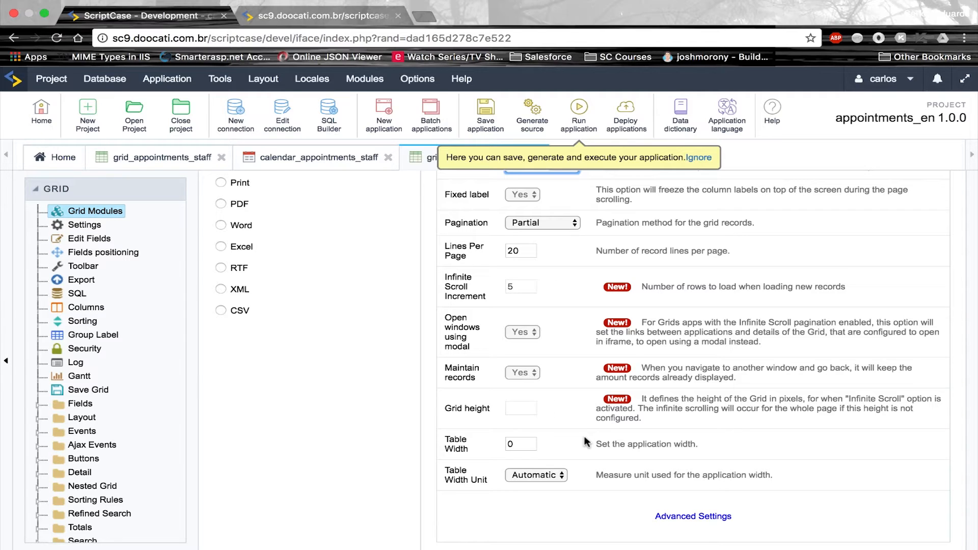
Remove QuickSearch, export, search, summary and save buttons from the top toolbar, leaving Print and Exit
left_click(92, 267)
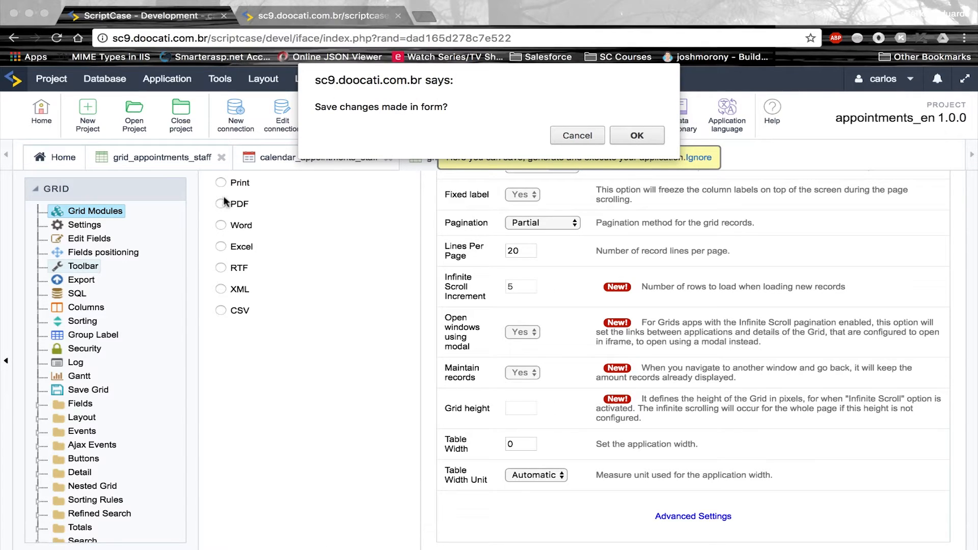
left_click(638, 135)
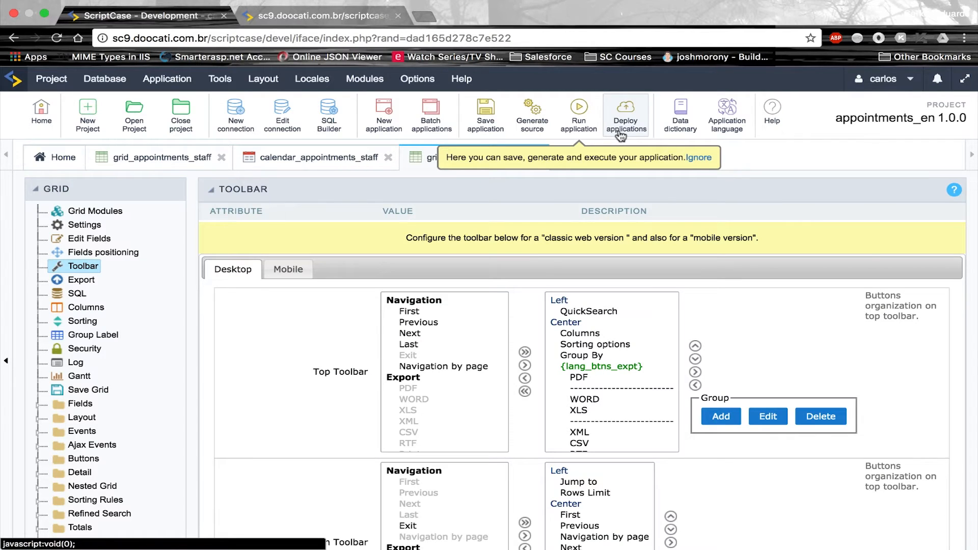
left_click_drag(657, 313, 629, 345)
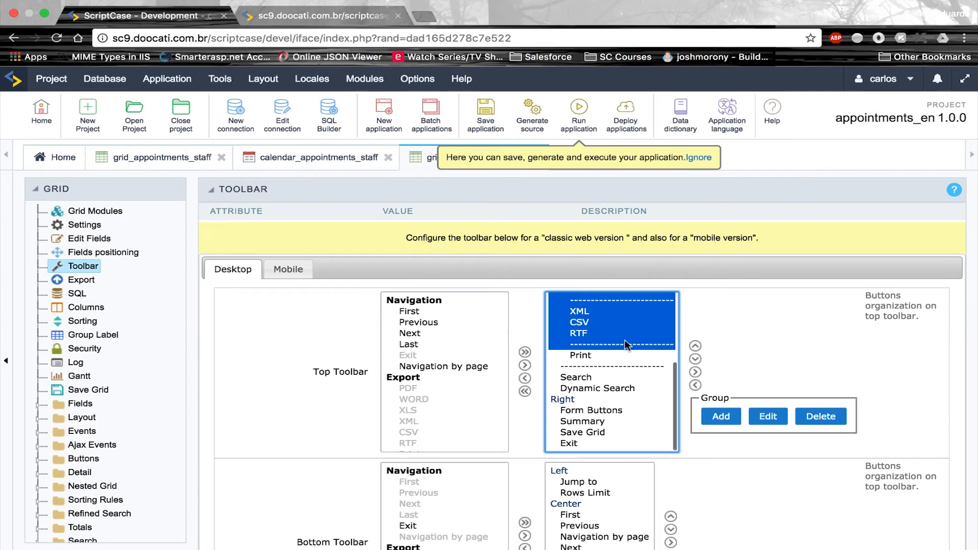
left_click(525, 378)
left_click_drag(594, 334, 585, 400)
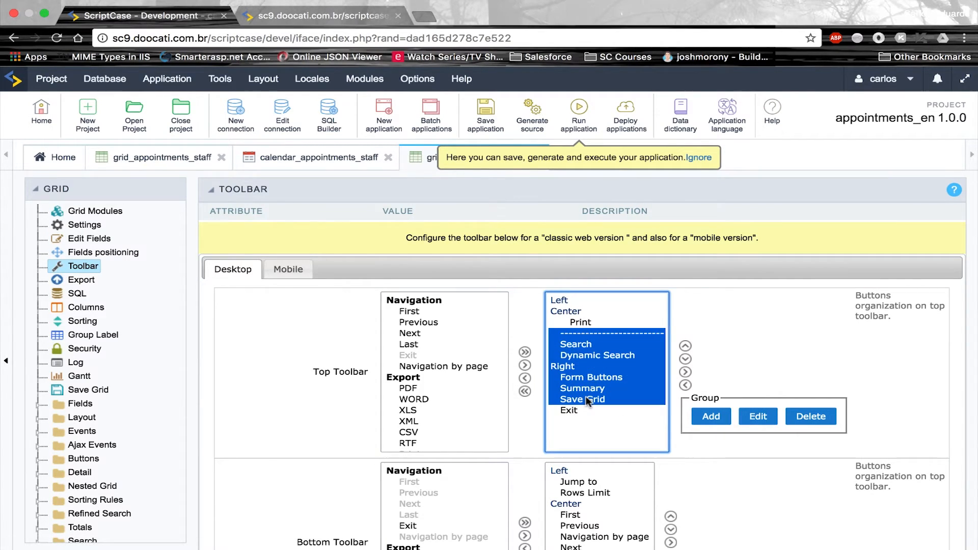
left_click(525, 378)
Empty the bottom toolbar and save the grid application
scroll(526, 438, "down", 2)
scroll(526, 441, "down", 2)
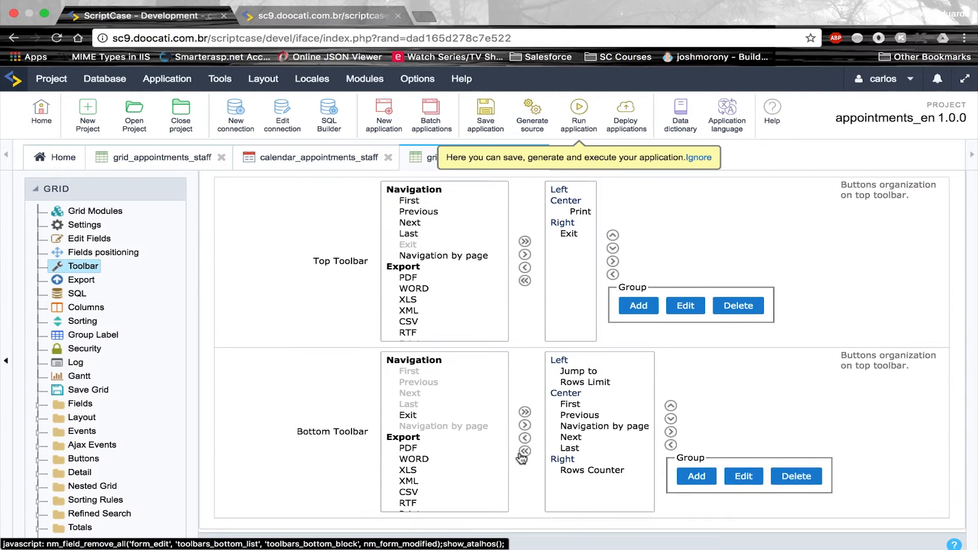
left_click(525, 451)
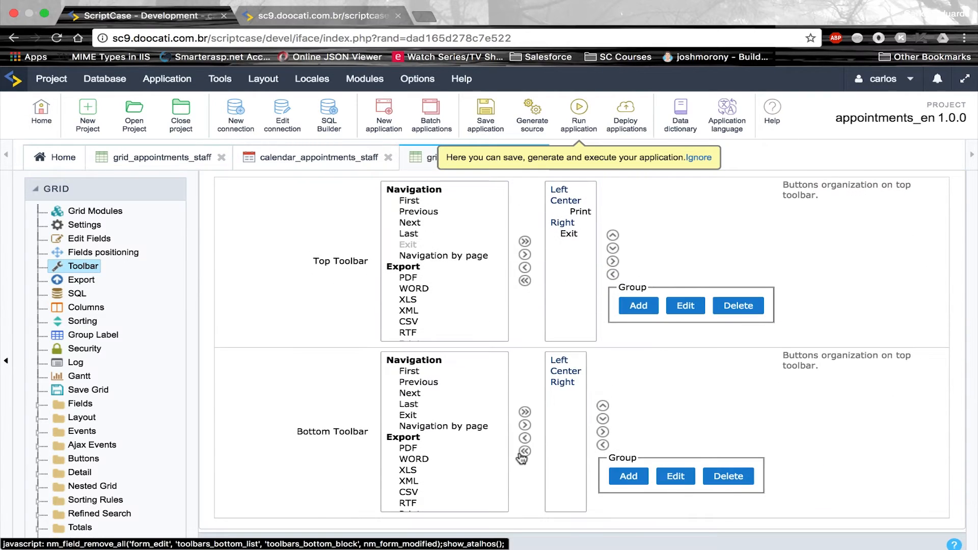
left_click(497, 132)
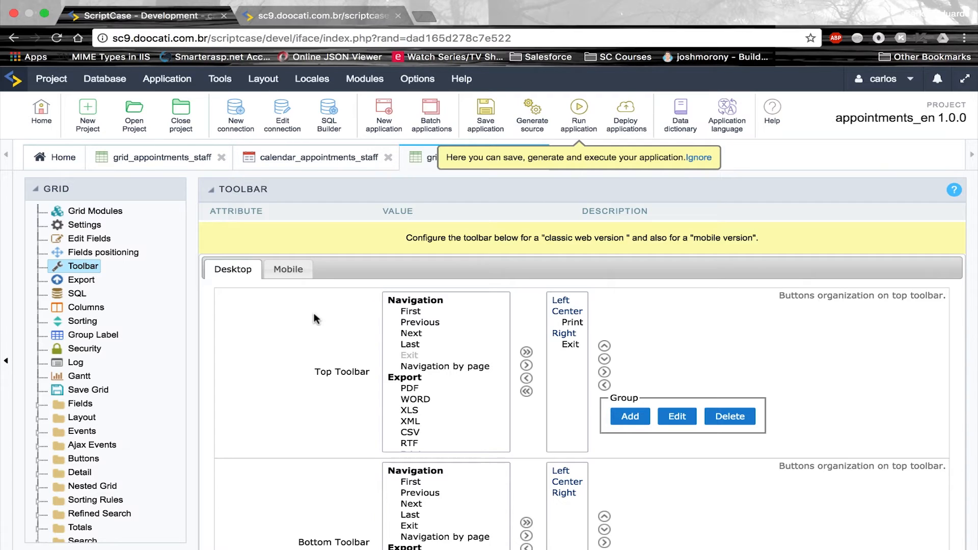
Create a new Google Maps-type field named gmaps in the grid's Fields list
left_click(45, 408)
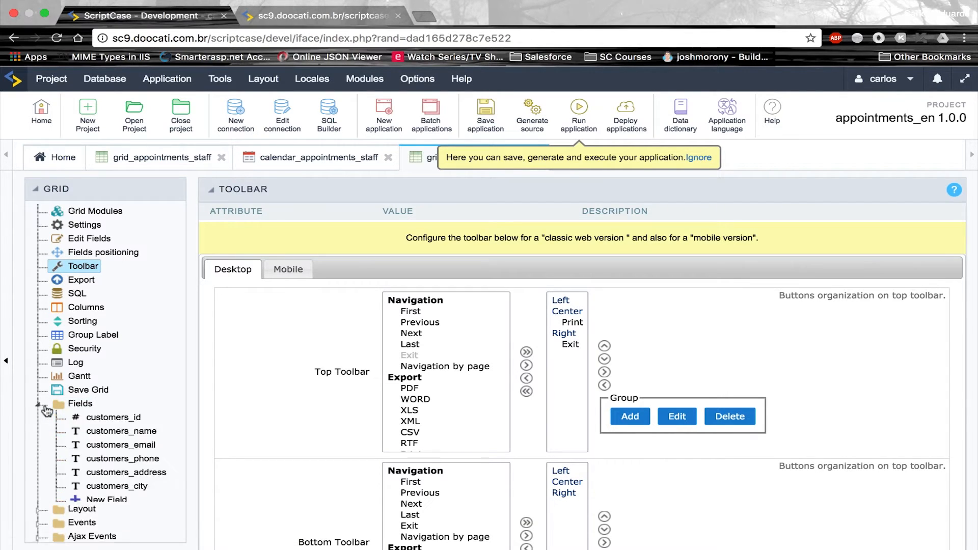
scroll(128, 430, "down", 3)
left_click(125, 426)
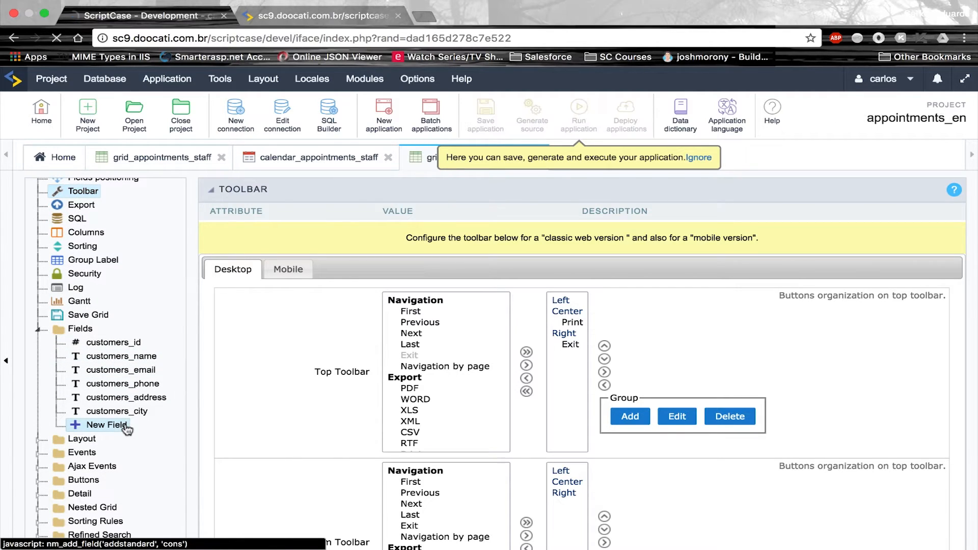
left_click(556, 305)
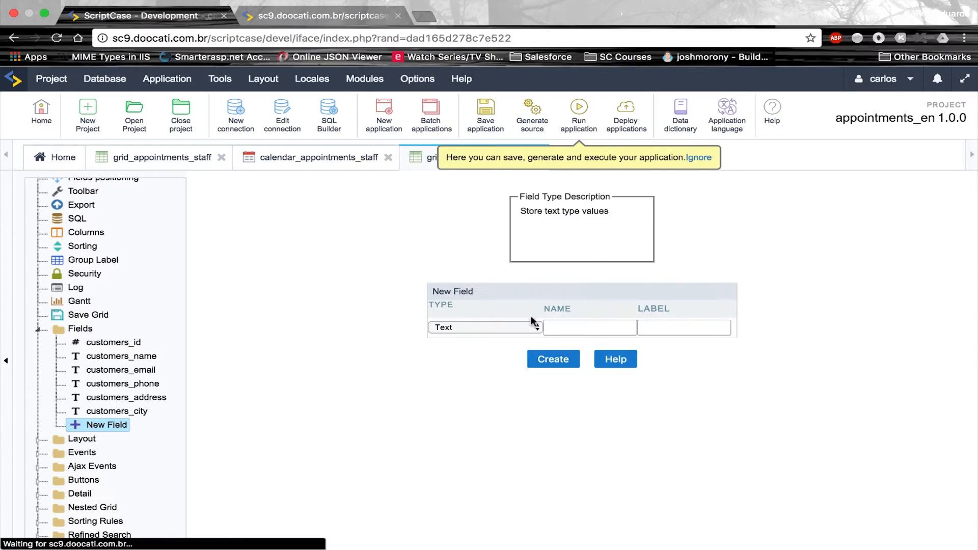
left_click(514, 329)
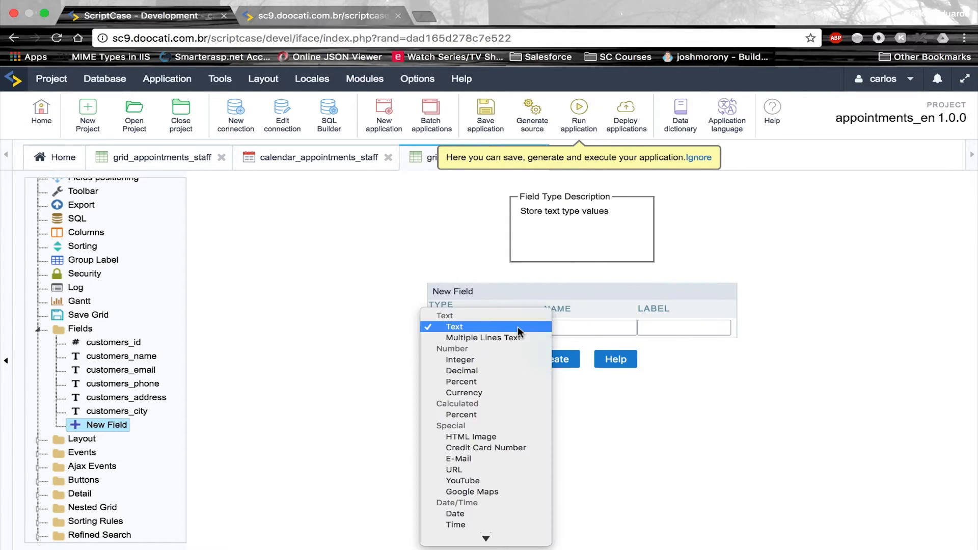
scroll(496, 435, "down", 2)
left_click(496, 438)
left_click(588, 326)
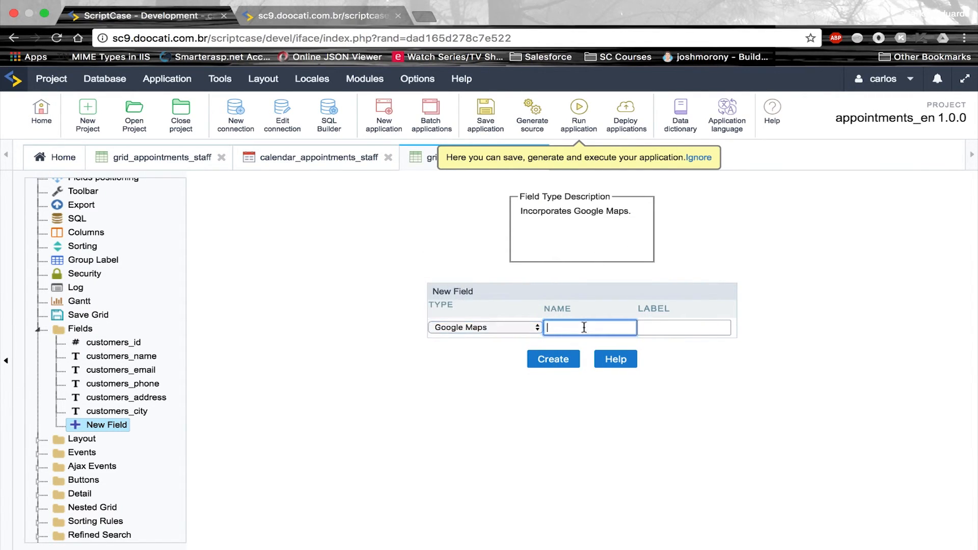
type("gmaps")
left_click(563, 366)
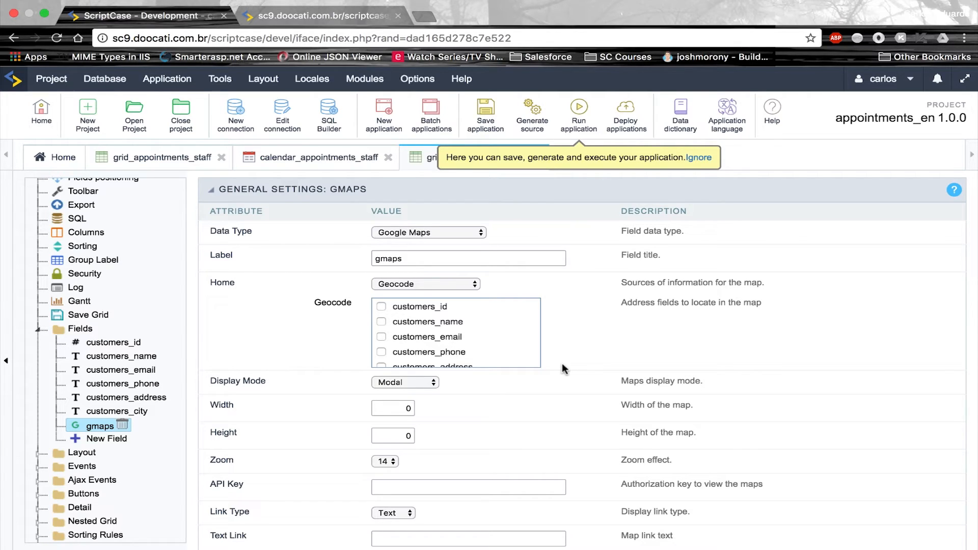
Keep Geocode as the map source and tick customers_address, customers_country and customers_city
scroll(455, 334, "down", 1)
scroll(455, 334, "up", 1)
left_click(462, 284)
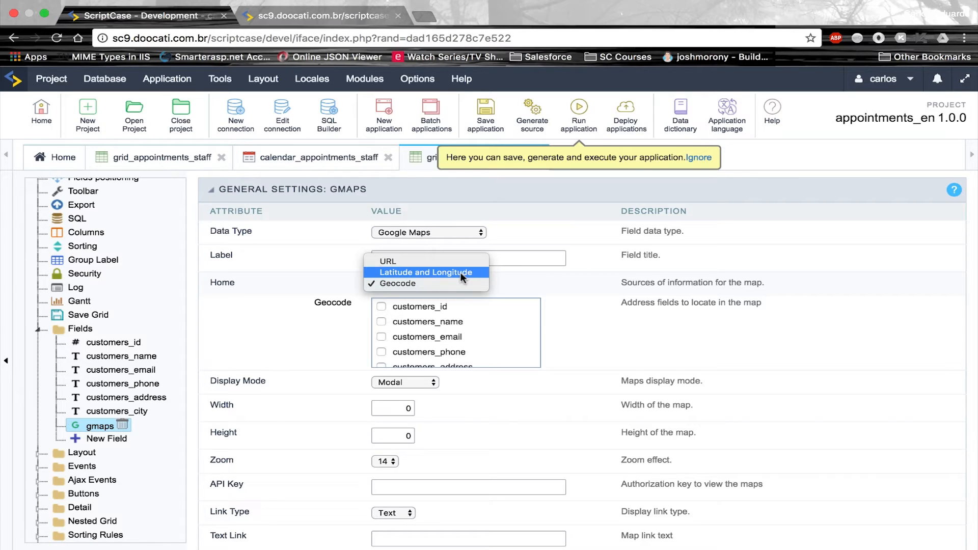
left_click(453, 283)
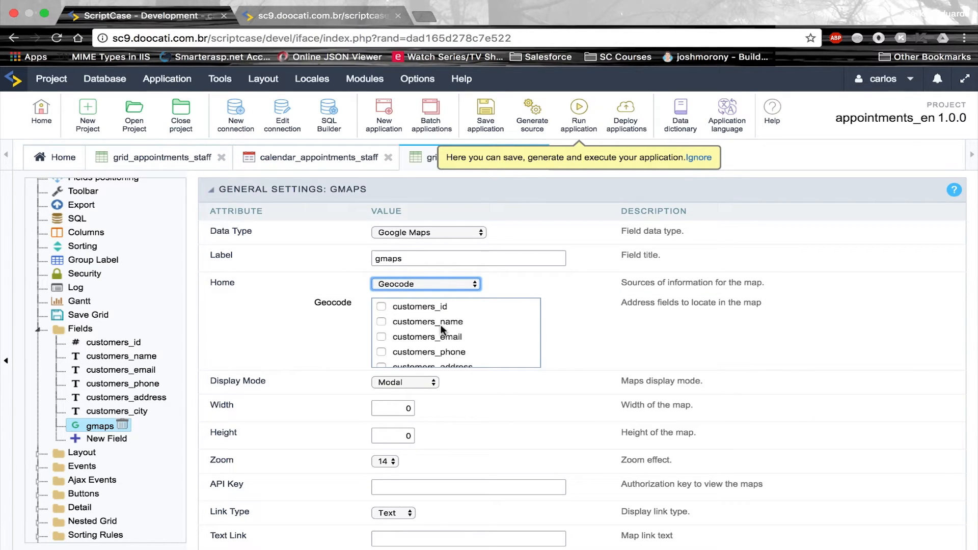
scroll(418, 341, "down", 1)
left_click(382, 355)
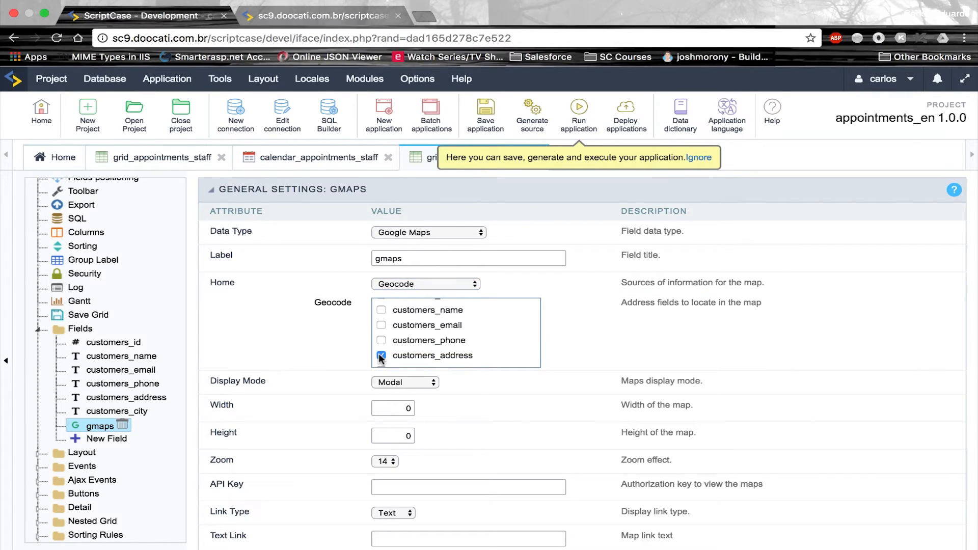
scroll(390, 341, "down", 2)
left_click(382, 353)
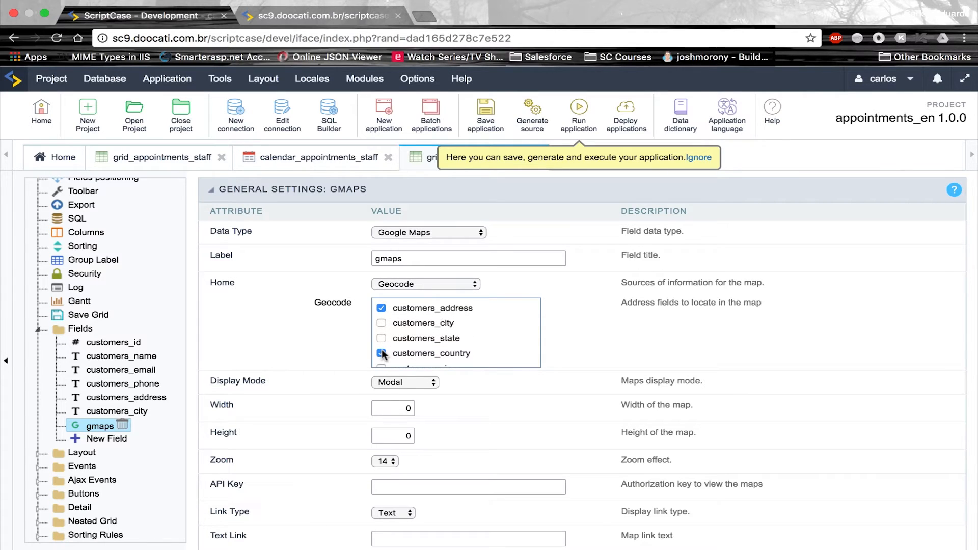
scroll(391, 331, "down", 1)
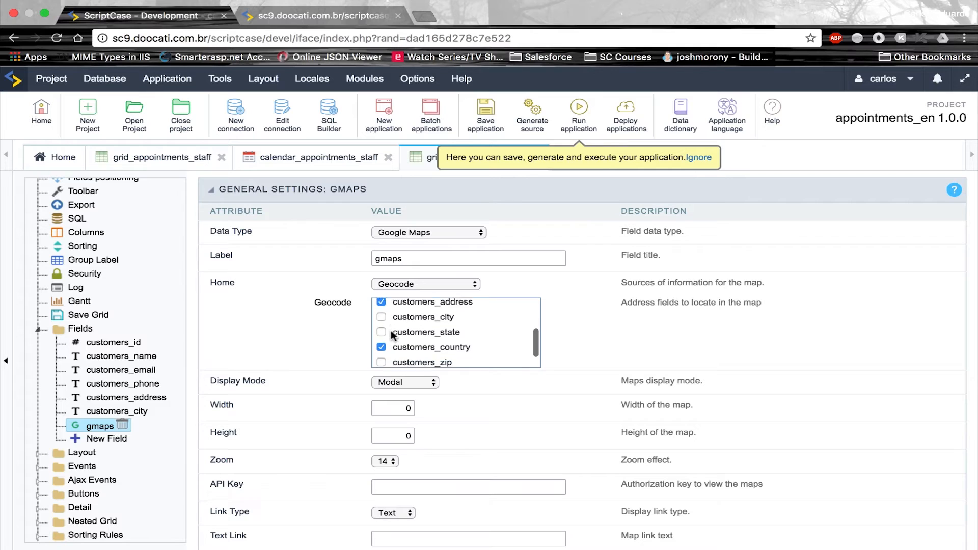
scroll(390, 331, "up", 1)
left_click(378, 321)
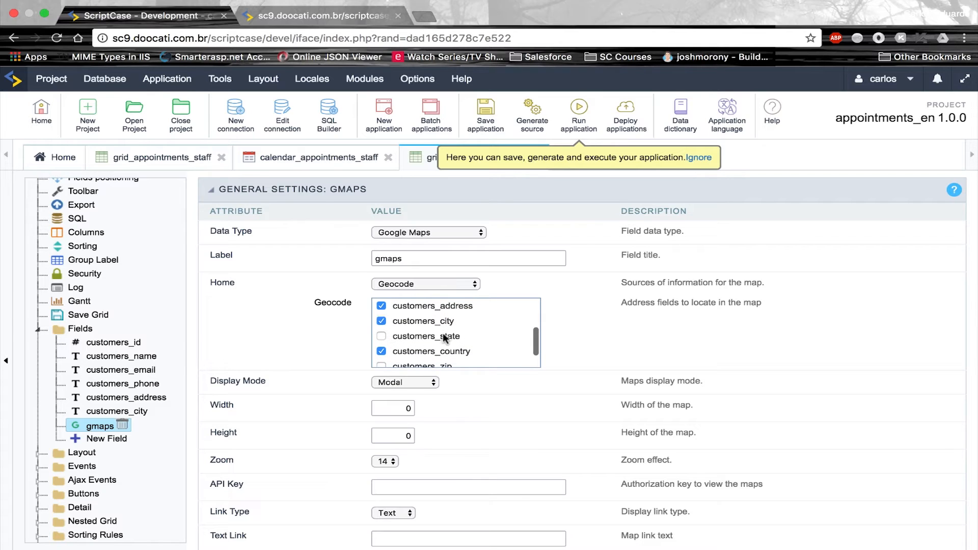
Save the application and collapse the grid's field list
left_click(487, 130)
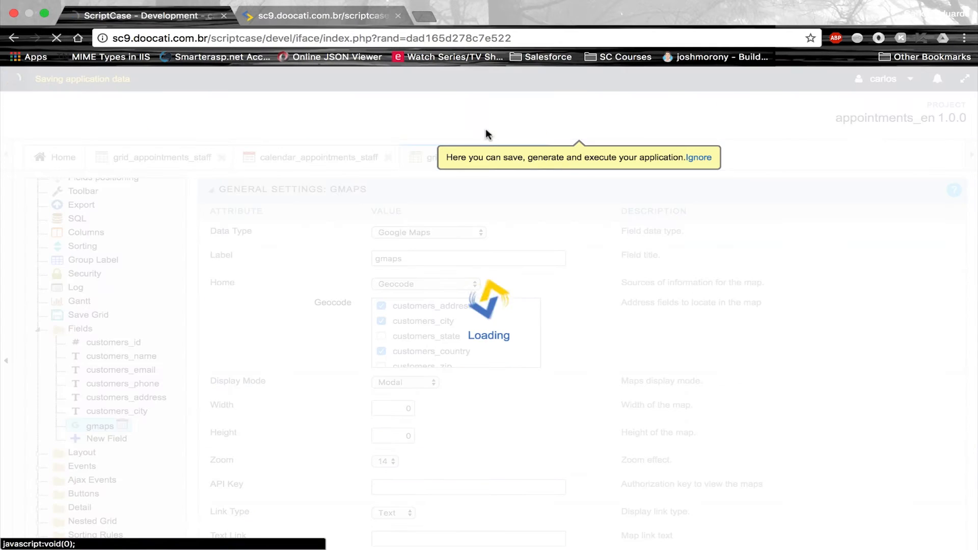
left_click(141, 398)
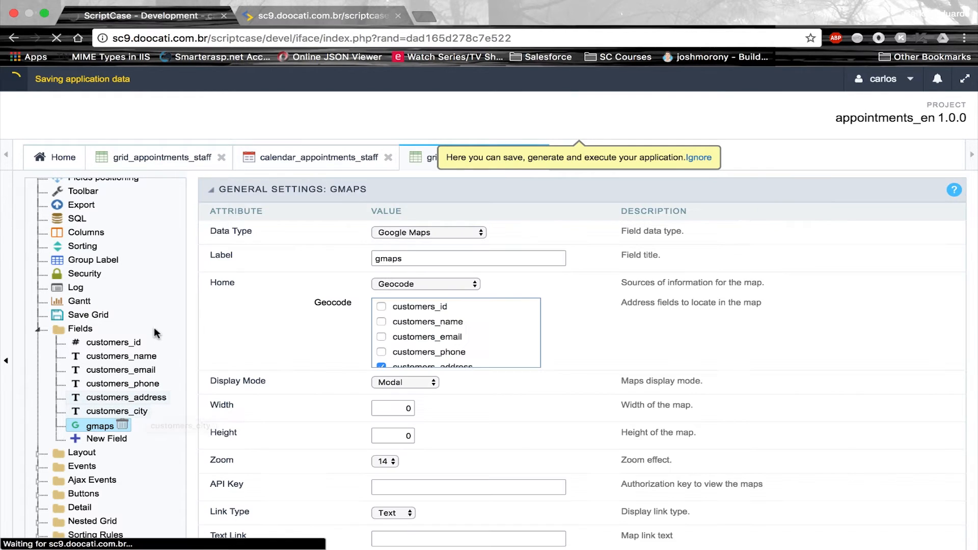
scroll(88, 217, "up", 1)
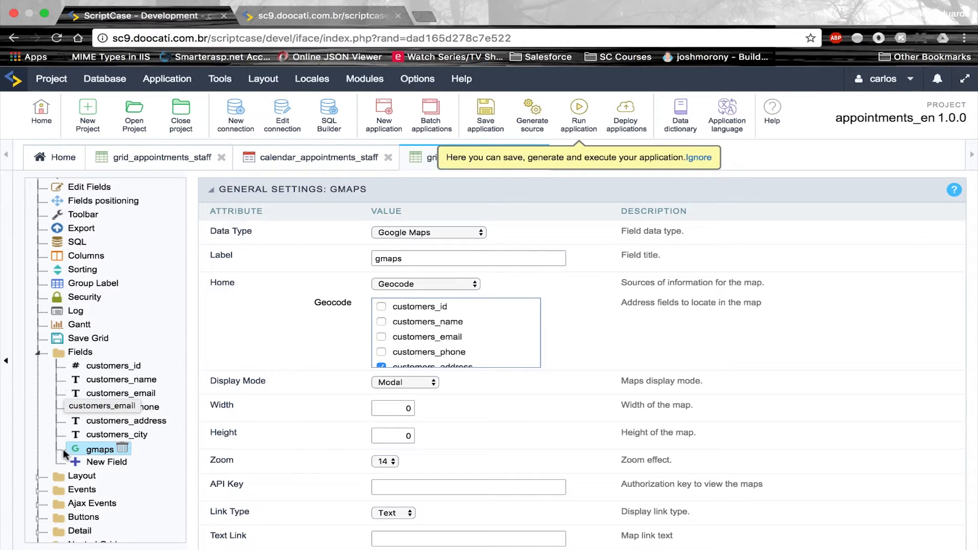
left_click(38, 354)
Create three layout blocks named info, address and map
left_click(47, 371)
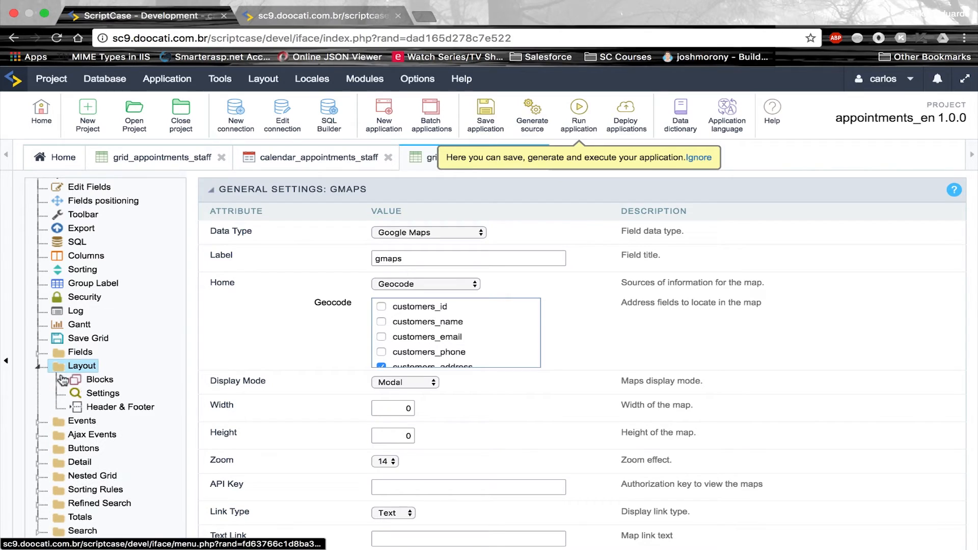
left_click(98, 385)
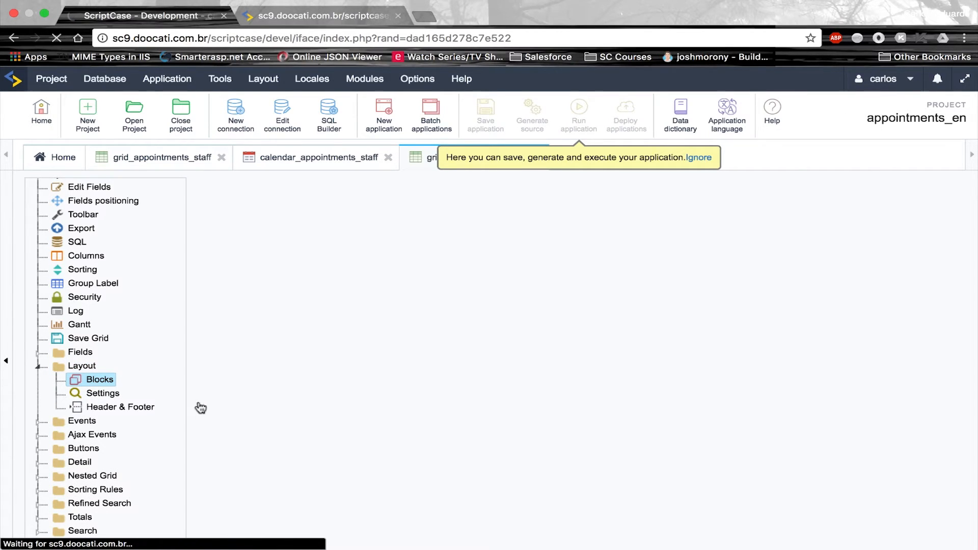
left_click(581, 329)
type("info")
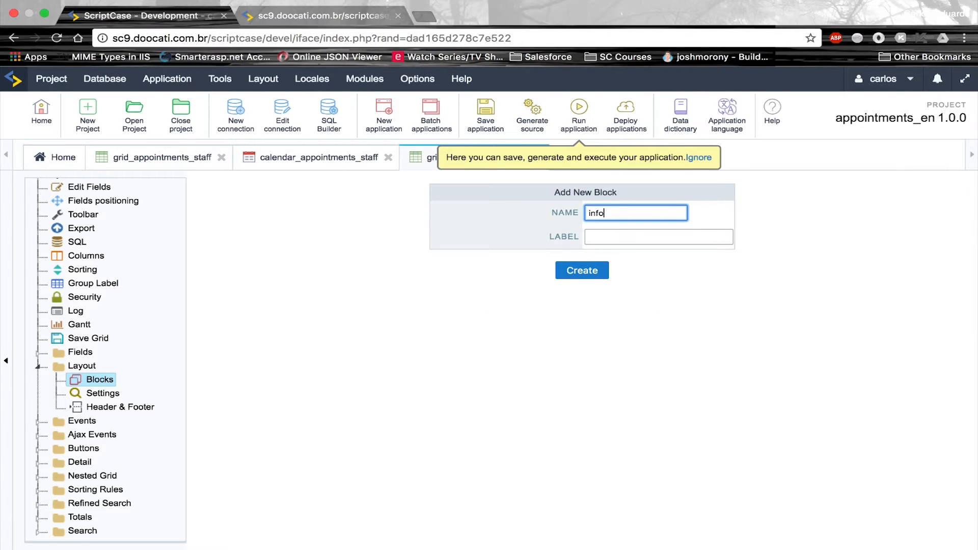
left_click(588, 270)
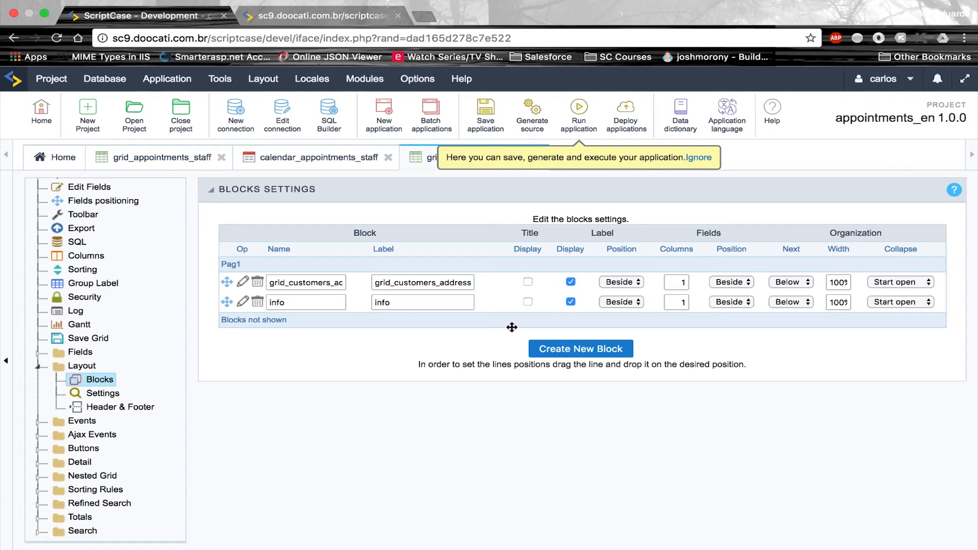
left_click(515, 336)
type("address")
left_click(586, 270)
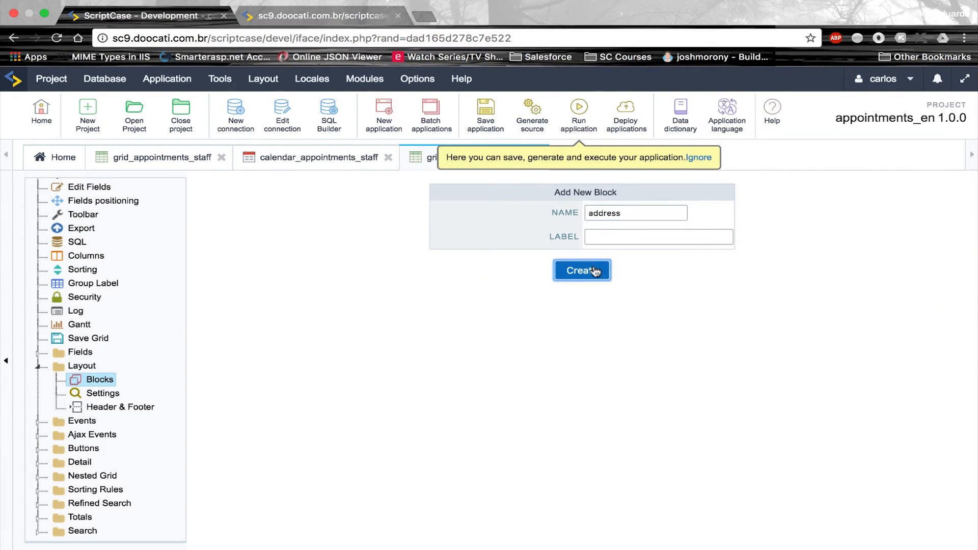
left_click(593, 369)
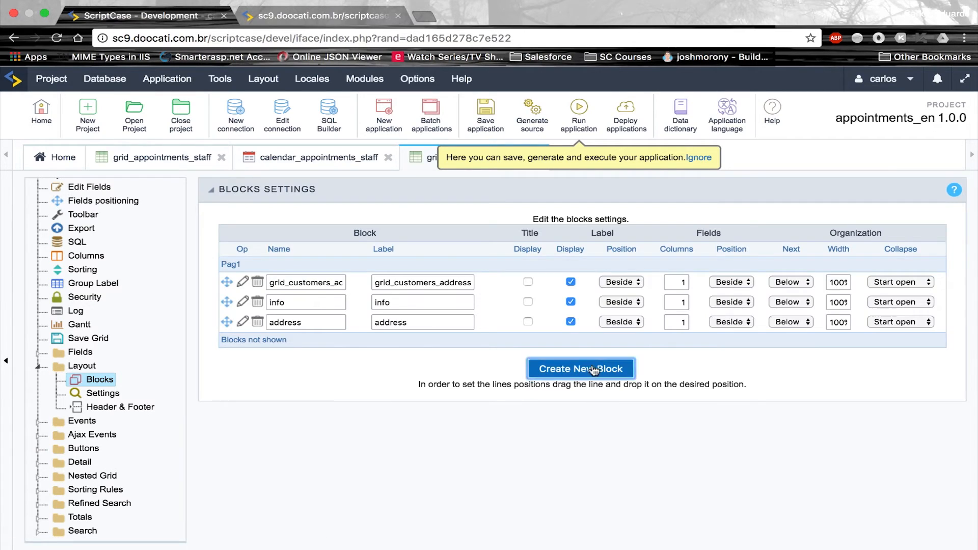
type("map")
left_click(598, 269)
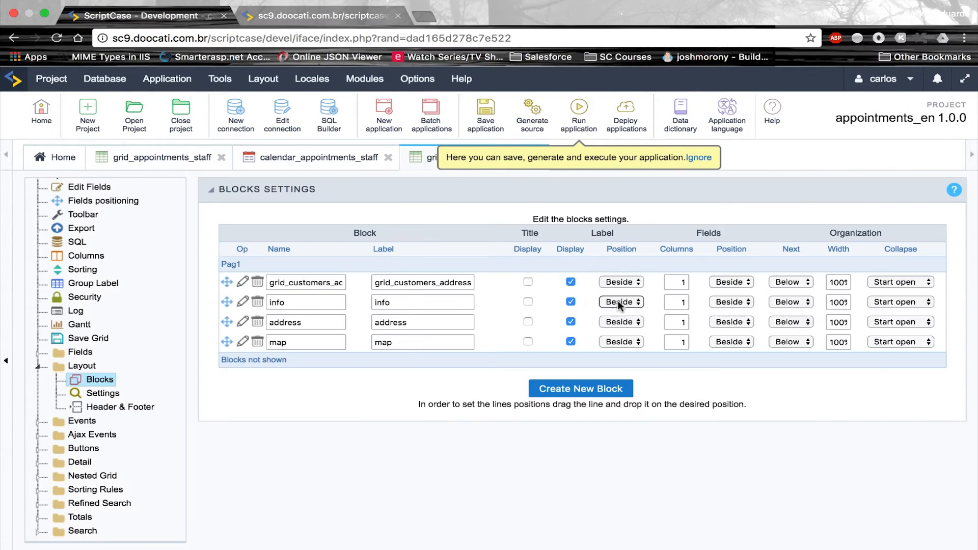
Set Label Position to Above for every block, including info, address and map
left_click(626, 285)
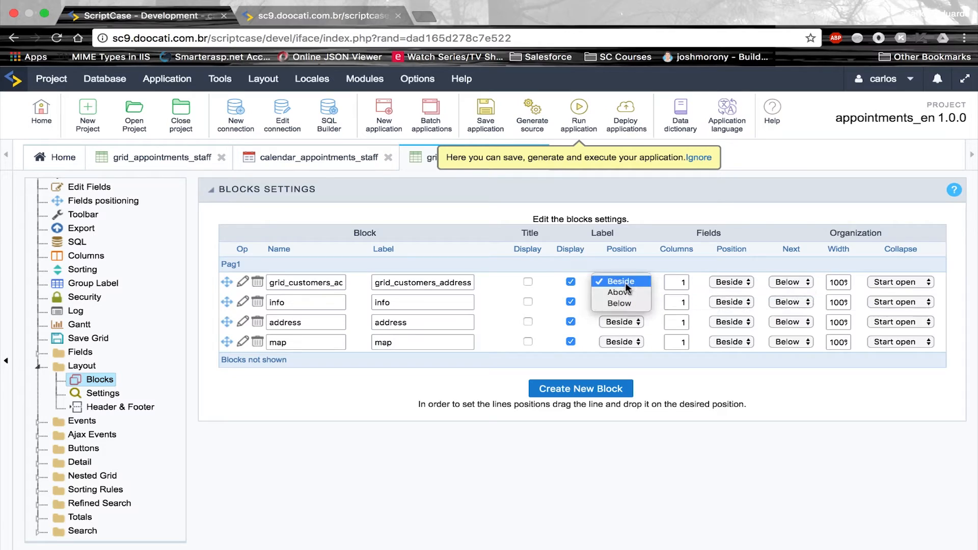
left_click(624, 293)
left_click(623, 303)
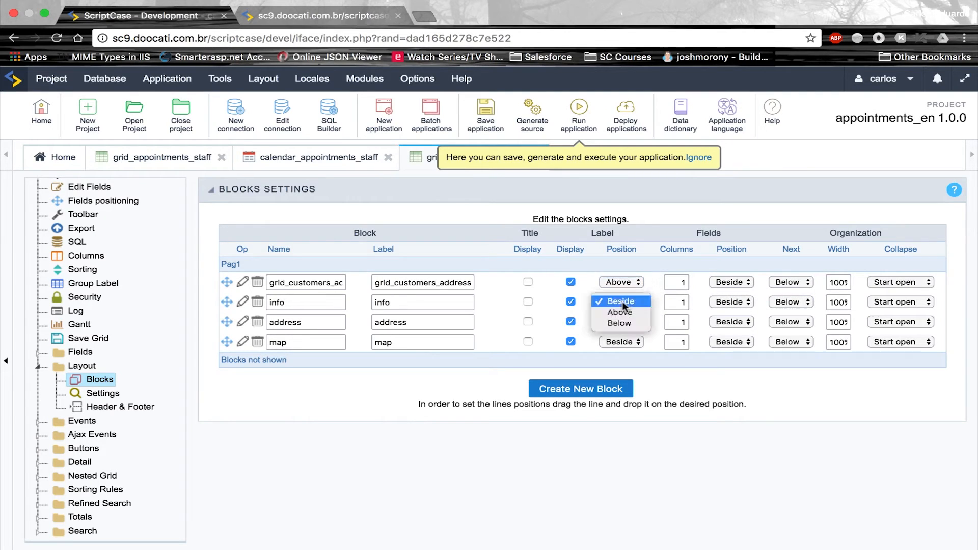
left_click(622, 315)
left_click(619, 324)
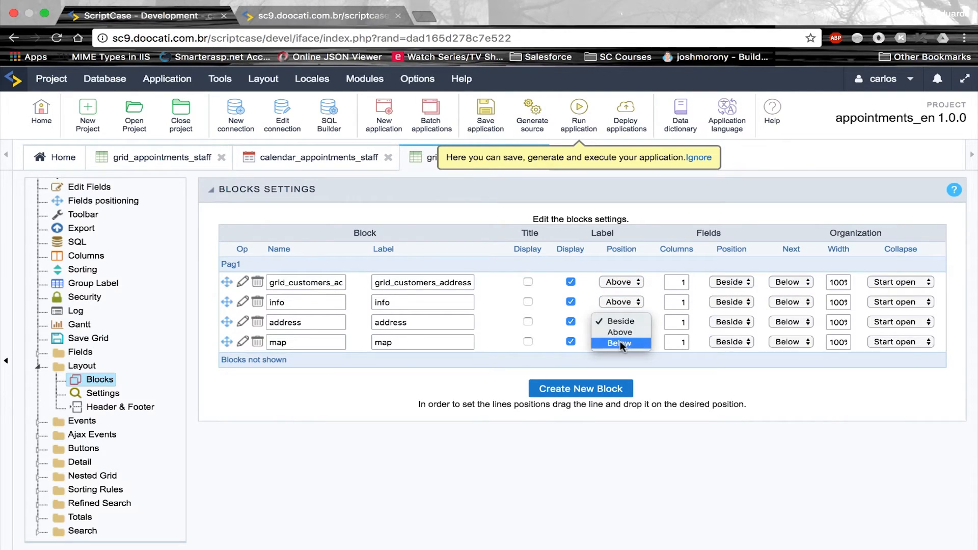
left_click(622, 334)
left_click(619, 342)
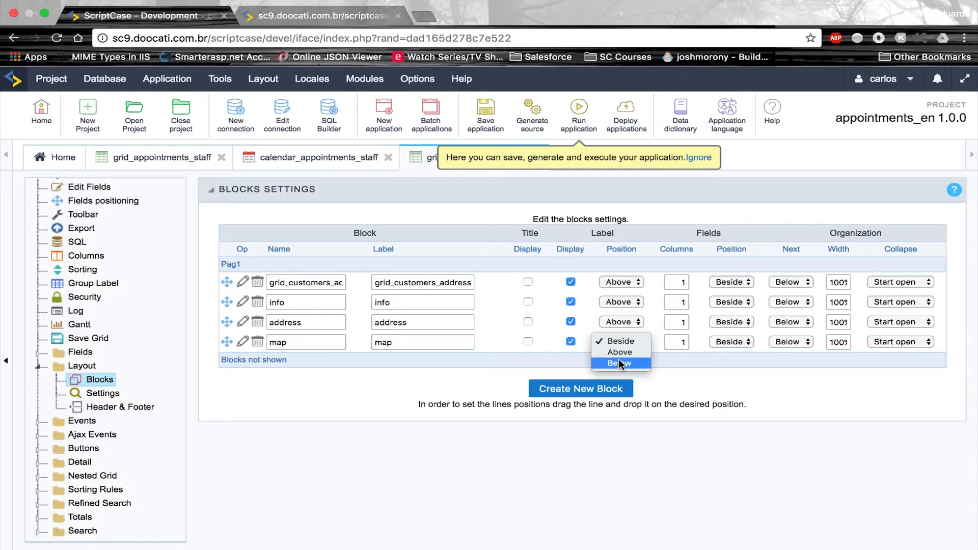
left_click(619, 355)
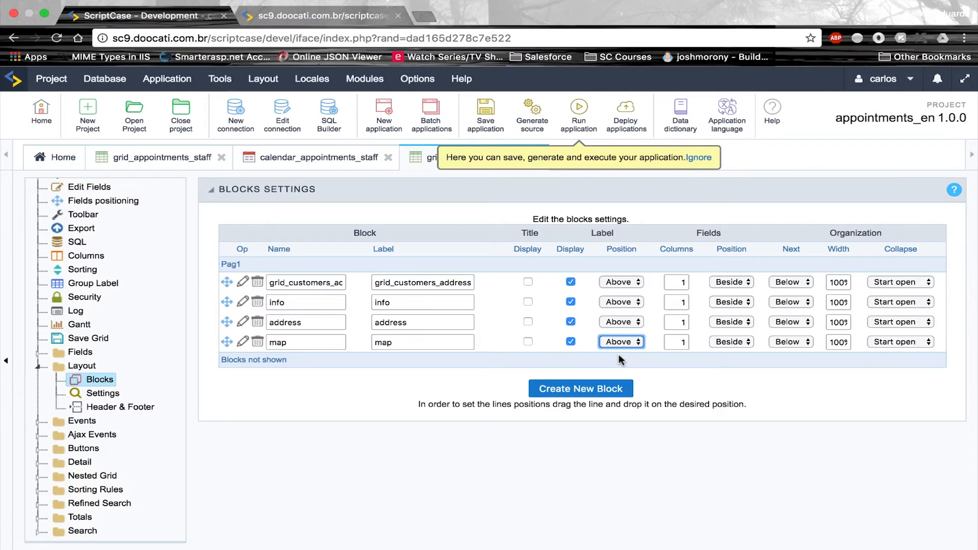
Give the info block 2 columns and address 3, save, and open Fields positioning
double_click(683, 303)
type("2")
left_click(683, 322)
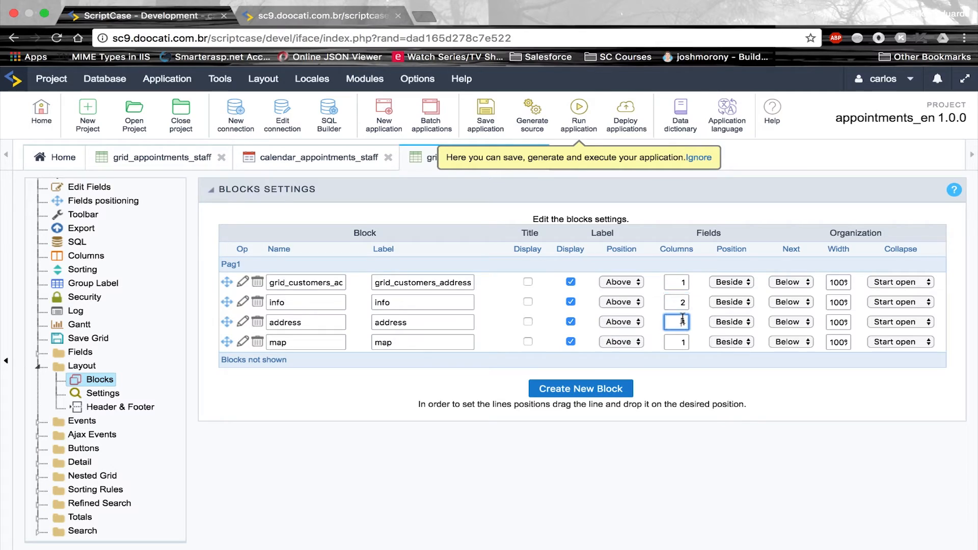
double_click(683, 320)
type("3")
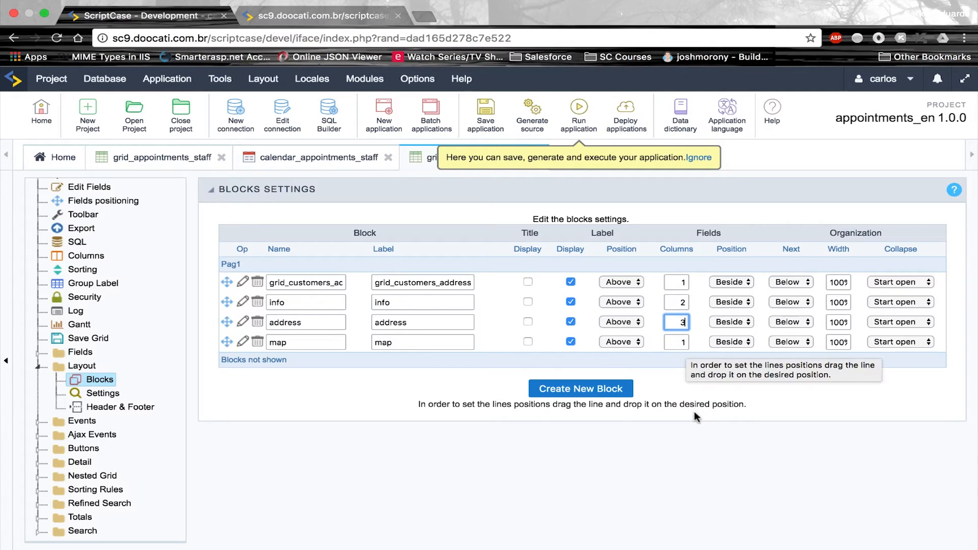
left_click(797, 475)
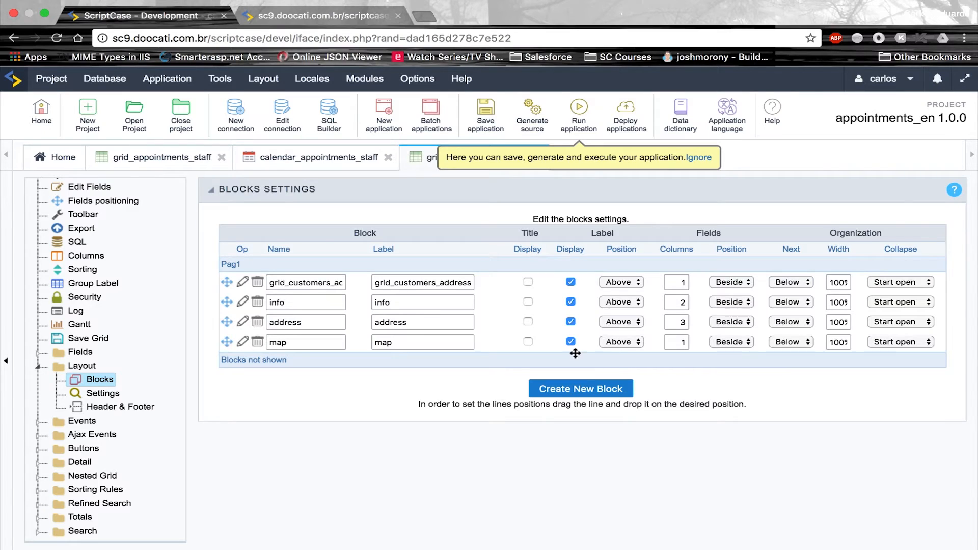
left_click(493, 116)
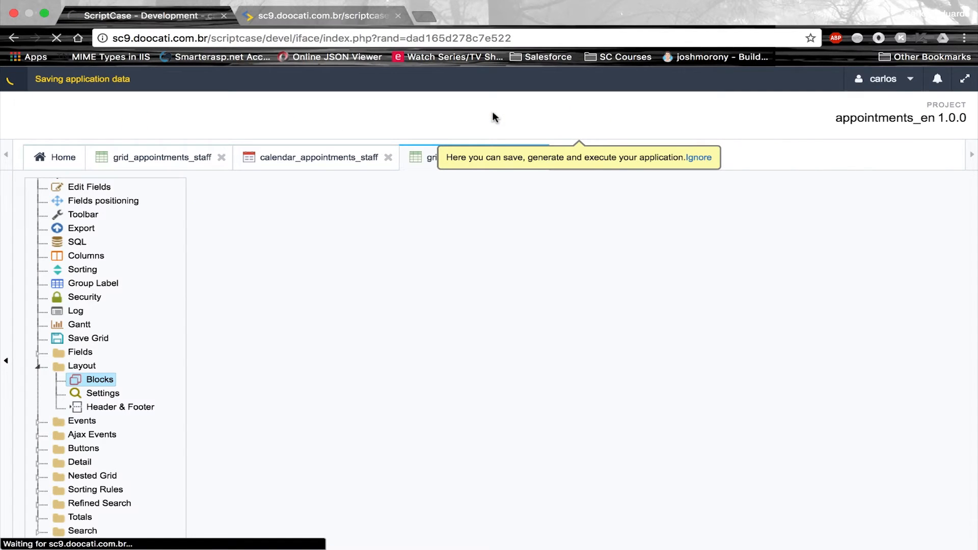
left_click(97, 204)
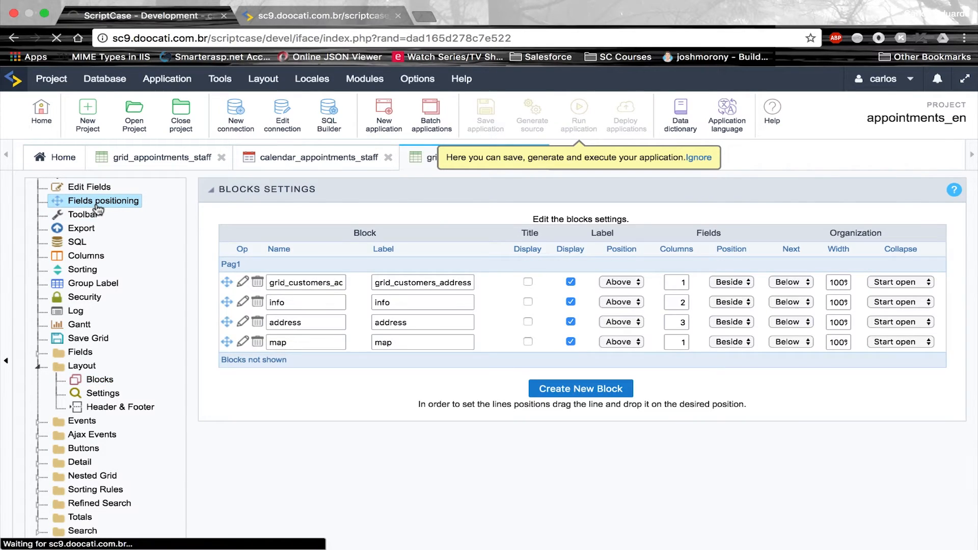
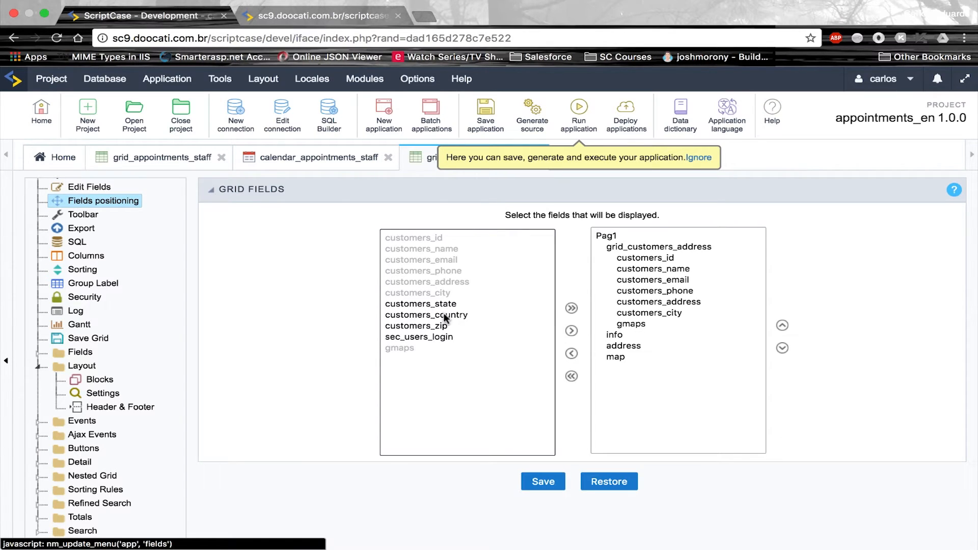
Remove customers_id, put email through gmaps under info, then address, city and gmaps under address
left_click(660, 258)
left_click(571, 354)
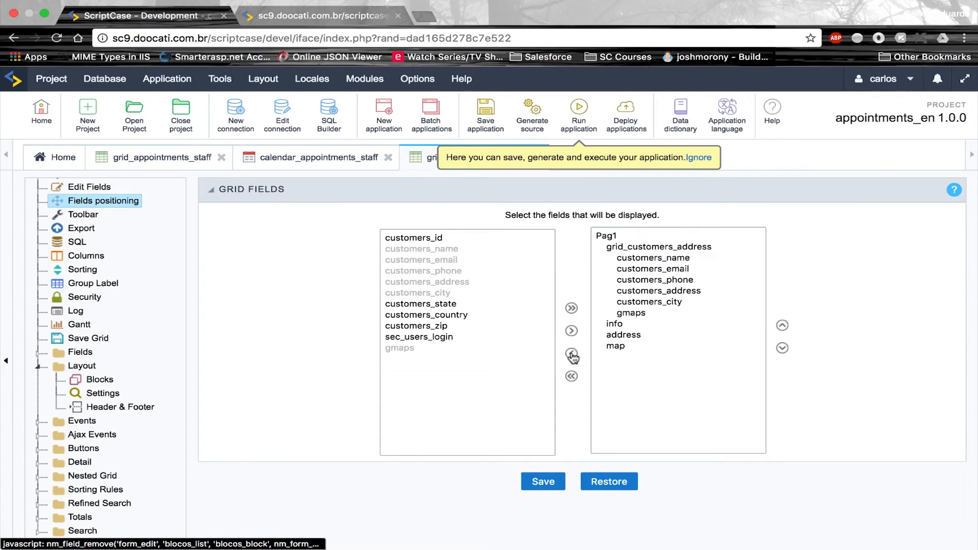
left_click_drag(618, 269, 632, 313)
left_click(783, 348)
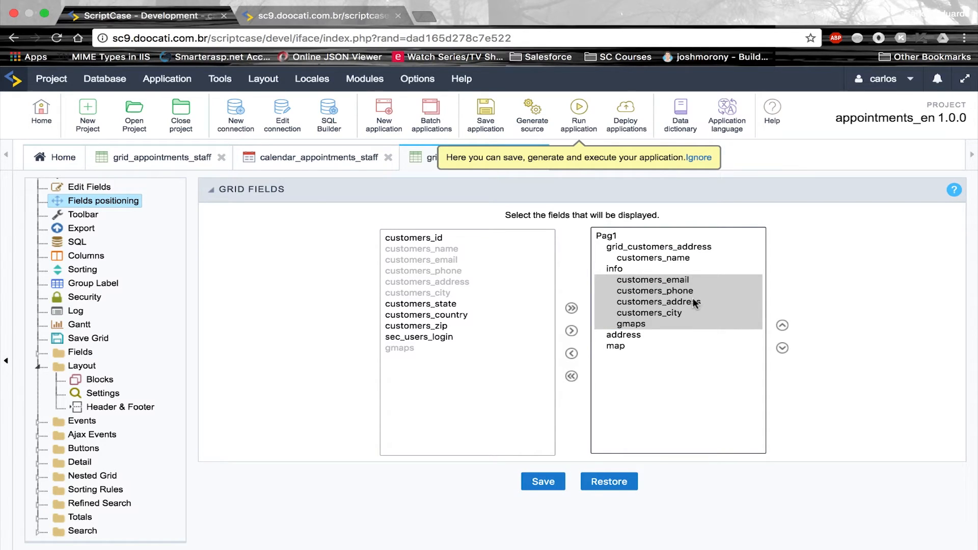
left_click_drag(690, 301, 694, 320)
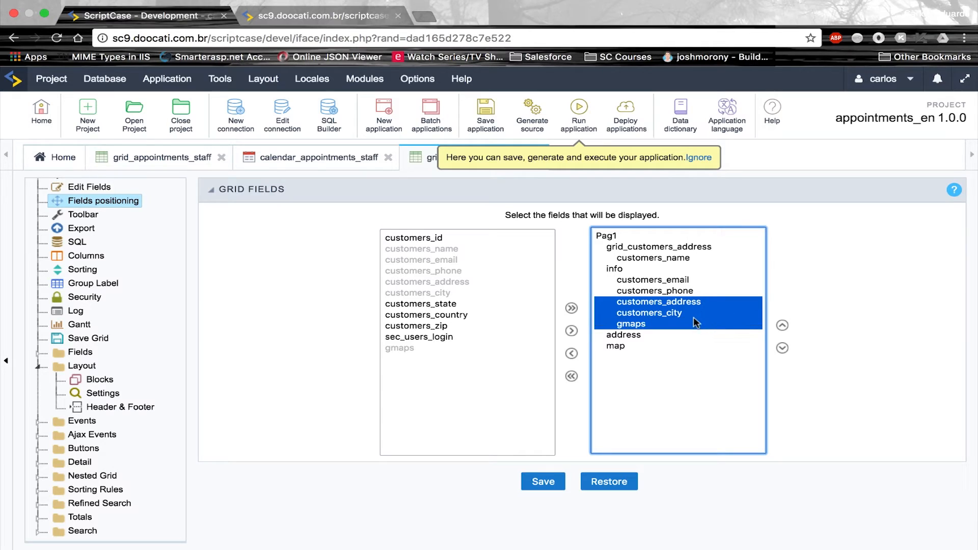
left_click(782, 348)
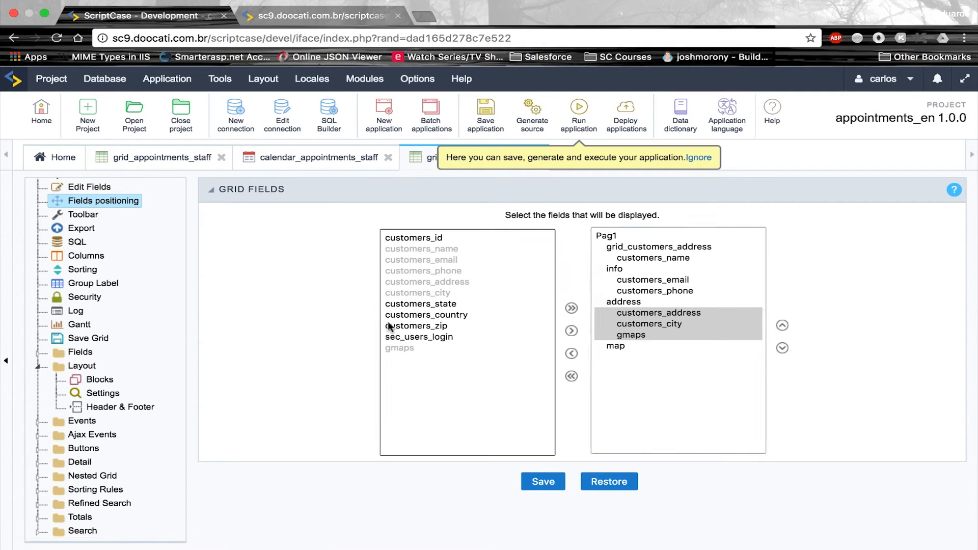
Add customers_country above customers_address and customers_state below customers_city in the address block
left_click(427, 314)
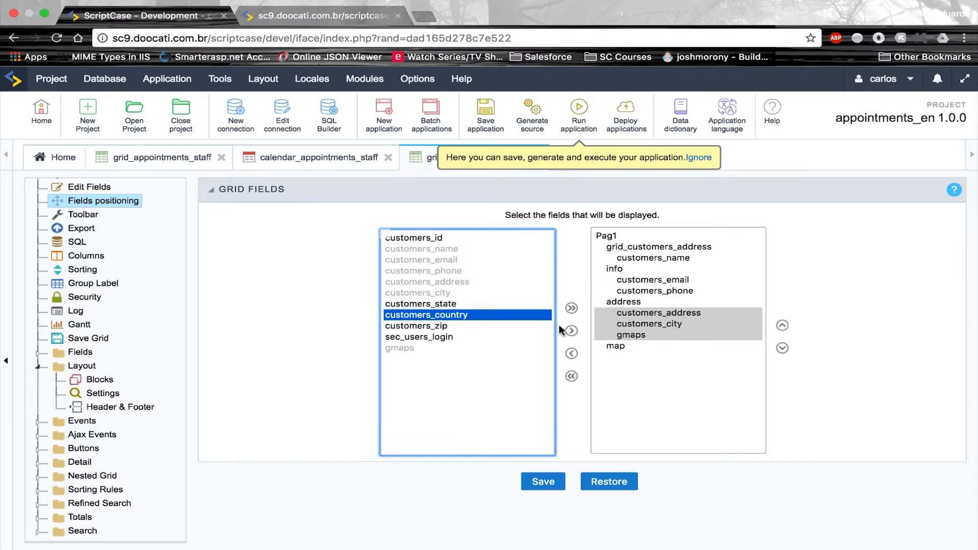
left_click(571, 331)
left_click(682, 324)
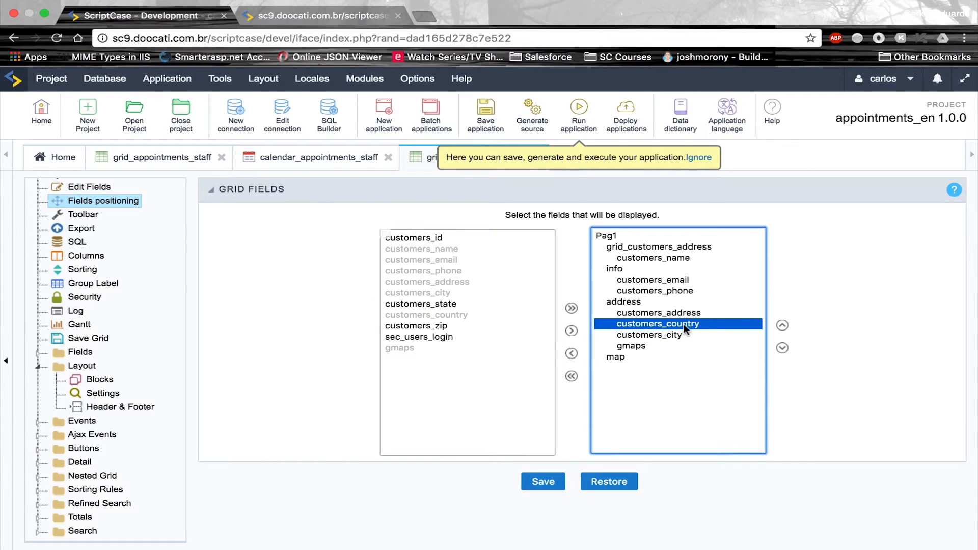
left_click(783, 326)
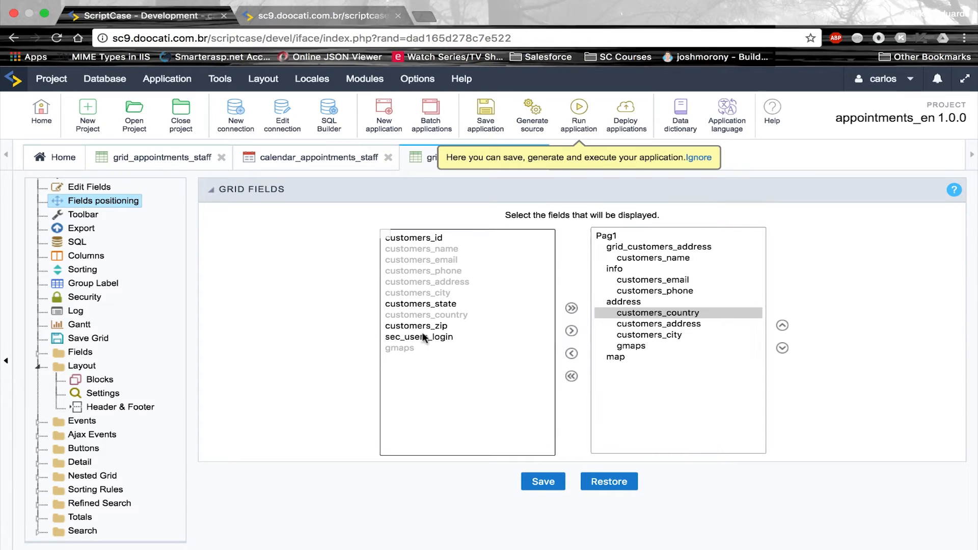
left_click(681, 334)
left_click(431, 303)
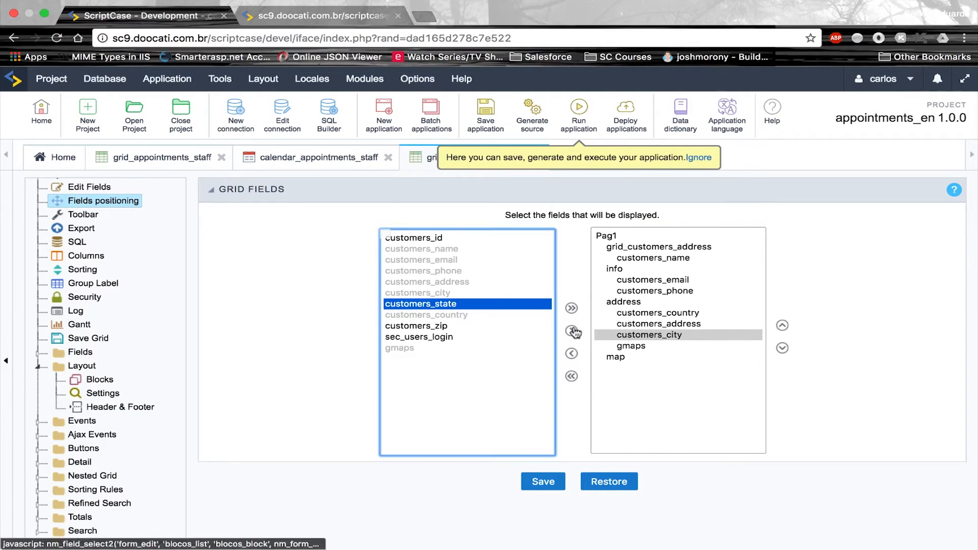
left_click(572, 331)
Add customers_zip below customers_state, move gmaps into the map block, and save the layout
left_click(428, 327)
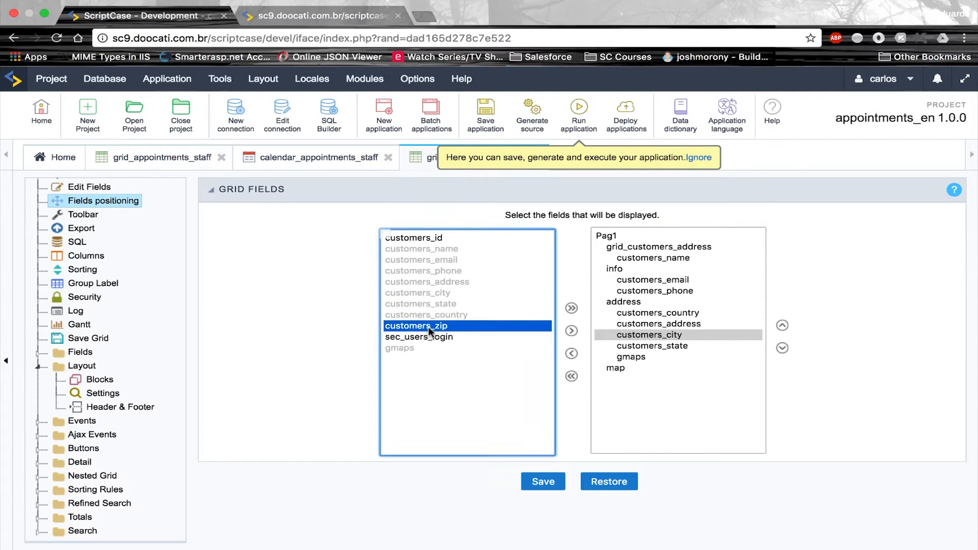
left_click(650, 347)
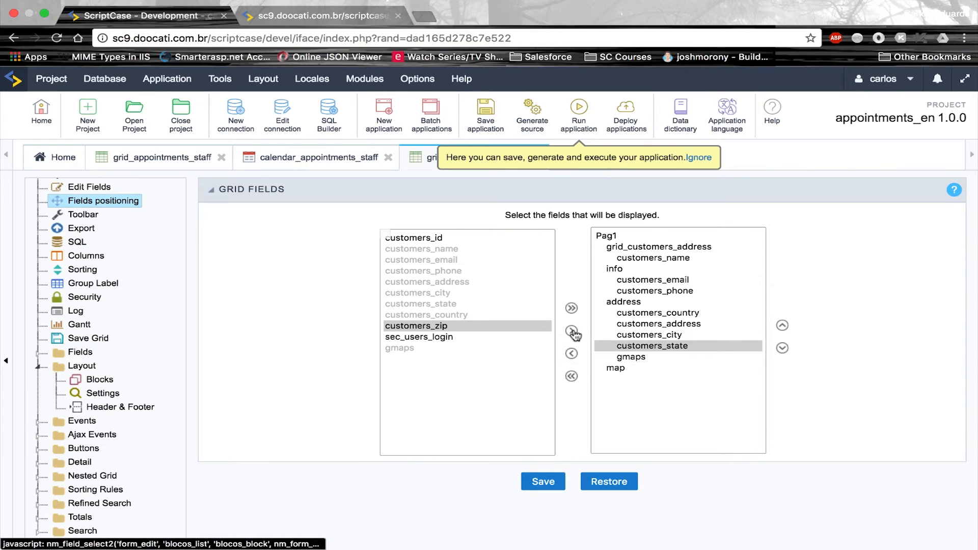
left_click(573, 331)
left_click(644, 367)
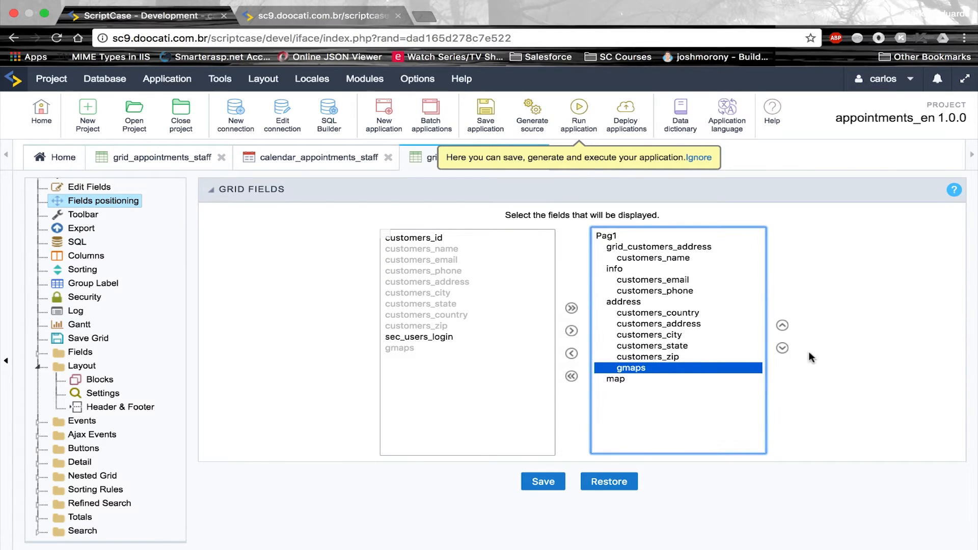
left_click(782, 351)
left_click(550, 484)
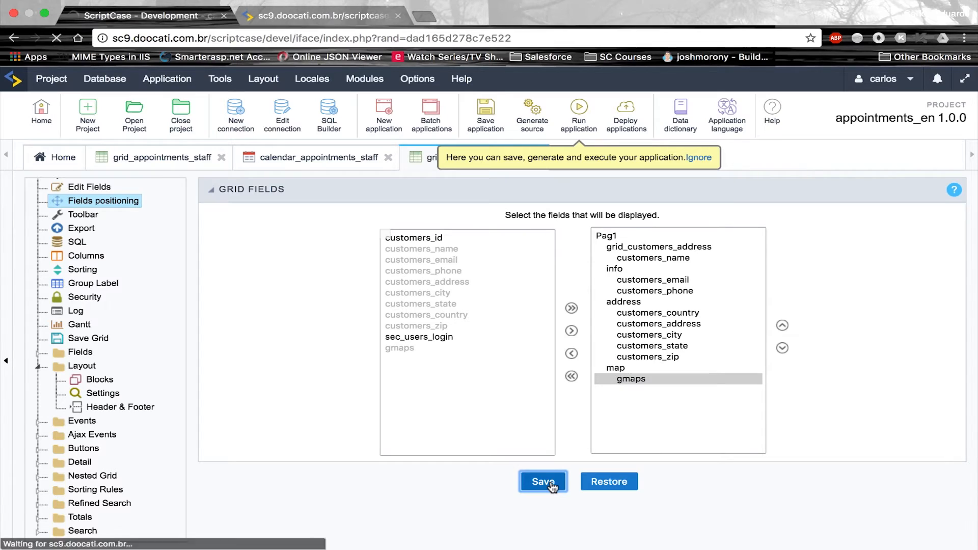
left_click(82, 270)
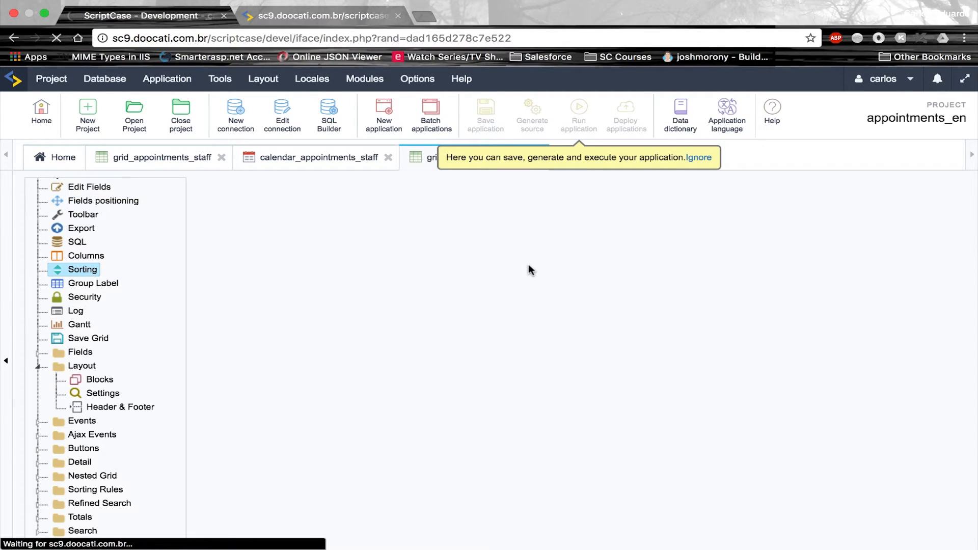
Set grid Sorting to None and run the app to preview the regrouped List - customers page
left_click(521, 319)
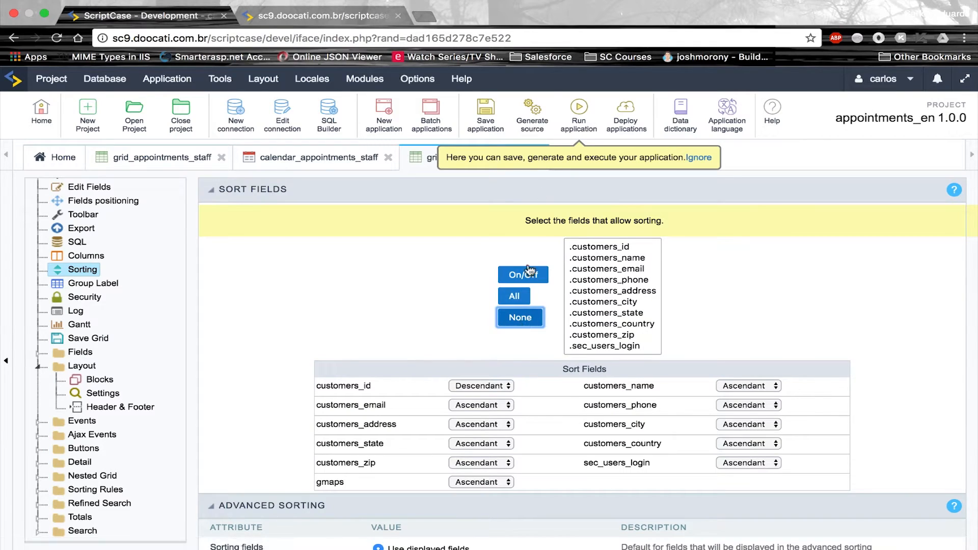
left_click(582, 126)
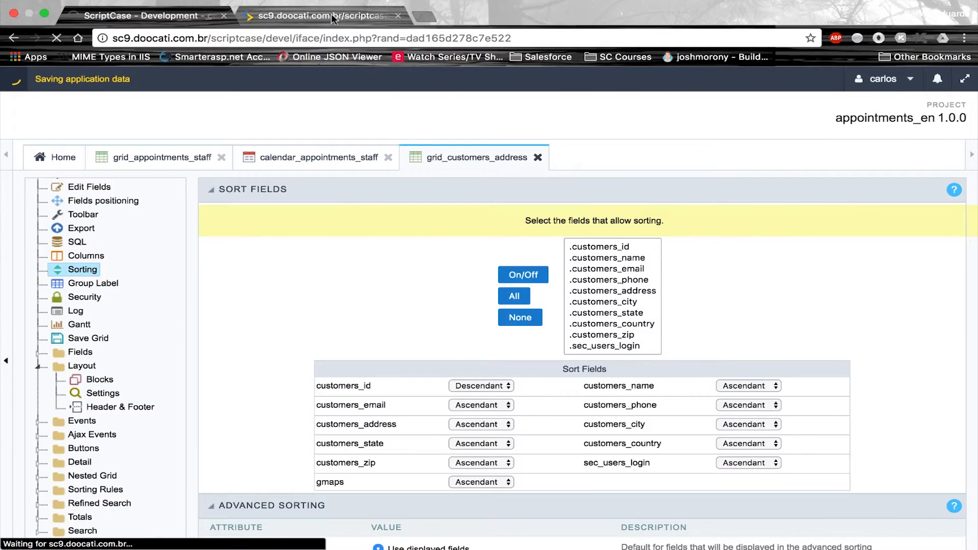
left_click(331, 14)
key("Return")
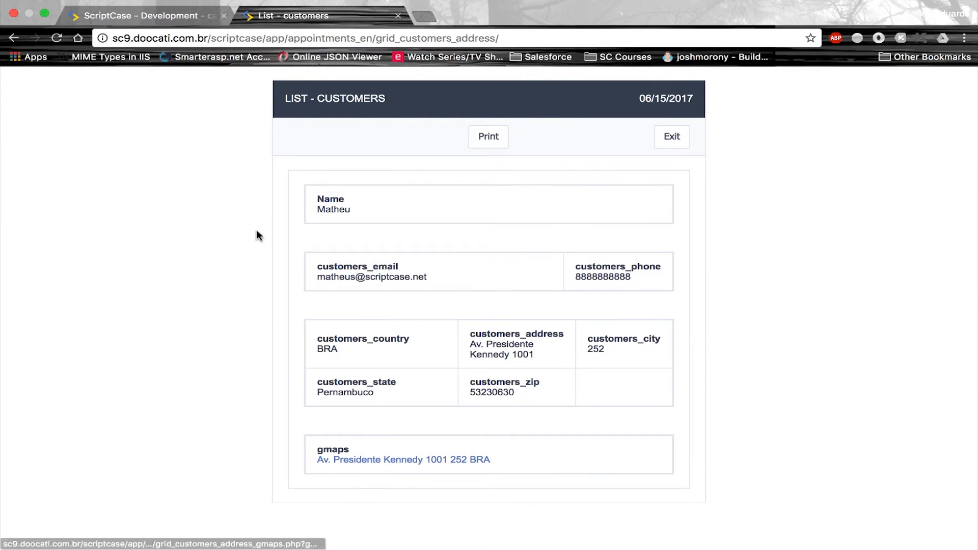
left_click(150, 21)
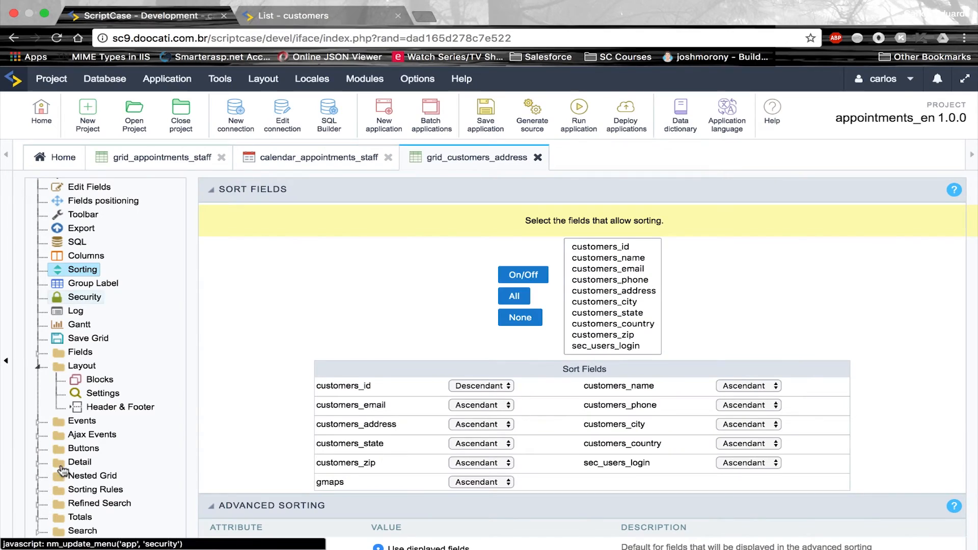
Uncheck Label Display for the map block, save it, and select the gmaps field
left_click(95, 380)
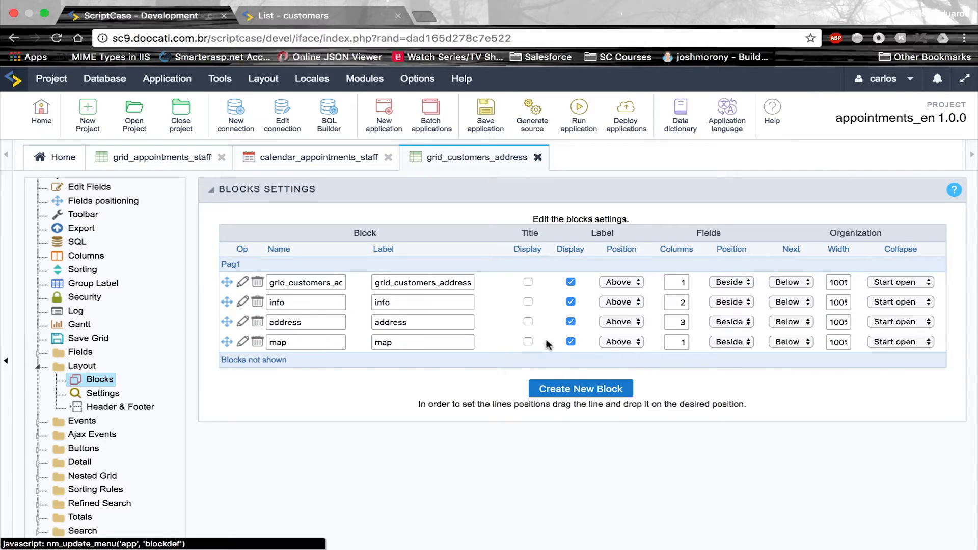
left_click(571, 342)
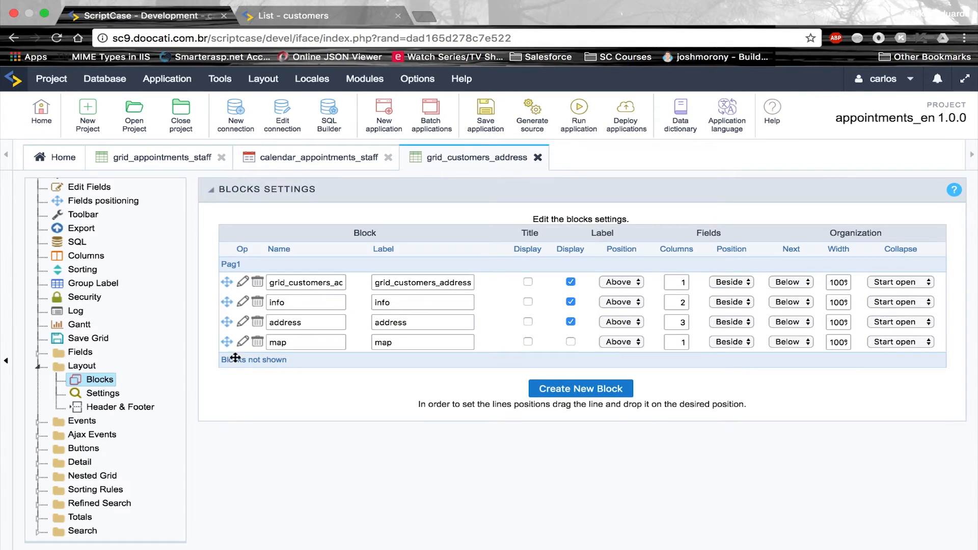
left_click(80, 351)
left_click(97, 477)
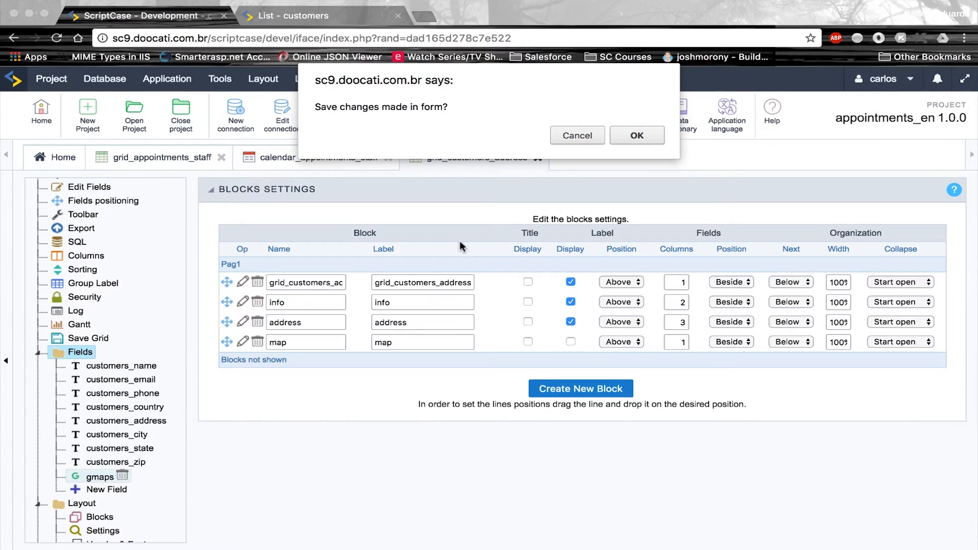
left_click(636, 136)
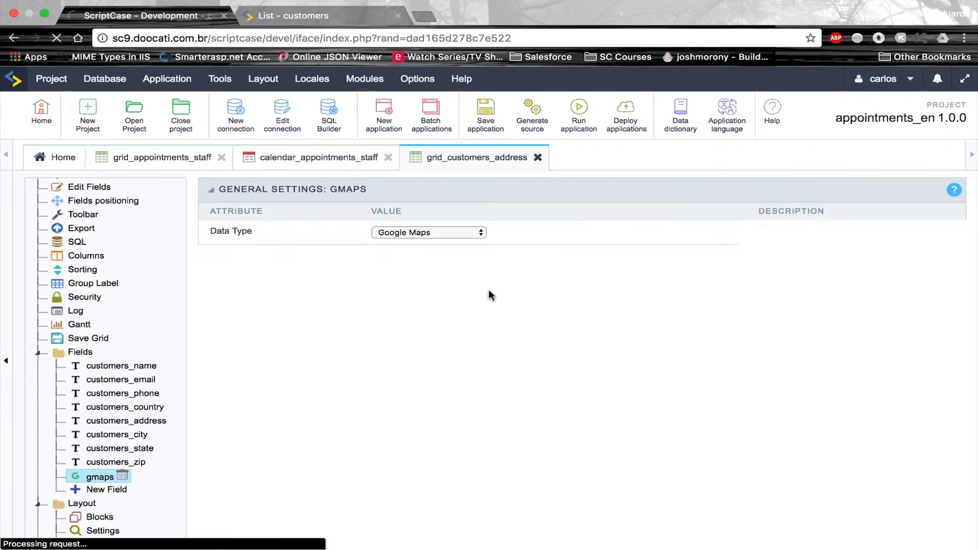
Set gmaps Display Mode to In the Grid and rerun the grid for customer 1
left_click(405, 383)
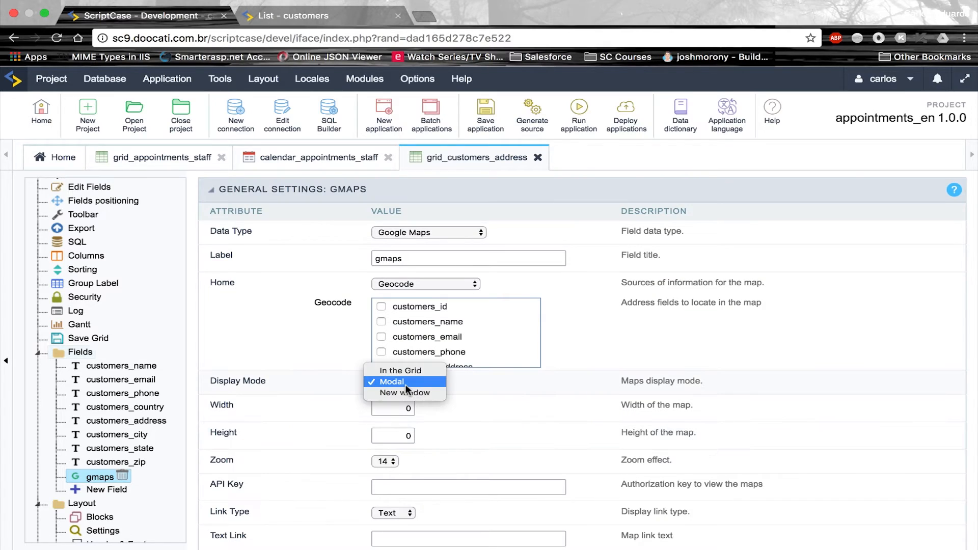
left_click(412, 371)
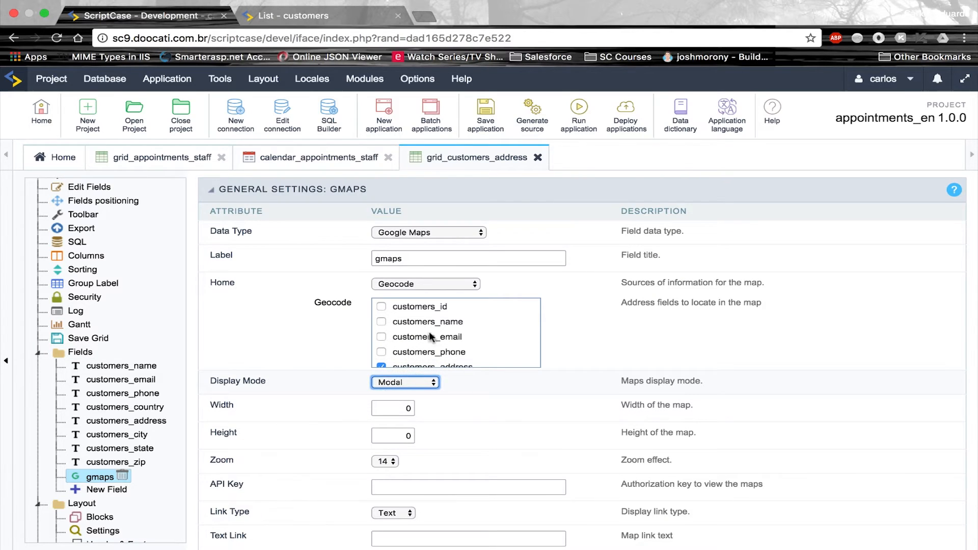
left_click(577, 119)
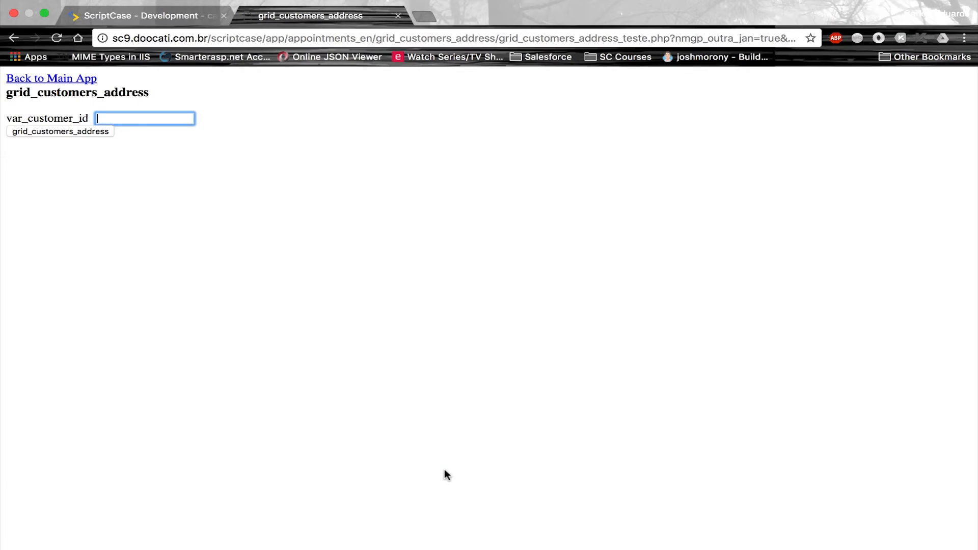
type("1")
key("Return")
scroll(515, 400, "down", 3)
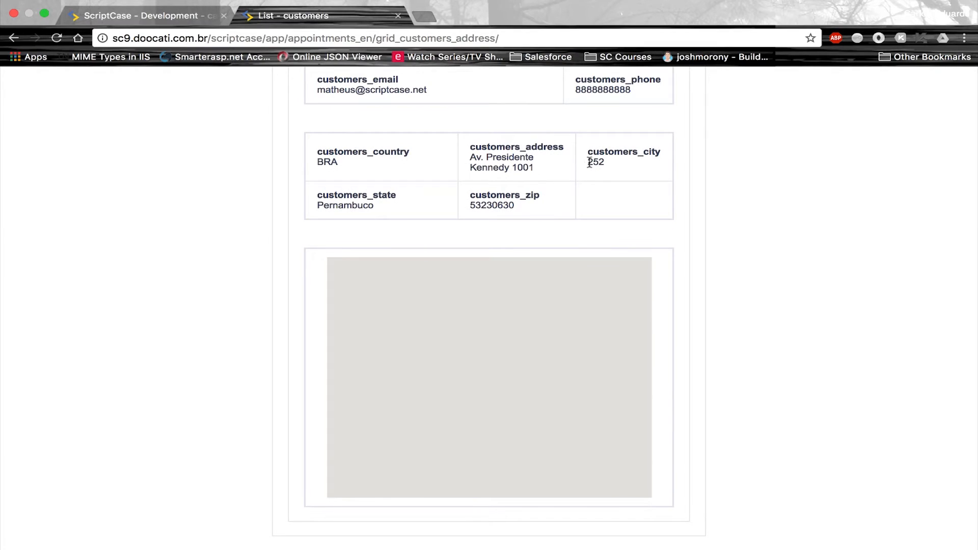
left_click(333, 162)
left_click(151, 15)
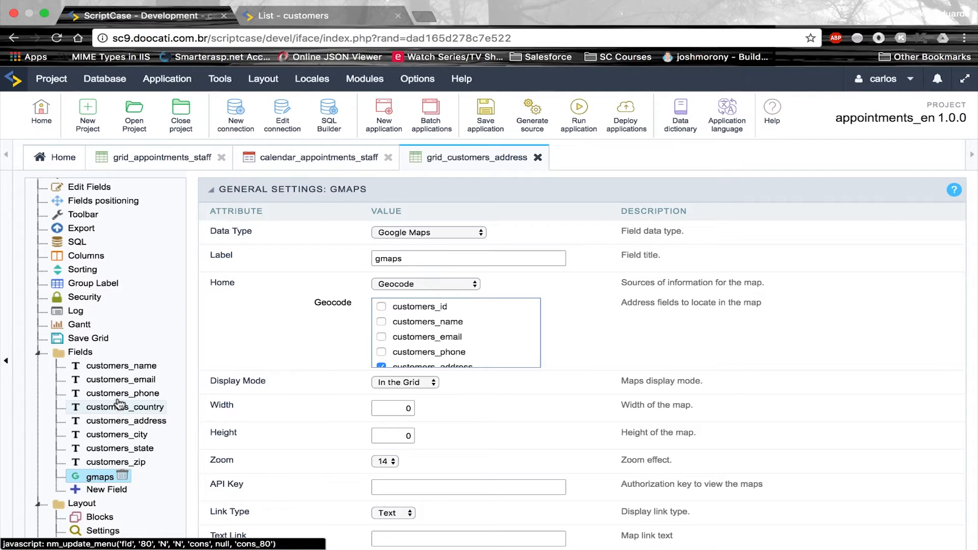
Give customers_country an Automatic lookup of Name by Code from the country table
left_click(135, 410)
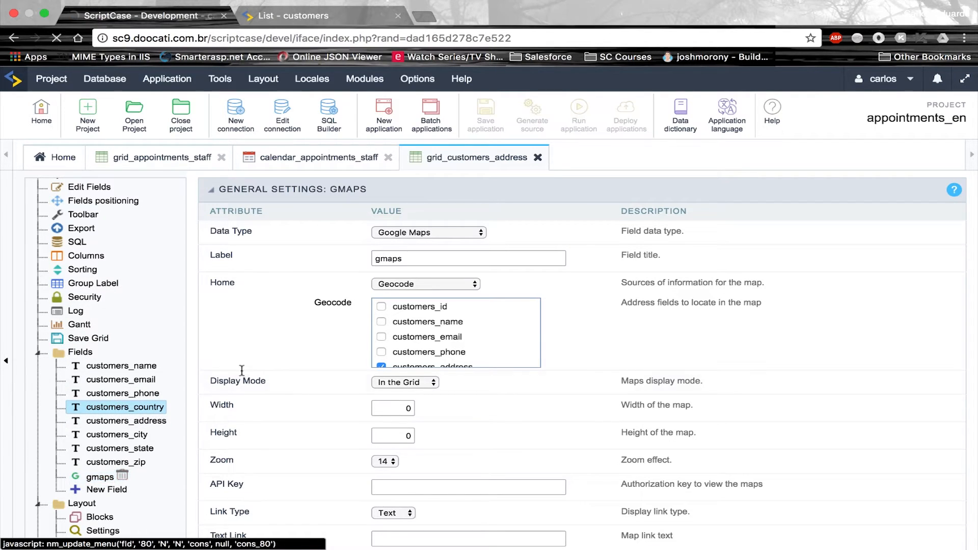
left_click(399, 451)
left_click(520, 462)
scroll(521, 461, "down", 3)
left_click(439, 347)
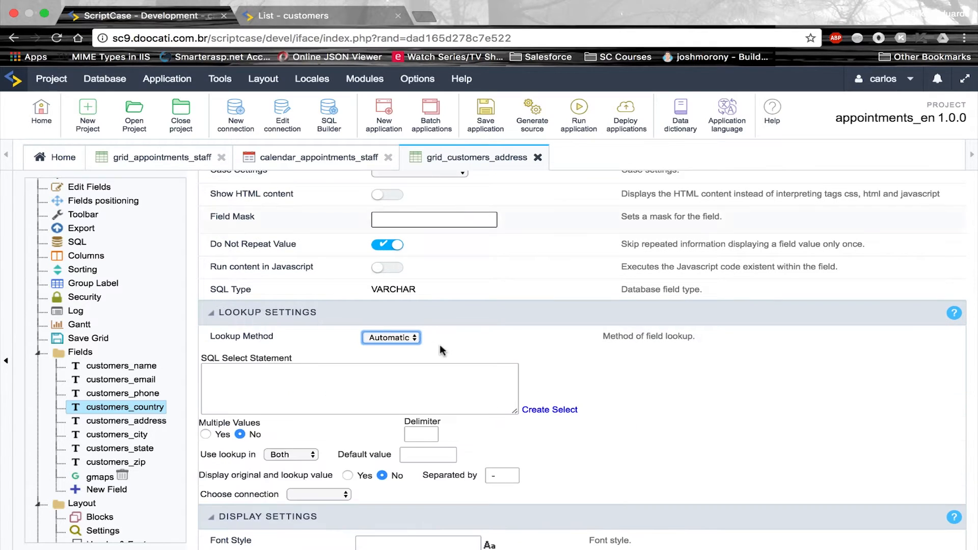
left_click(550, 410)
left_click(462, 395)
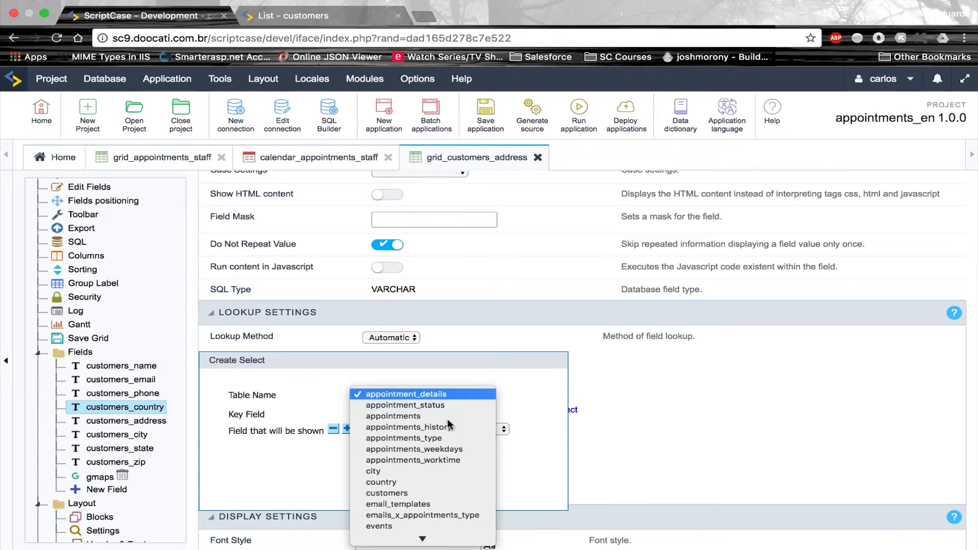
left_click(403, 487)
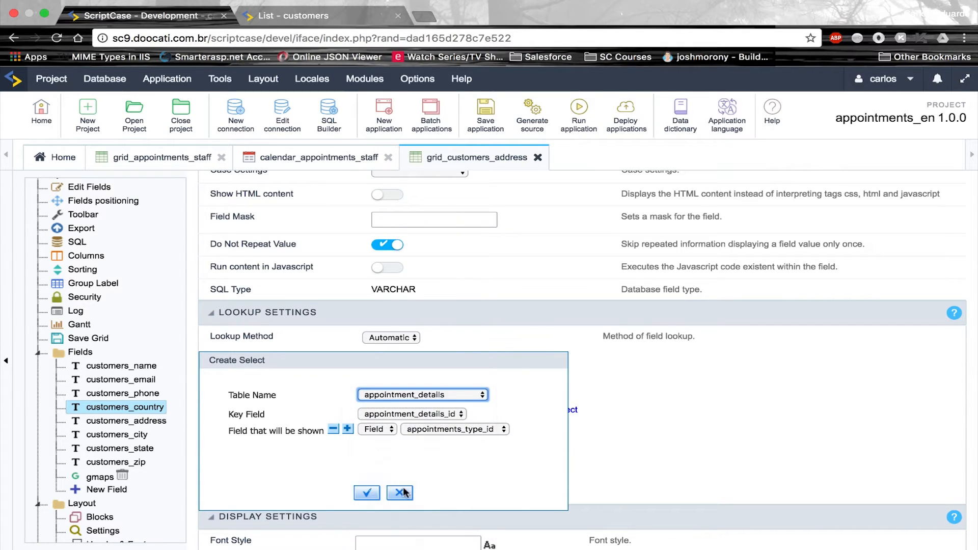
left_click(368, 493)
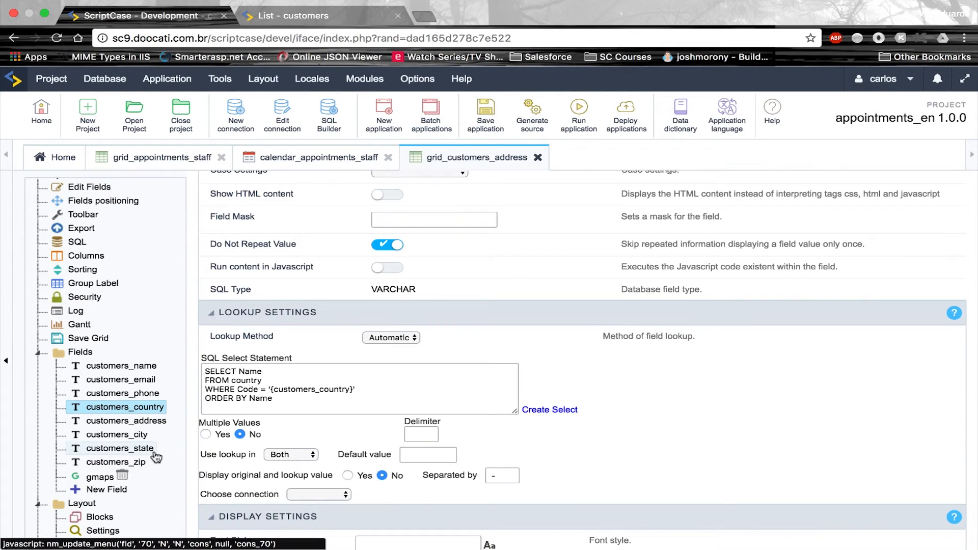
Save the form and set customers_city's Lookup Method to Automatic
left_click(142, 435)
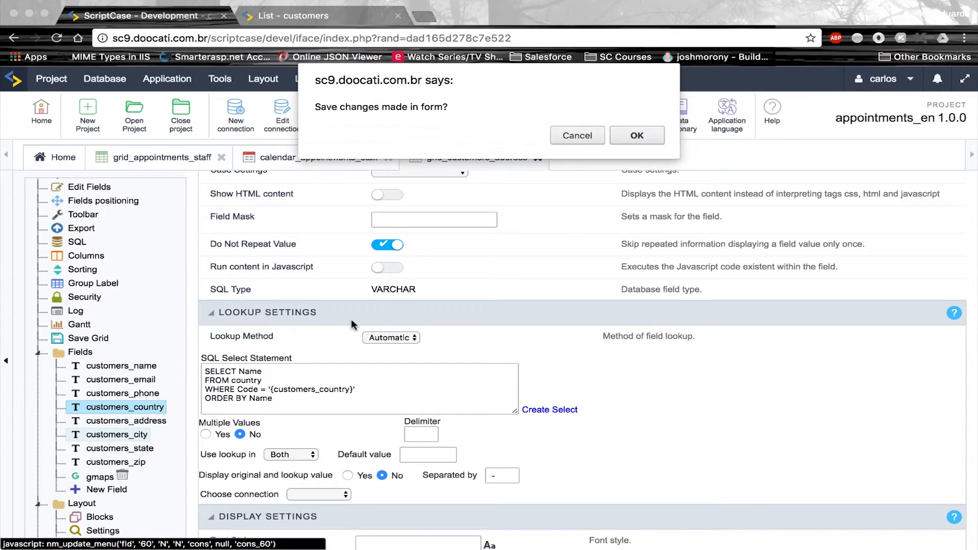
left_click(636, 139)
left_click(408, 473)
left_click(406, 481)
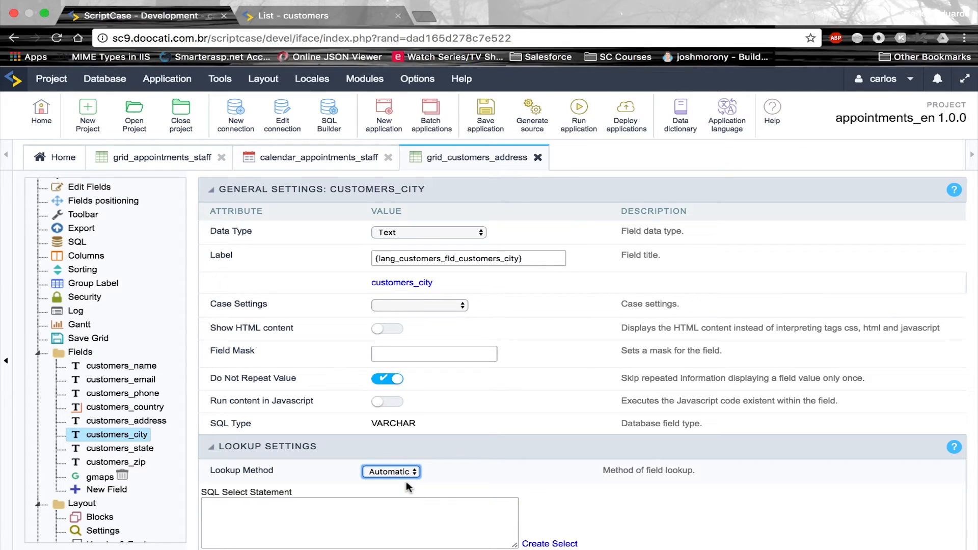
Build customers_city's lookup query from the city table, keyed on ID showing Name
left_click(551, 543)
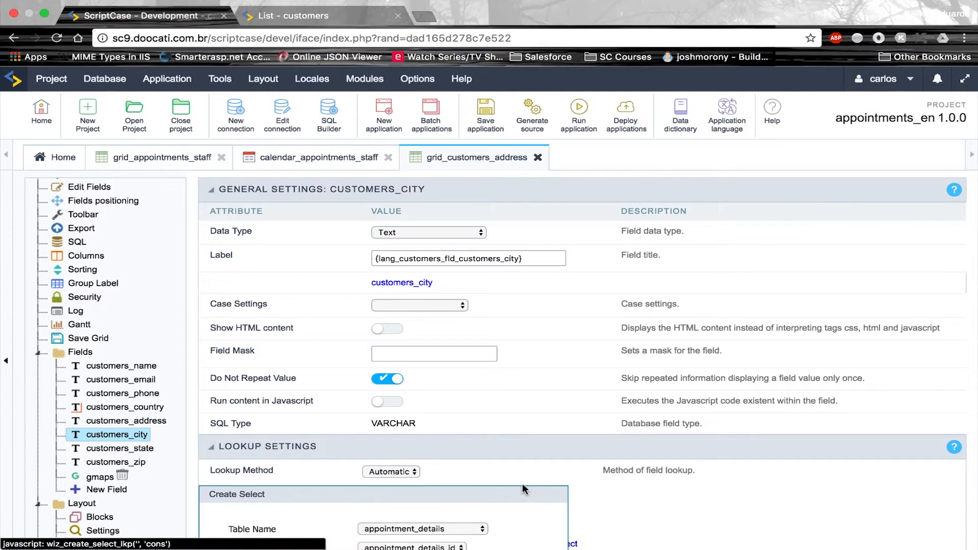
scroll(523, 487, "down", 3)
left_click(467, 455)
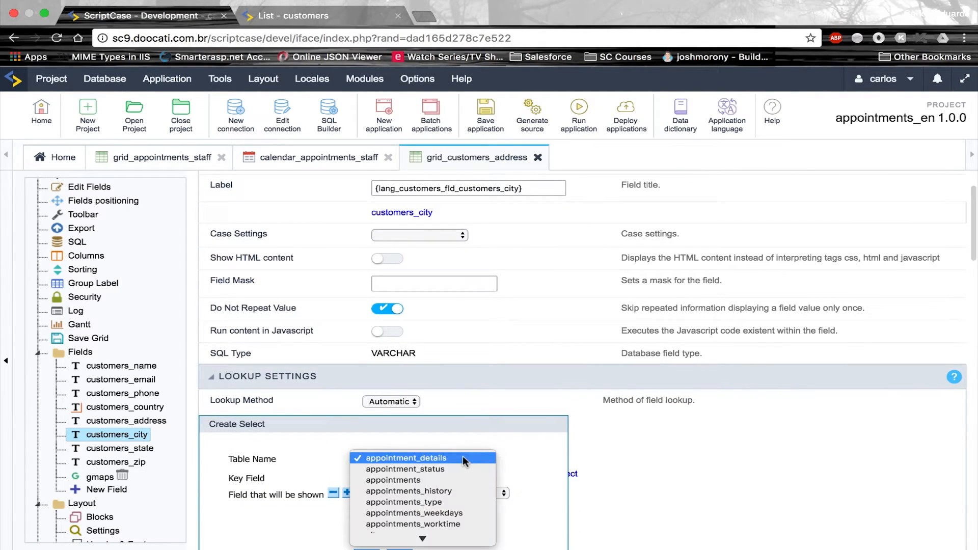
scroll(440, 509, "down", 2)
left_click(442, 482)
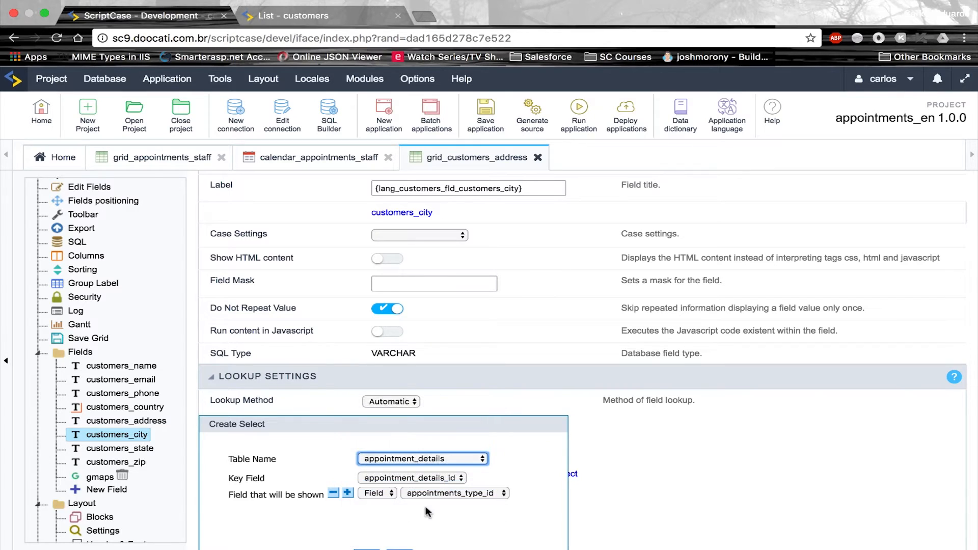
scroll(415, 524, "down", 2)
left_click(367, 520)
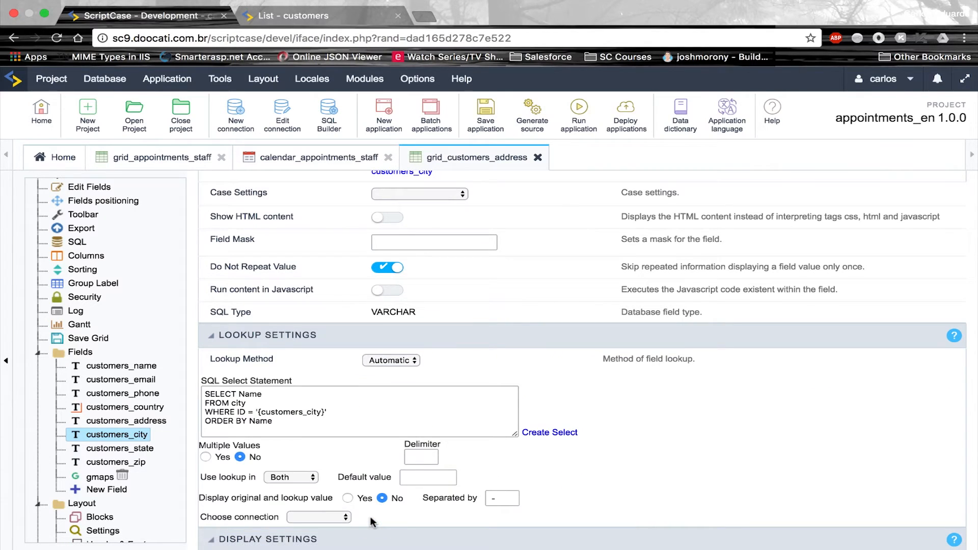
Rerun the grid and check the city now displays as Olinda
left_click(567, 113)
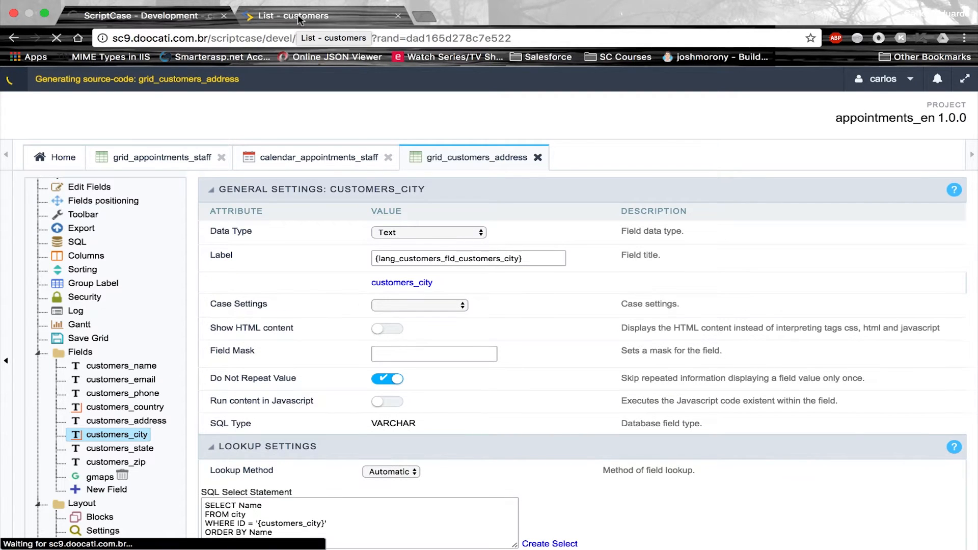
left_click(293, 17)
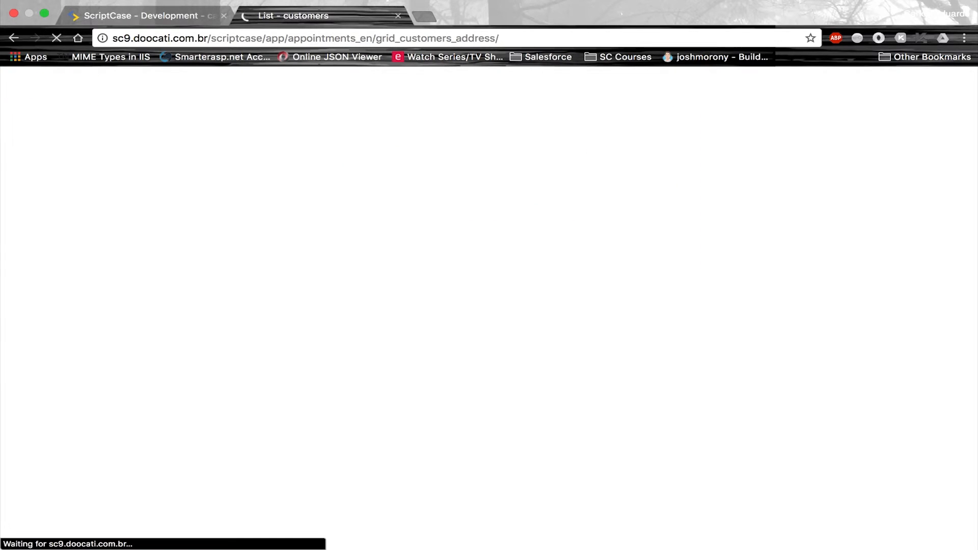
scroll(240, 365, "down", 2)
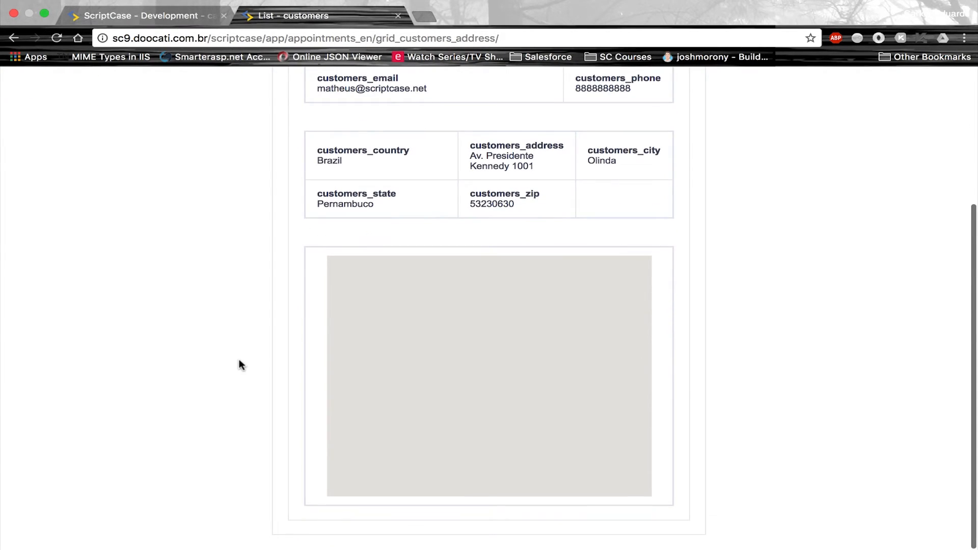
left_click(965, 38)
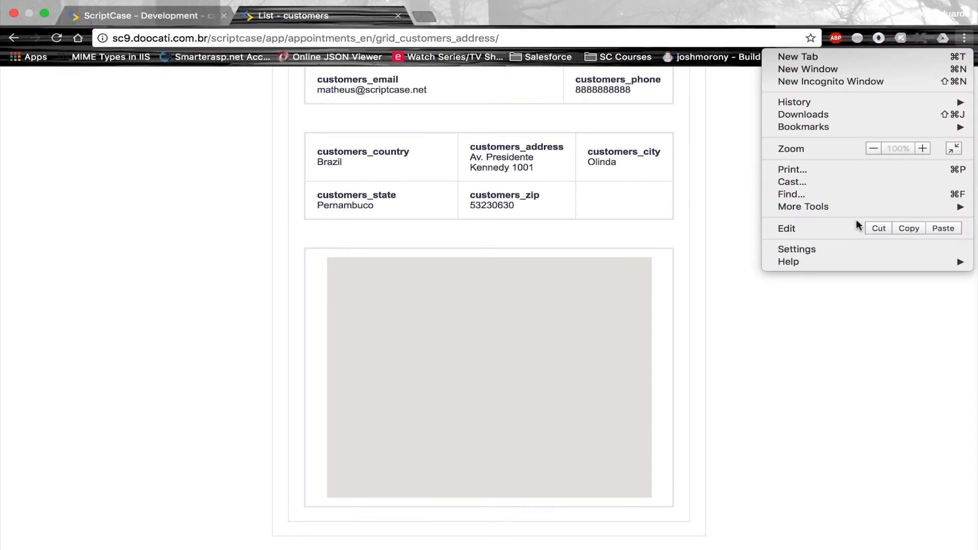
Open Chrome's DevTools Console and follow the error's link to Google's Get API Key documentation
mouse_move(795, 207)
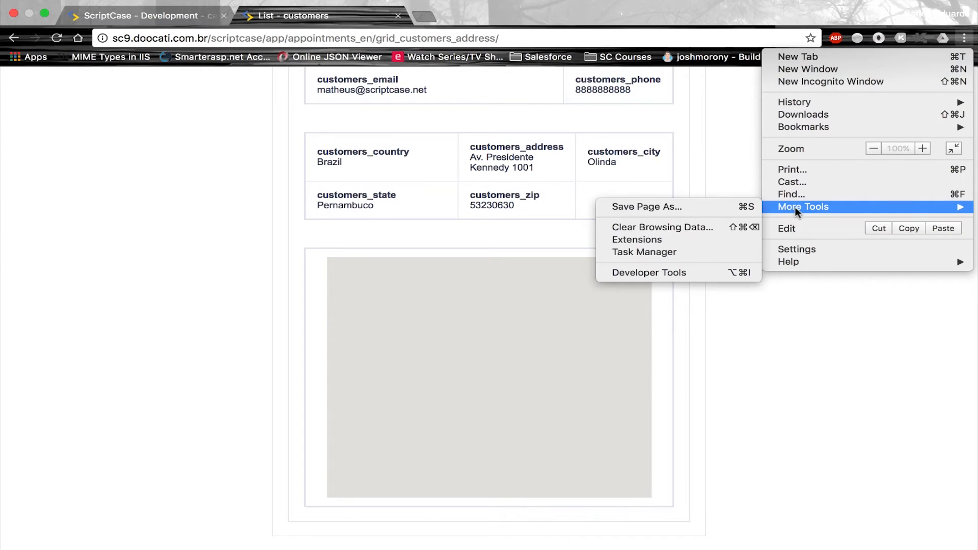
left_click(682, 272)
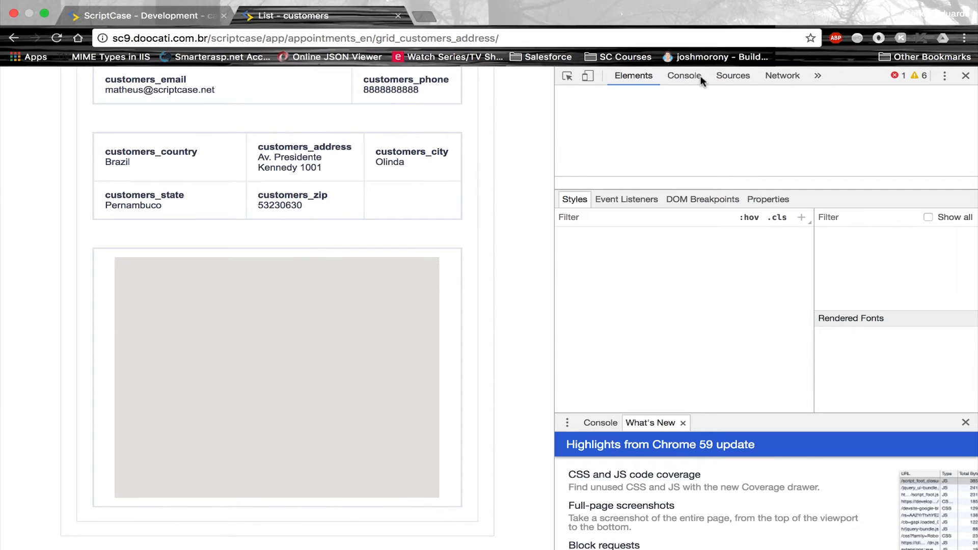
left_click(685, 75)
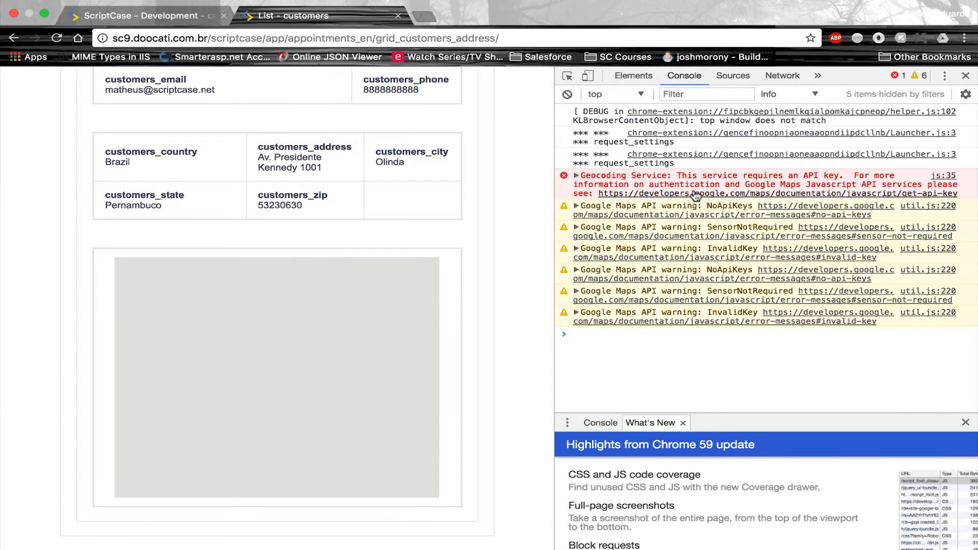
left_click(638, 197)
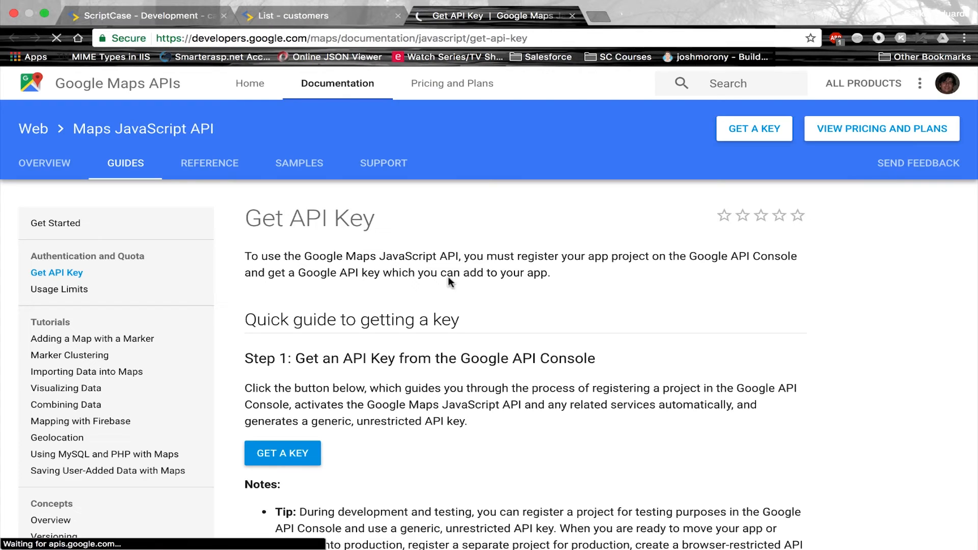
scroll(441, 396, "down", 3)
Create a Google Maps project named Appointments with the API enabled, obtain its key, and close the page
left_click(305, 376)
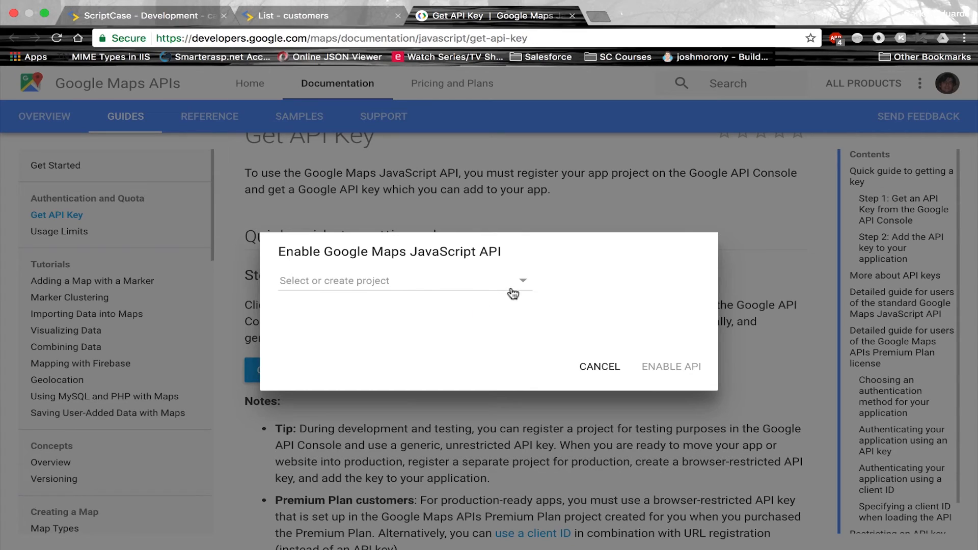
left_click(519, 289)
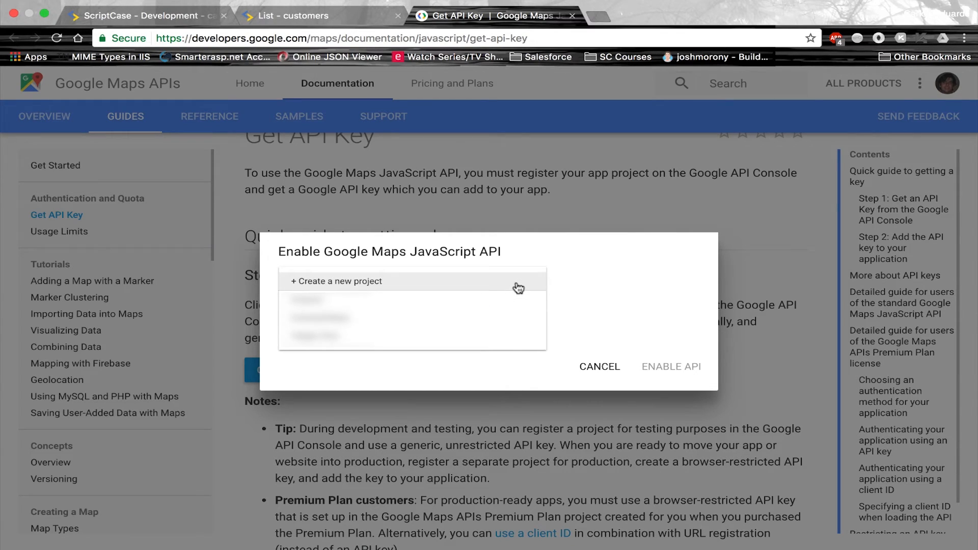
left_click(517, 284)
type("Appoi")
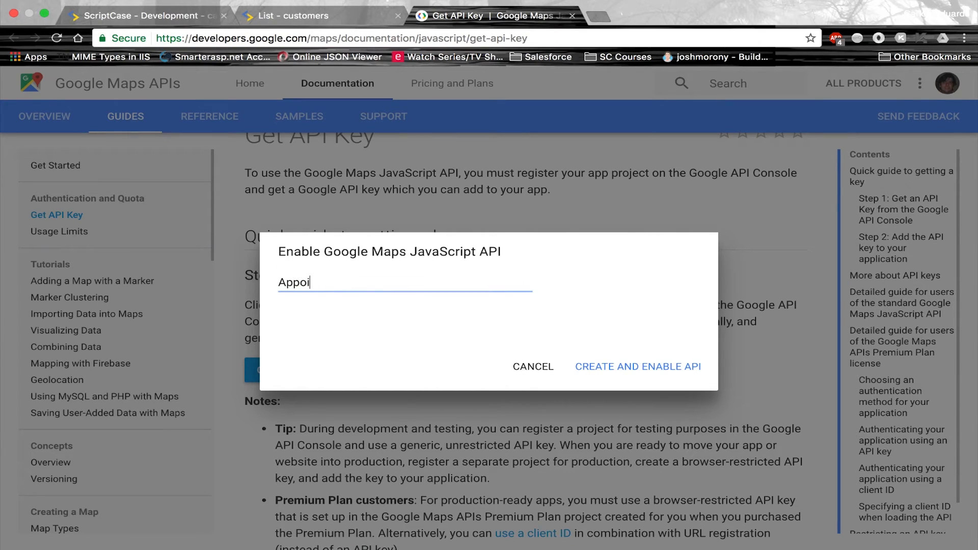
type("ntments")
left_click(590, 367)
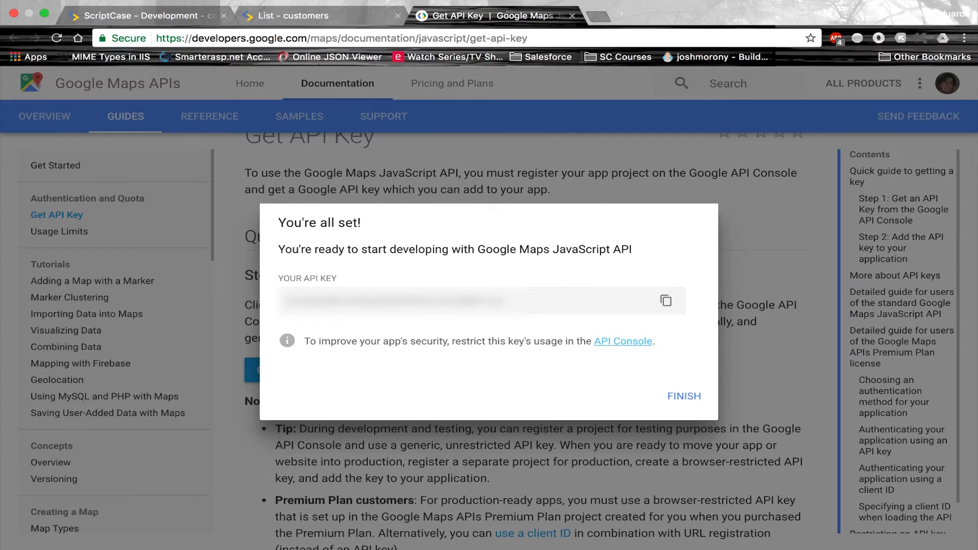
left_click(573, 16)
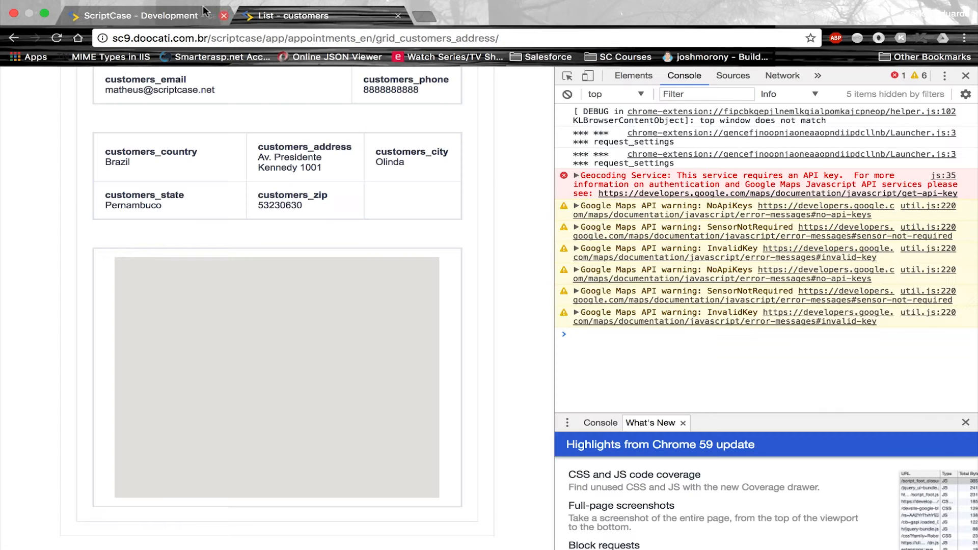
Close DevTools, paste the new key into gmaps' API Key setting, and rerun the grid
left_click(175, 19)
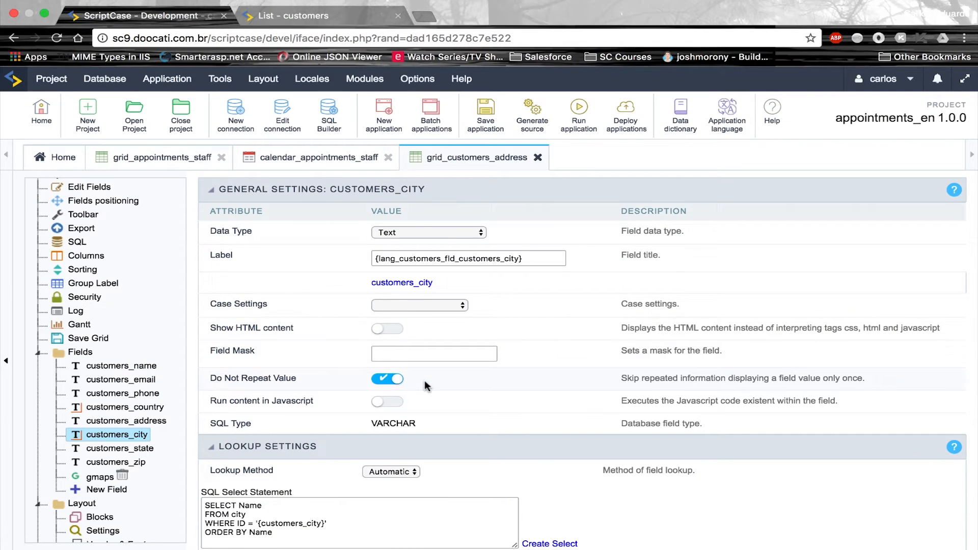
left_click(81, 479)
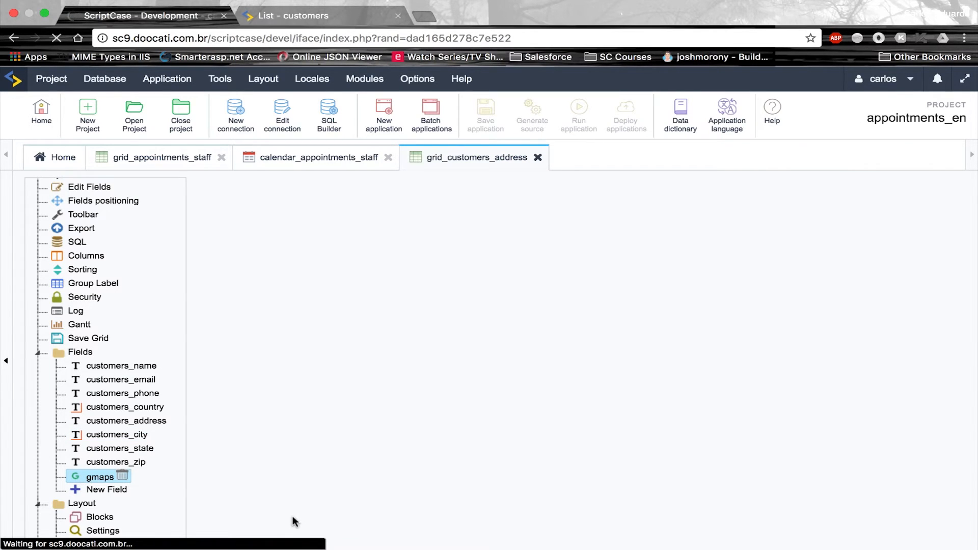
left_click(338, 16)
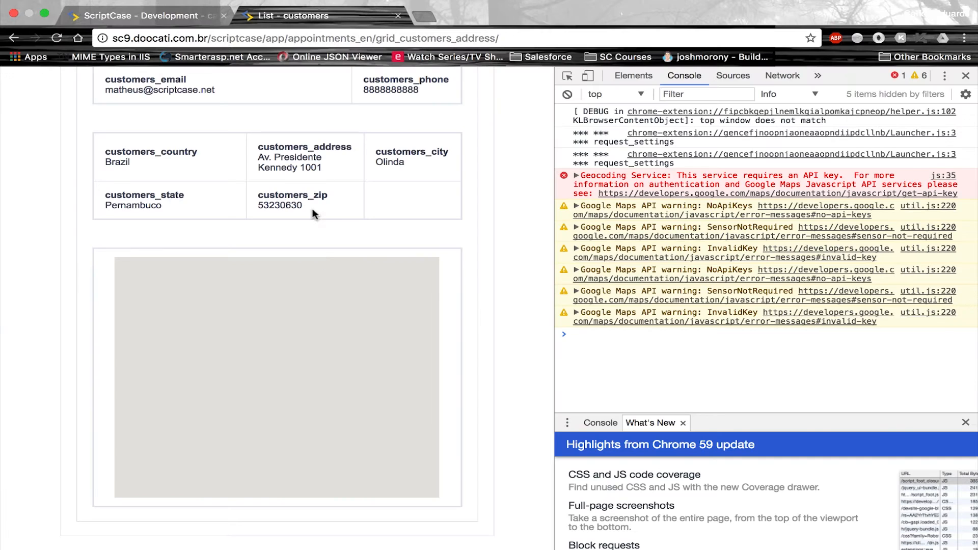
left_click(965, 77)
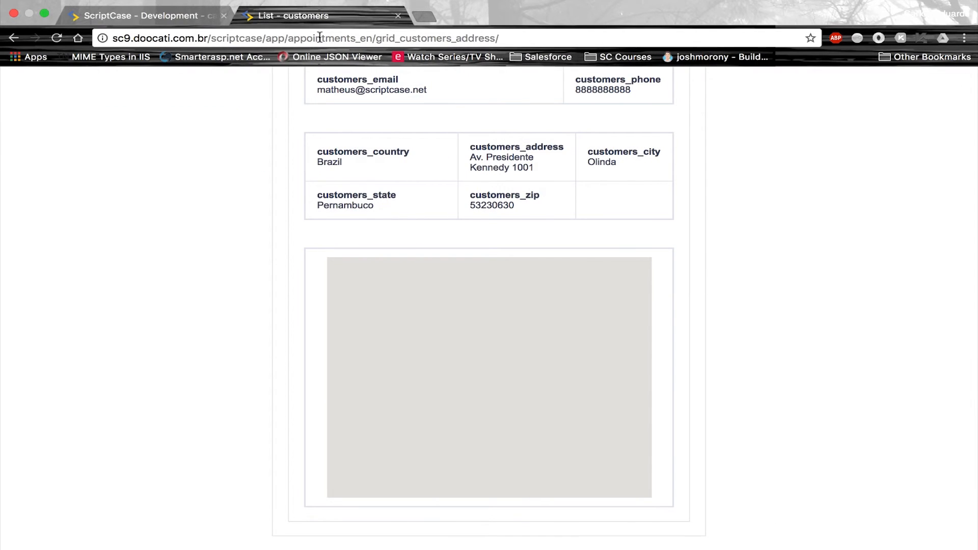
left_click(170, 21)
left_click(443, 489)
key("super+v")
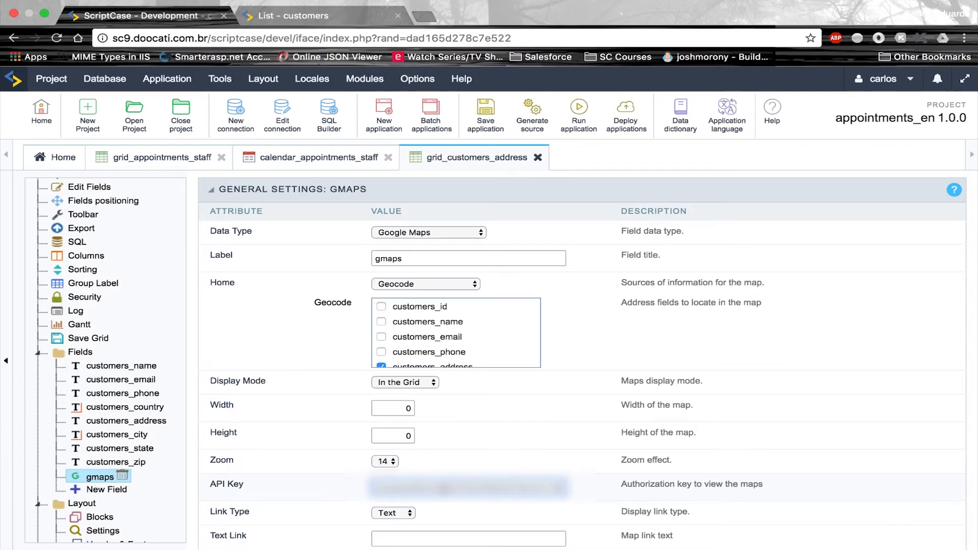
left_click(461, 78)
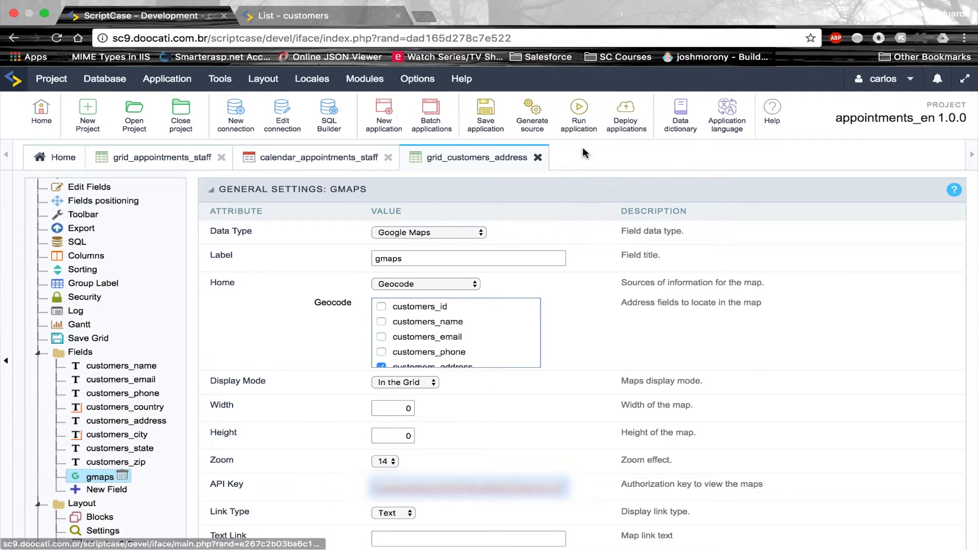
left_click(581, 123)
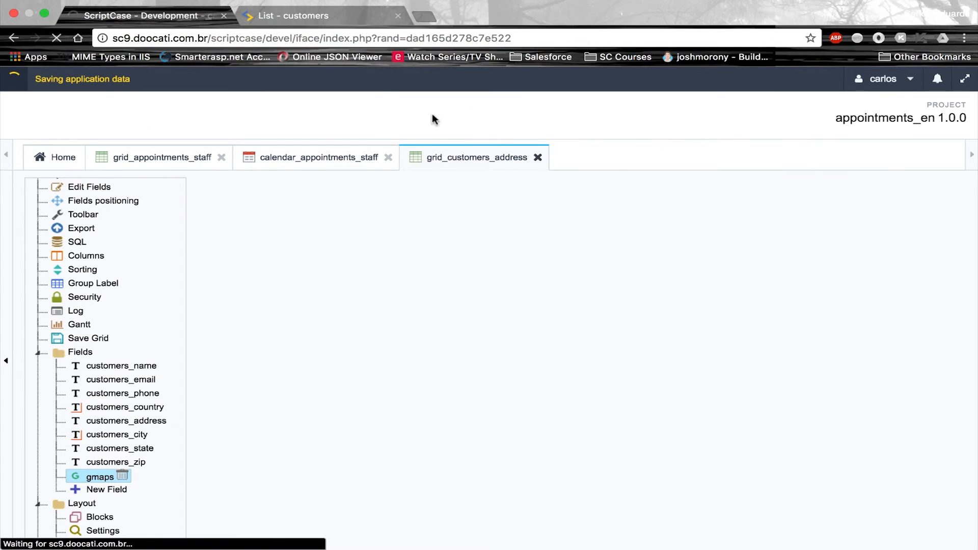
left_click(327, 17)
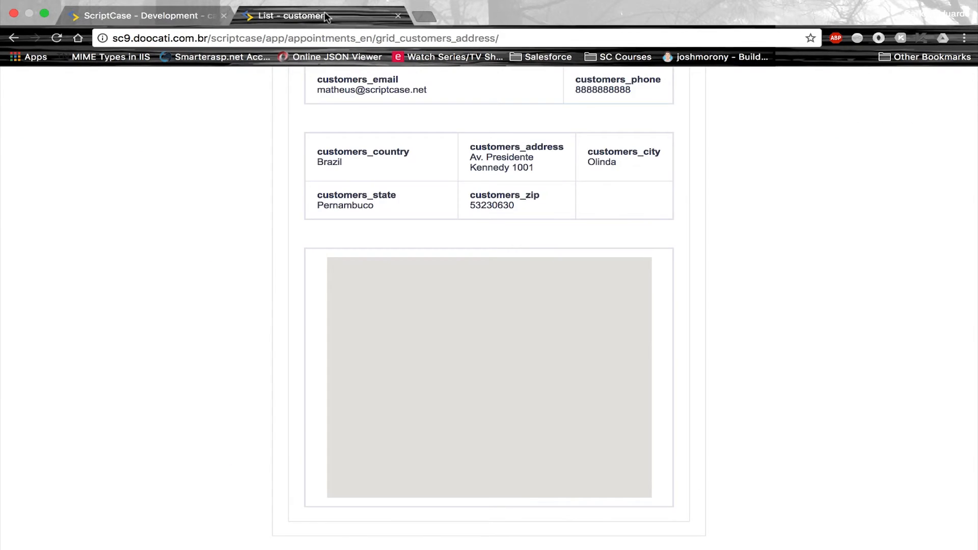
Load customer 1 and scroll to the map marking the Olinda address, then return to development
type("1")
key("Return")
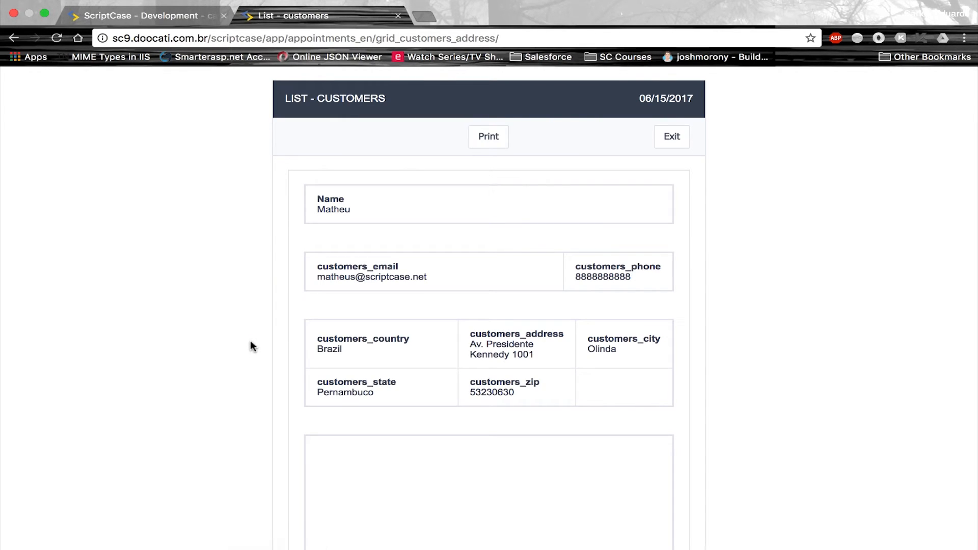
scroll(250, 340, "down", 3)
scroll(250, 347, "down", 2)
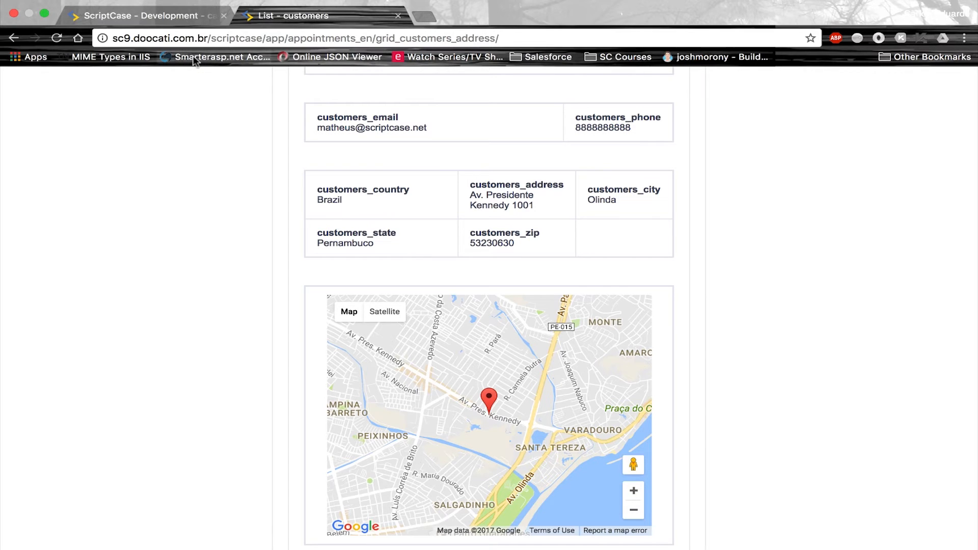
left_click(178, 19)
Switch to calendar_appointments_staff and expand its Buttons section in the tree
left_click(278, 162)
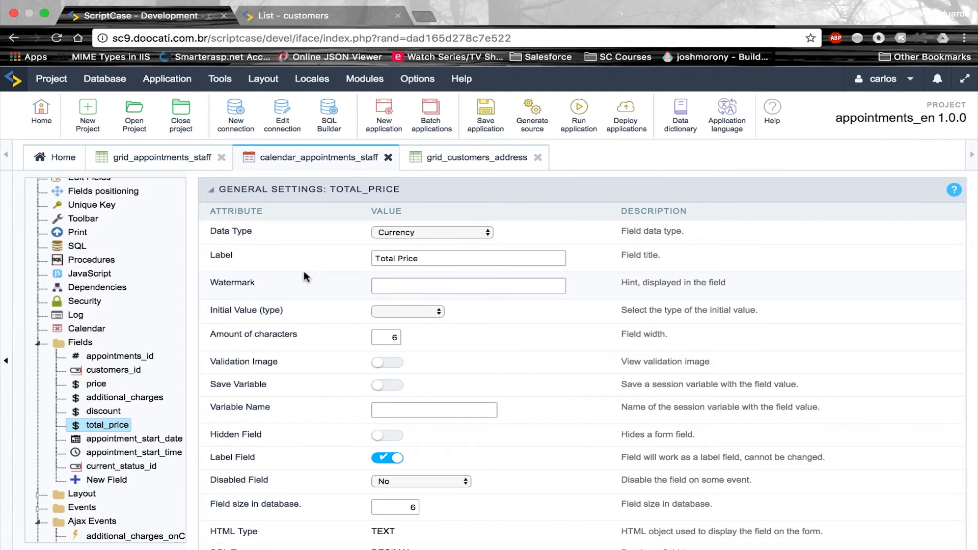
left_click(37, 343)
left_click(37, 385)
left_click(37, 398)
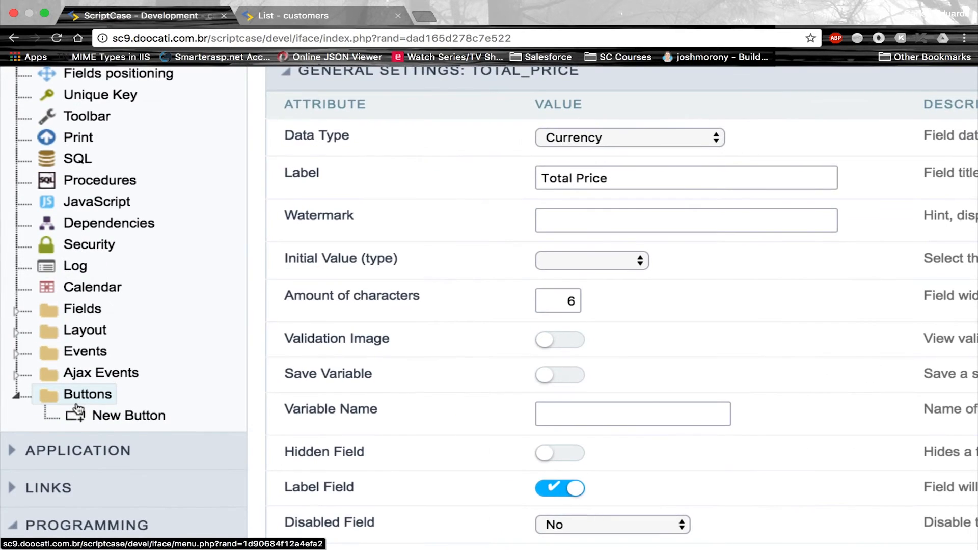
Create a new Link-type button named Address
left_click(78, 410)
left_click(581, 243)
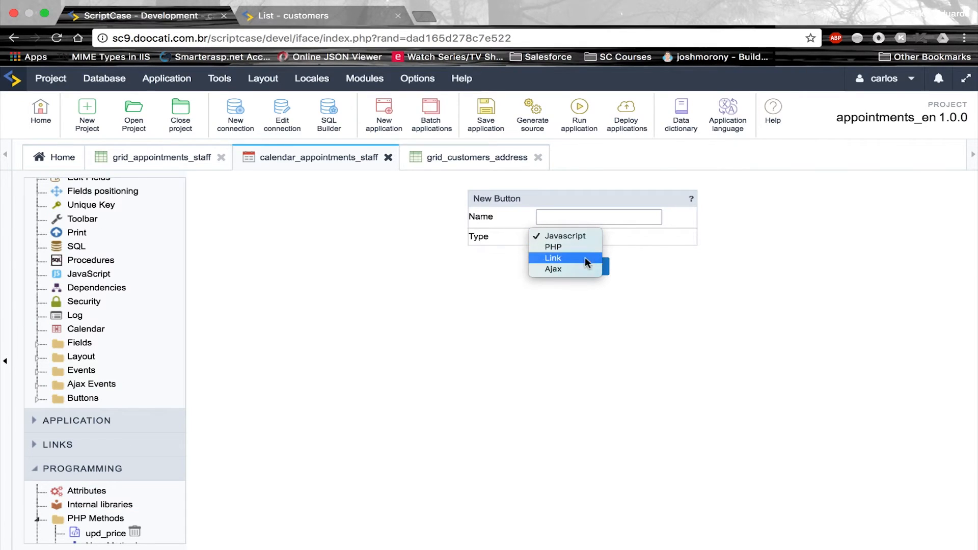
left_click(586, 257)
left_click(603, 218)
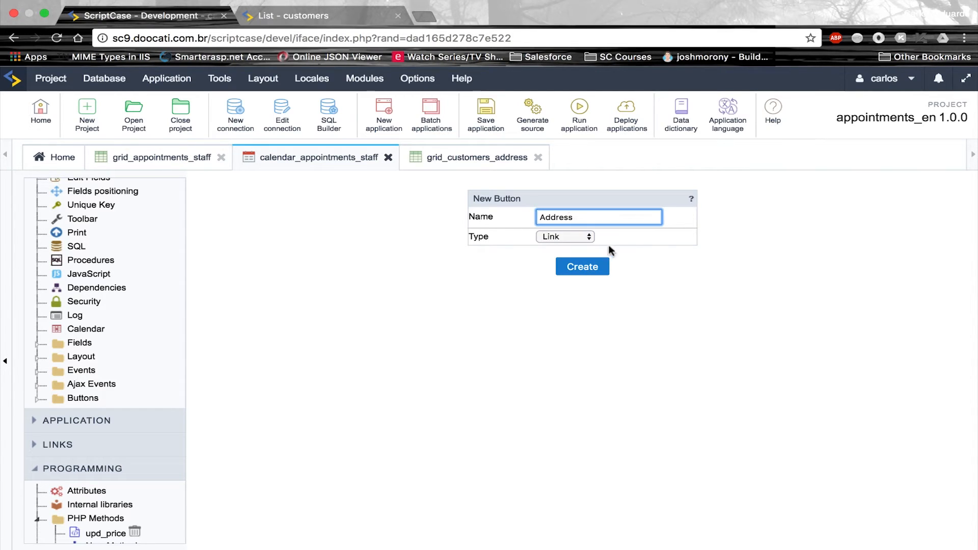
left_click(595, 268)
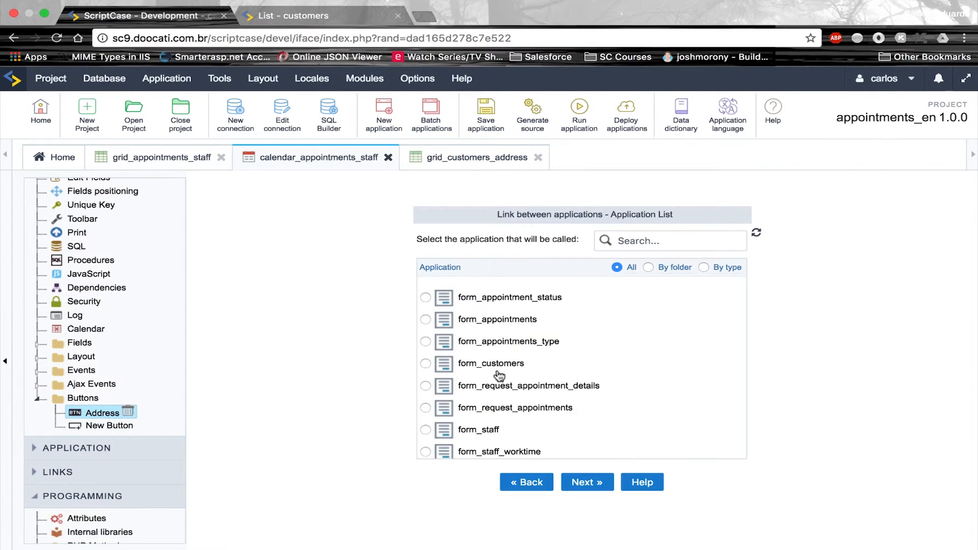
Link the button to grid_customers_address, passing the field customers_id as var_customer_id
scroll(498, 375, "down", 5)
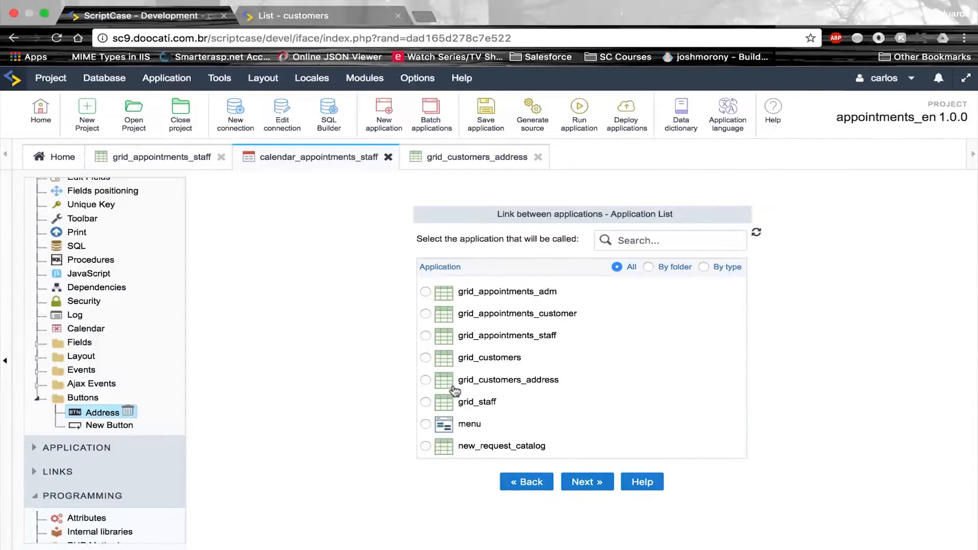
left_click(428, 382)
left_click(576, 483)
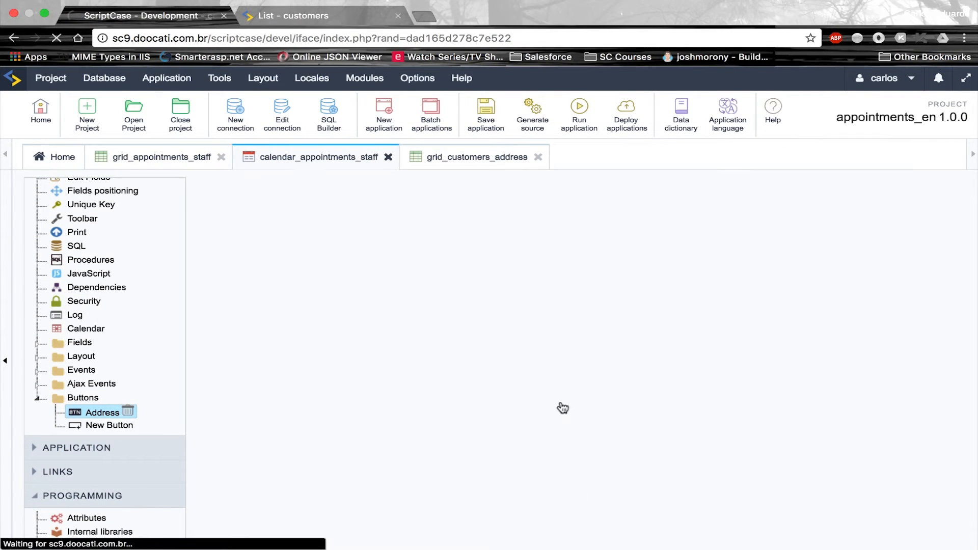
left_click(539, 262)
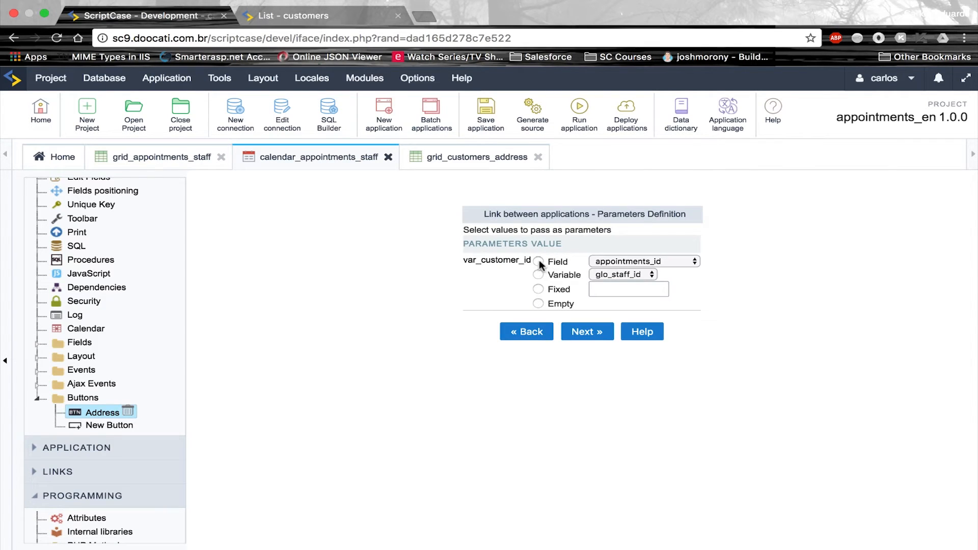
left_click(622, 260)
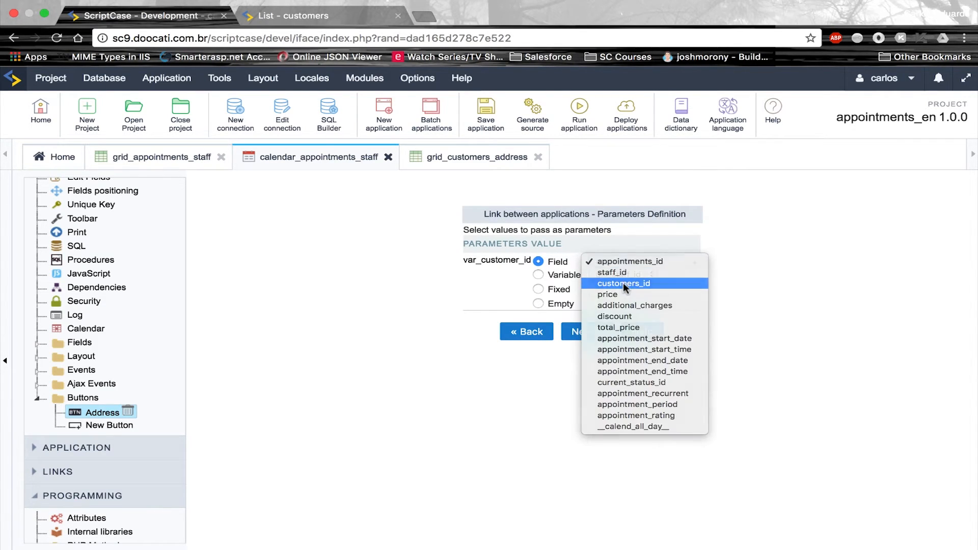
left_click(623, 283)
double_click(498, 255)
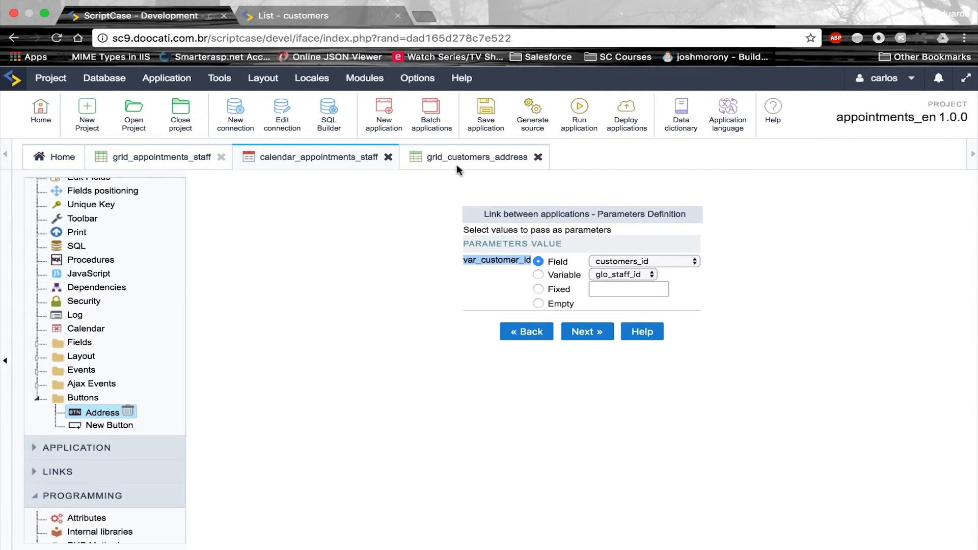
left_click(591, 335)
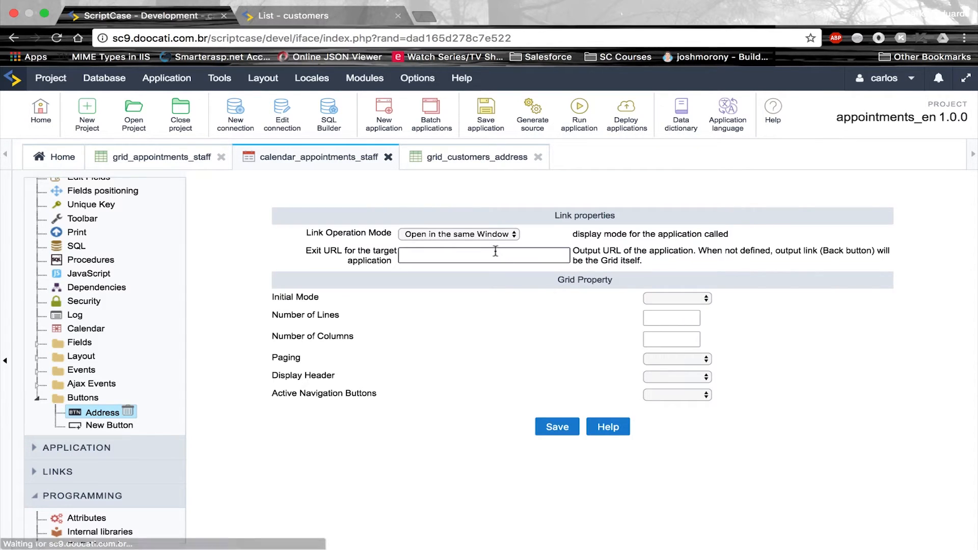
Open the link in another window as a tab titled 'Customer Address', and save
left_click(491, 235)
left_click(485, 246)
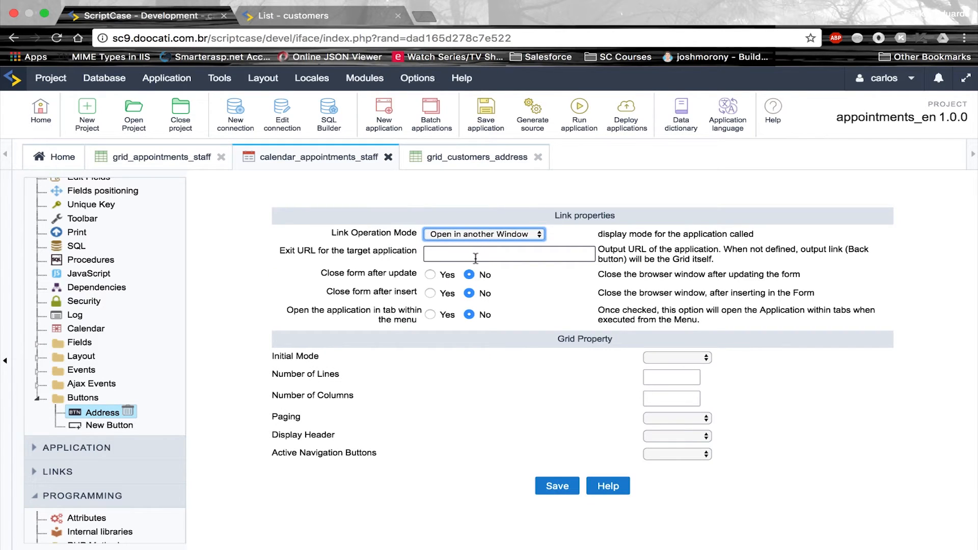
left_click(431, 314)
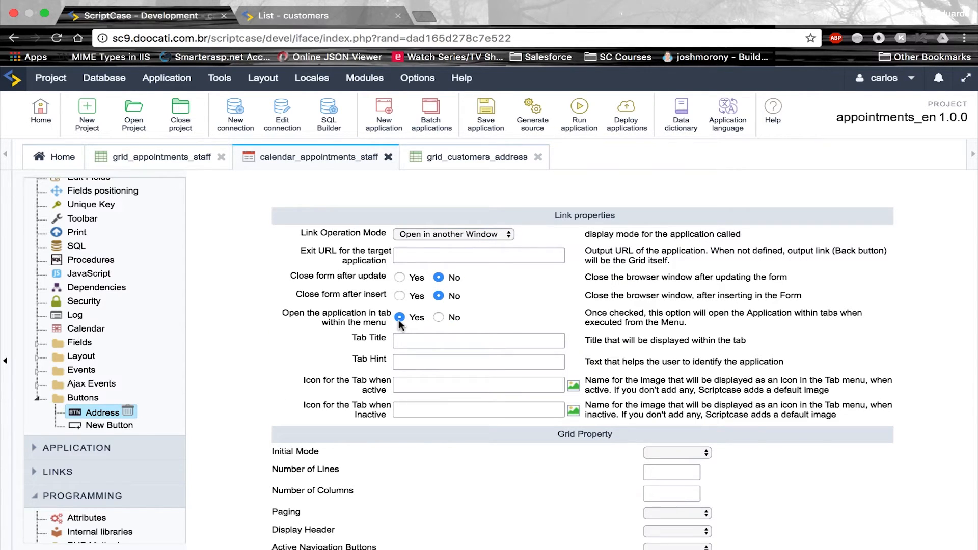
left_click(403, 344)
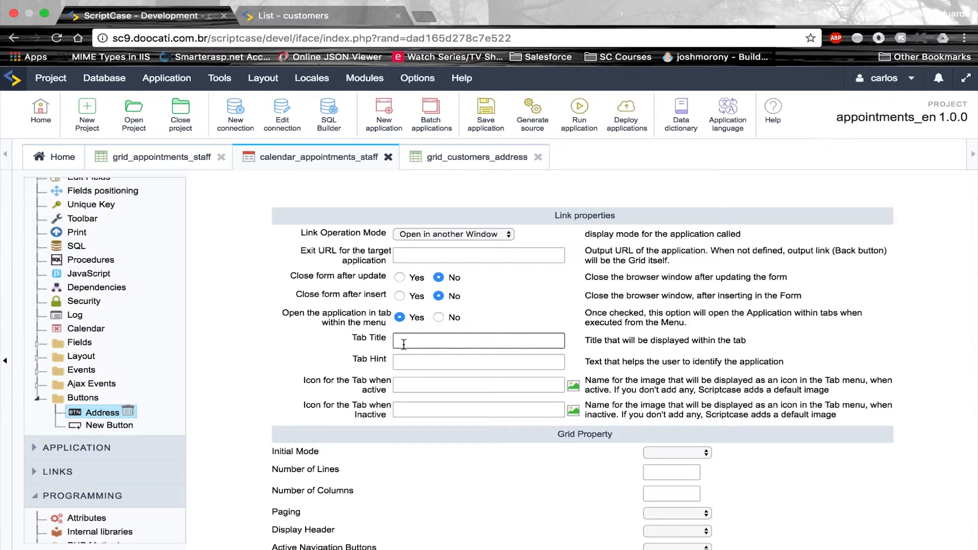
left_click(404, 344)
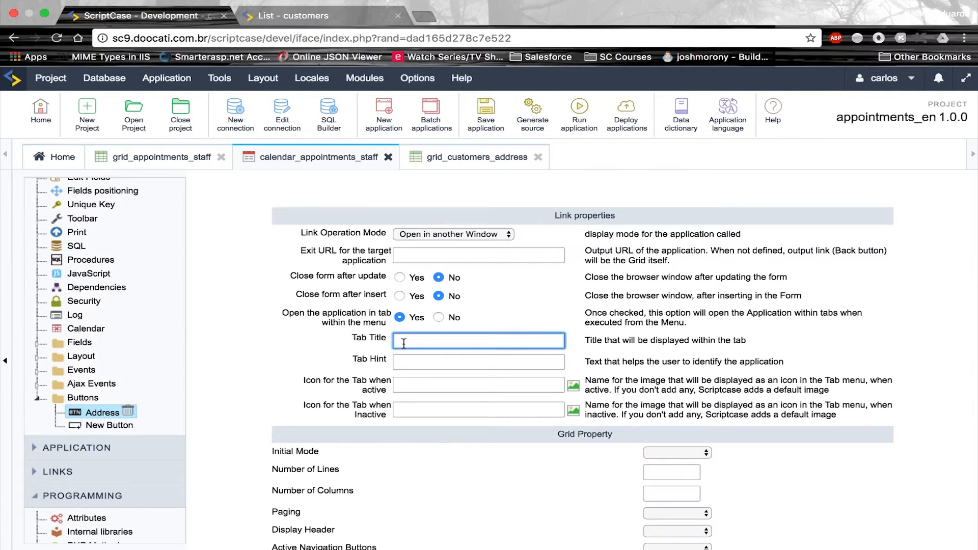
type("Customer Address")
scroll(450, 423, "down", 1)
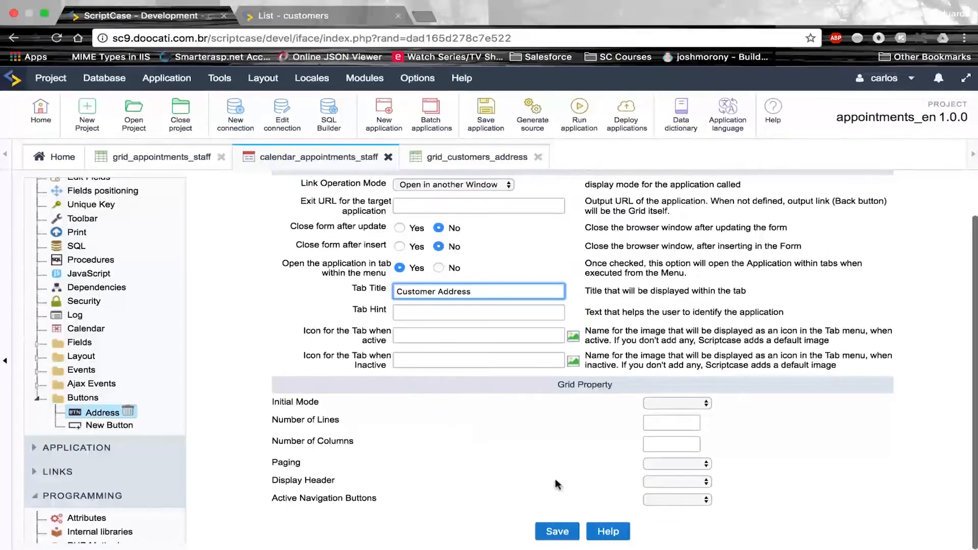
left_click(551, 529)
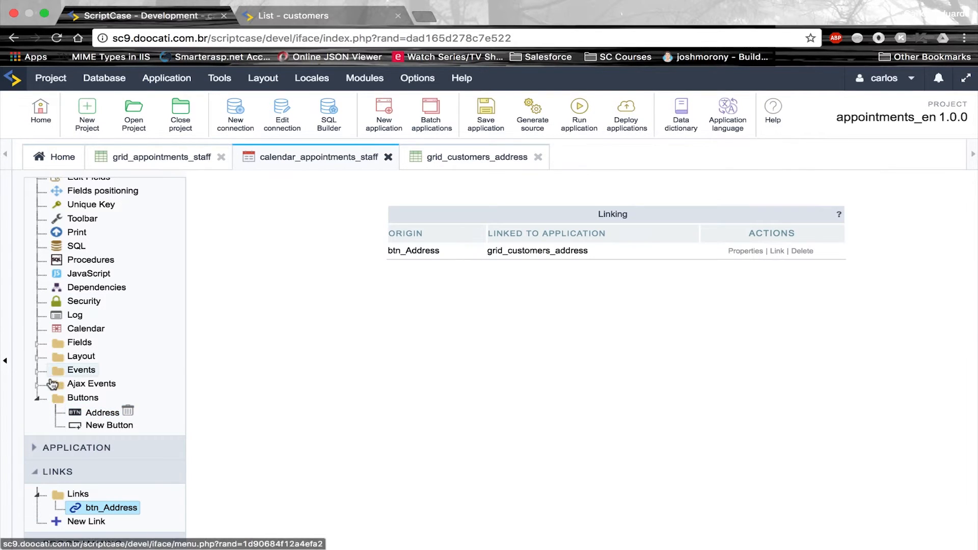
Open onLoad.txt from Calendar > calendar_appointments in TextEdit, then go back to the browser
left_click(37, 400)
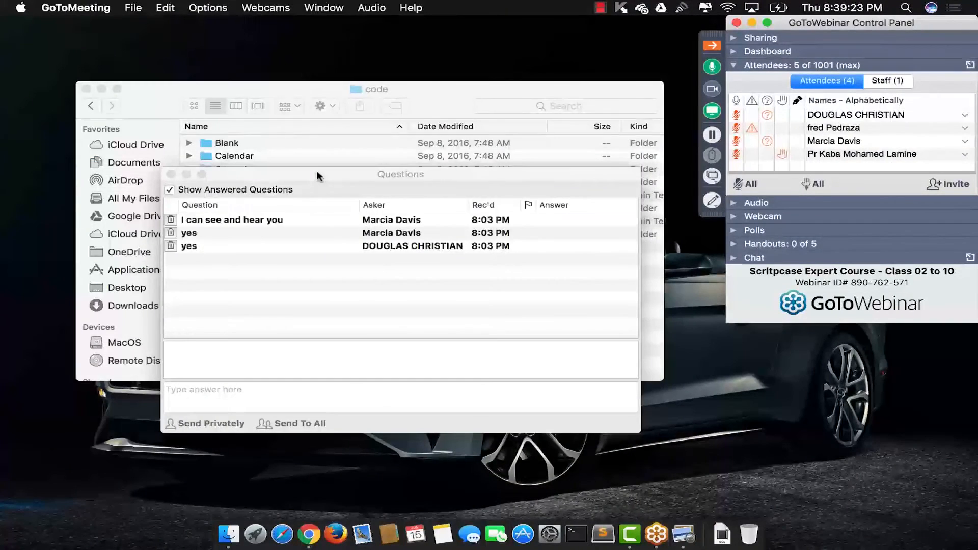
left_click(171, 175)
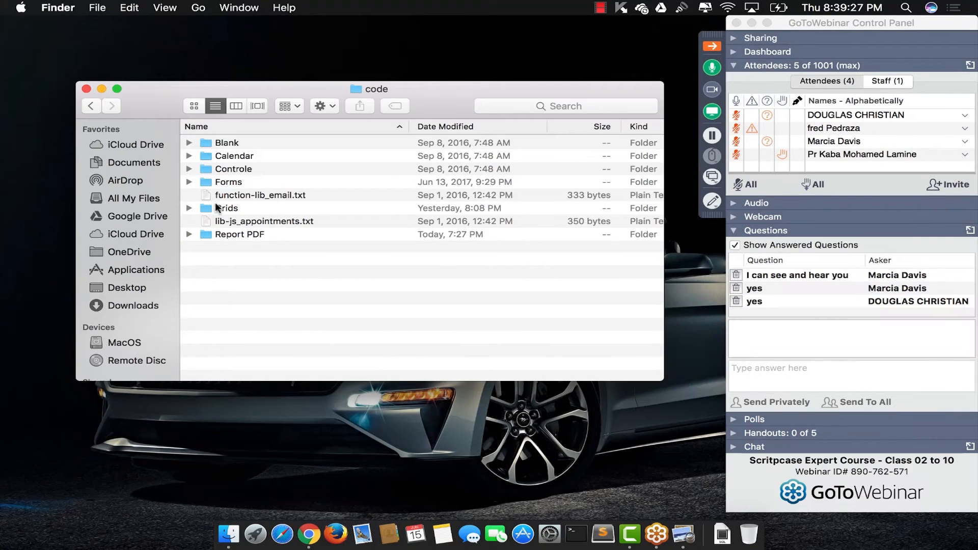
left_click(187, 157)
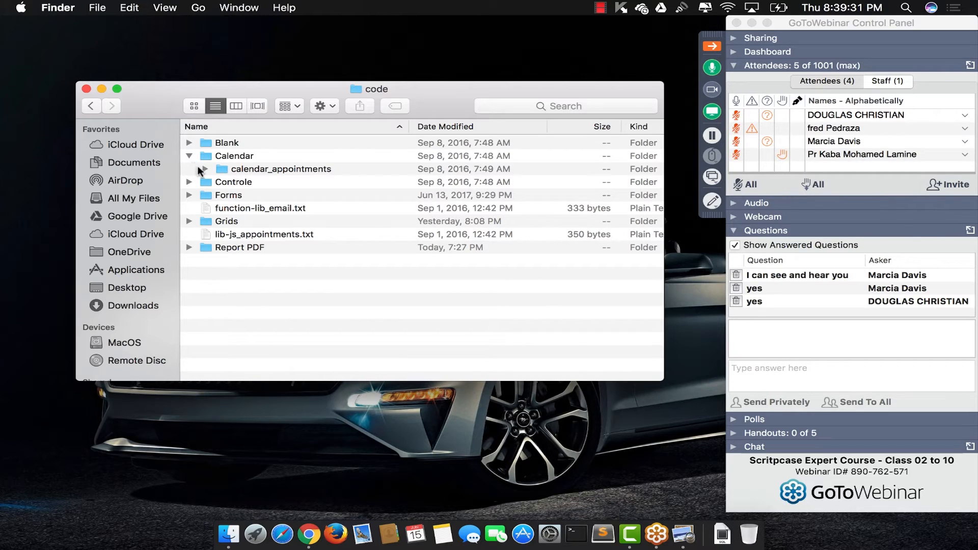
left_click(199, 168)
left_click(206, 168)
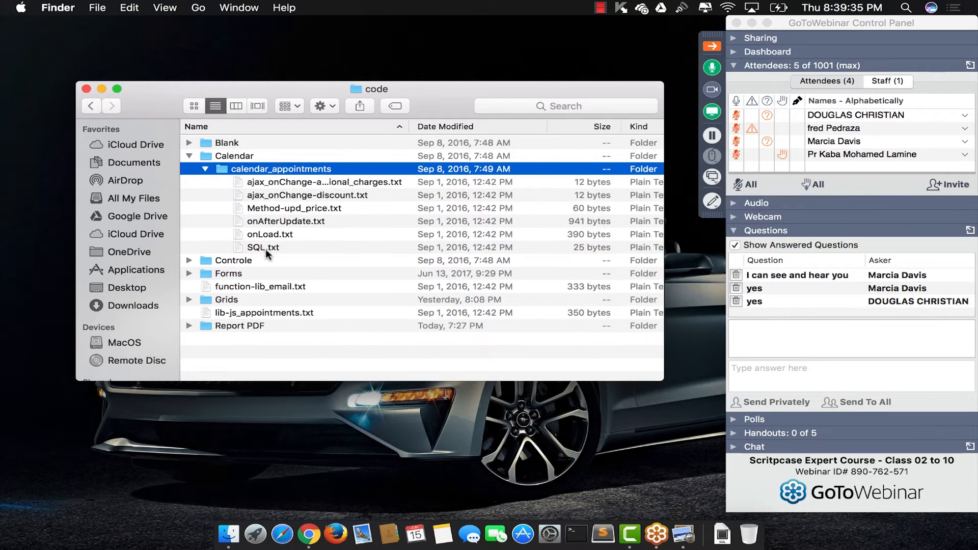
left_click(283, 233)
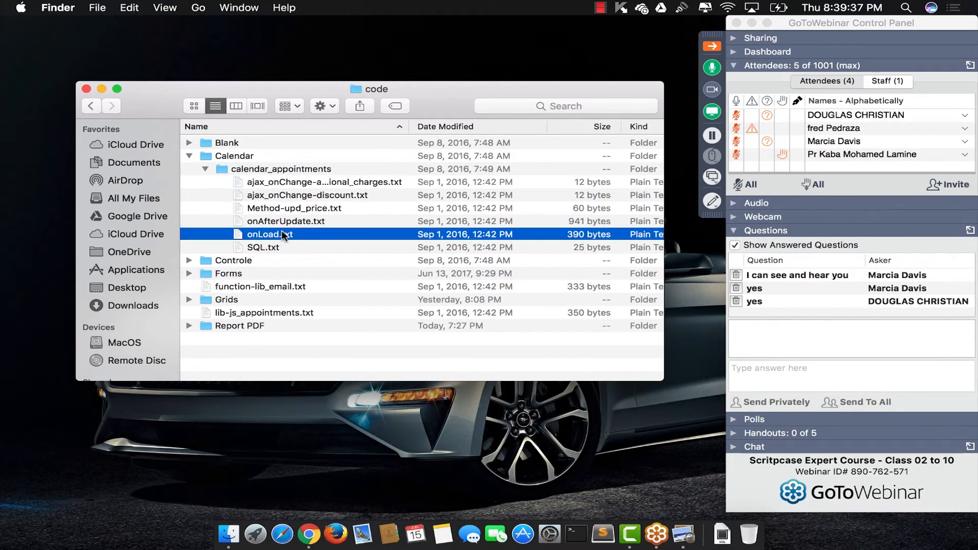
double_click(283, 234)
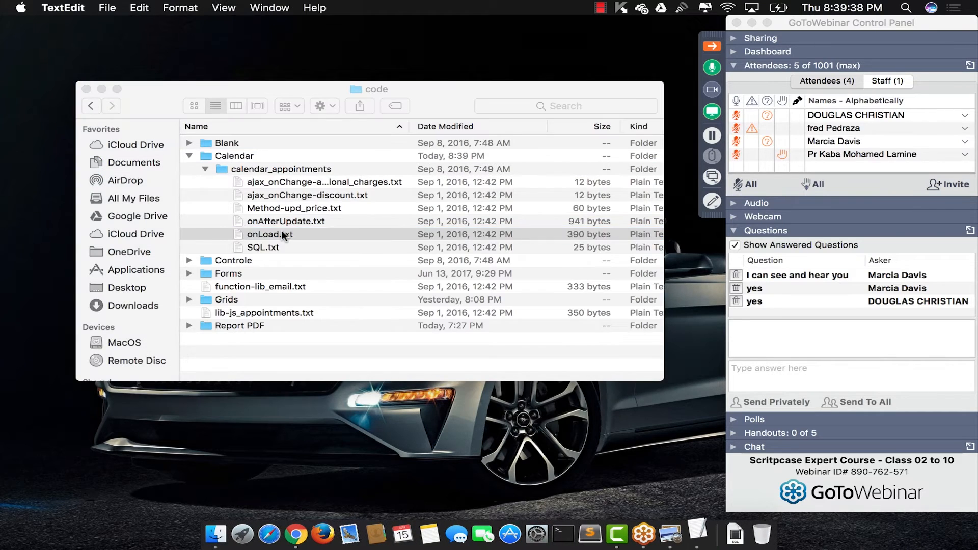
key("ctrl+Right")
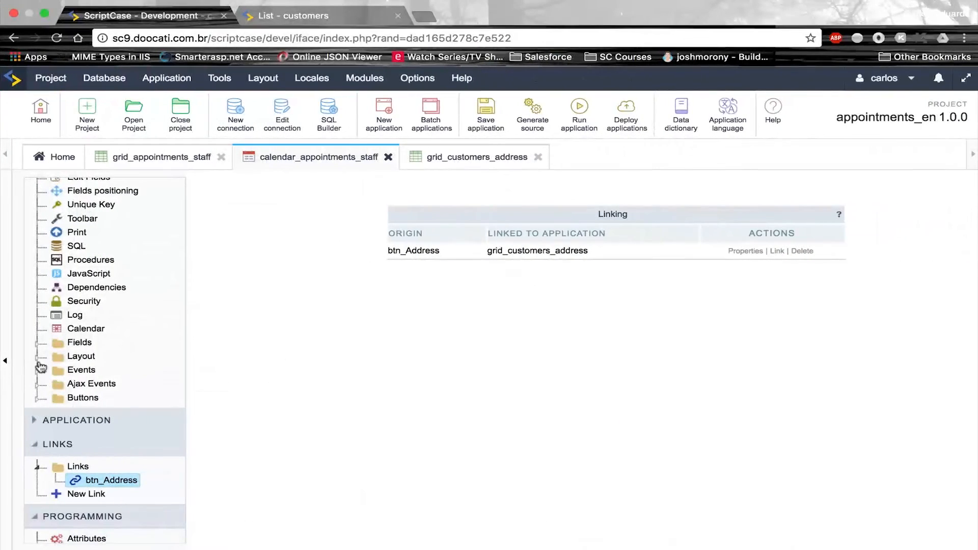
Review the onLoad code using var_old_price, current_status_id and sc_btn_display, then save the application
left_click(41, 372)
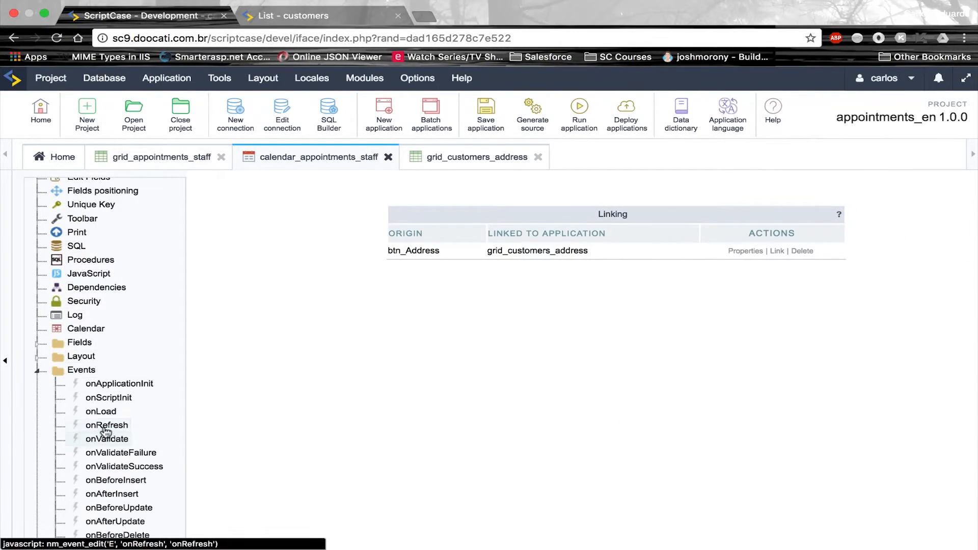
left_click(111, 414)
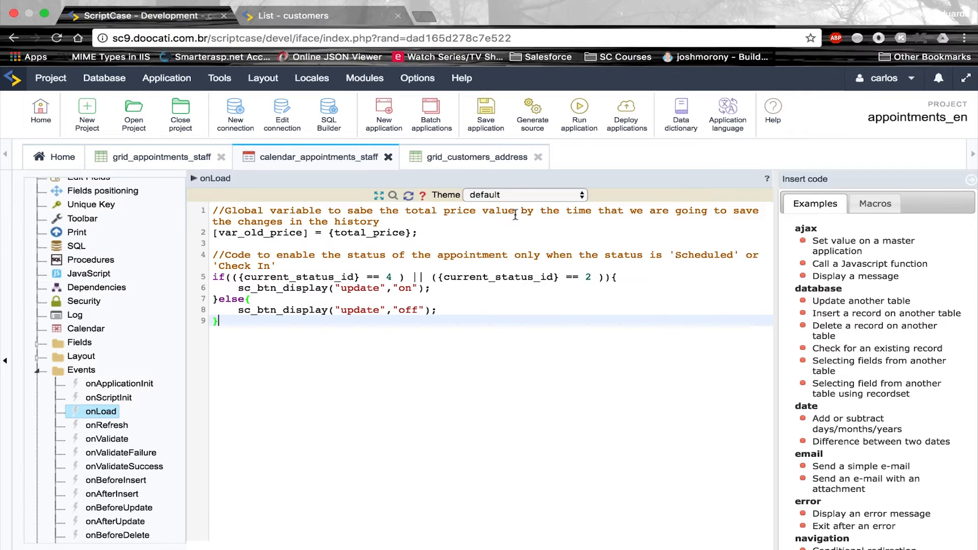
left_click(234, 232)
double_click(234, 233)
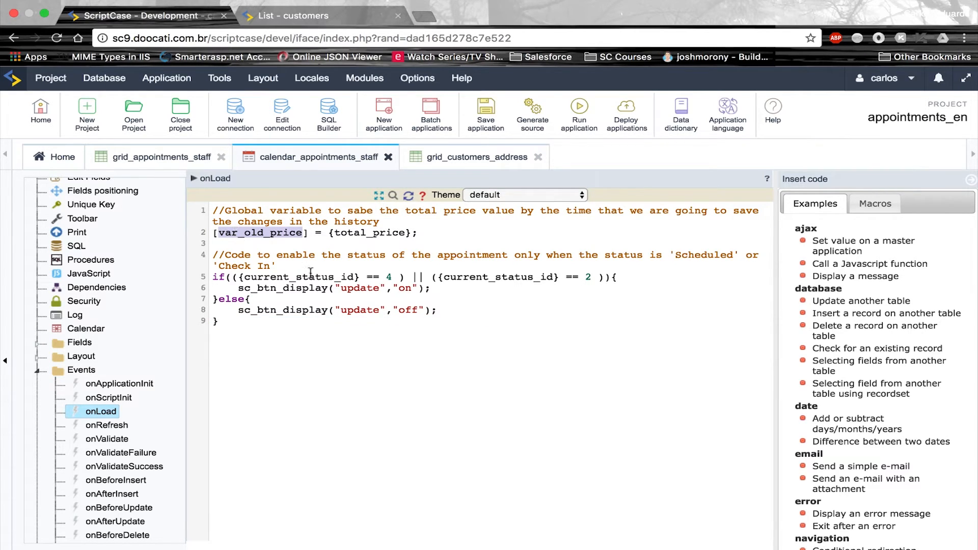
double_click(338, 277)
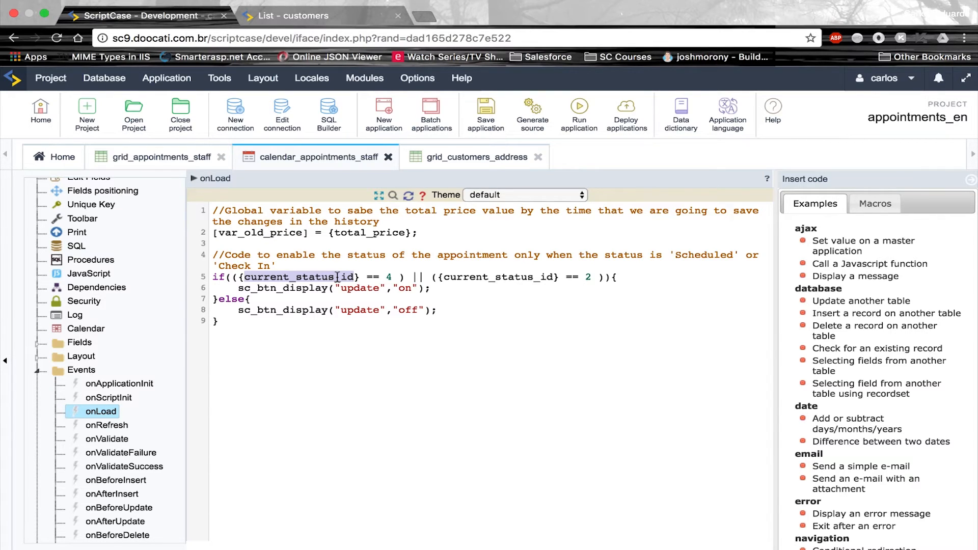
double_click(364, 288)
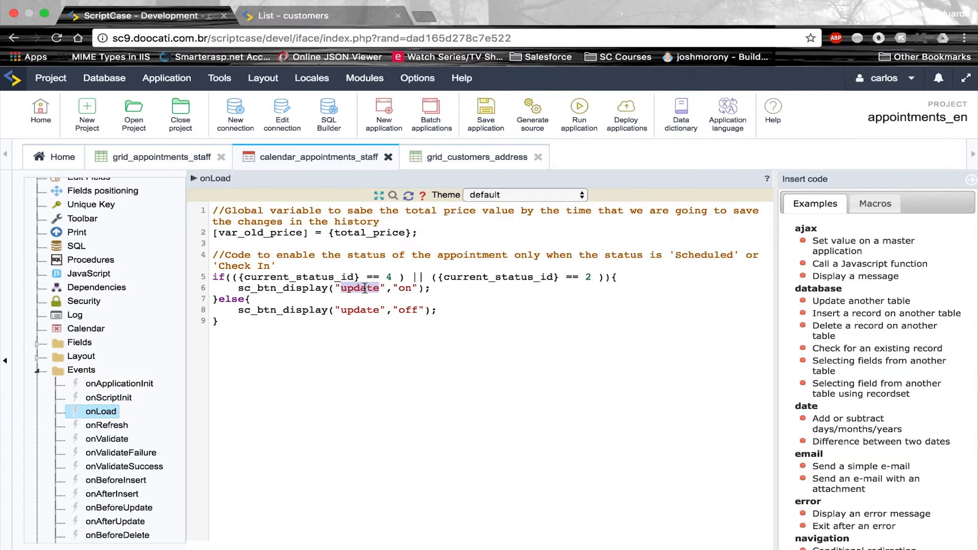
double_click(300, 289)
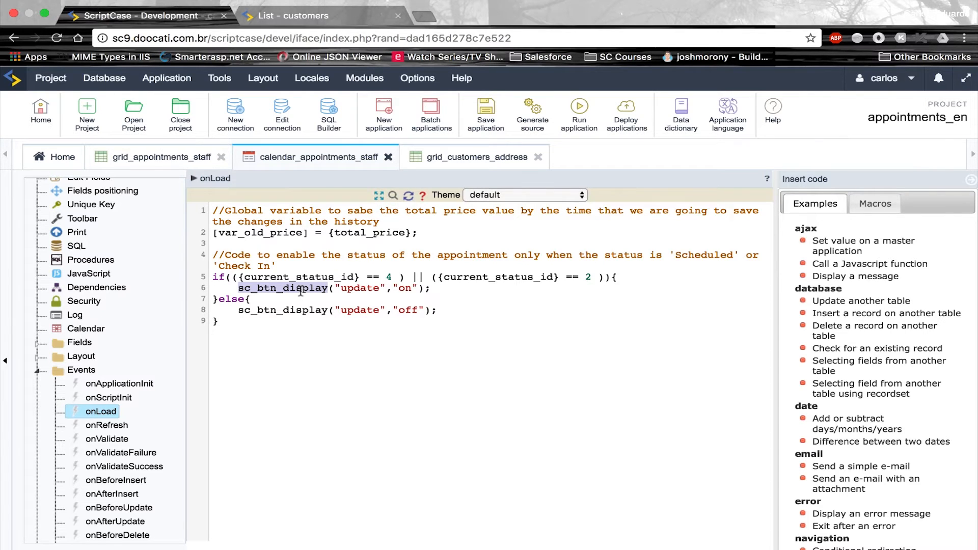
left_click(481, 129)
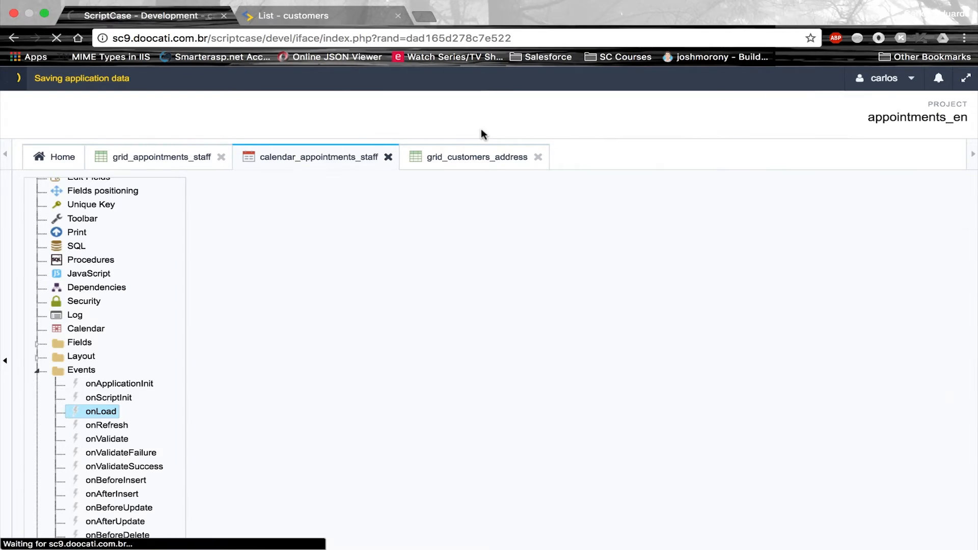
scroll(103, 431, "down", 2)
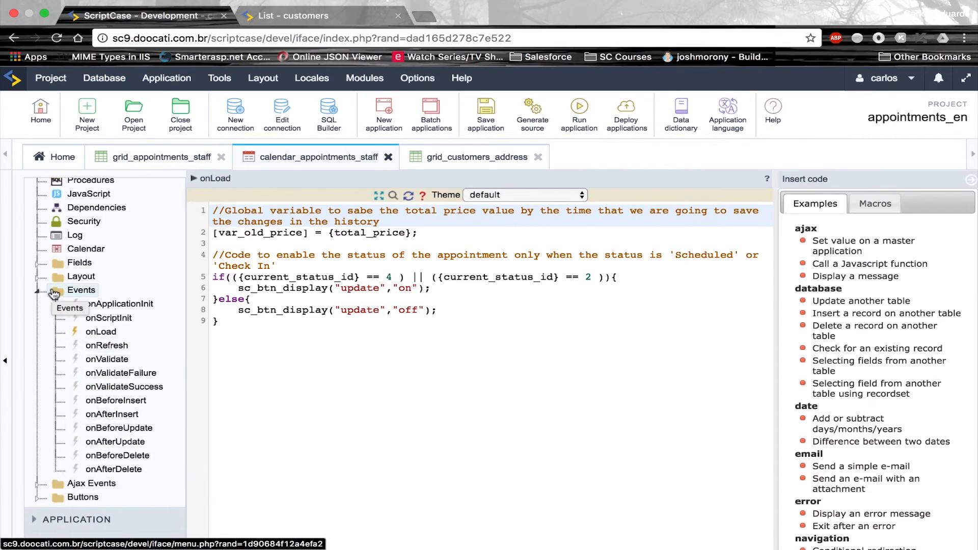
Close onLoad.txt and copy all the code from onAfterUpdate.txt in TextEdit
key("ctrl+Left")
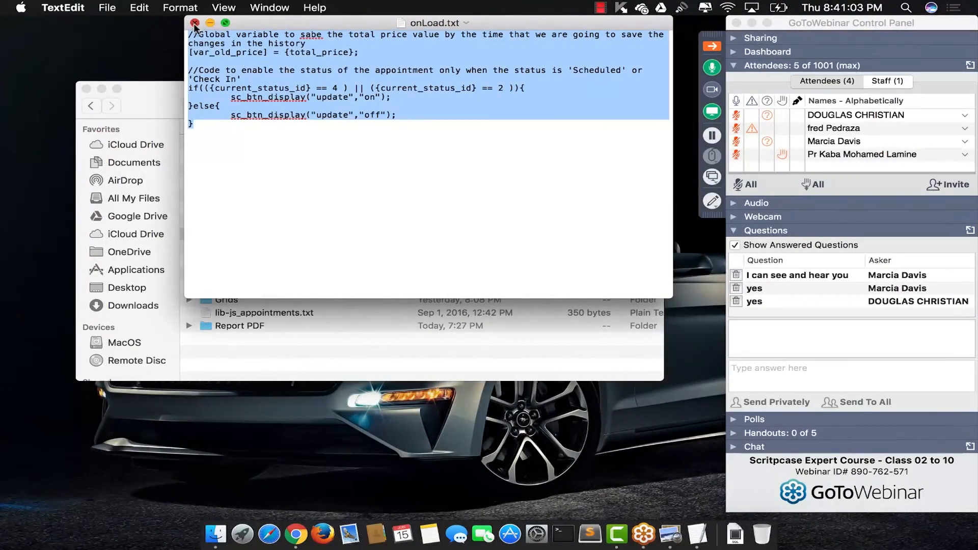
left_click(196, 23)
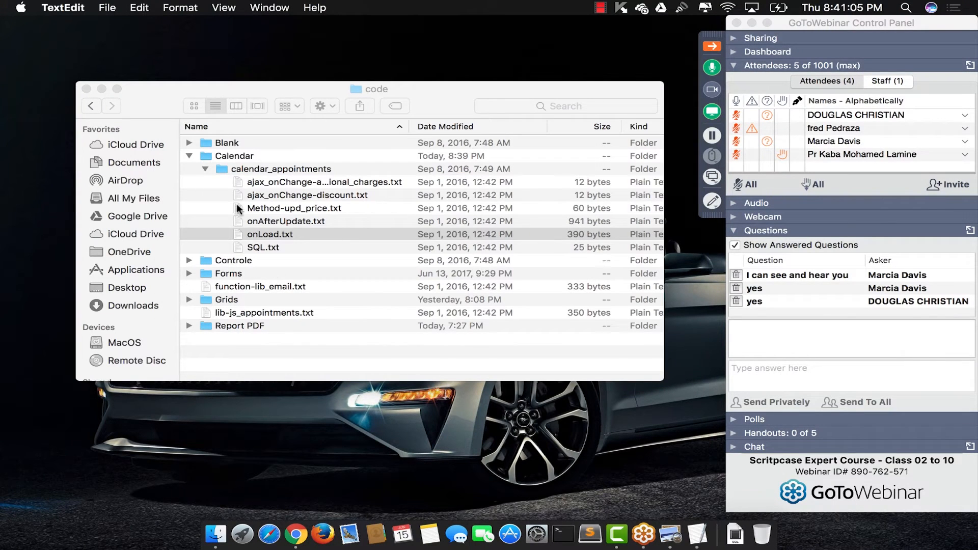
double_click(275, 223)
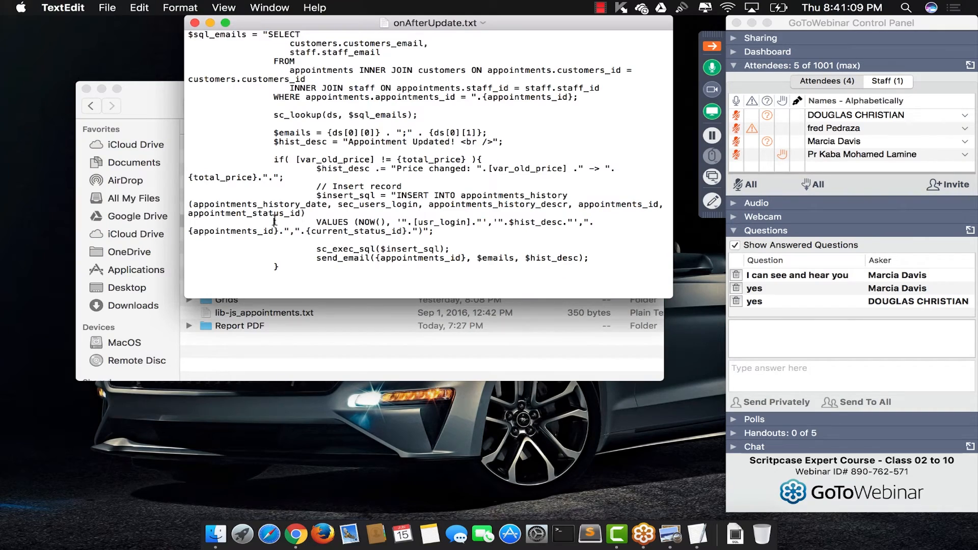
key("super+a")
key("super+c")
Paste the code into the onAfterUpdate event, comment out the send_email line with //, and save
key("ctrl+Right")
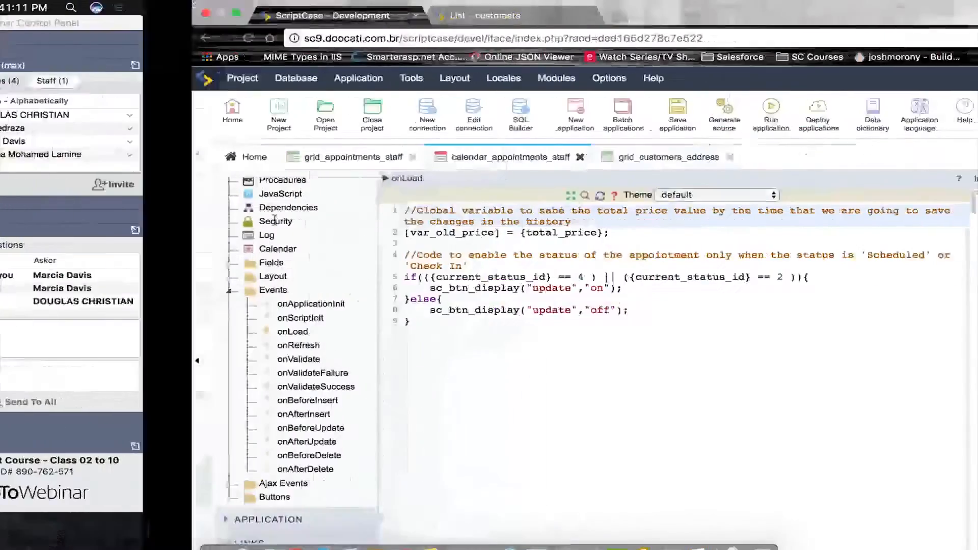
left_click(134, 445)
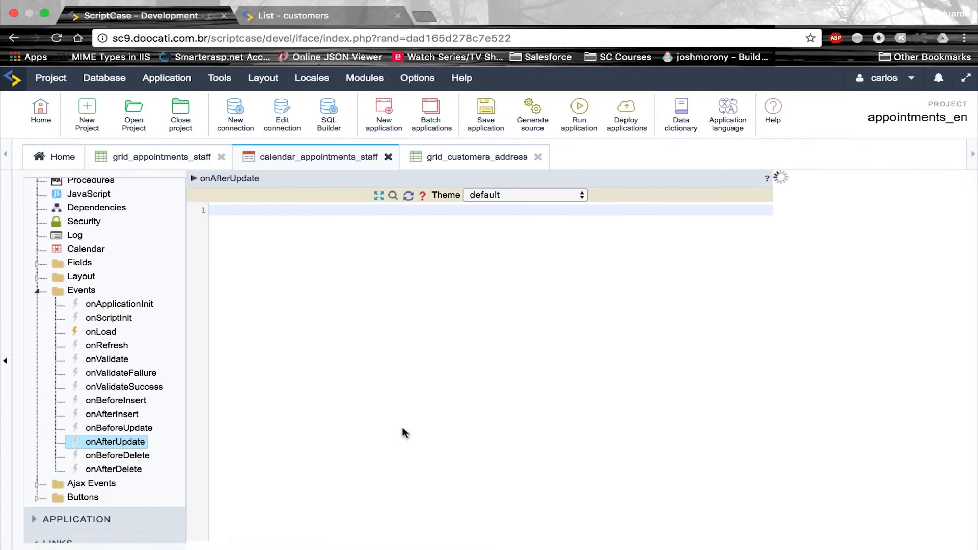
key("super+v")
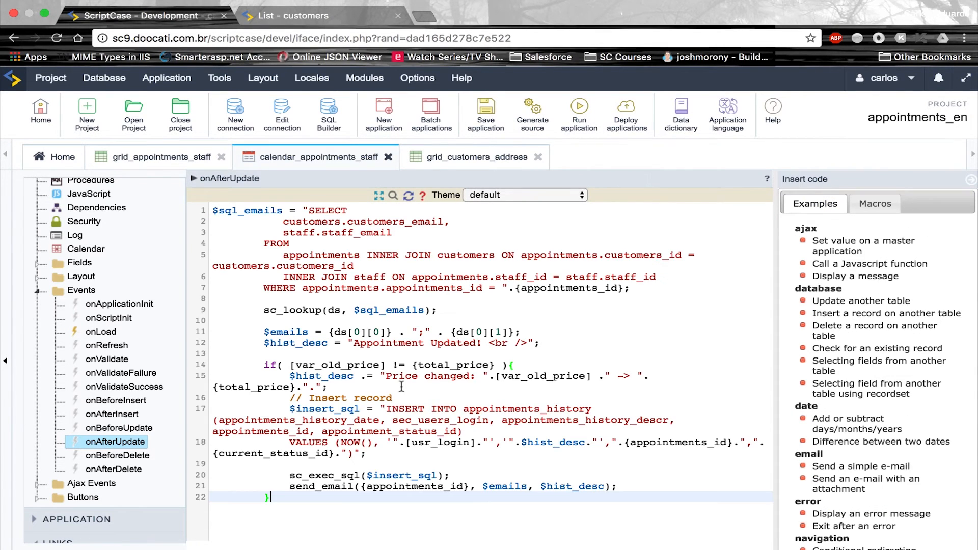
left_click(291, 486)
type("//")
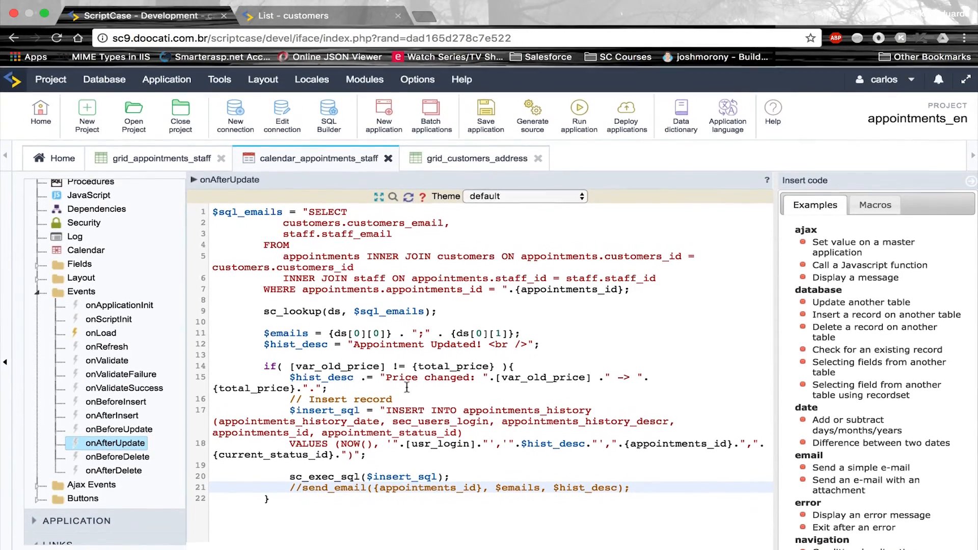
left_click(482, 122)
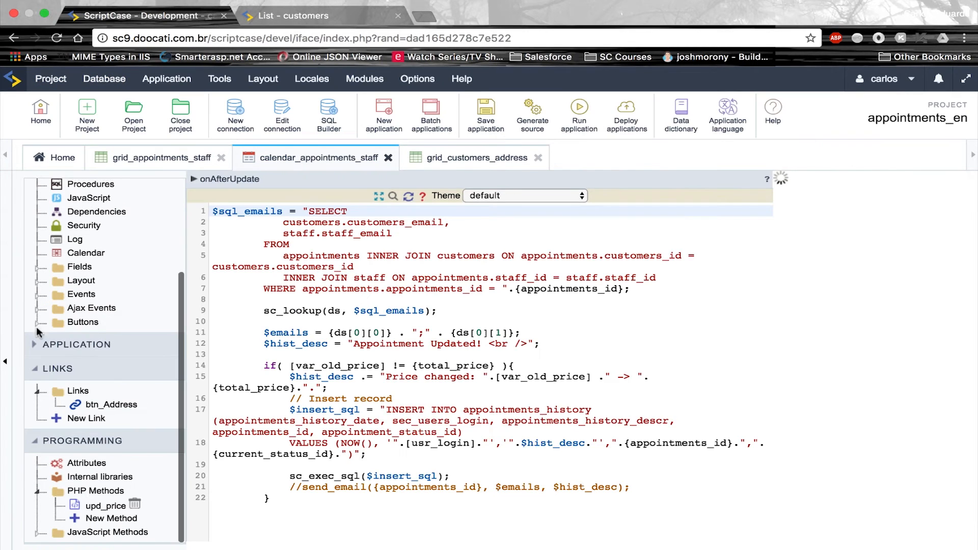
Change the var_old_price global variable type to Out, then save and run the application
left_click(37, 347)
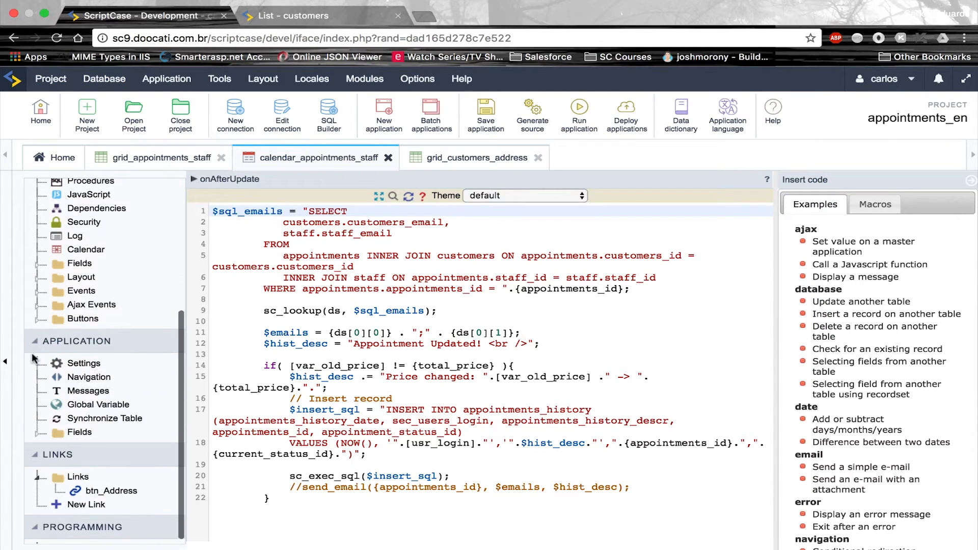
left_click(97, 405)
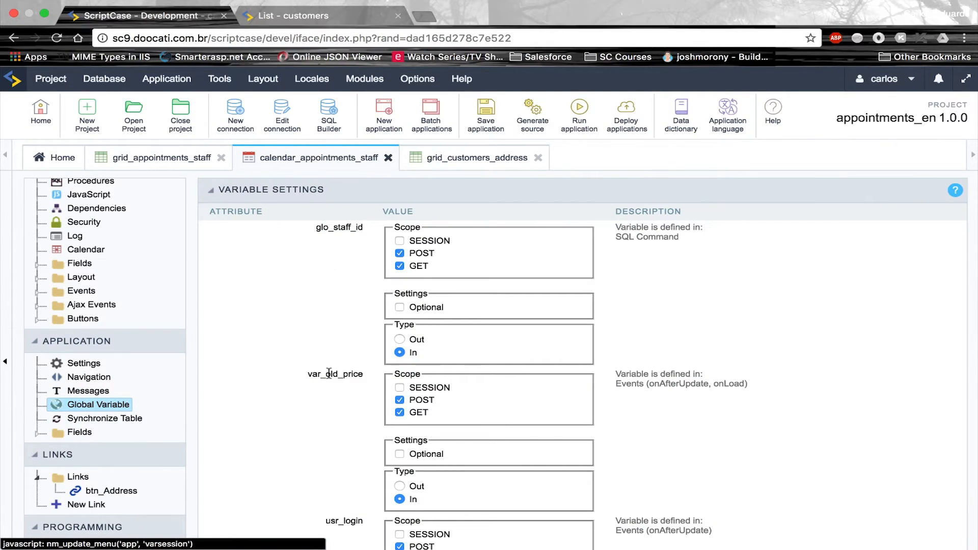
scroll(328, 374, "down", 3)
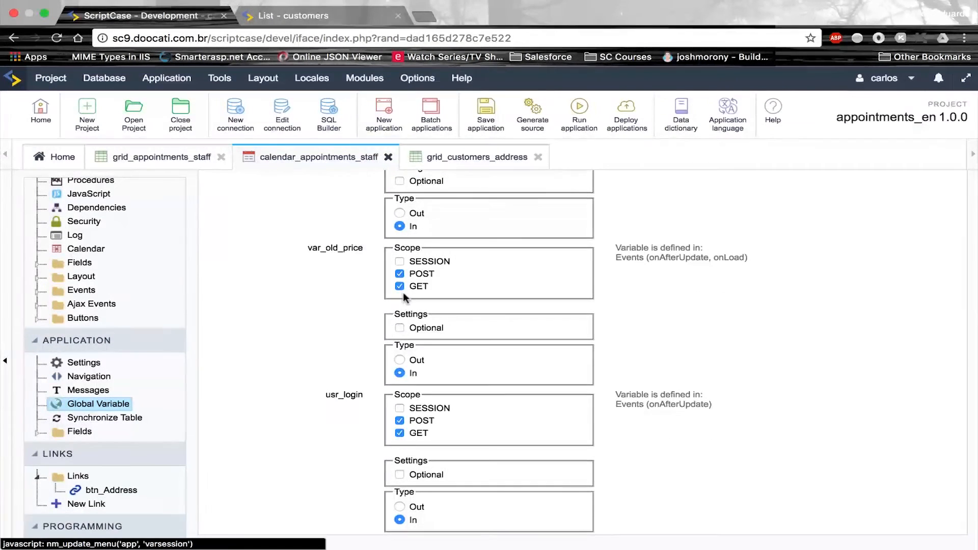
left_click(400, 360)
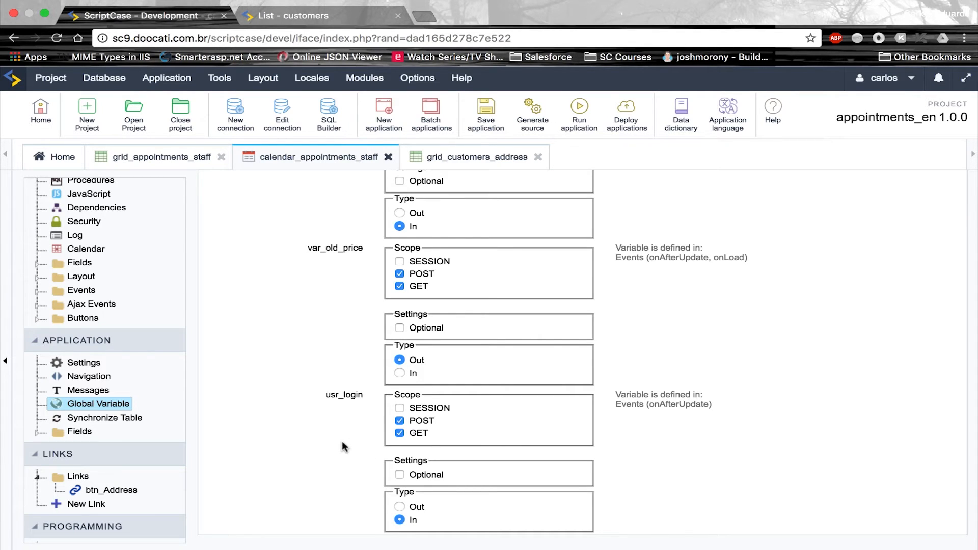
scroll(349, 340, "up", 1)
scroll(349, 340, "up", 3)
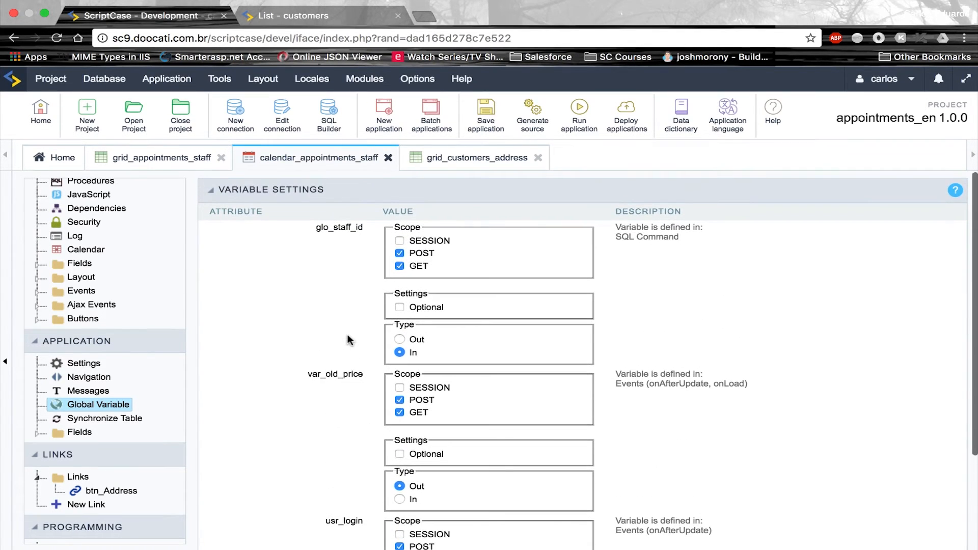
left_click(581, 115)
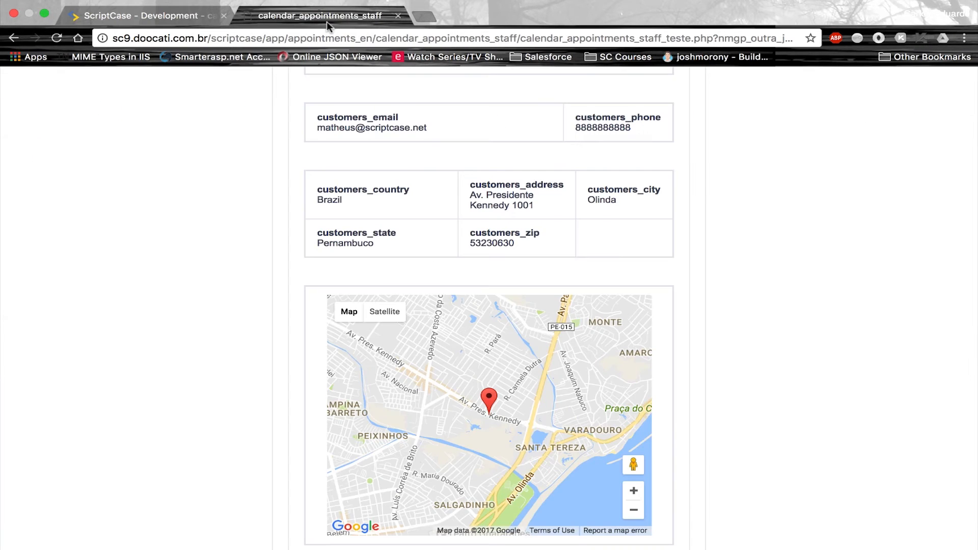
Run the calendar with glo_staff_id 5 and usr_login admin
type("5")
key("Tab")
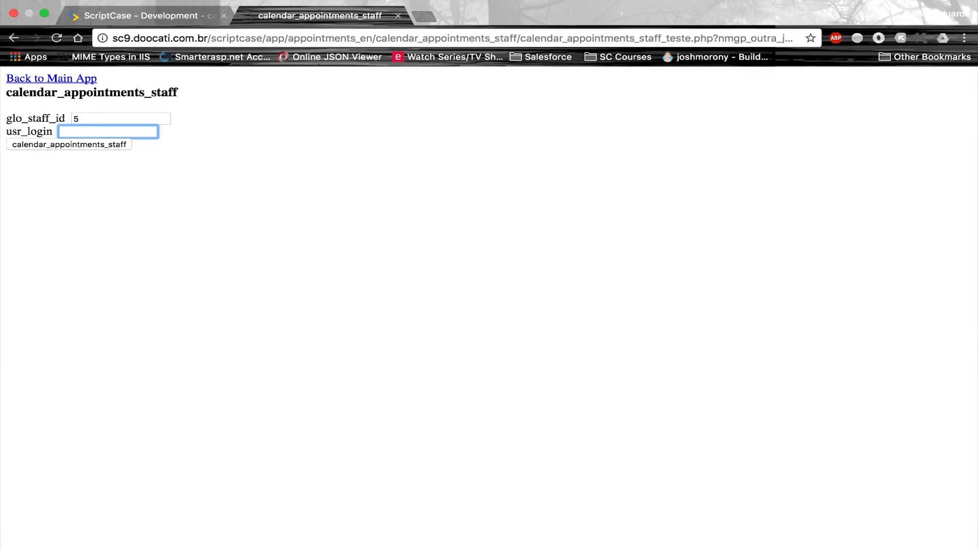
type("admin")
key("Return")
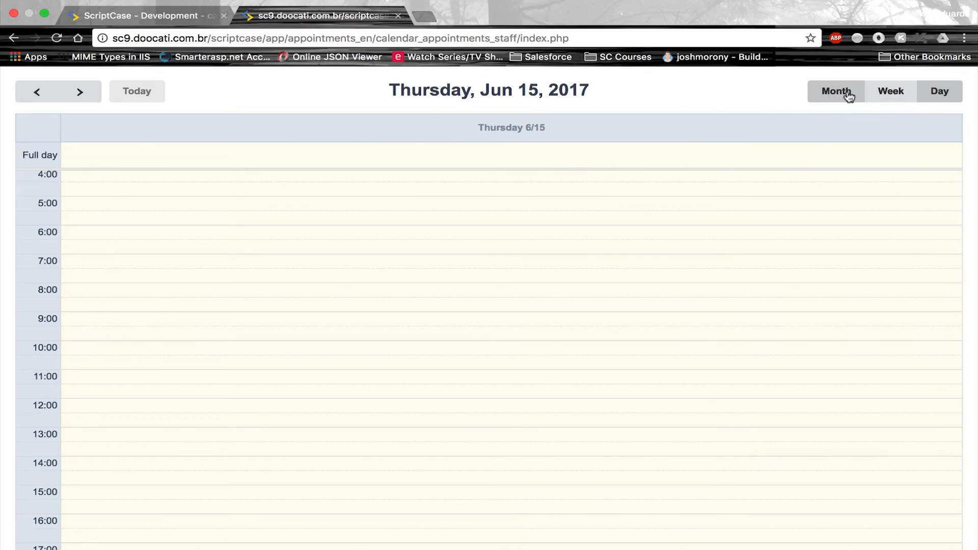
In month view, open an appointment and show its customer's address and map
left_click(848, 93)
left_click(726, 365)
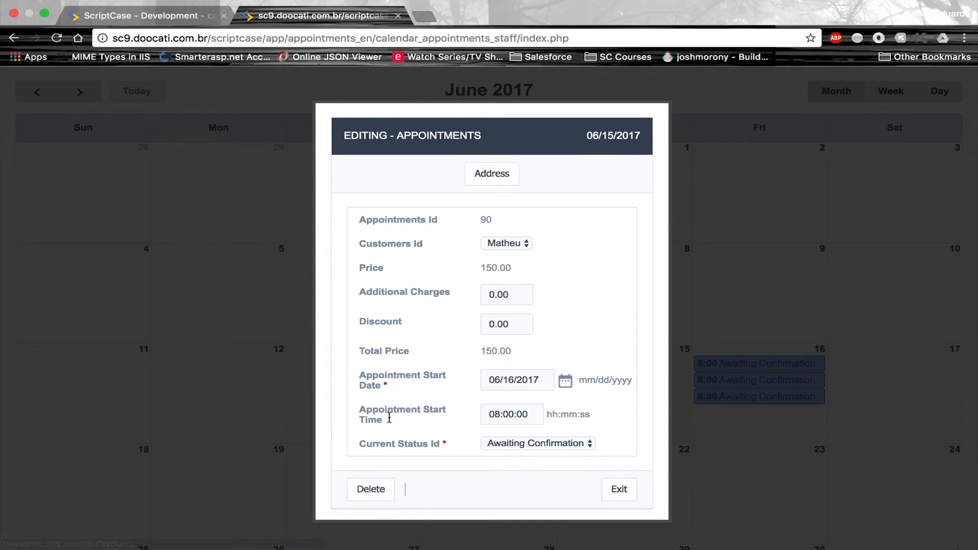
left_click(499, 180)
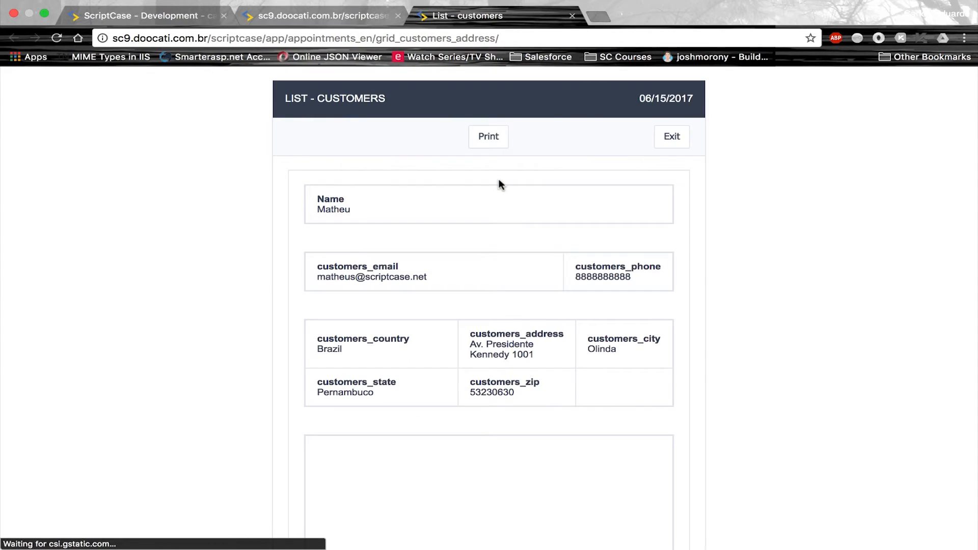
scroll(441, 275, "down", 3)
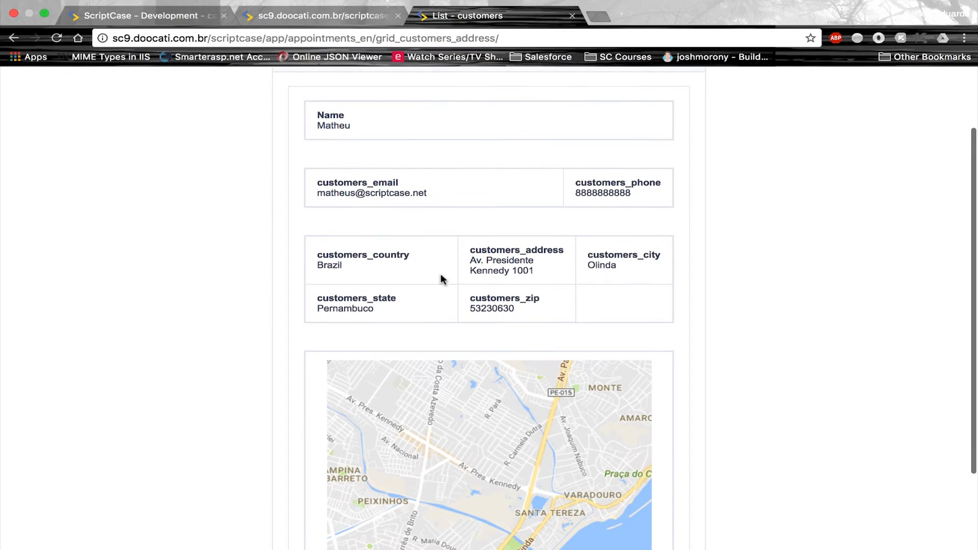
scroll(363, 214, "down", 2)
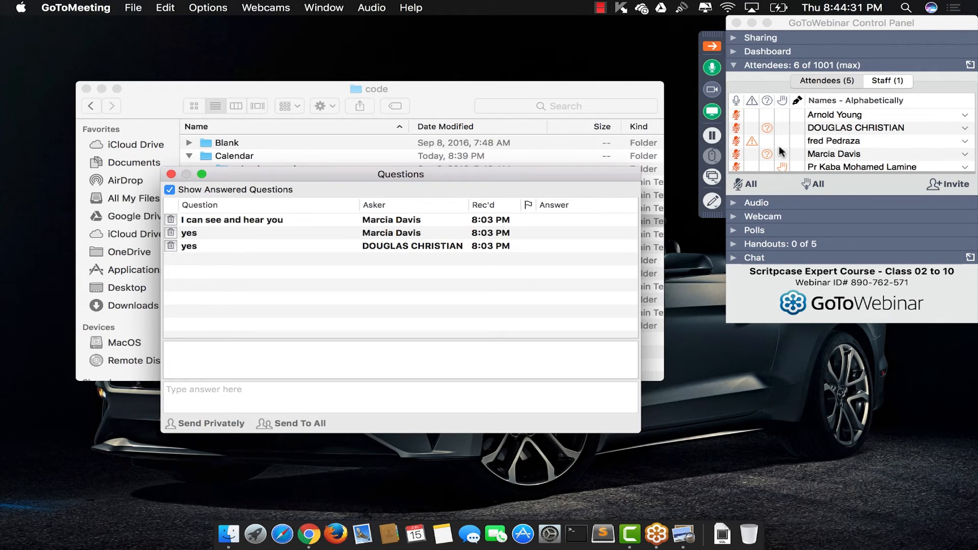
Close the customer list tab, start a PDF Report named appointment_invoice, and close the questions window
key("ctrl+Right")
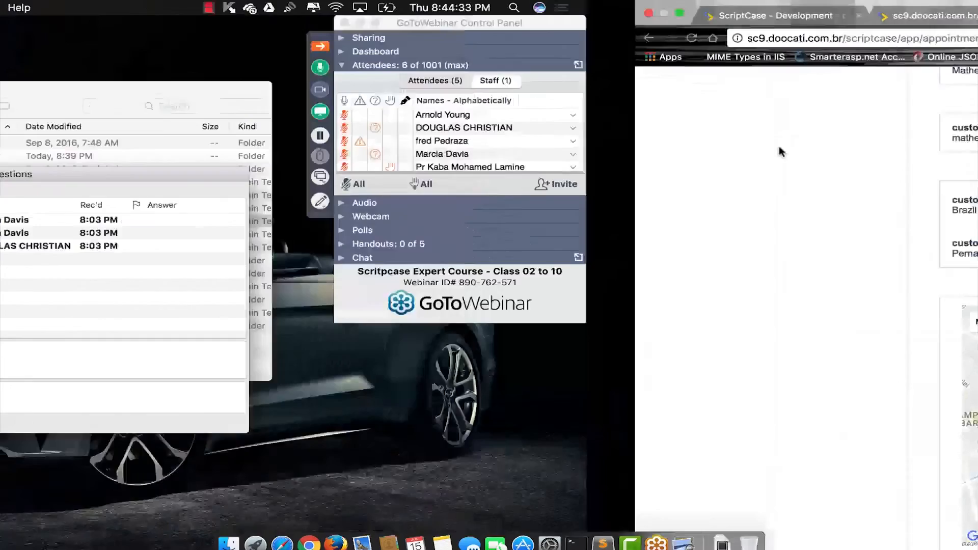
key("super+w")
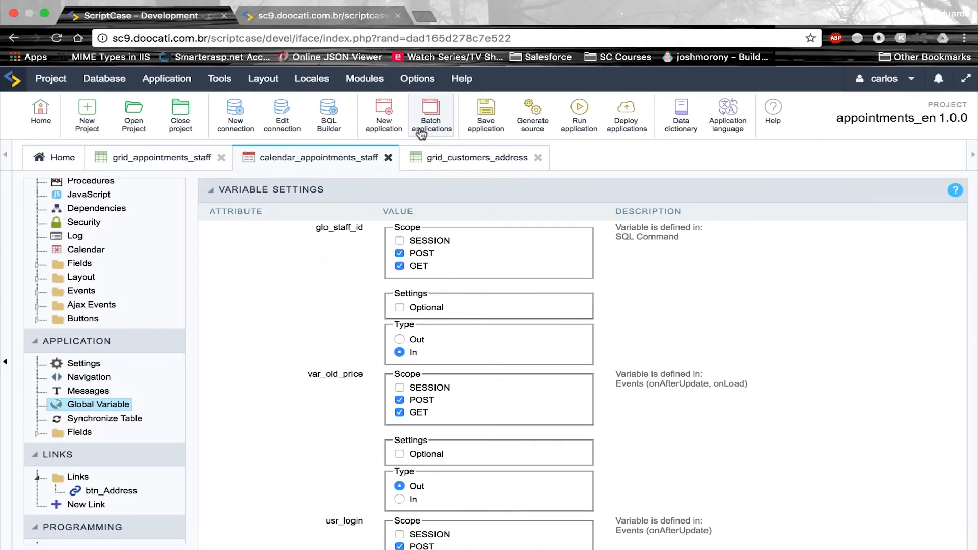
left_click(400, 117)
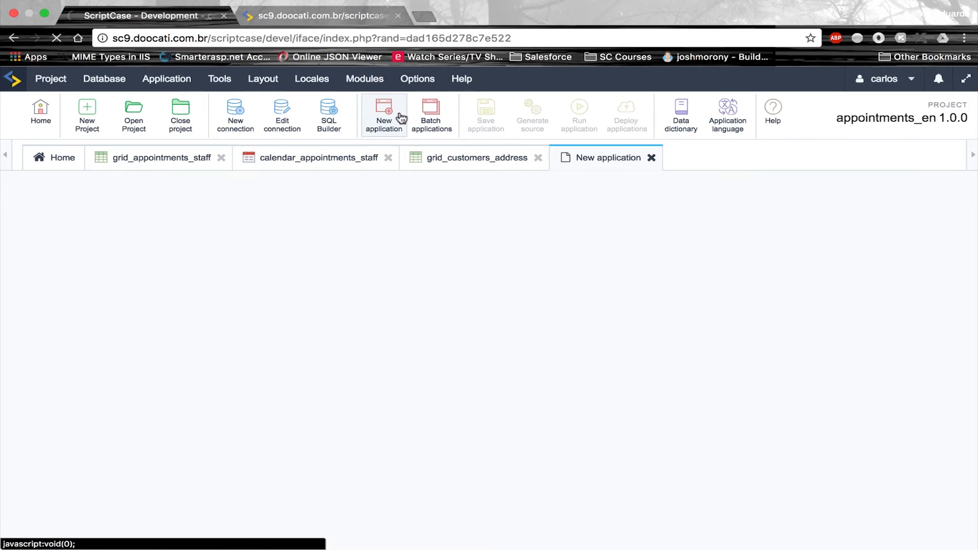
left_click(443, 365)
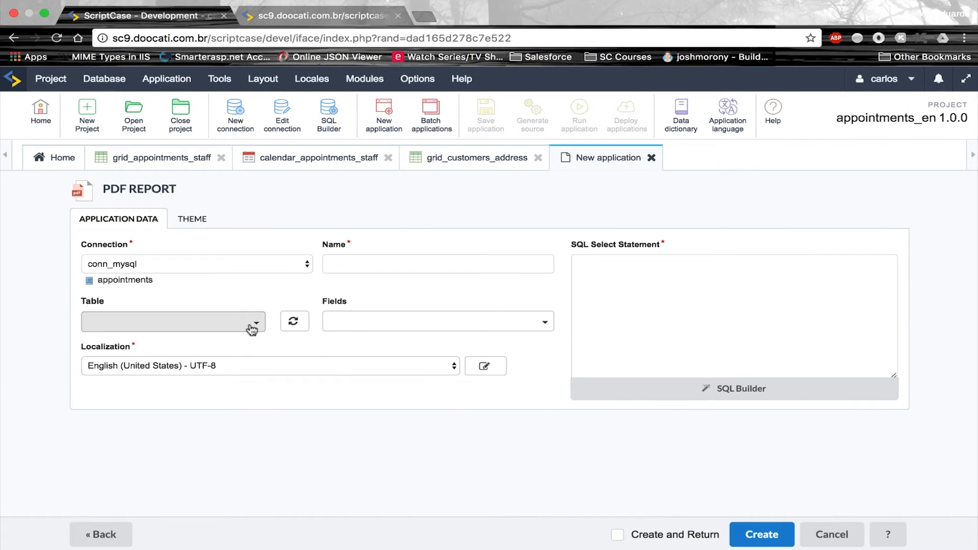
left_click(423, 262)
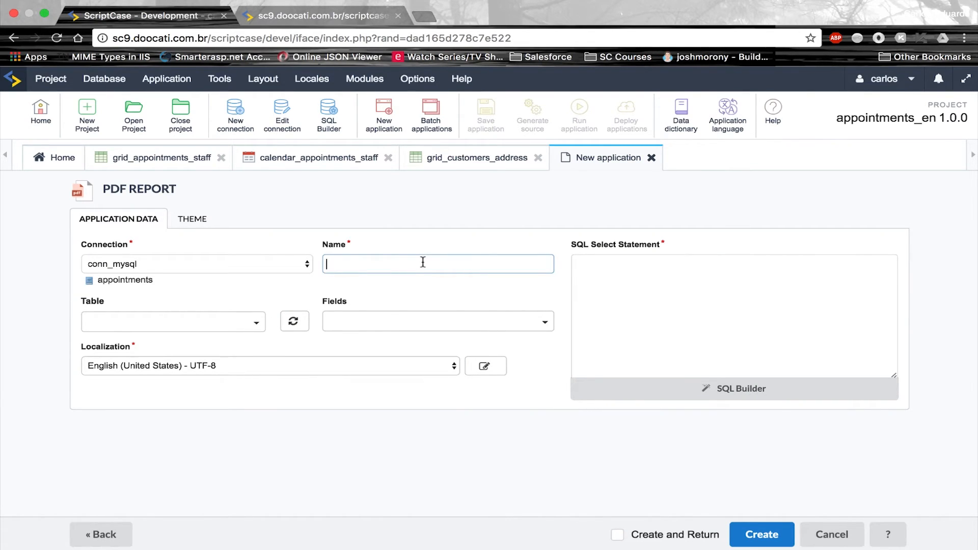
type("appointment_invoice")
key("ctrl+Left")
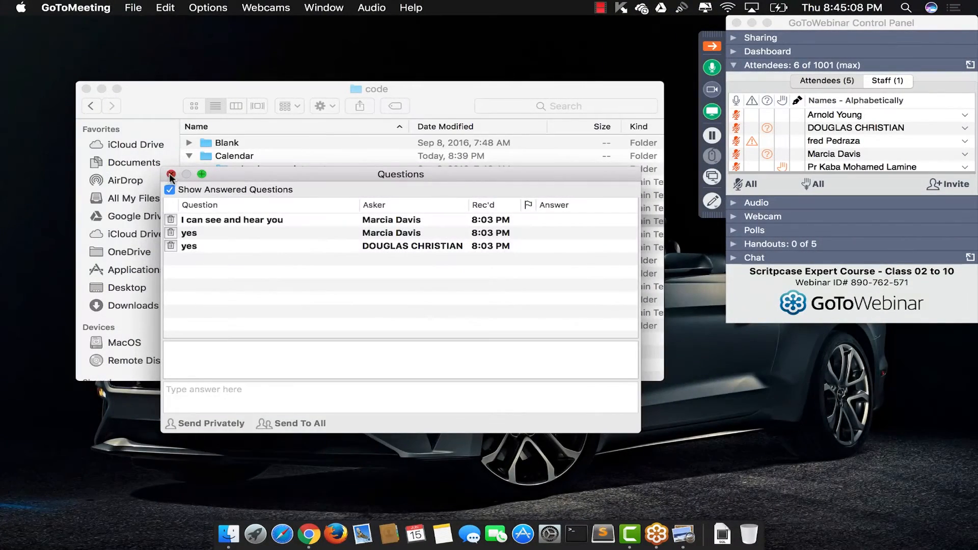
left_click(172, 173)
Open SQL.txt from the Report PDF folder and copy its query
left_click(190, 235)
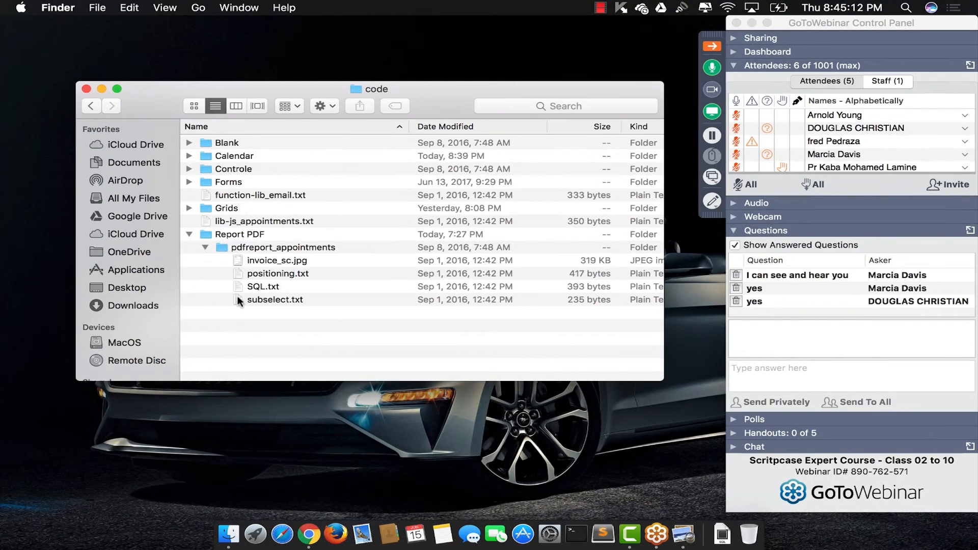
double_click(260, 286)
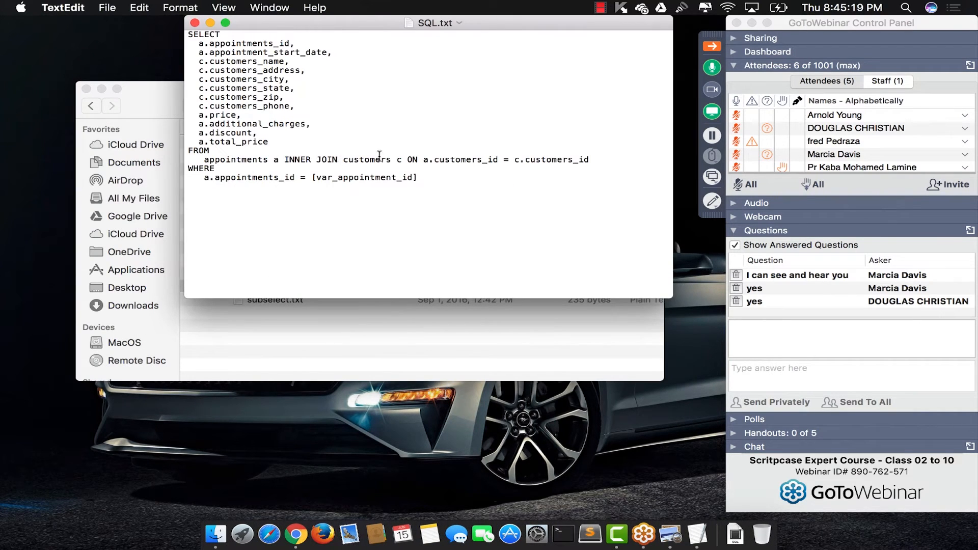
key("super+shift+period")
key("super+a")
key("super+c")
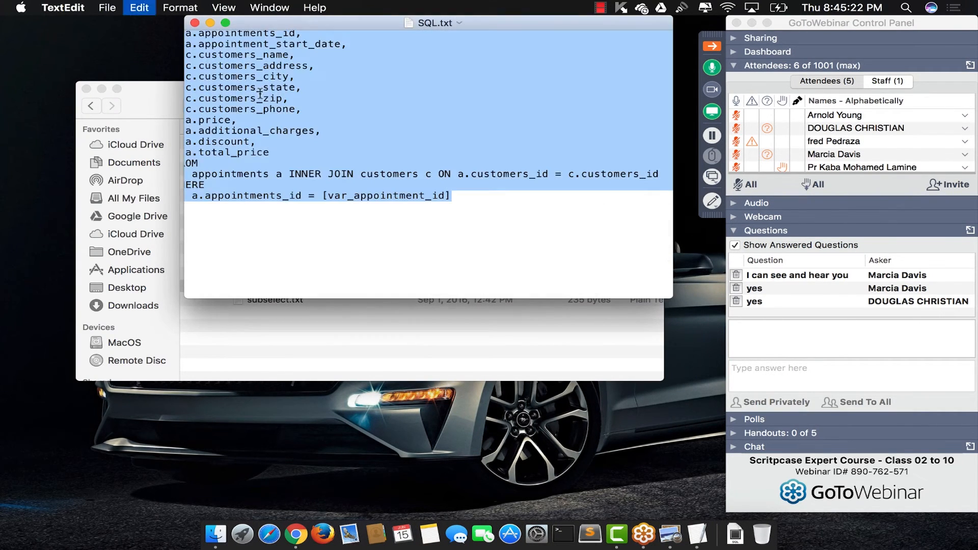
Paste the query as the report's SQL select statement and create the appointment_invoice application
key("ctrl+Right")
left_click(645, 266)
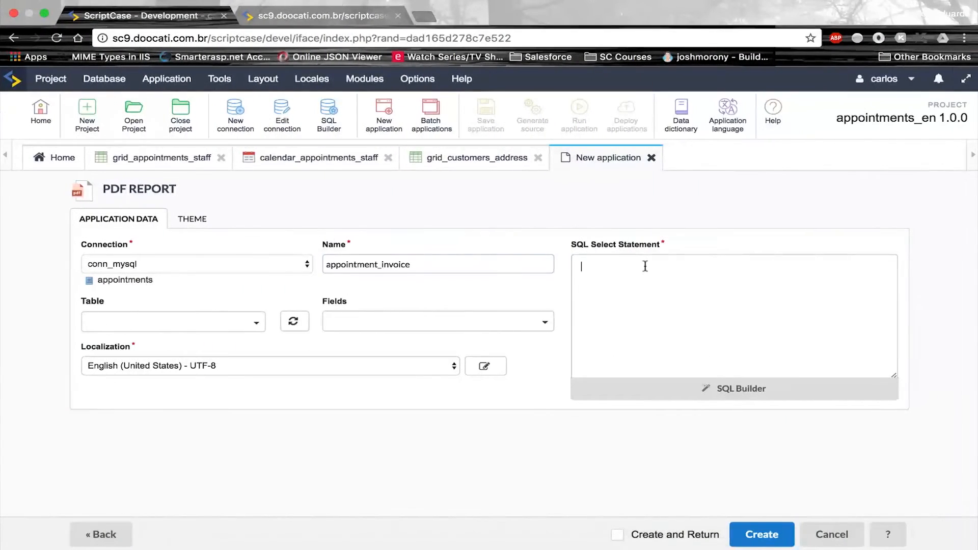
key("super+v")
left_click_drag(895, 376, 946, 466)
scroll(768, 332, "up", 5)
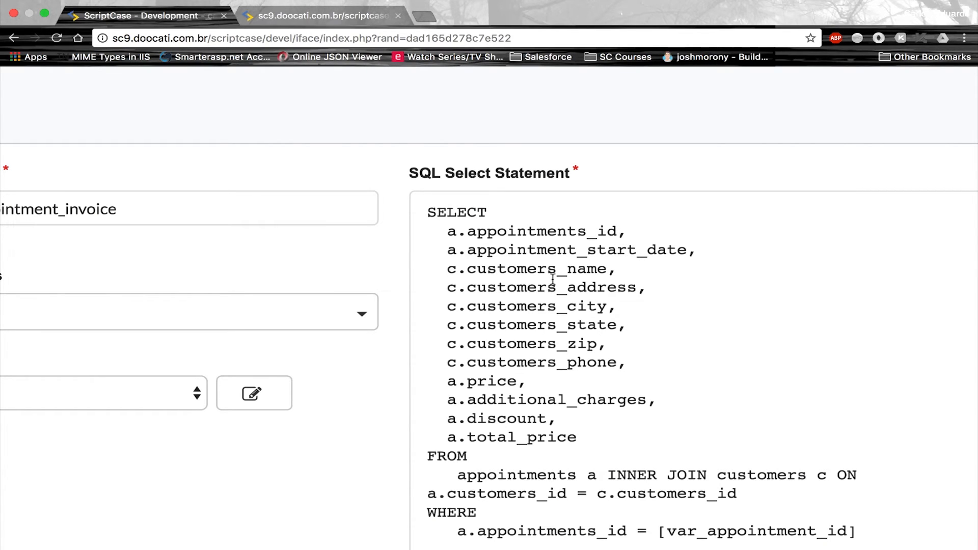
left_click_drag(628, 363, 443, 269)
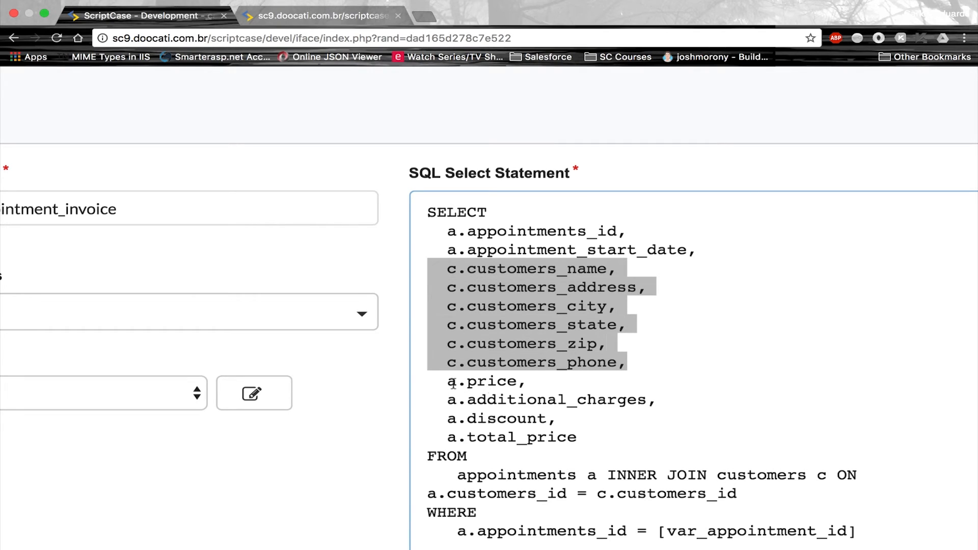
left_click(651, 438)
left_click(785, 530)
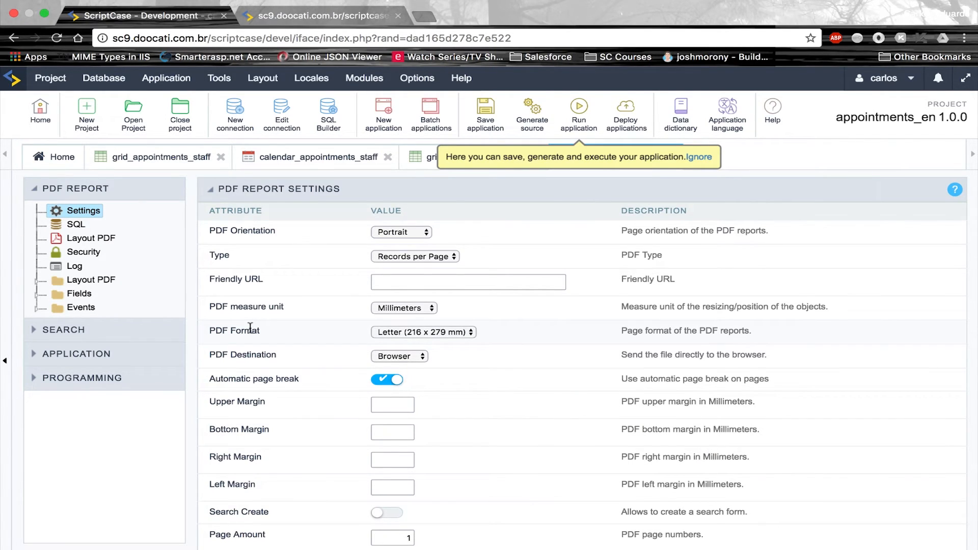
Set the PDF format to A4 (210 X 297 mm) and browse for a background image
left_click(434, 334)
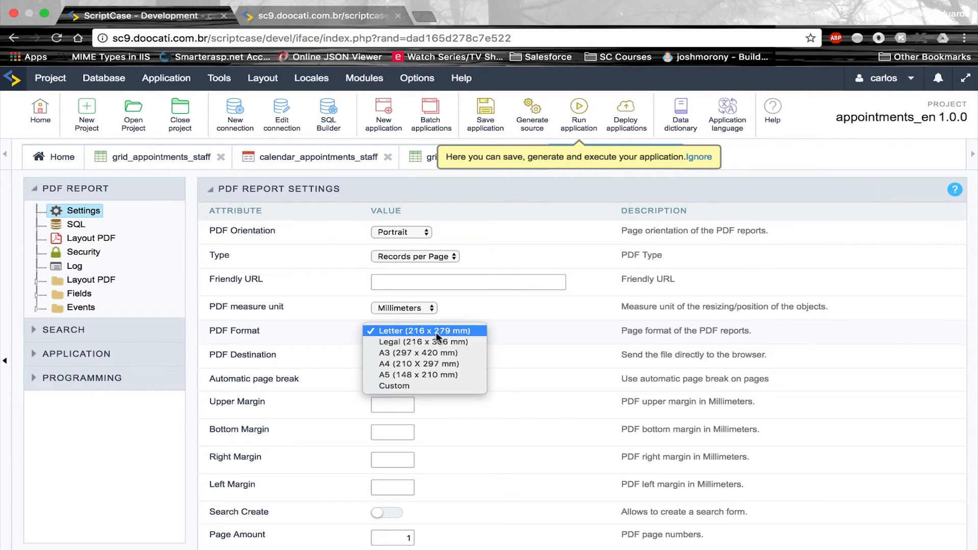
left_click(427, 364)
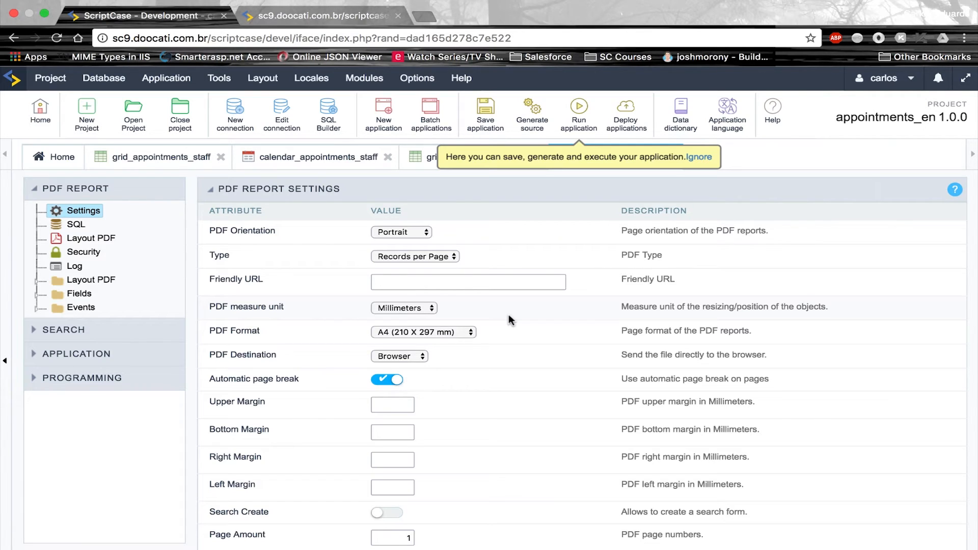
scroll(538, 398, "down", 6)
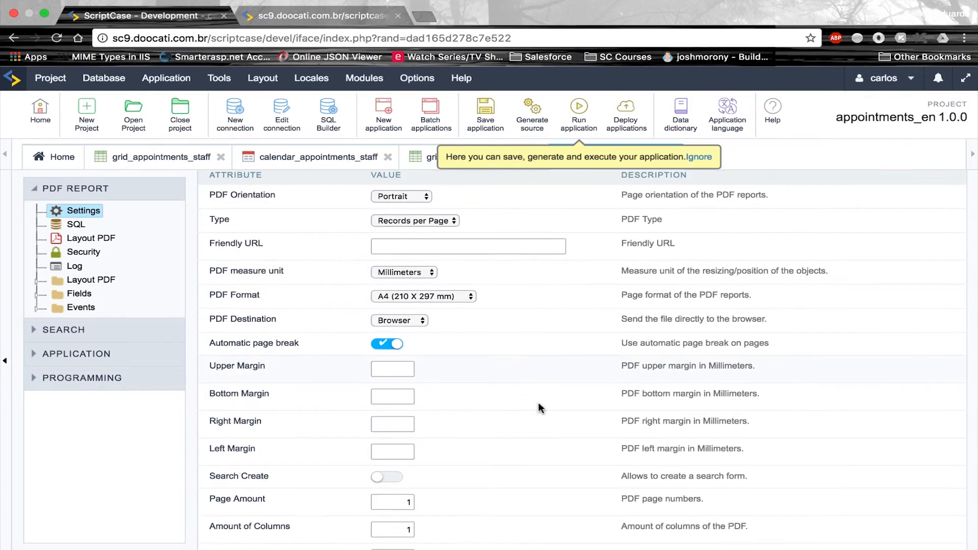
scroll(540, 409, "down", 3)
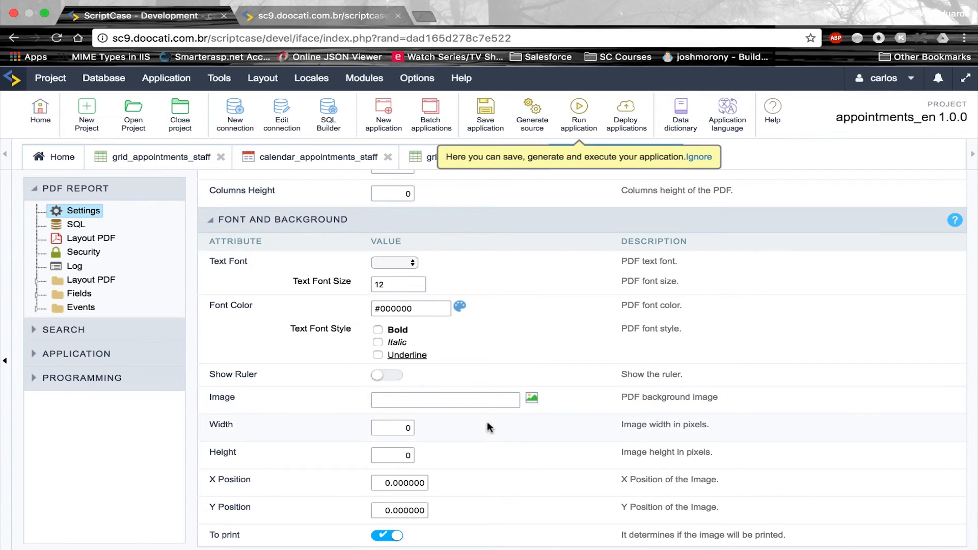
left_click(532, 408)
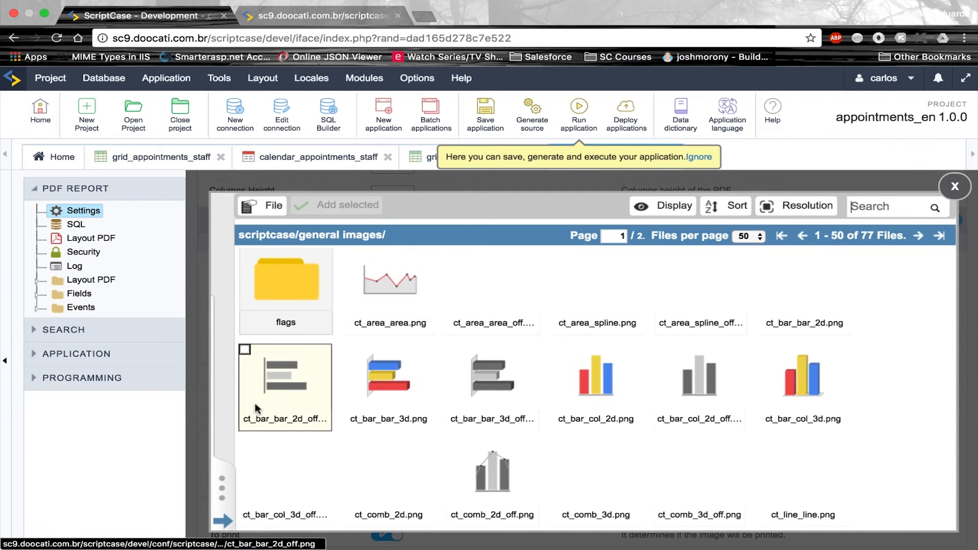
Switch the image manager to the project's Background images folder and start a file upload
left_click(222, 488)
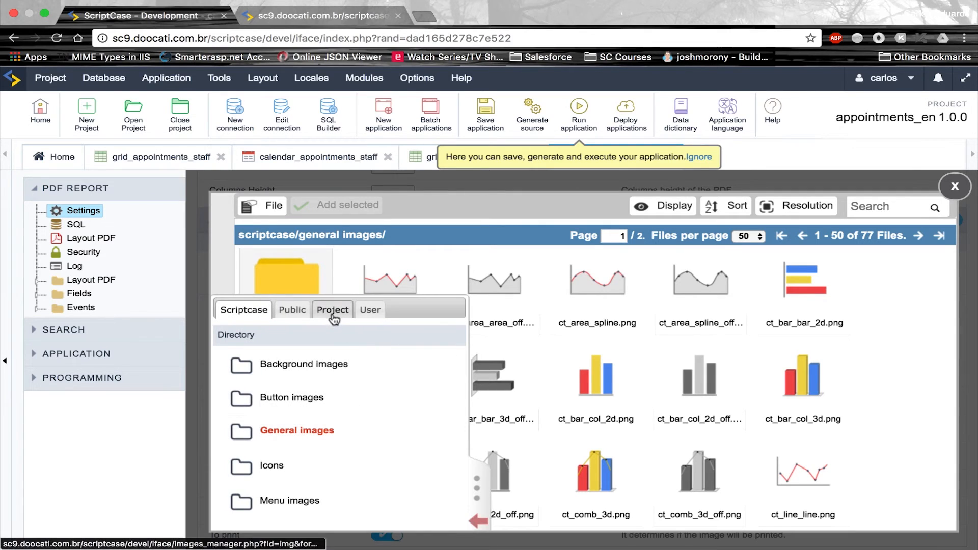
left_click(332, 312)
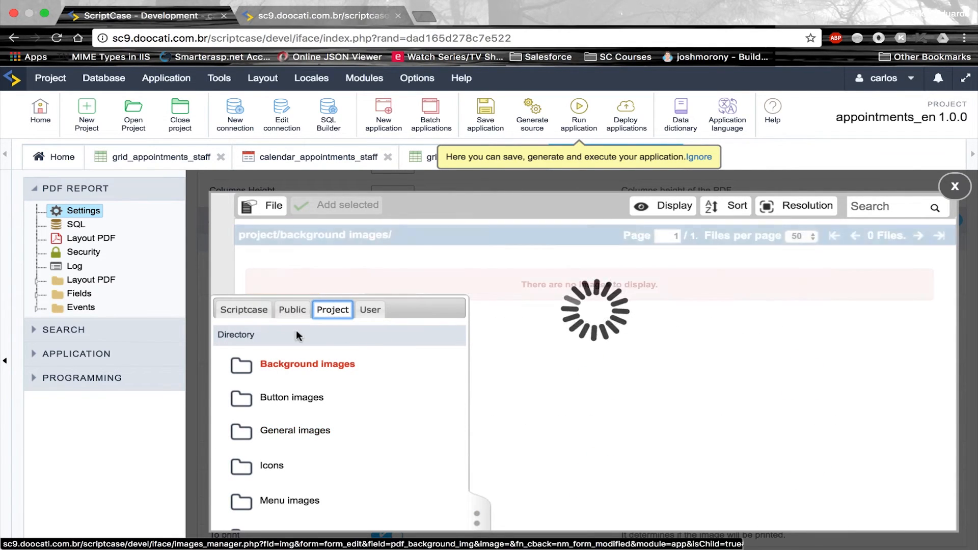
left_click(477, 515)
left_click(265, 206)
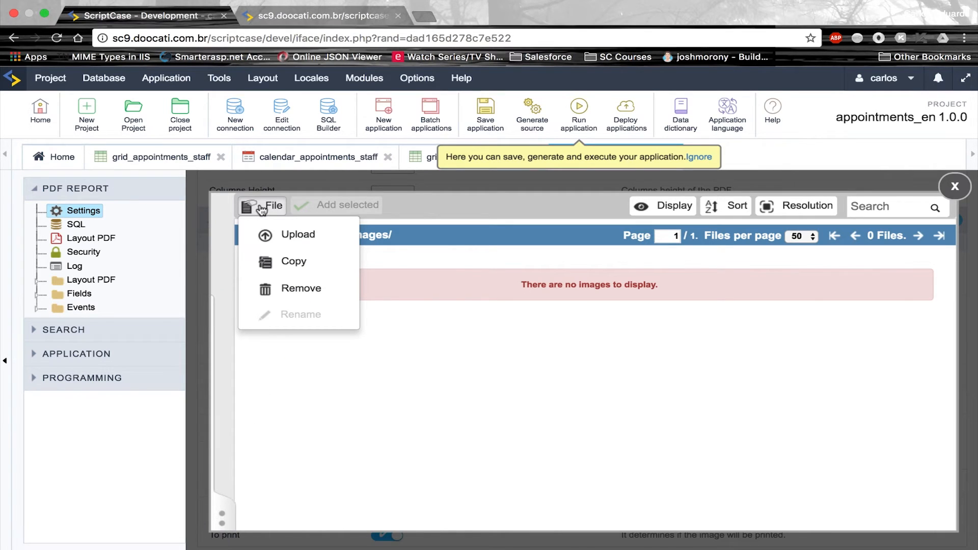
left_click(278, 236)
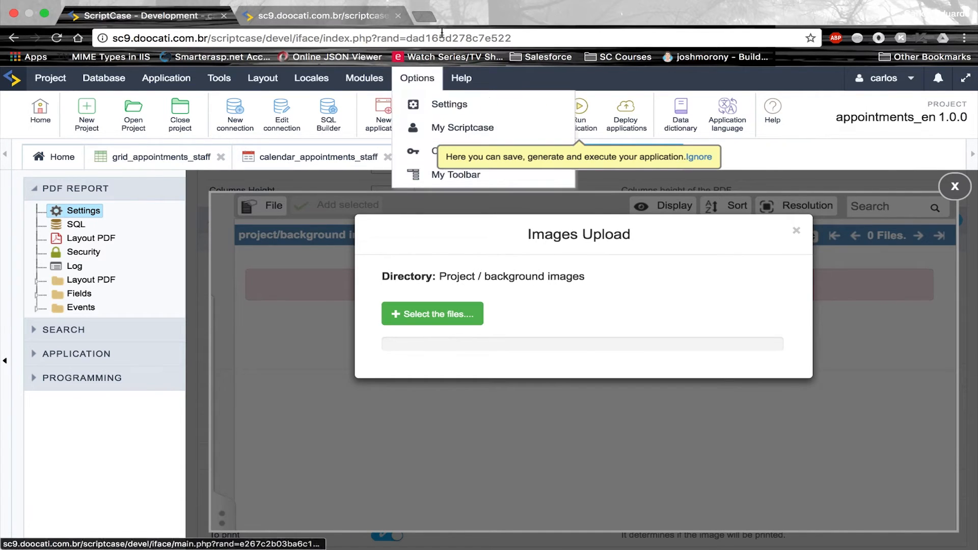
Upload invoice_sc.jpg from the pdfreport_appointments folder and set it as the background image
left_click(402, 316)
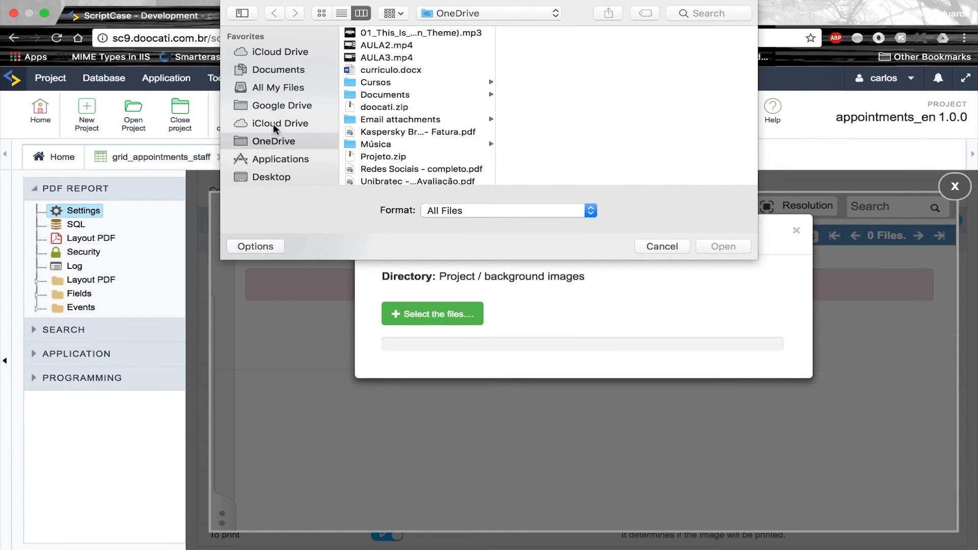
left_click(280, 70)
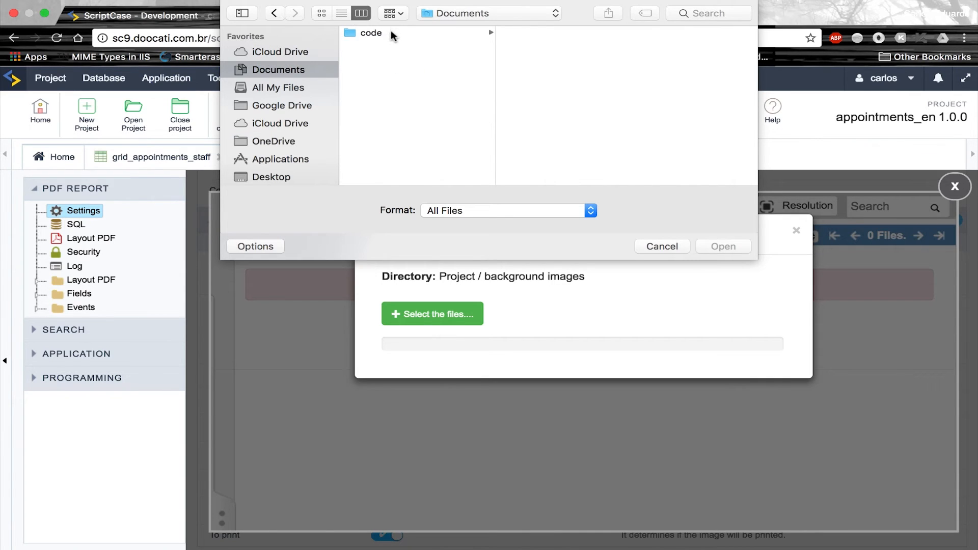
left_click(390, 32)
left_click(596, 108)
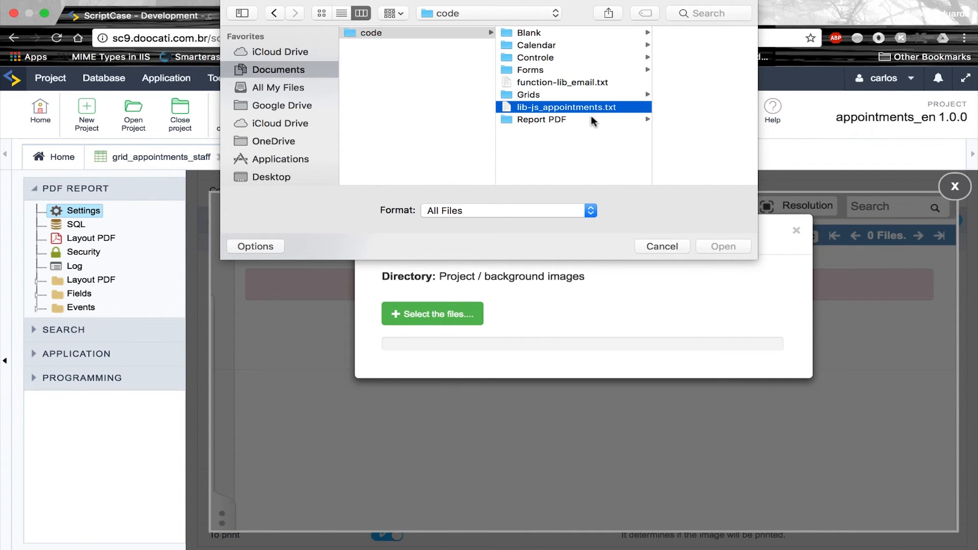
left_click(589, 122)
left_click(641, 33)
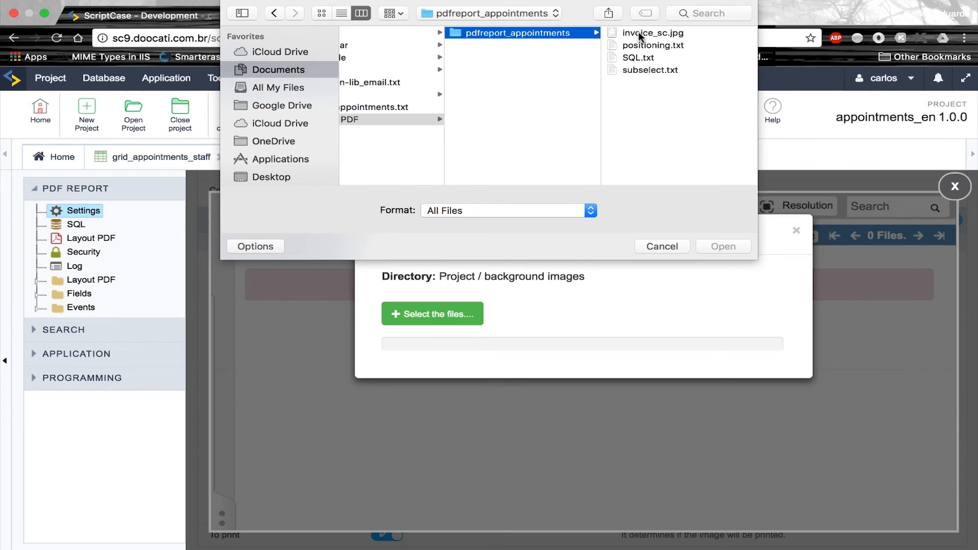
left_click(654, 33)
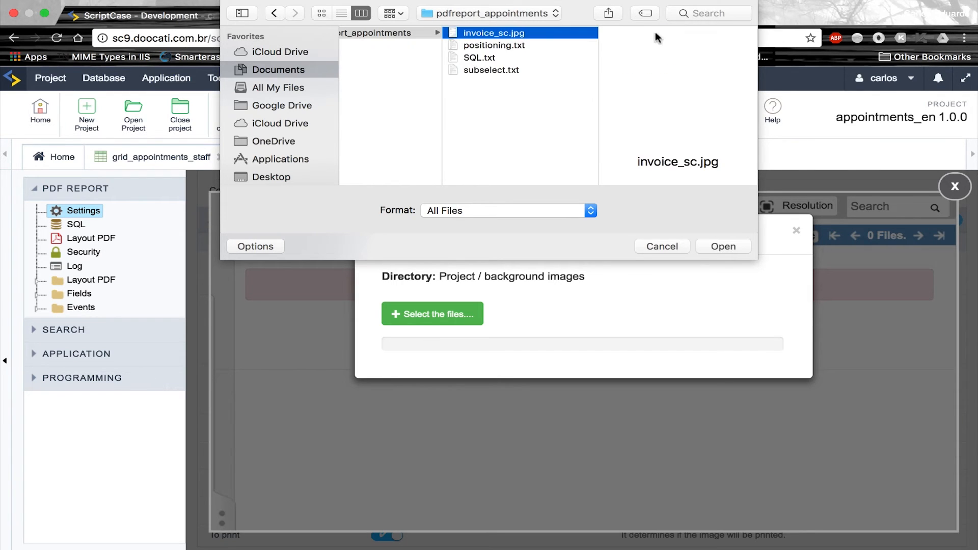
left_click(711, 246)
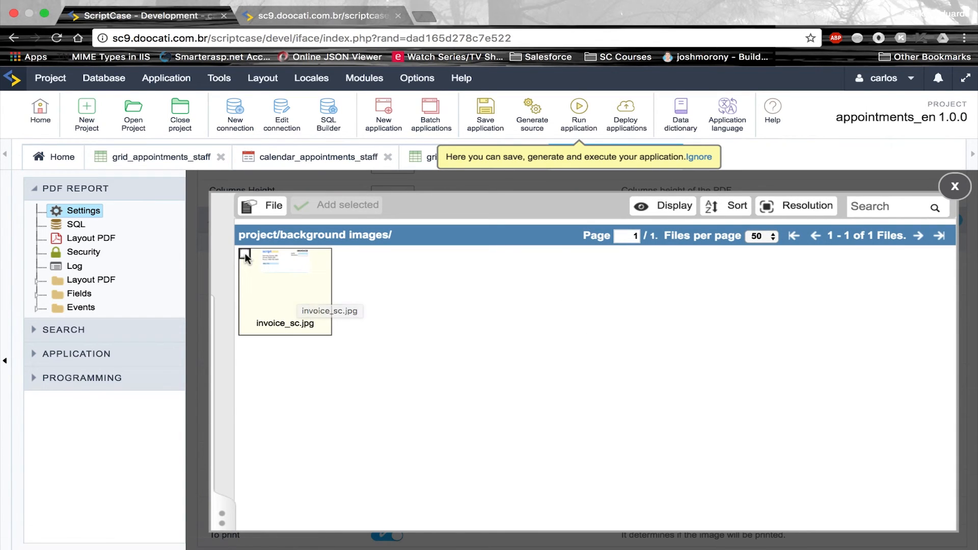
left_click(244, 254)
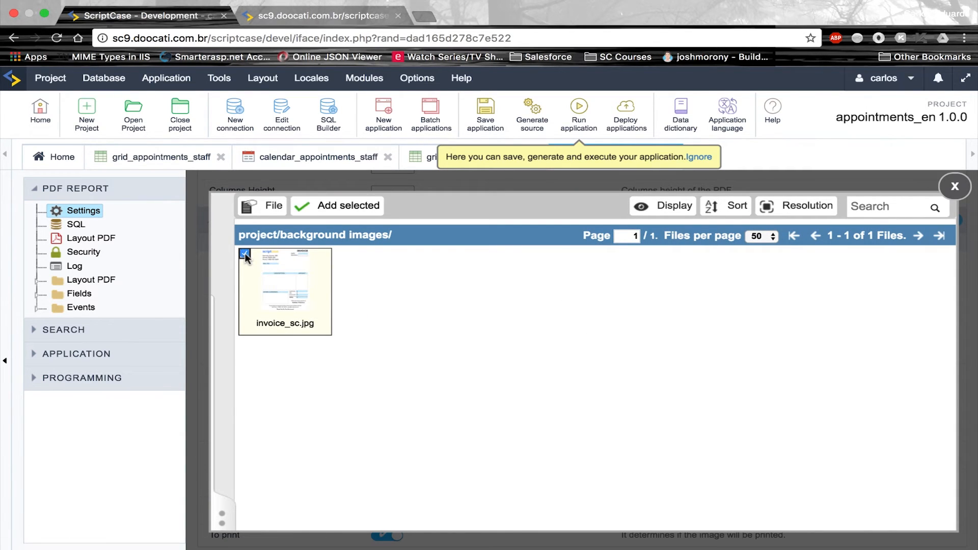
left_click(346, 207)
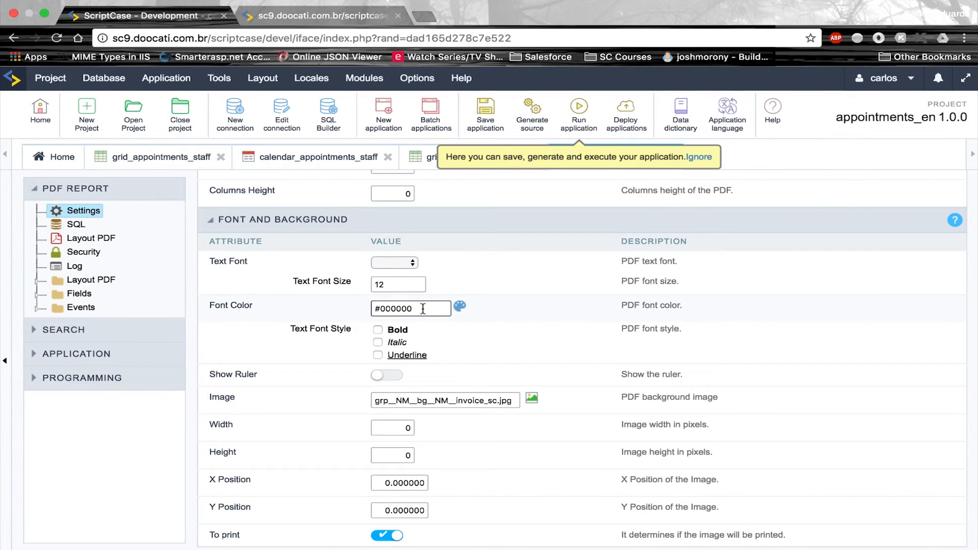
Give the background image width 210 and height 297, then save and run appointment_invoice
scroll(446, 336, "up", 4)
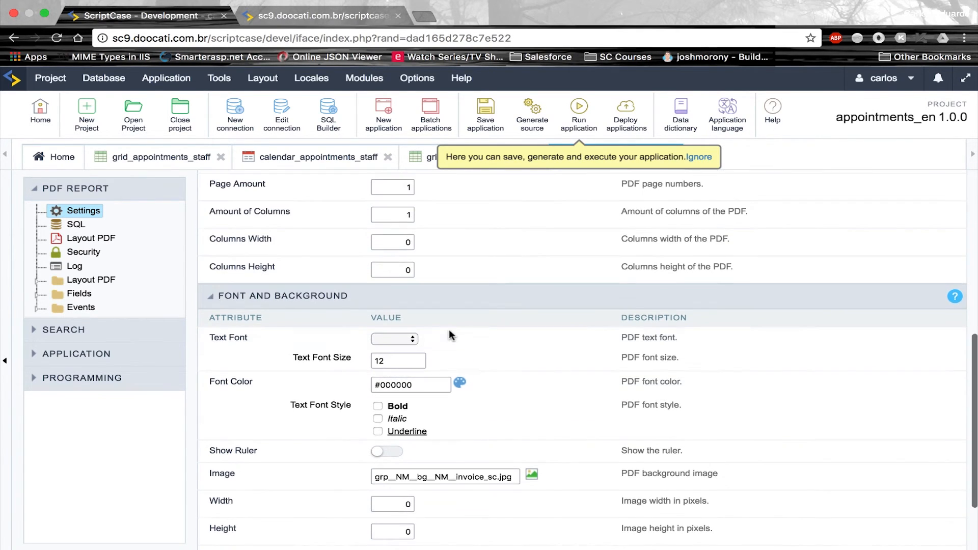
scroll(445, 359, "up", 3)
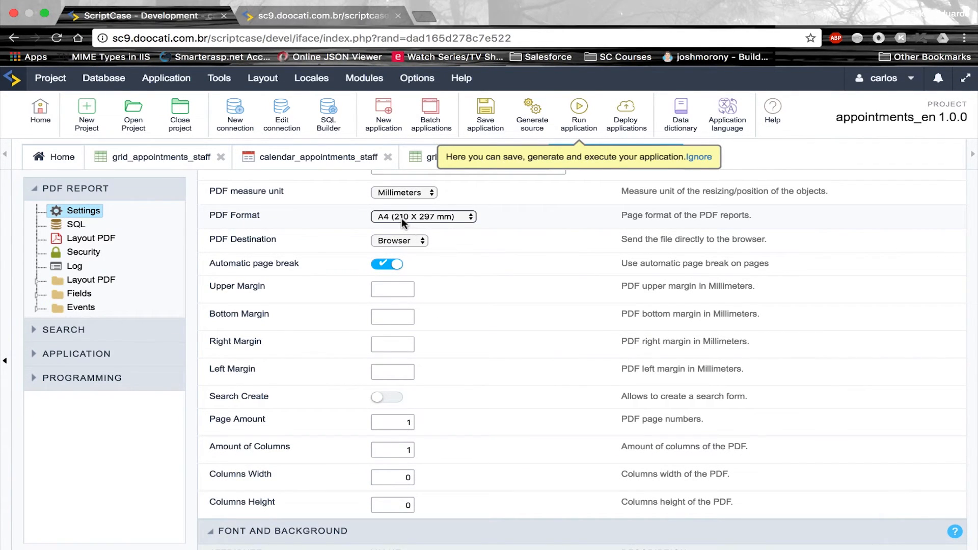
scroll(517, 275, "down", 6)
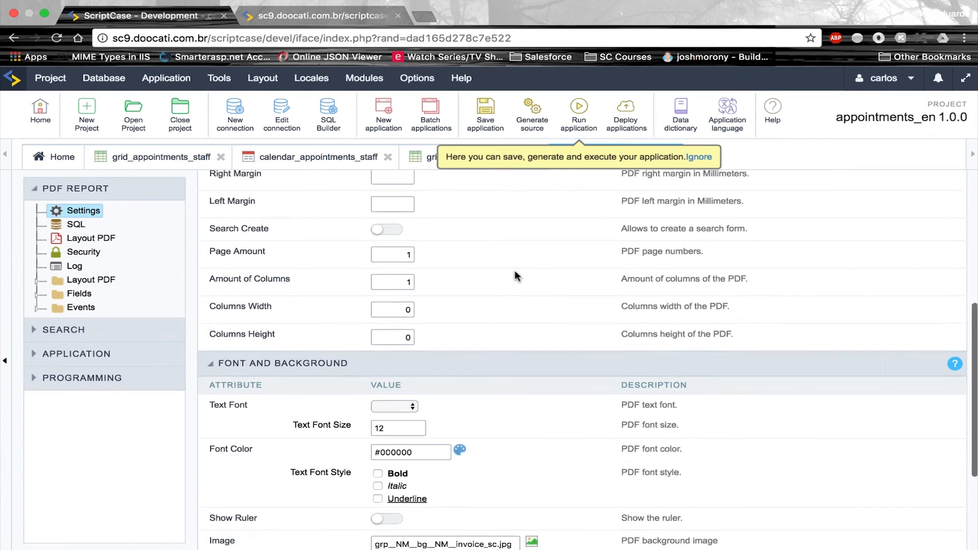
left_click(410, 460)
key("BackSpace")
type("210")
key("Tab")
type("297")
left_click(512, 425)
scroll(545, 337, "up", 5)
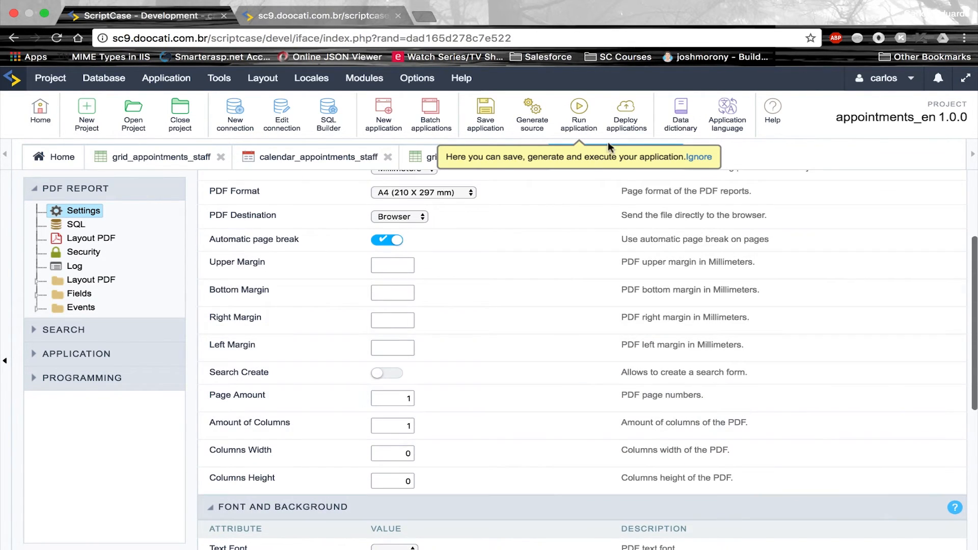
left_click(582, 121)
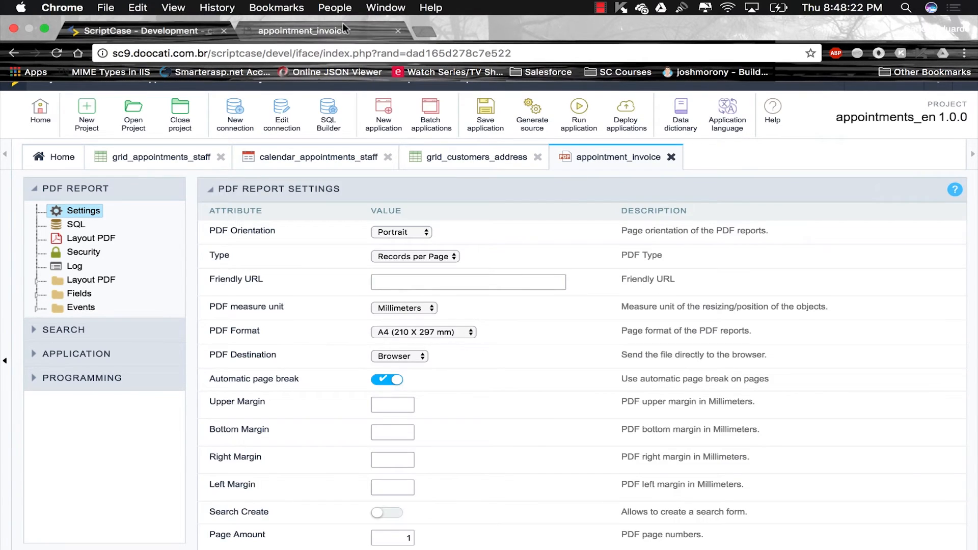
Generate the invoice for appointment ID 1 and review the resulting PDF page
type("1")
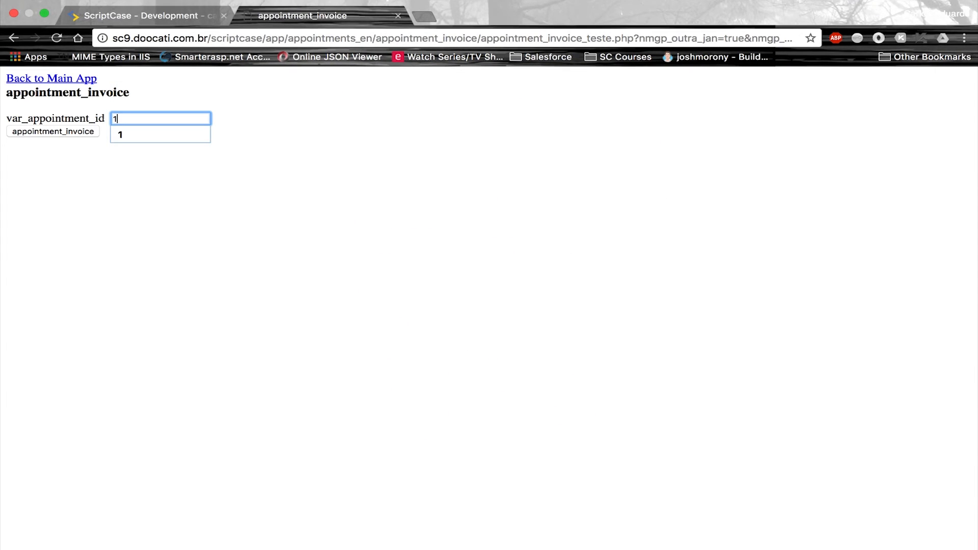
key("Return")
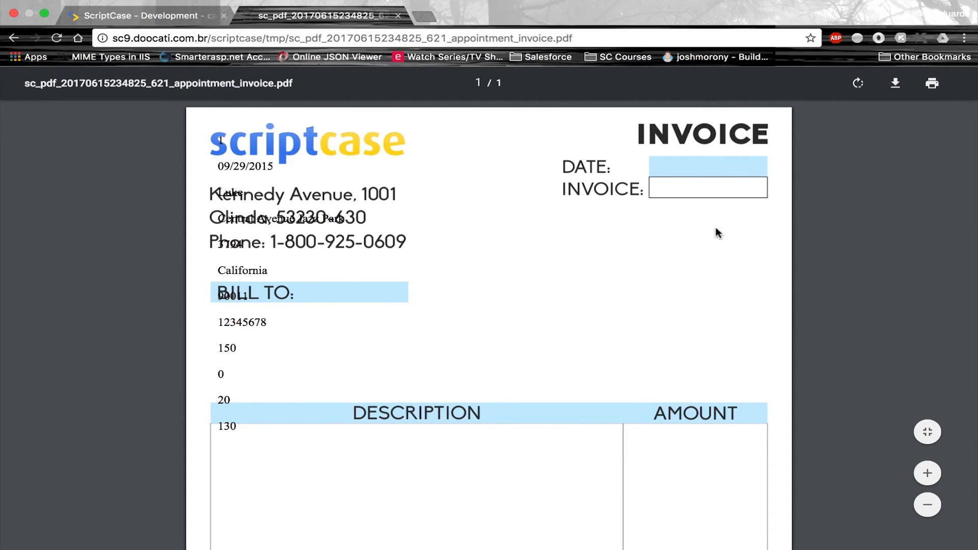
scroll(613, 308, "down", 5)
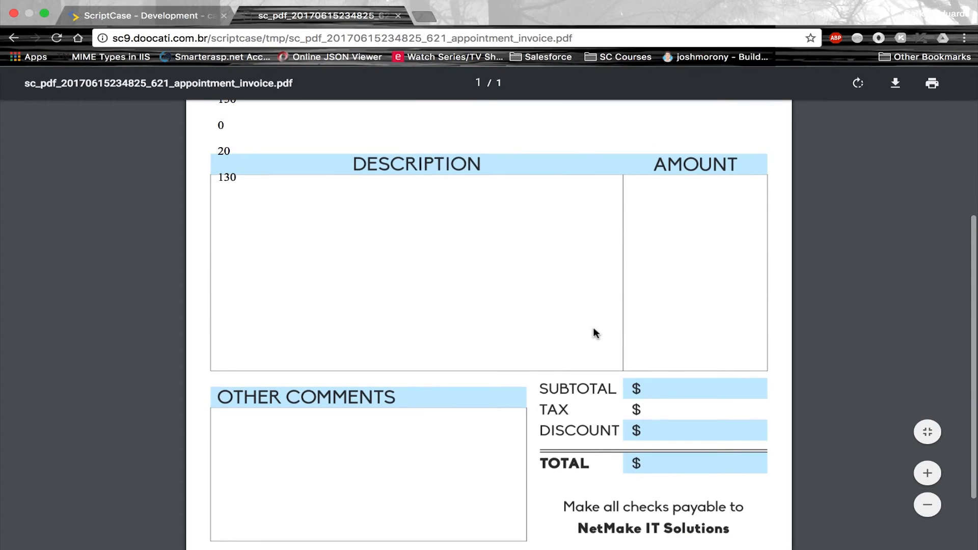
scroll(593, 330, "down", 2)
scroll(594, 330, "up", 4)
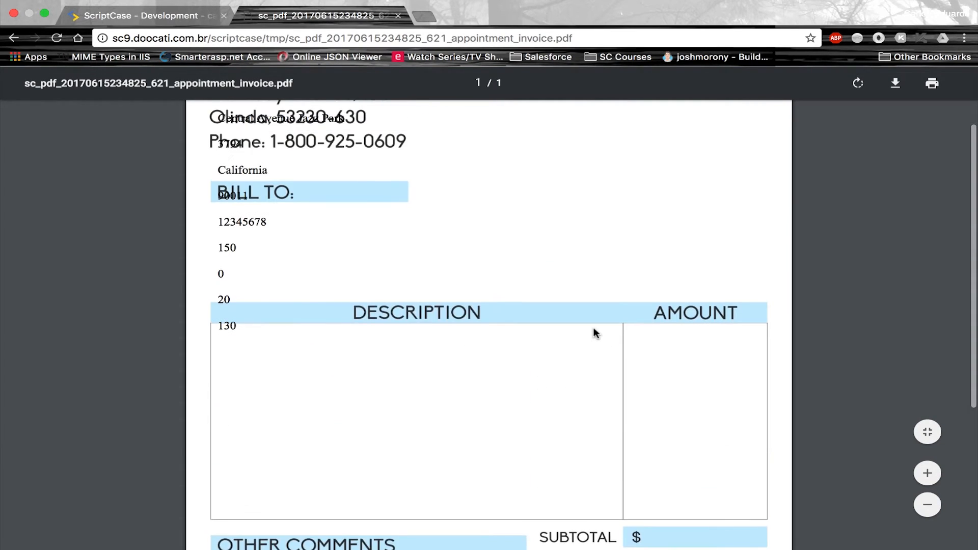
scroll(594, 331, "up", 2)
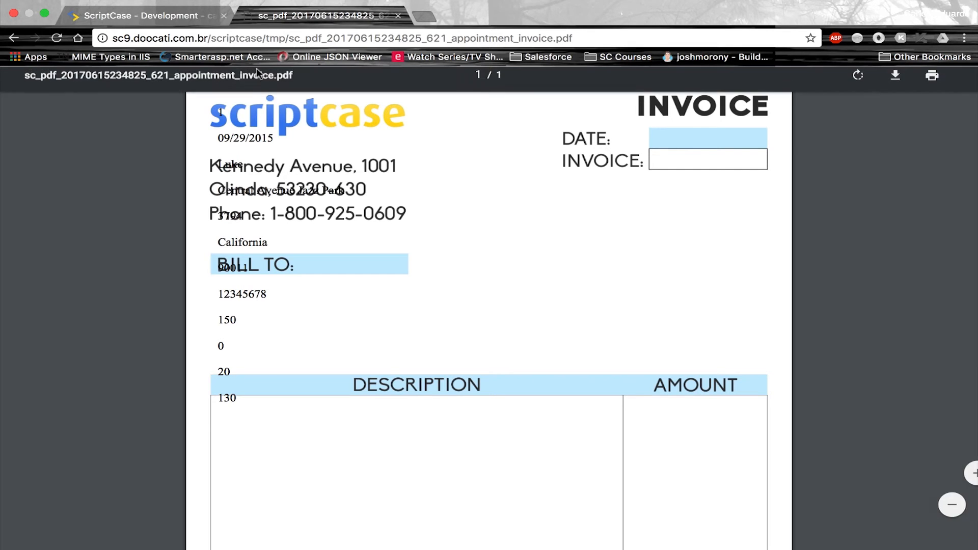
In the Layout PDF editor, show cell_a_appointments_id's properties (Pos X 10, Pos Y 10)
left_click(172, 17)
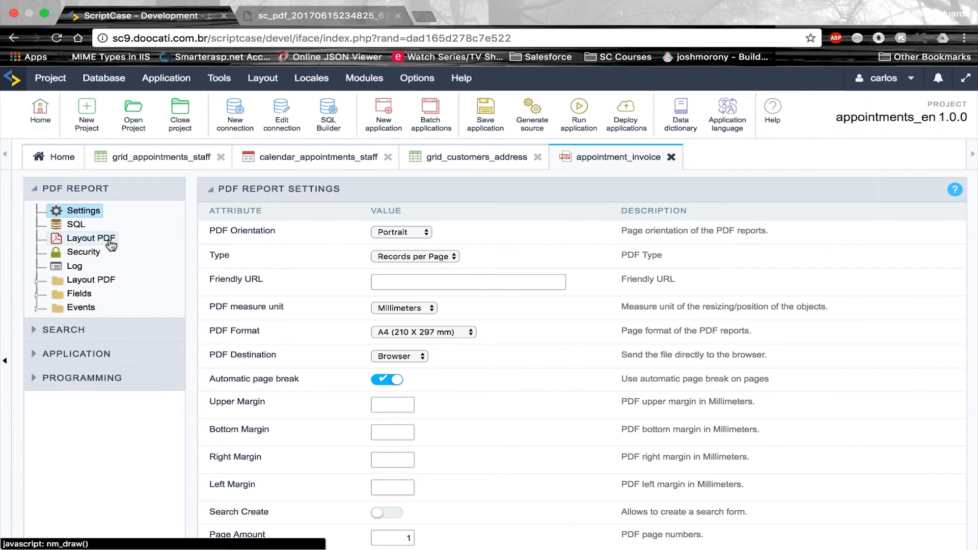
left_click(91, 238)
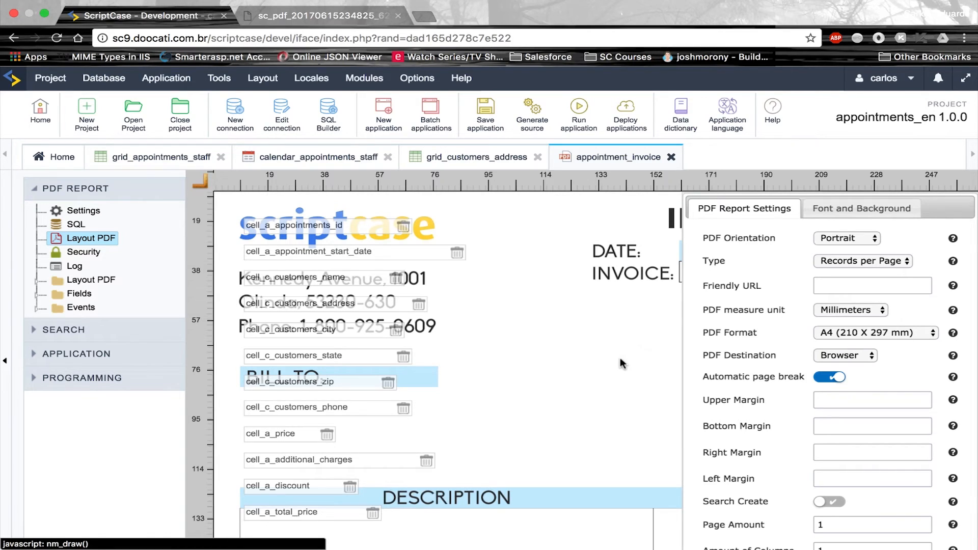
scroll(621, 361, "down", 3)
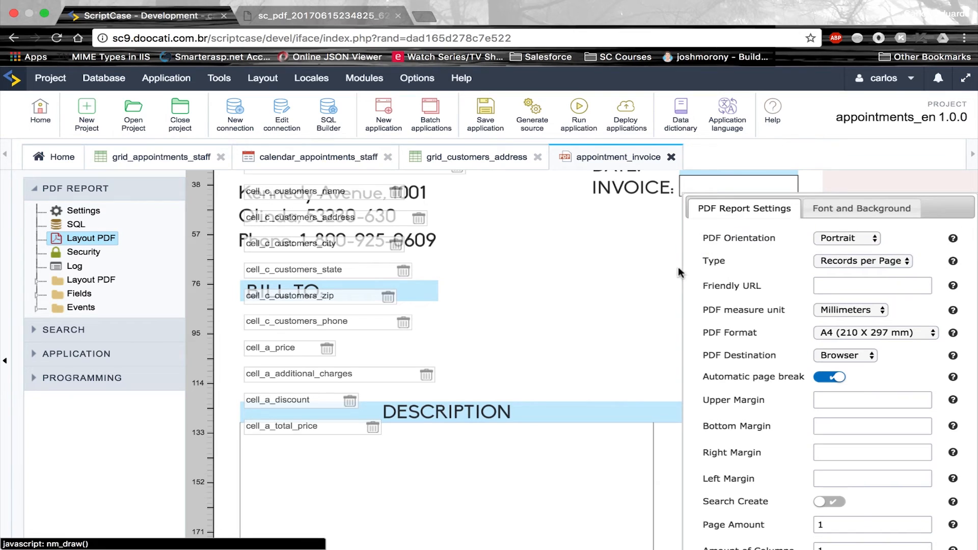
scroll(766, 337, "down", 5)
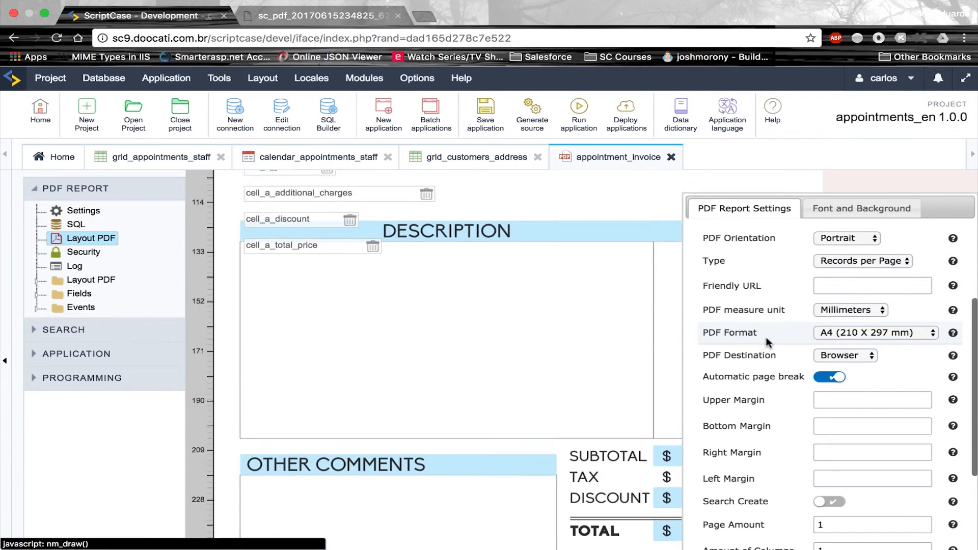
scroll(767, 337, "up", 5)
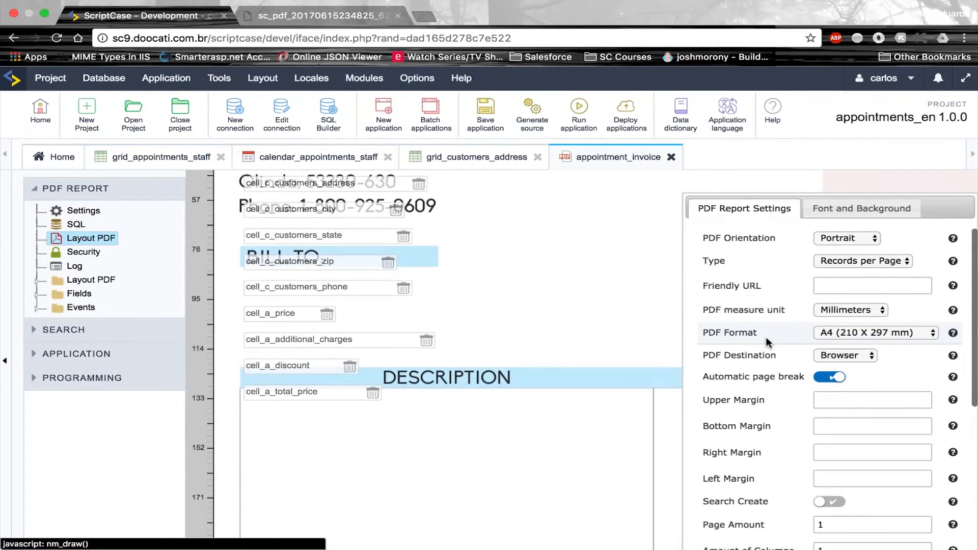
scroll(564, 364, "up", 1)
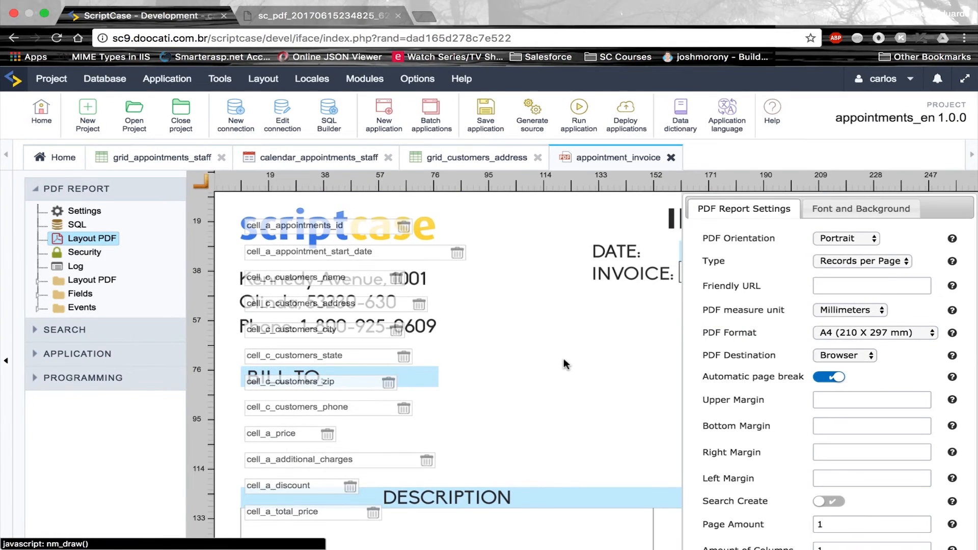
scroll(564, 364, "down", 3)
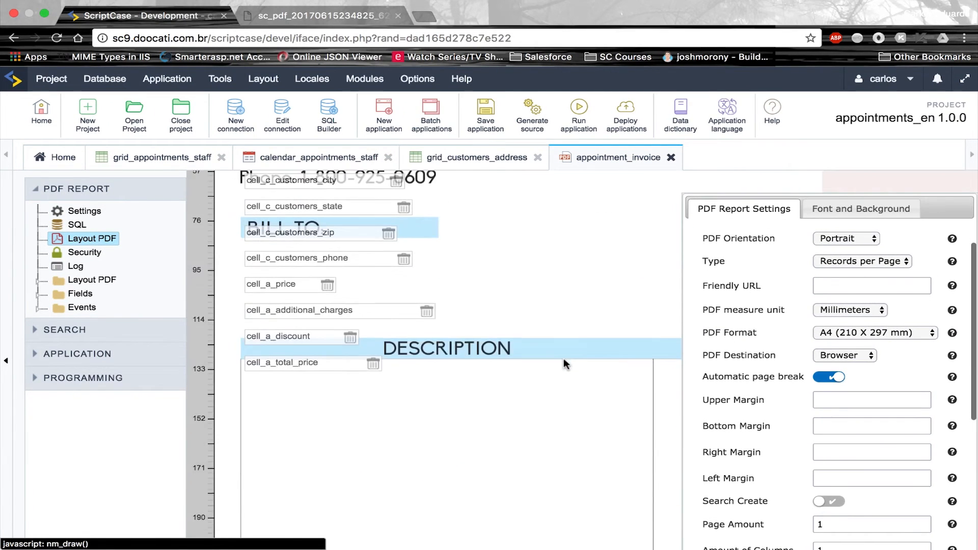
scroll(564, 364, "up", 2)
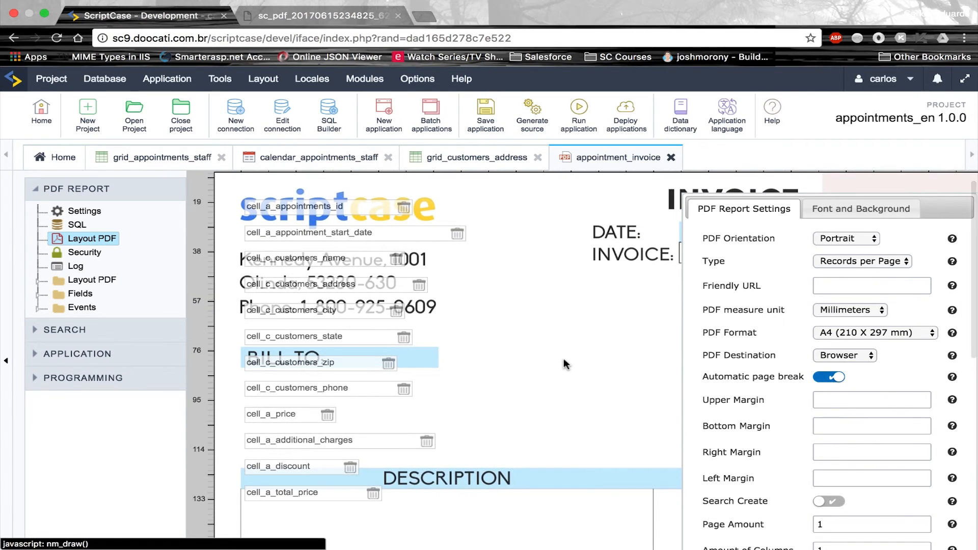
scroll(564, 363, "down", 2)
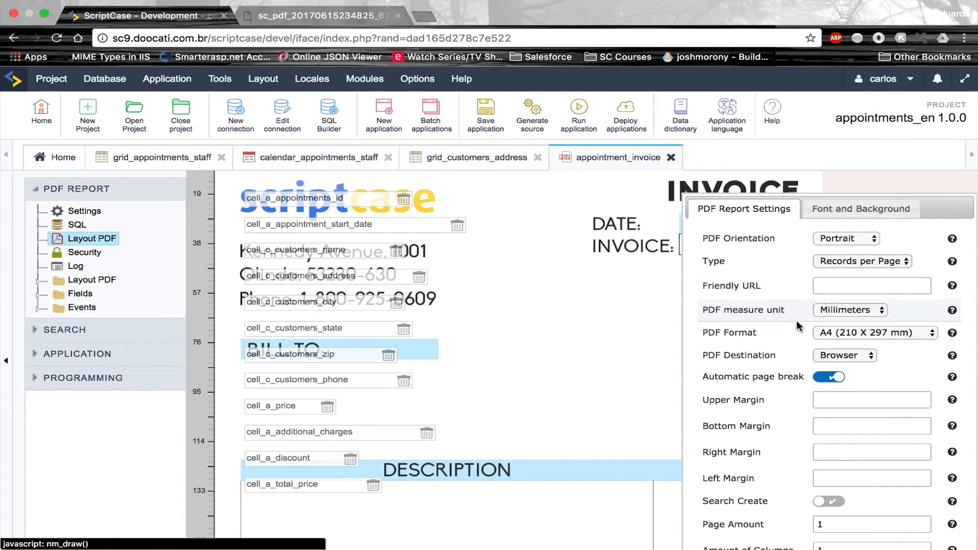
left_click(386, 200)
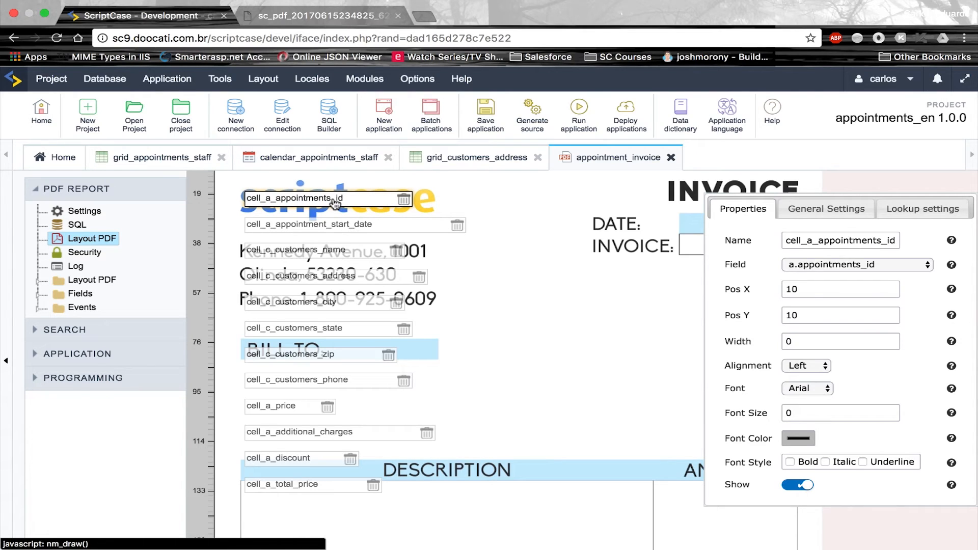
Place the appointments_id and start_date fields beside INVOICE and DATE in the header
left_click_drag(335, 204, 798, 247)
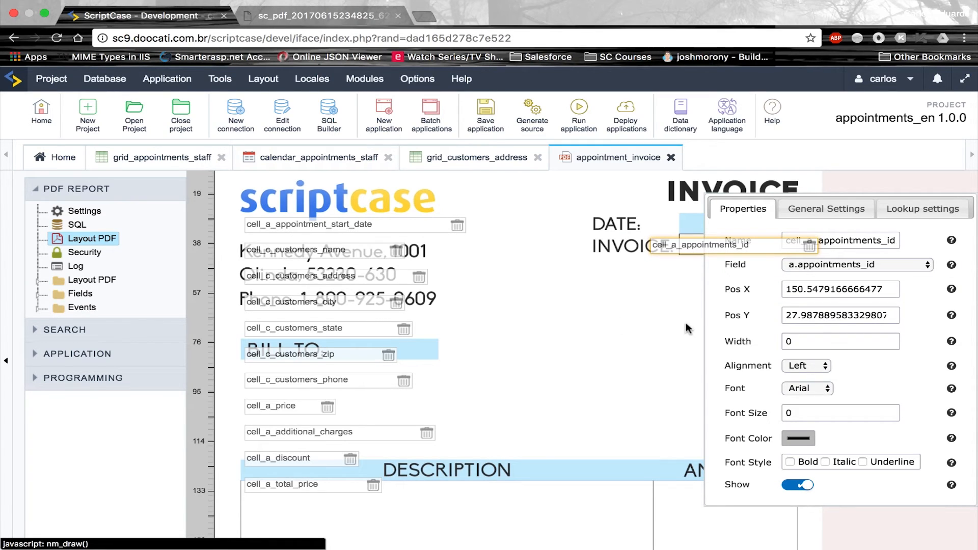
left_click_drag(355, 231, 763, 255)
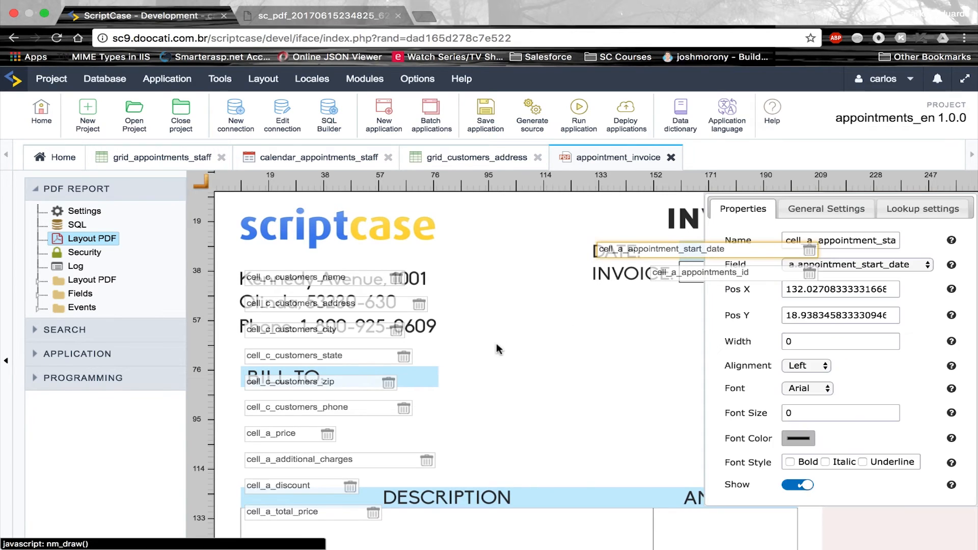
scroll(549, 381, "down", 5)
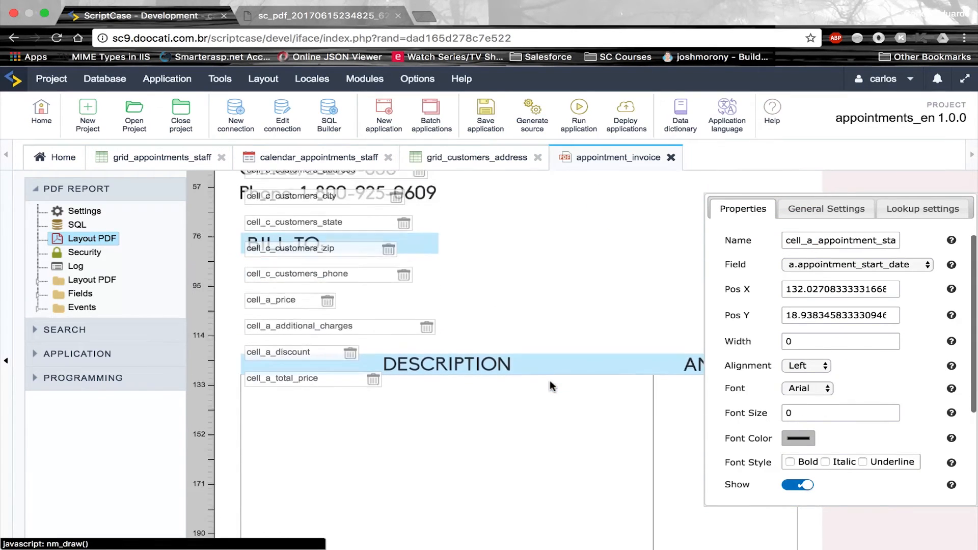
scroll(550, 383, "down", 2)
scroll(553, 385, "up", 2)
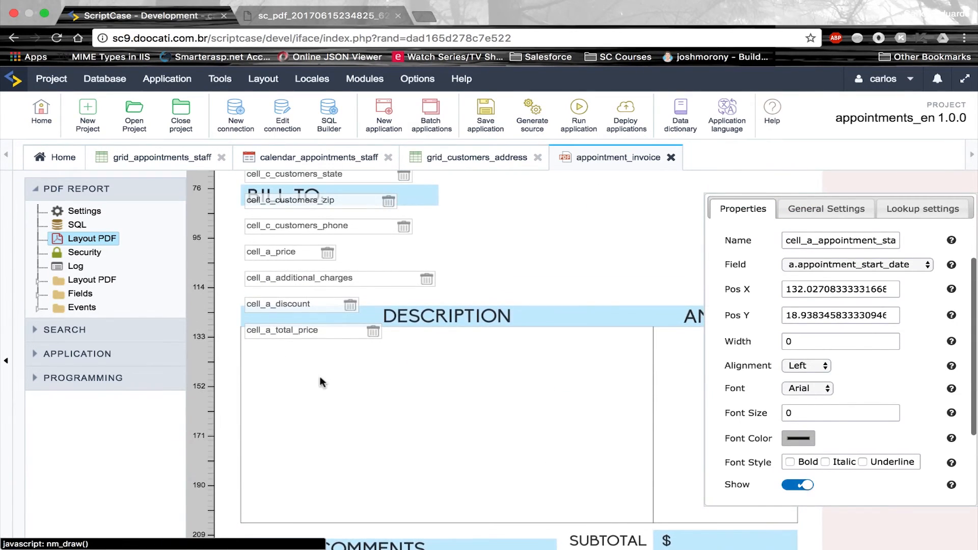
Move total_price onto the TOTAL row and discount onto the DISCOUNT row
left_click_drag(320, 336, 548, 460)
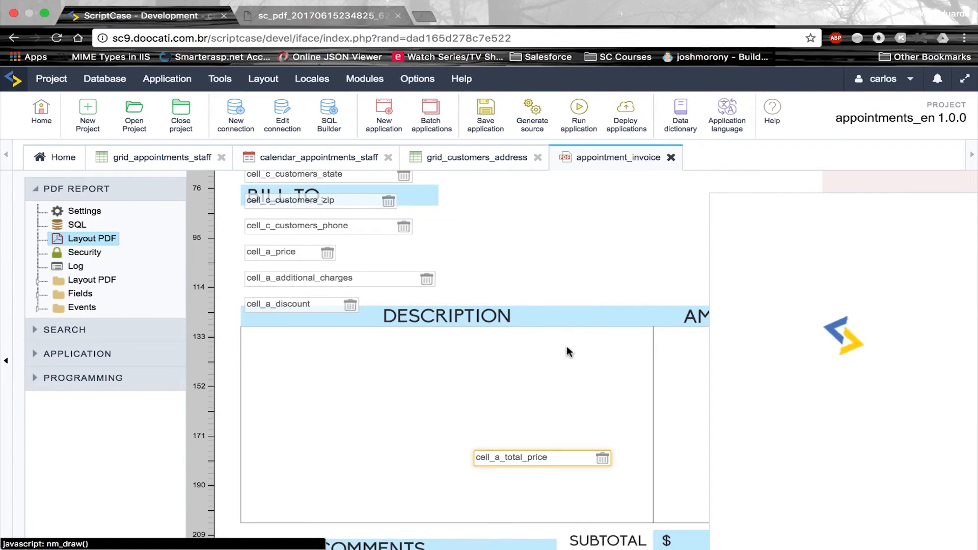
scroll(569, 347, "down", 2)
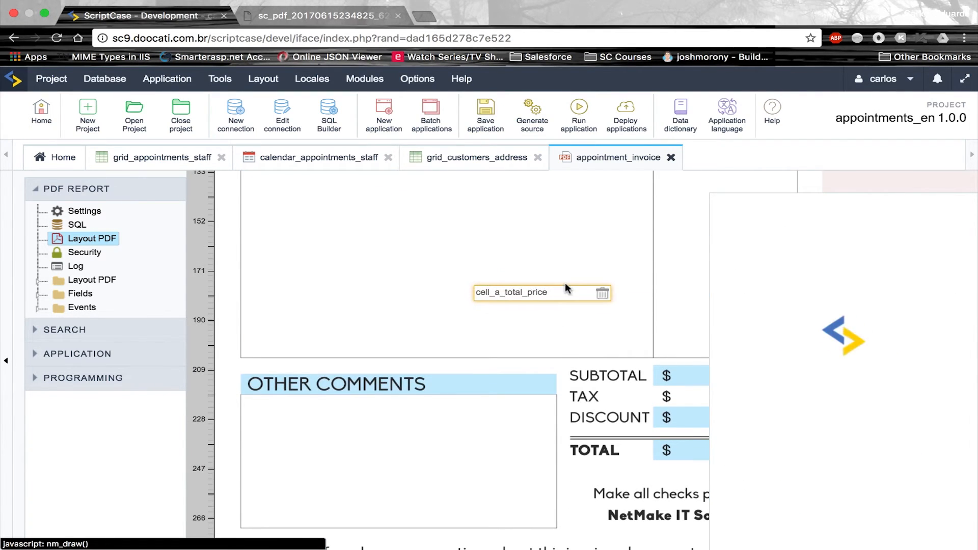
left_click_drag(553, 300, 810, 453)
scroll(634, 326, "up", 4)
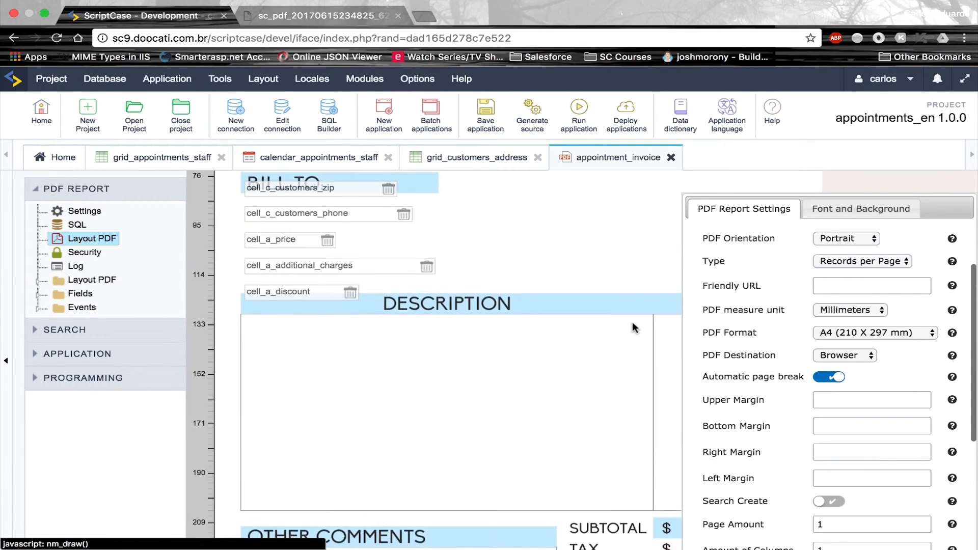
left_click_drag(316, 312, 542, 459)
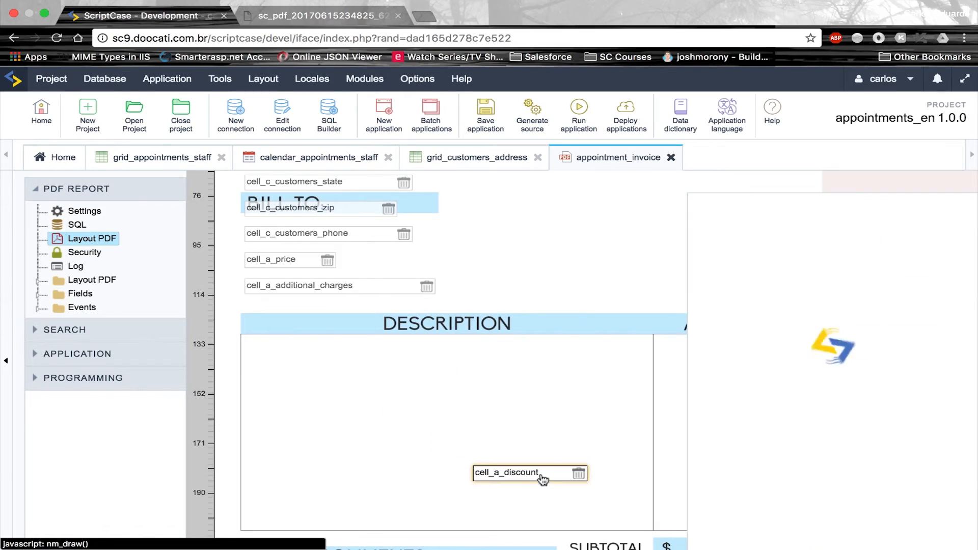
scroll(548, 421, "down", 1)
scroll(548, 421, "down", 3)
left_click_drag(525, 327, 727, 442)
left_click(558, 320)
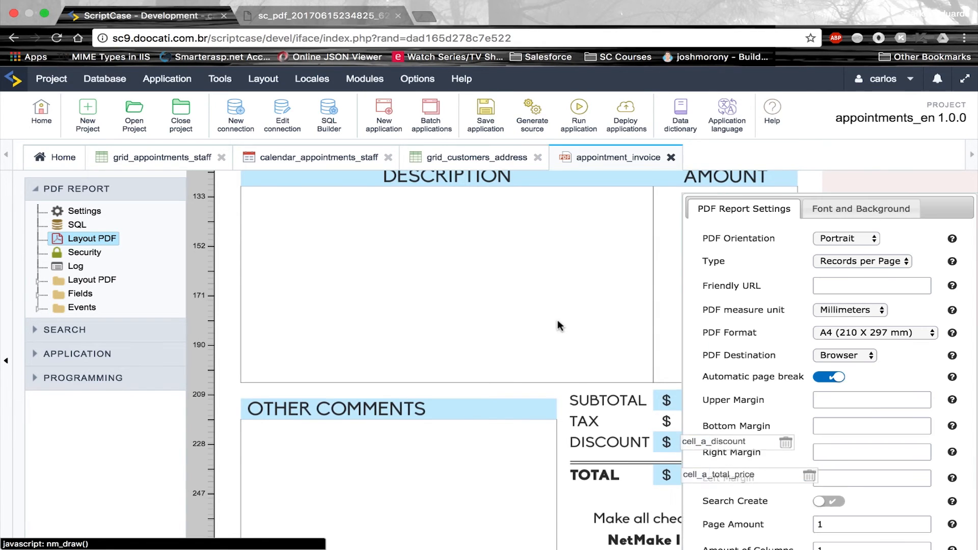
Move additional_charges onto the TAX row and price onto the SUBTOTAL row
scroll(558, 321, "up", 2)
scroll(372, 229, "up", 1)
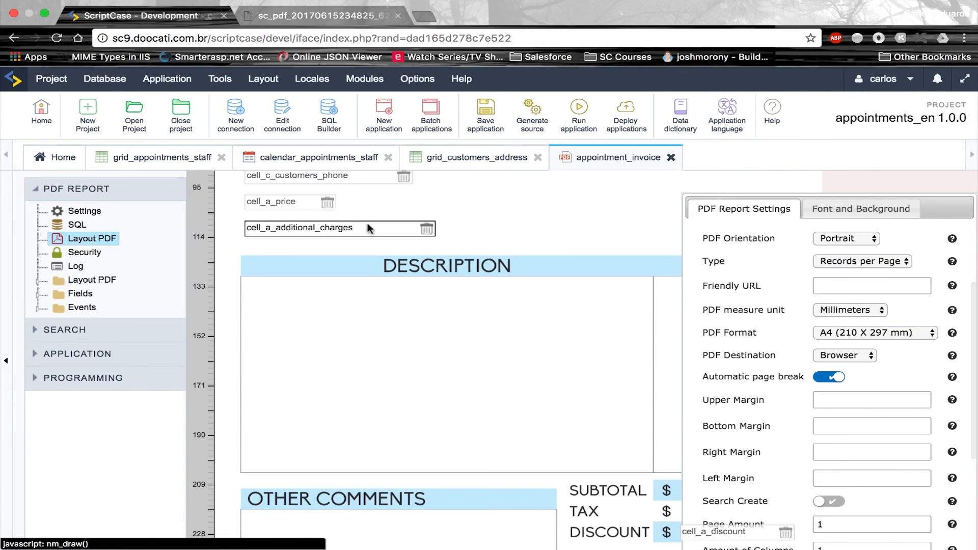
left_click_drag(369, 227, 623, 422)
left_click_drag(657, 502, 753, 504)
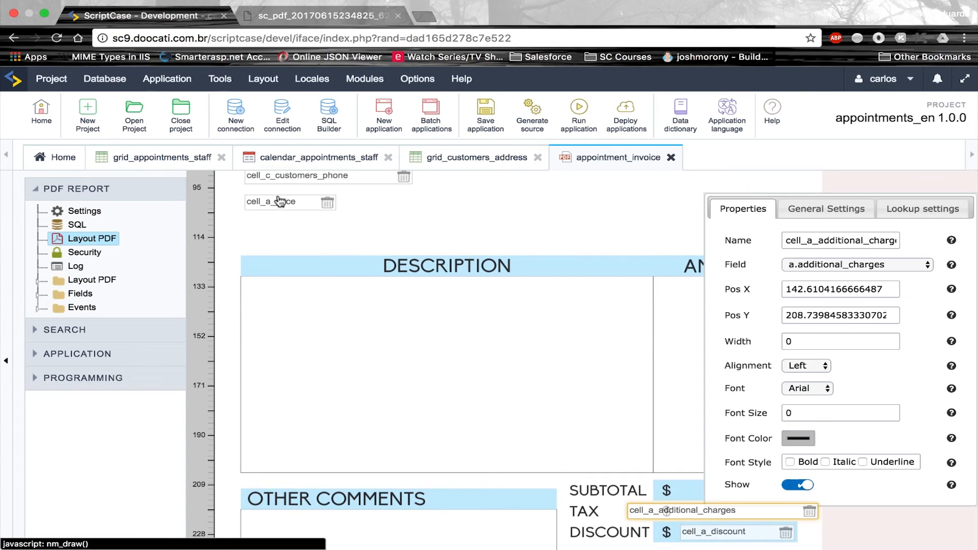
scroll(325, 213, "up", 1)
left_click_drag(324, 213, 627, 429)
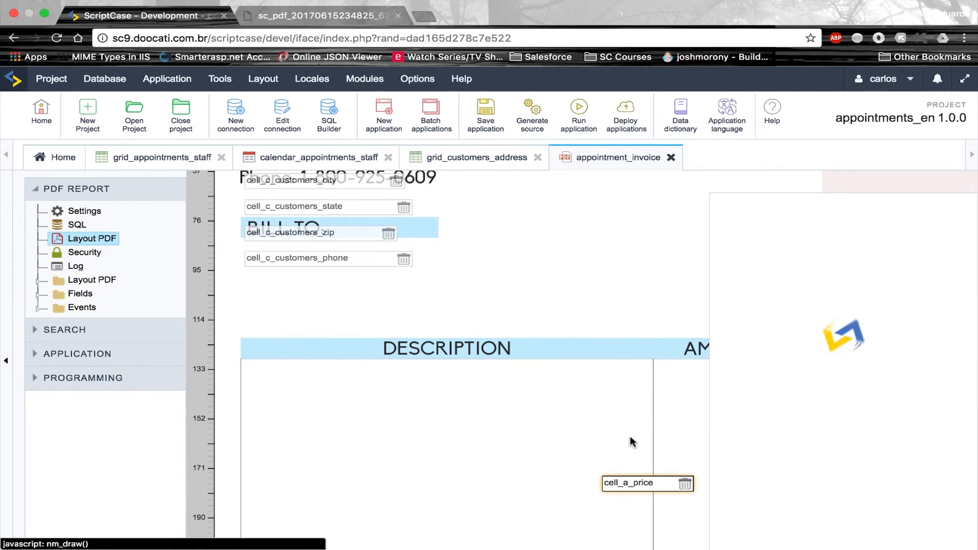
scroll(626, 428, "down", 3)
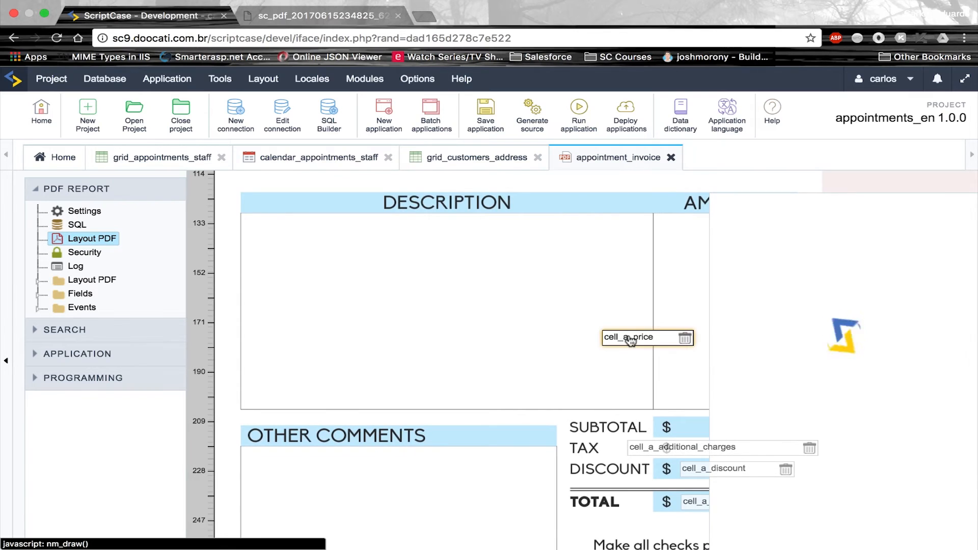
left_click_drag(631, 340, 696, 429)
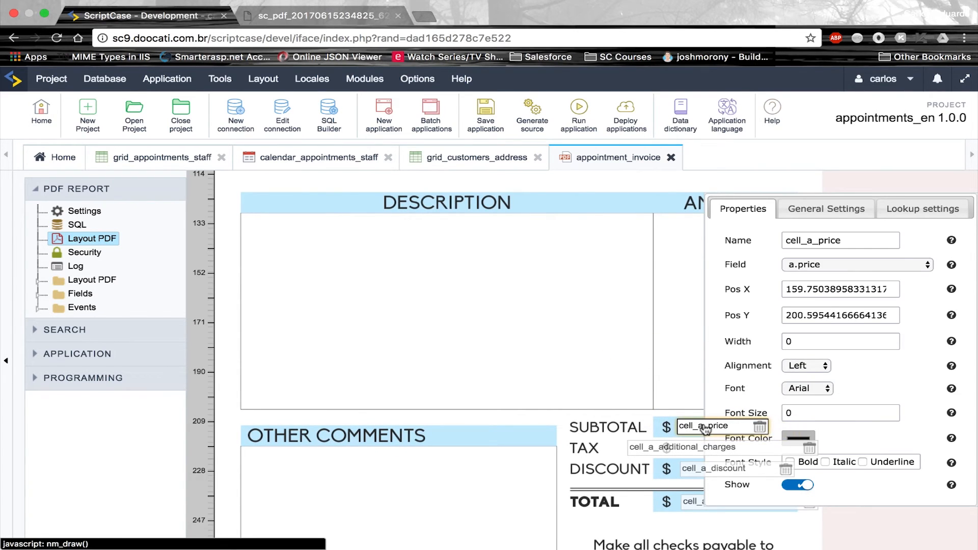
left_click(615, 340)
Drag the customer phone, zip, state, city, address and name fields under BILL TO
scroll(615, 340, "up", 6)
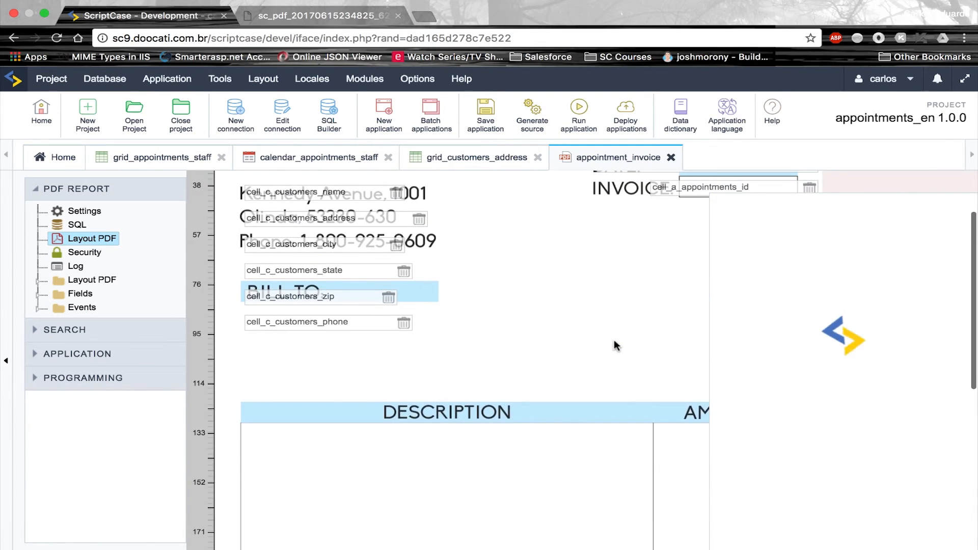
scroll(614, 341, "up", 2)
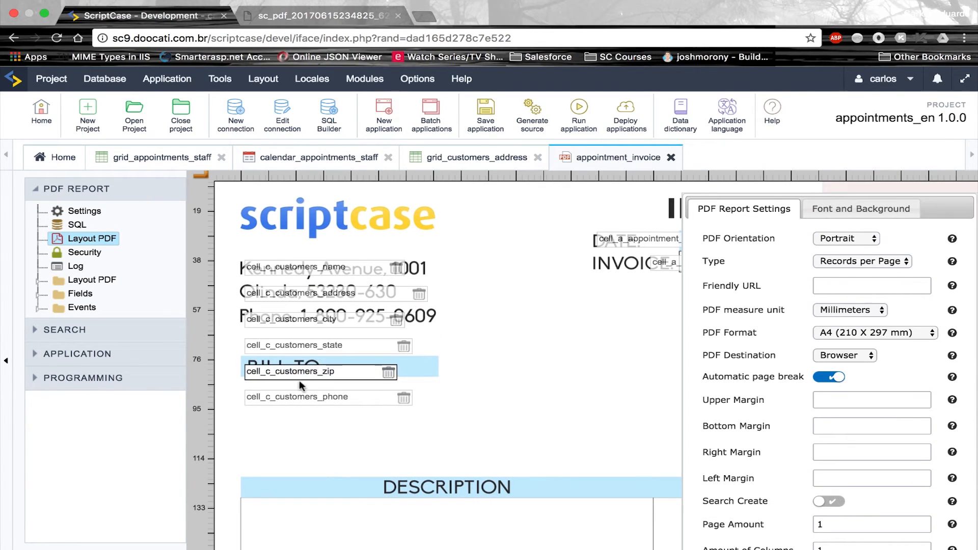
left_click_drag(319, 403, 319, 445)
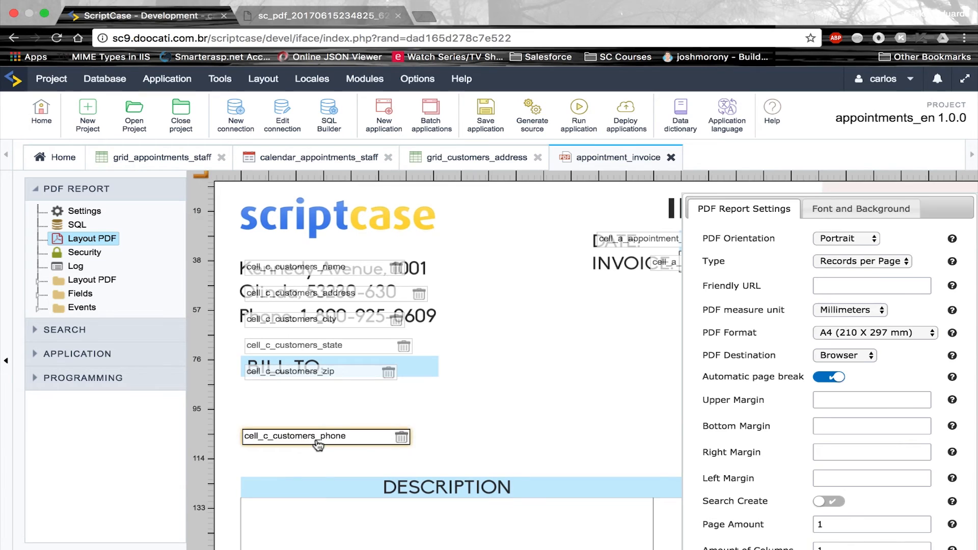
left_click_drag(332, 377, 474, 420)
left_click_drag(310, 352, 296, 417)
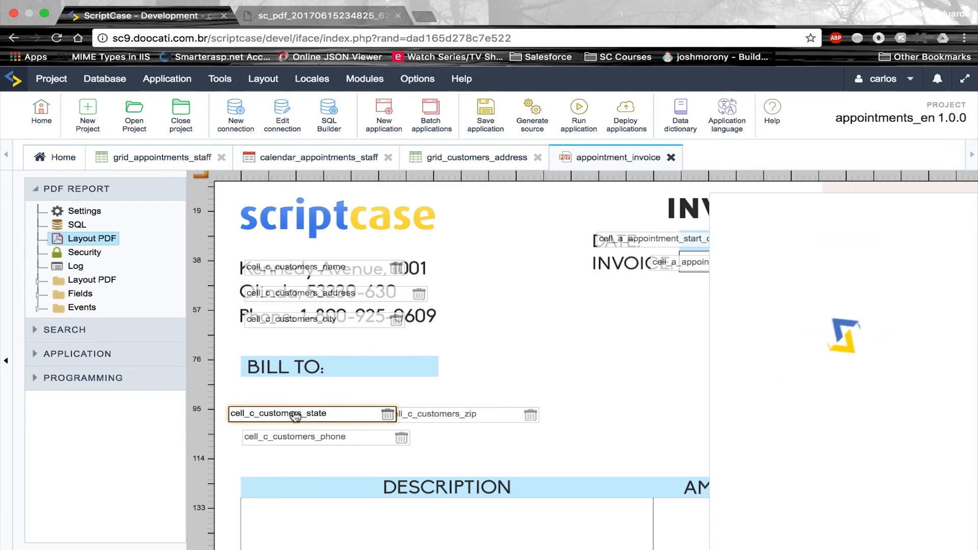
left_click_drag(334, 322, 487, 400)
left_click_drag(375, 299, 411, 397)
left_click_drag(339, 270, 315, 390)
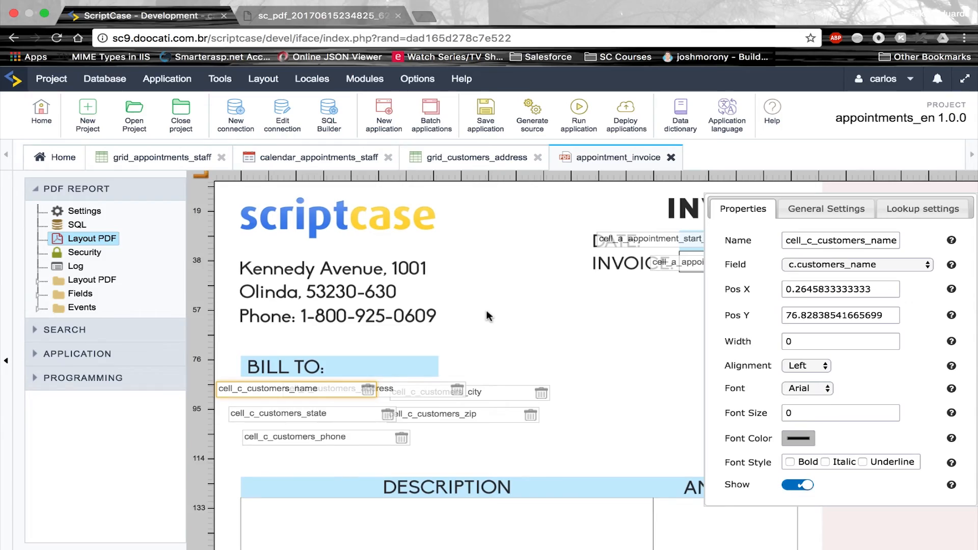
key("ctrl+Left")
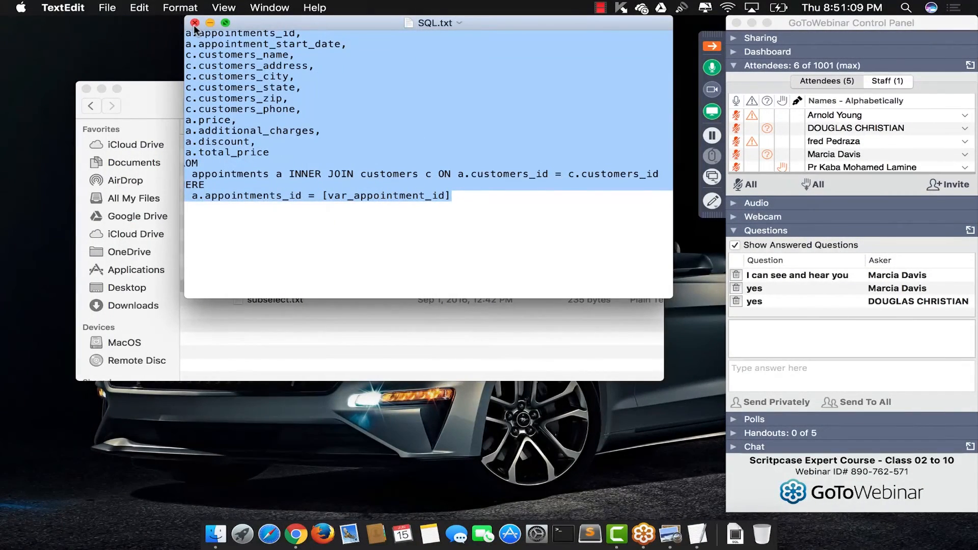
Close SQL.txt, open positioning.txt with the field X / Y coordinates, then return to the layout
left_click(195, 23)
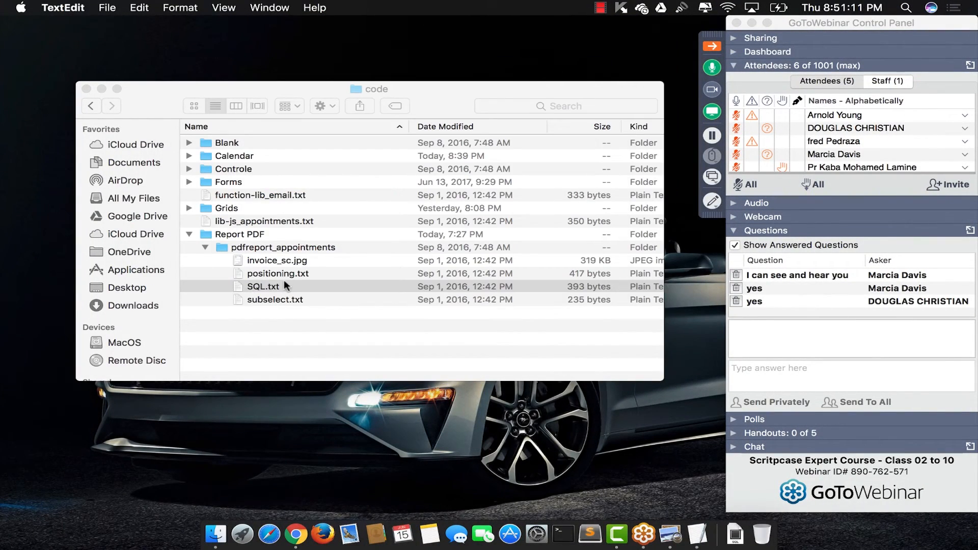
double_click(287, 271)
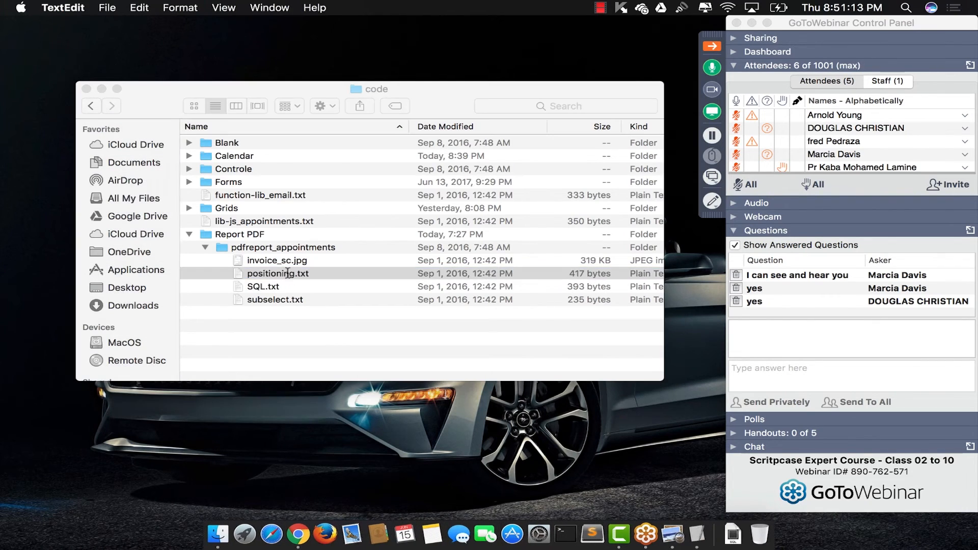
left_click_drag(360, 22, 322, 112)
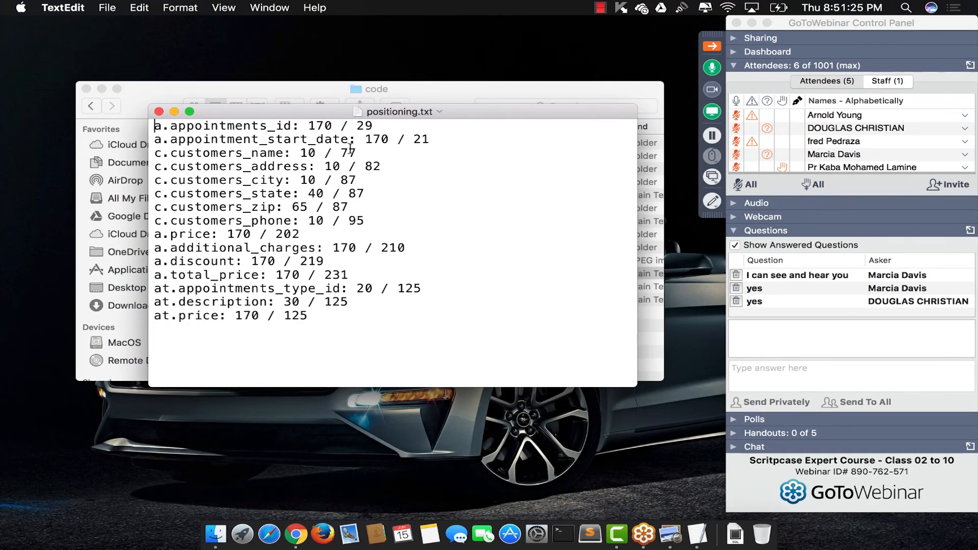
key("ctrl+Right")
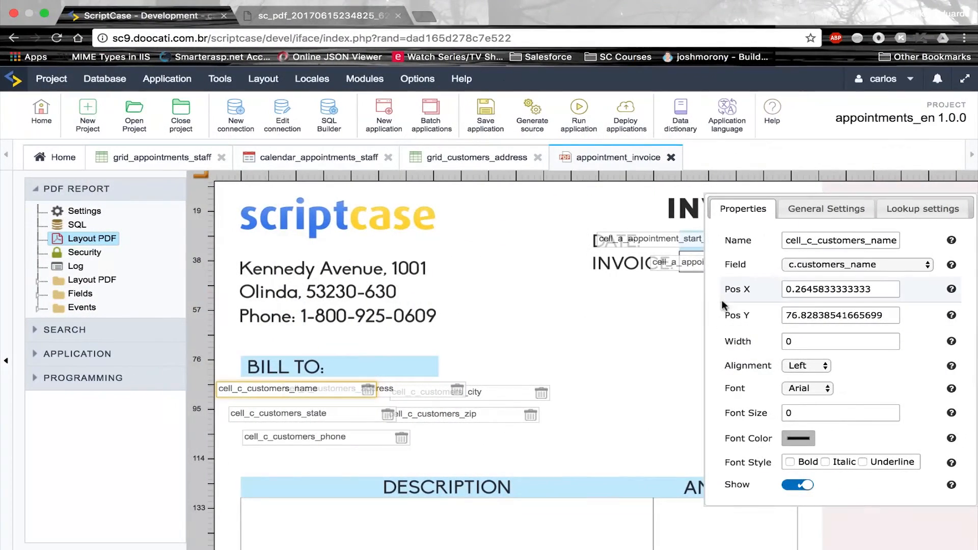
Position the appointment id field at X 170, Y 29, checking positioning.txt
left_click(662, 262)
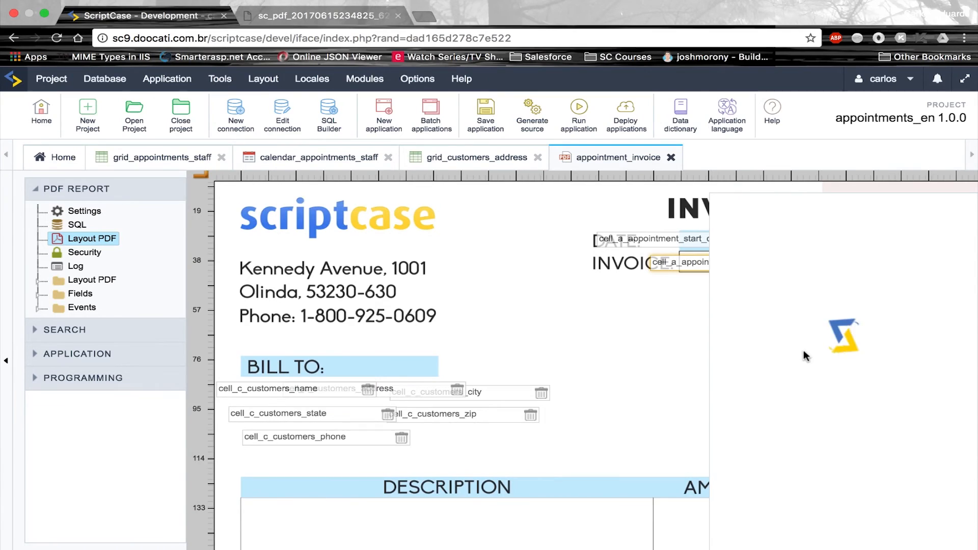
double_click(865, 289)
type("151")
left_click(893, 287)
left_click(892, 292)
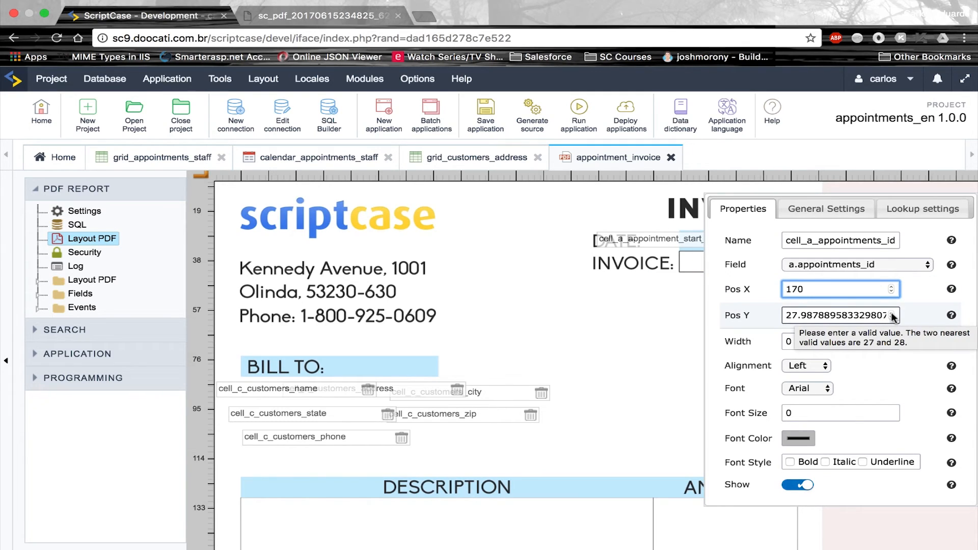
left_click(893, 314)
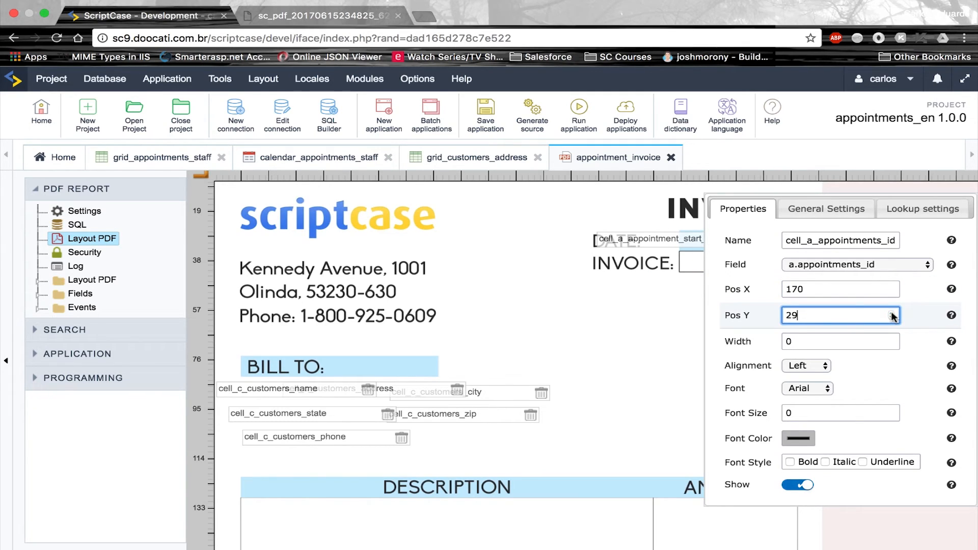
key("ctrl+Left")
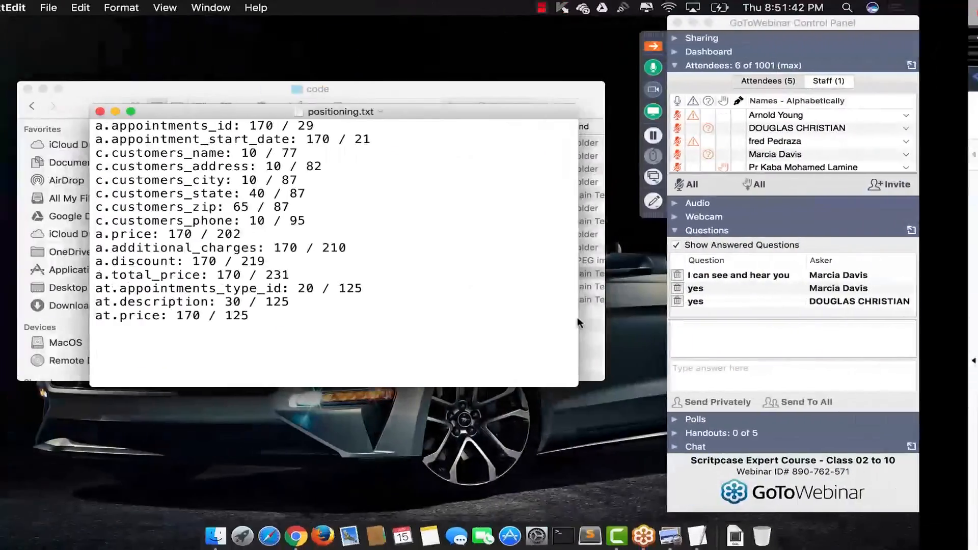
scroll(457, 225, "right", 5)
scroll(456, 225, "right", 5)
key("ctrl+Left")
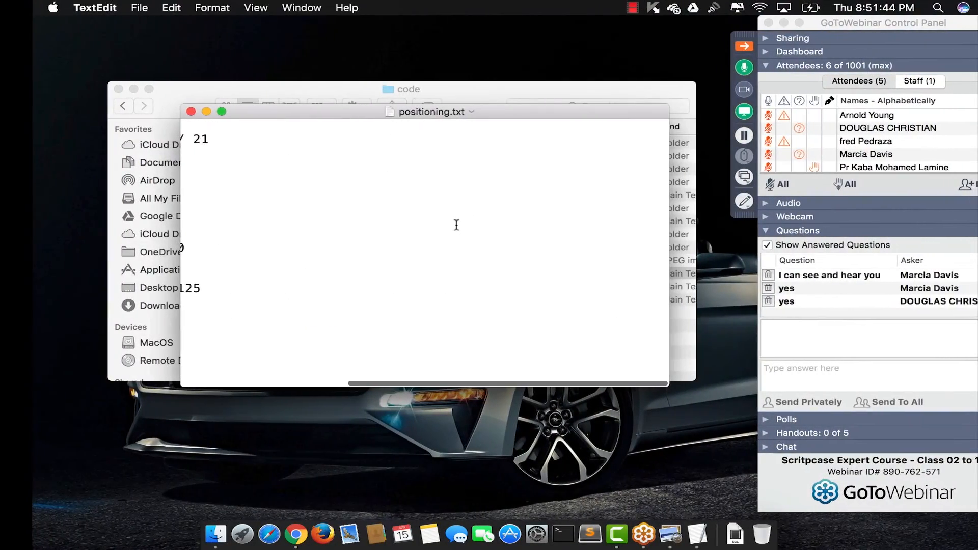
scroll(456, 225, "left", 1)
scroll(456, 225, "left", 10)
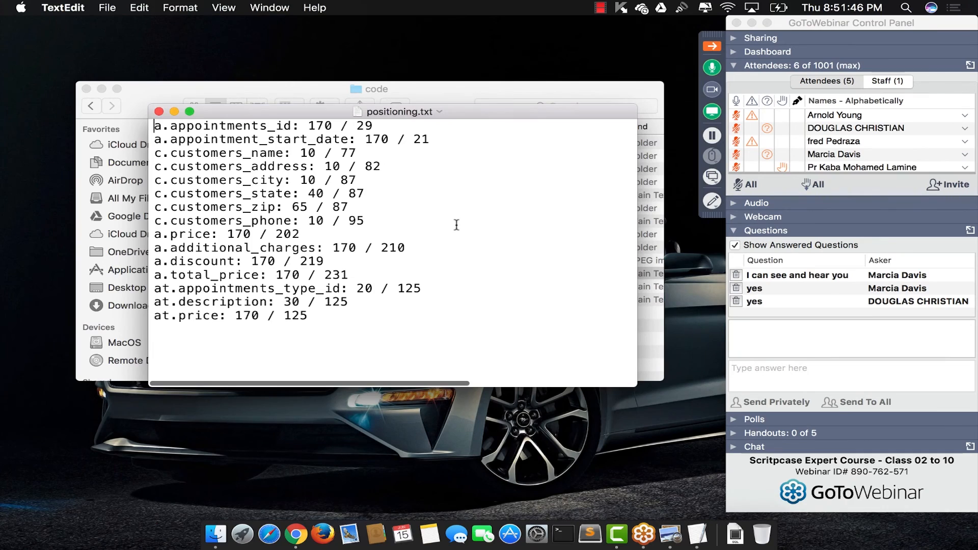
key("ctrl+Right")
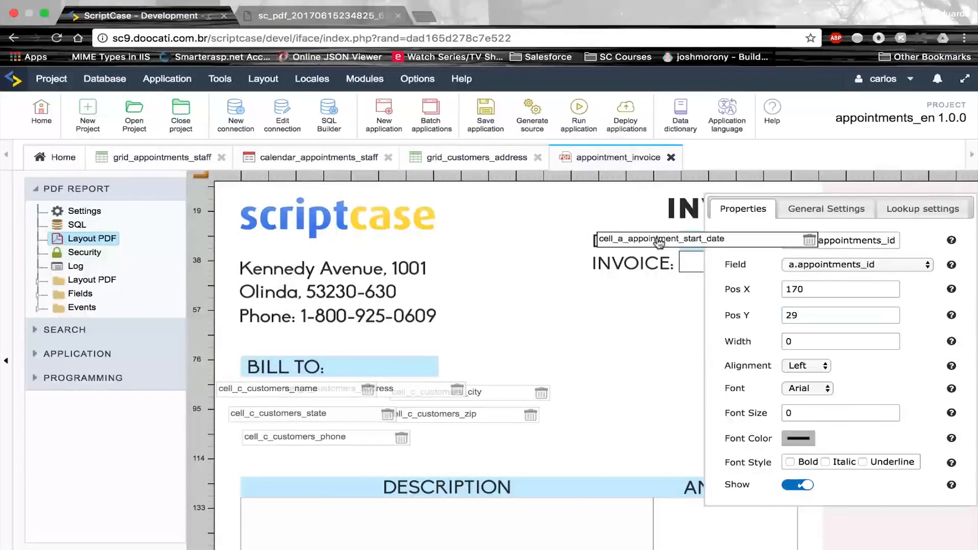
Set the start date field's position to X 170, Y 21
left_click(656, 239)
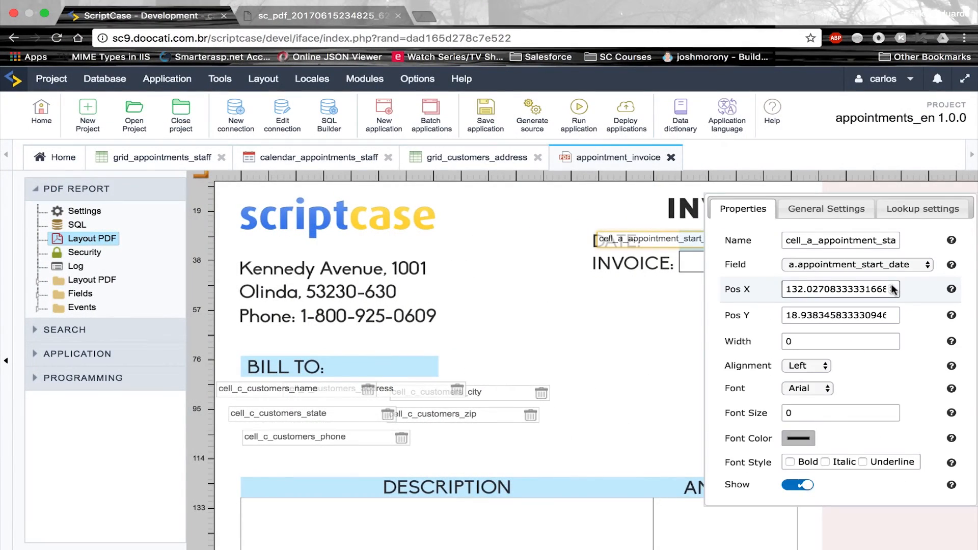
triple_click(893, 289)
type("133")
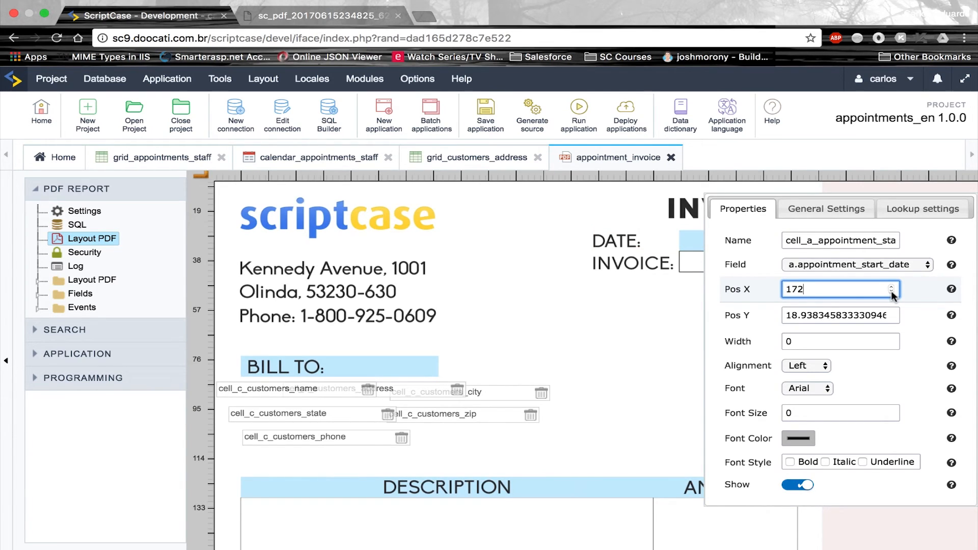
triple_click(893, 312)
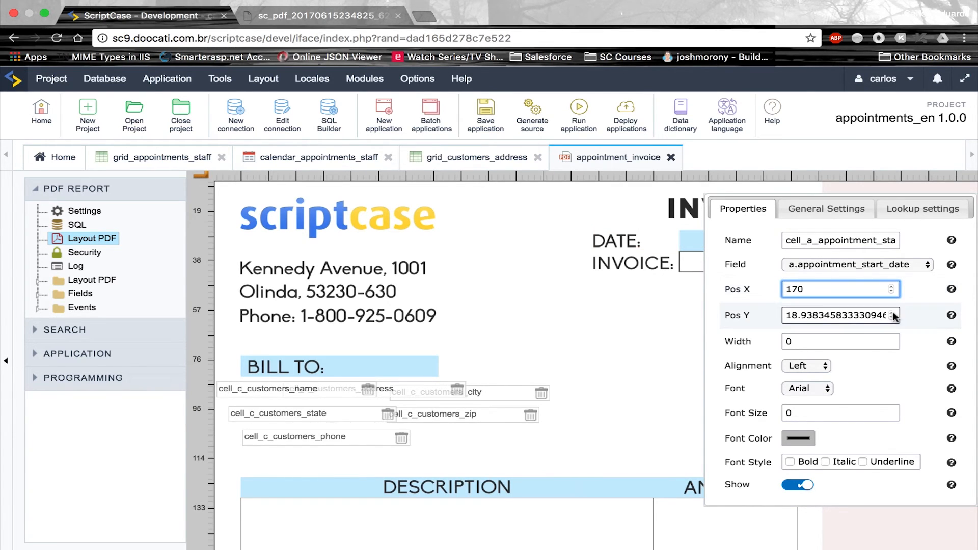
type("19")
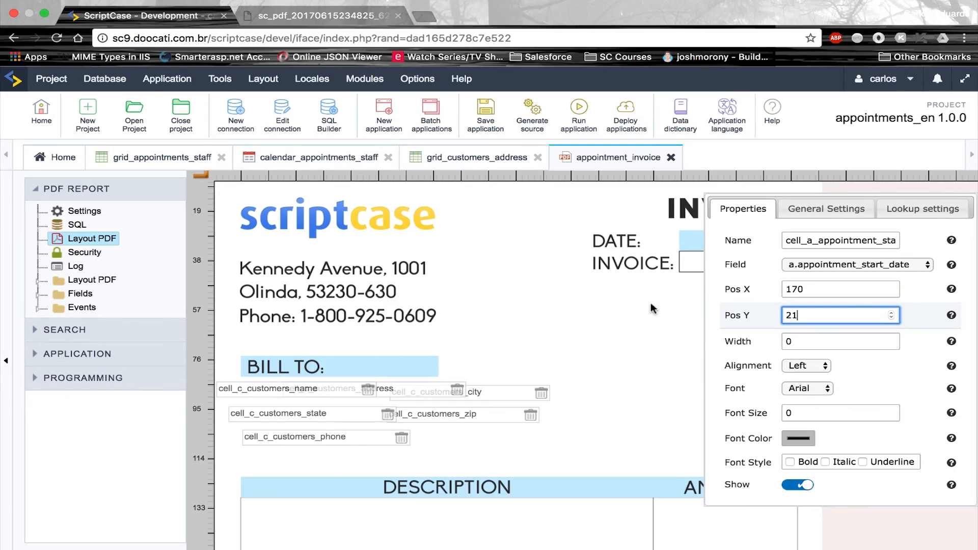
key("ctrl+Left")
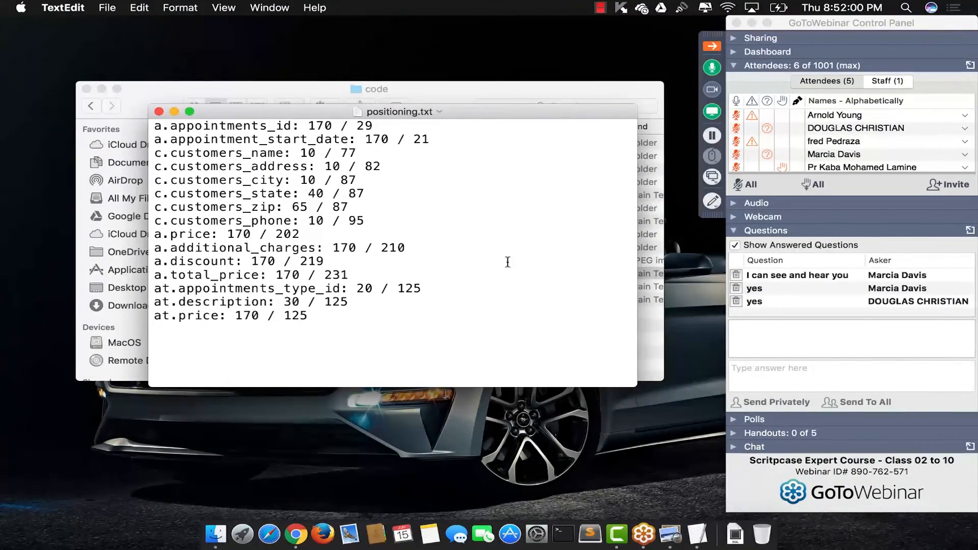
key("ctrl+Right")
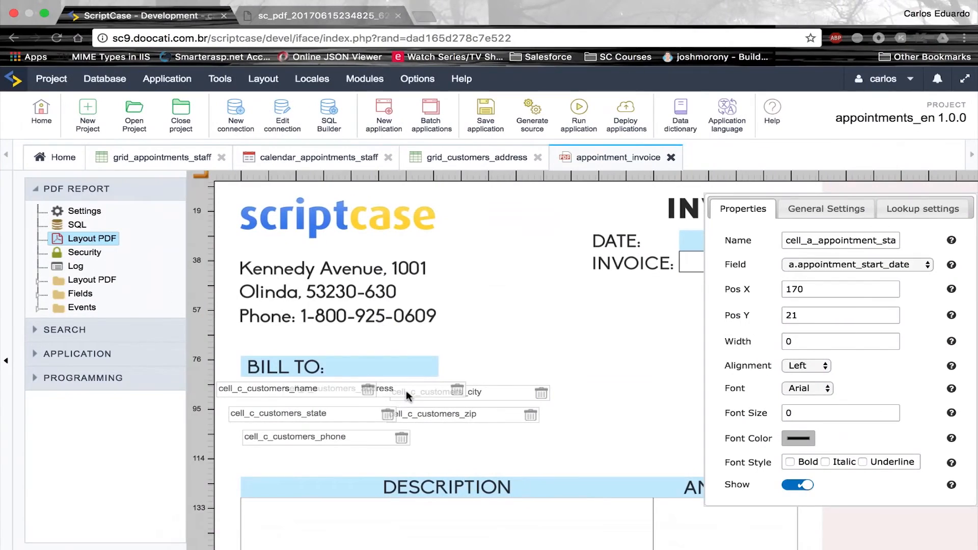
Place the customer name field at X 10, Y 77
left_click(251, 399)
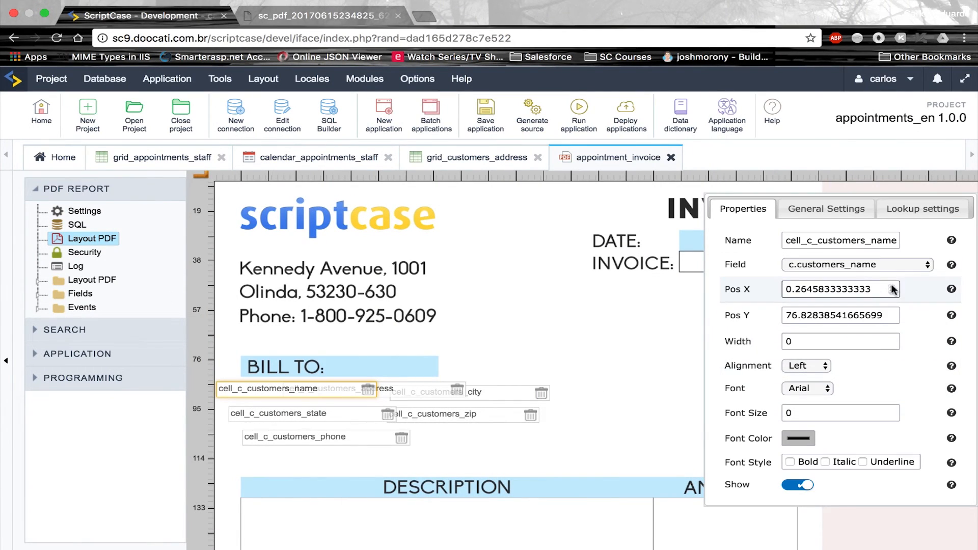
left_click(891, 287)
left_click(891, 288)
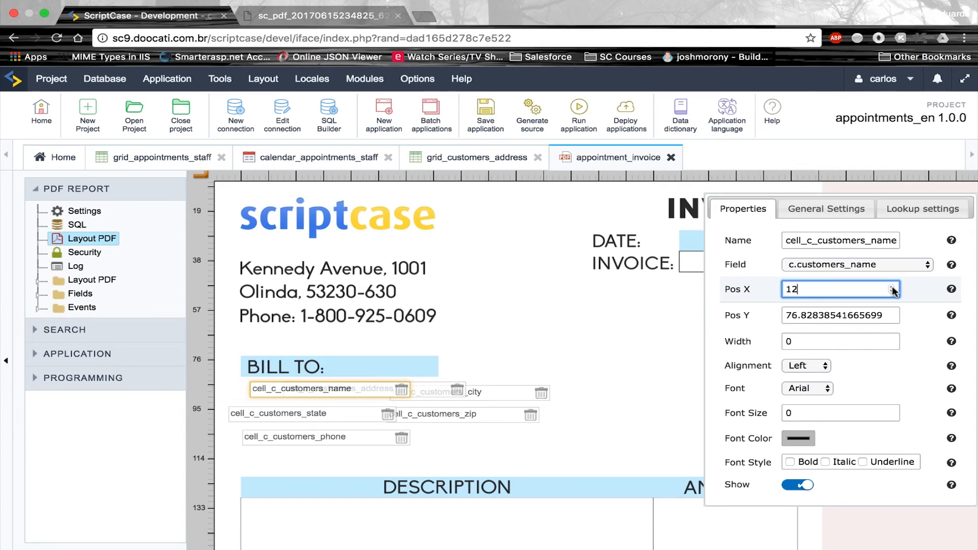
left_click(892, 291)
left_click(892, 291)
key("Tab")
left_click(892, 312)
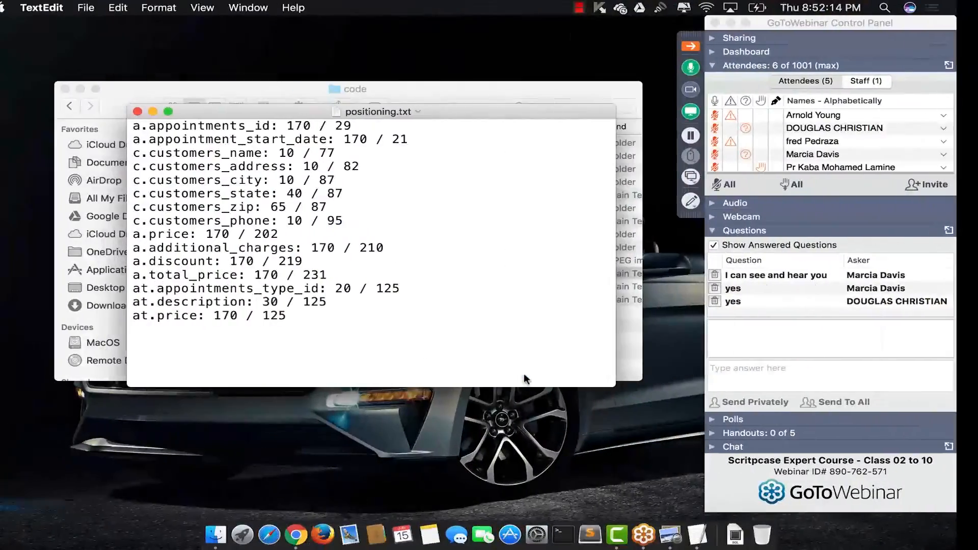
key("ctrl+Right")
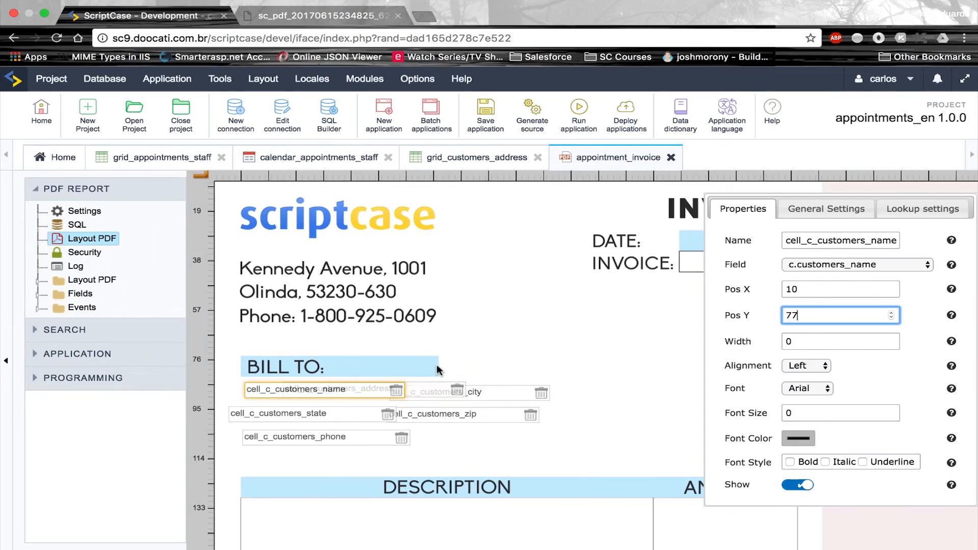
Place the customer address field at X 10, Y 82
left_click(414, 389)
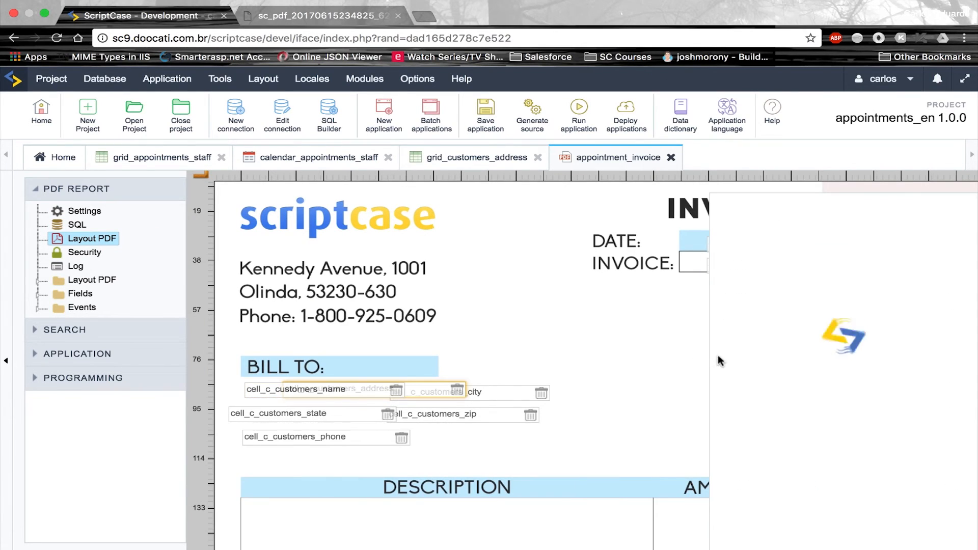
double_click(888, 291)
type("18")
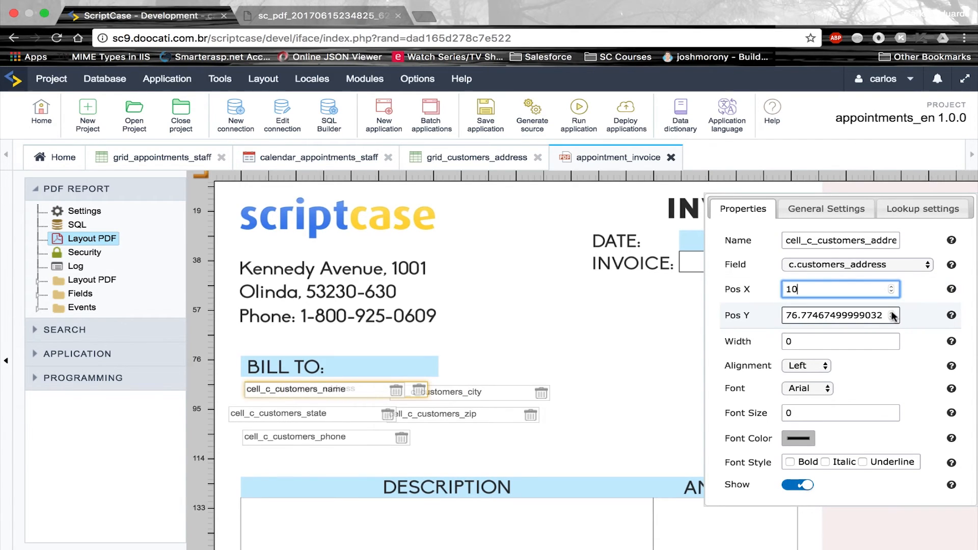
double_click(893, 316)
type("78")
left_click(891, 314)
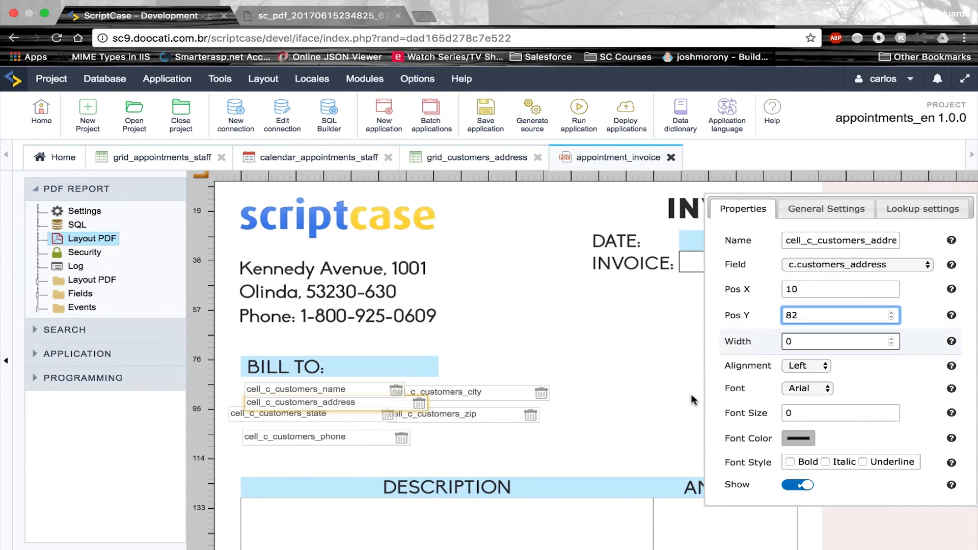
key("ctrl+Left")
key("ctrl+Right")
Position the customer city field at X 10, Y 87 and recheck positioning.txt
left_click(504, 393)
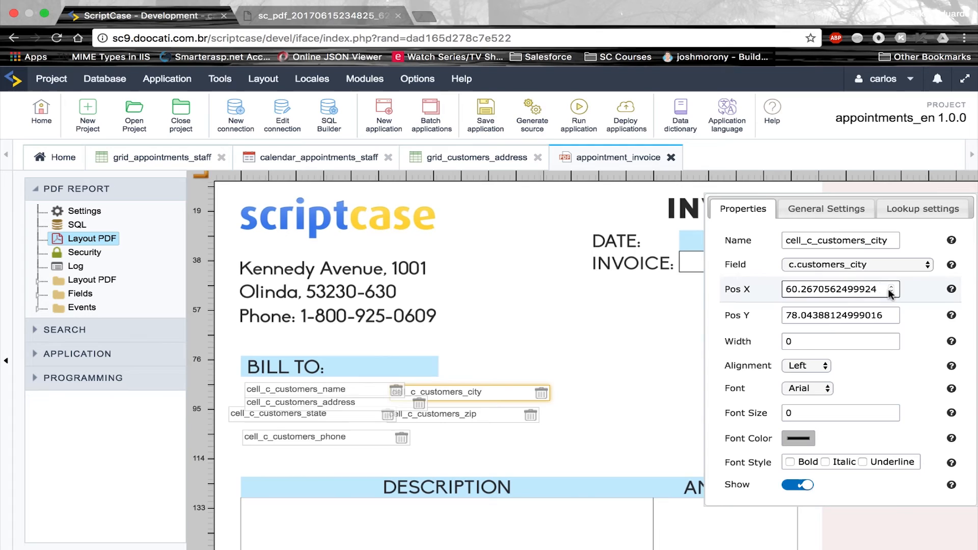
left_click(891, 291)
left_click(891, 291)
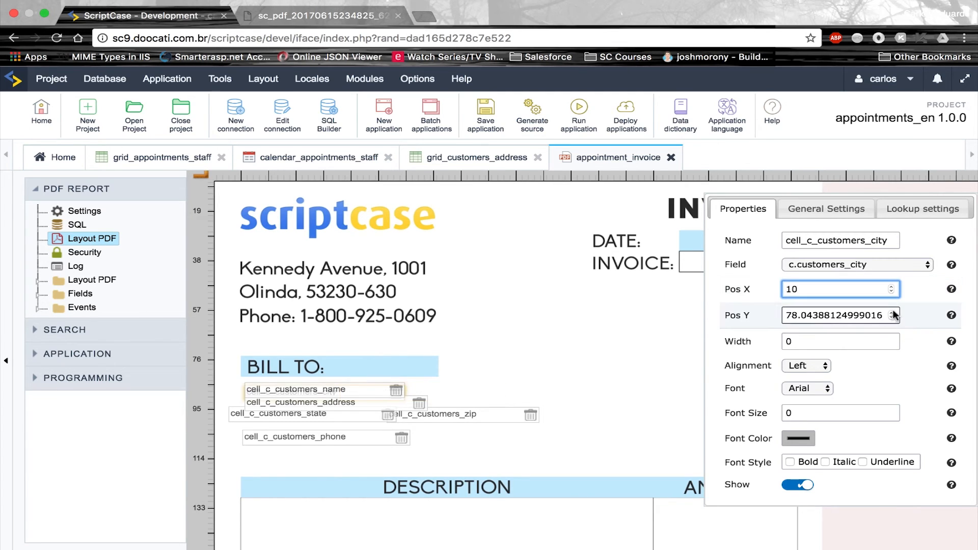
key("Tab")
type("80")
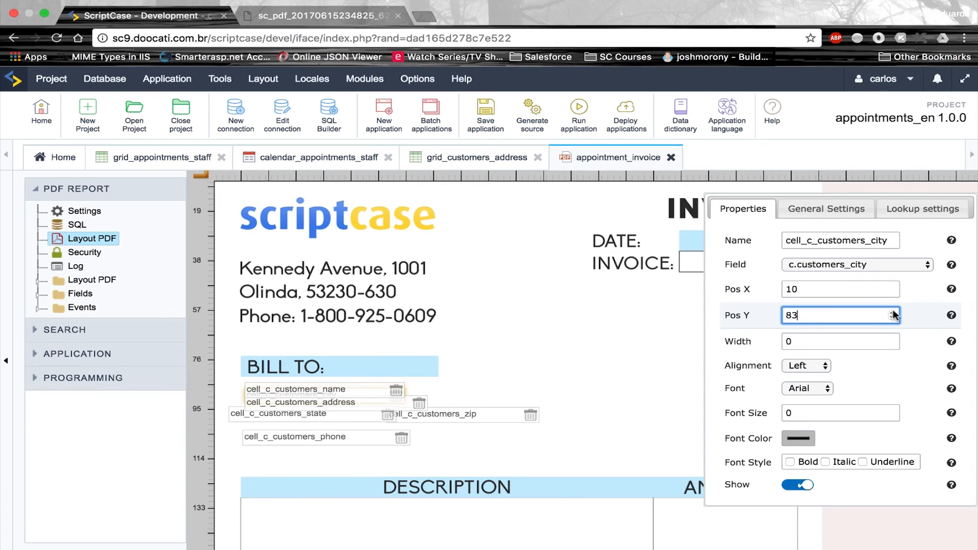
key("ctrl+Left")
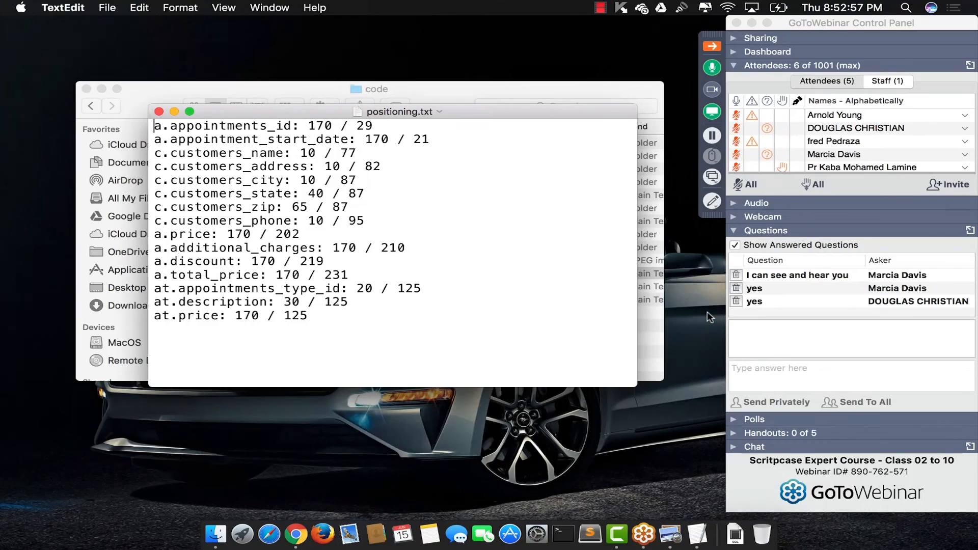
Set the customer zip field's position to X 61 and Y 87
key("ctrl+Right")
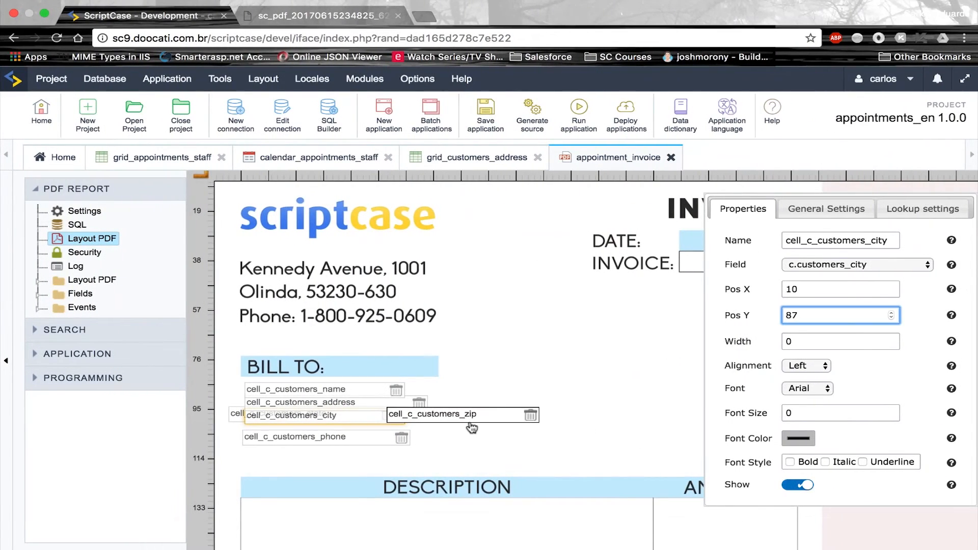
left_click(470, 426)
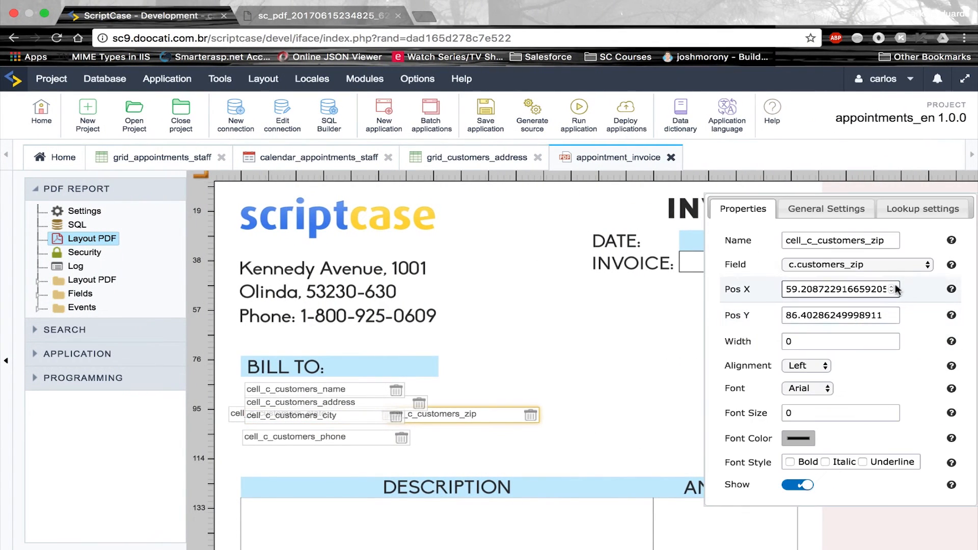
triple_click(892, 290)
type("61")
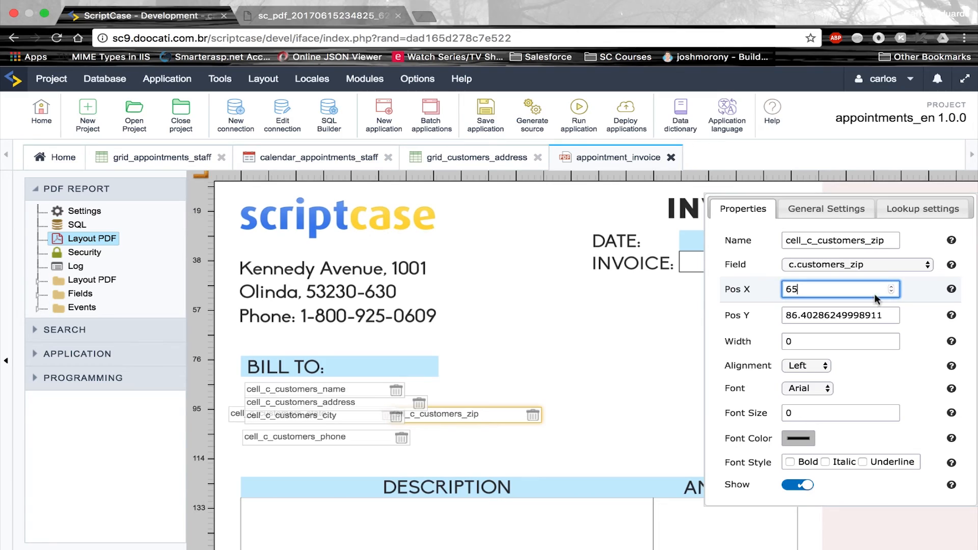
key("ctrl+Left")
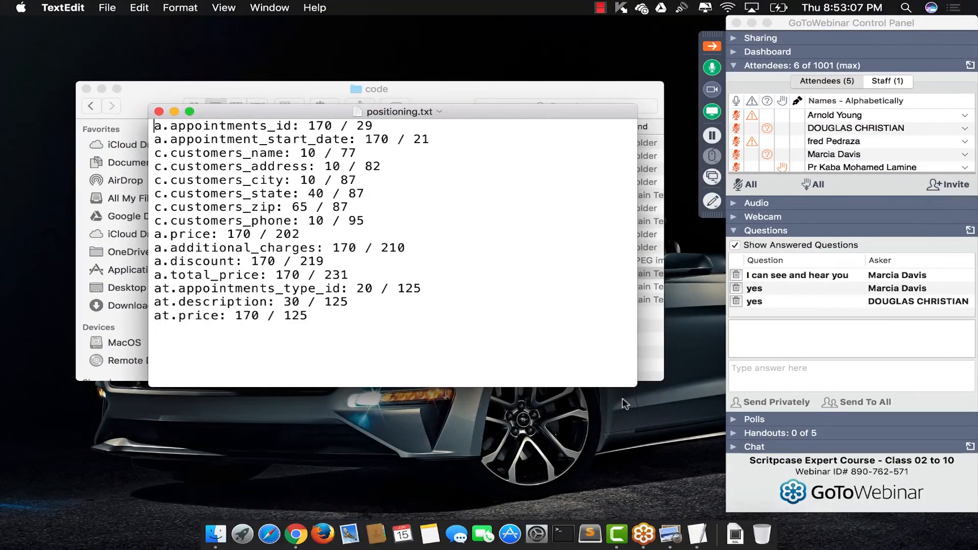
key("ctrl+Right")
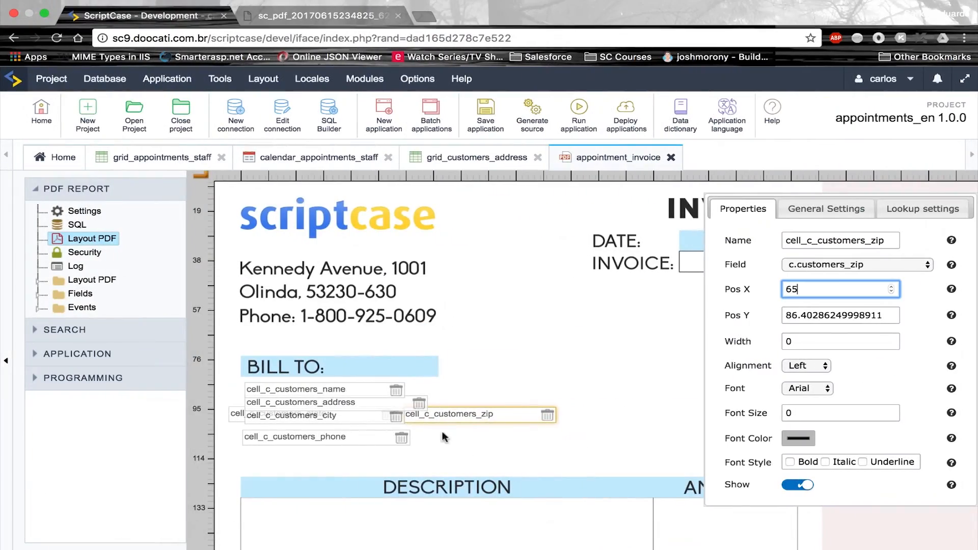
double_click(865, 321)
type("87")
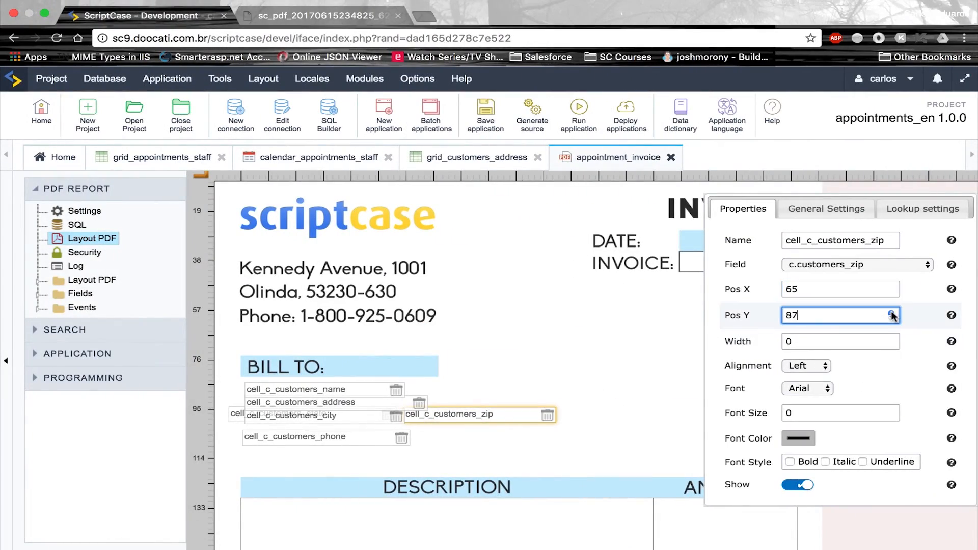
key("ctrl+Left")
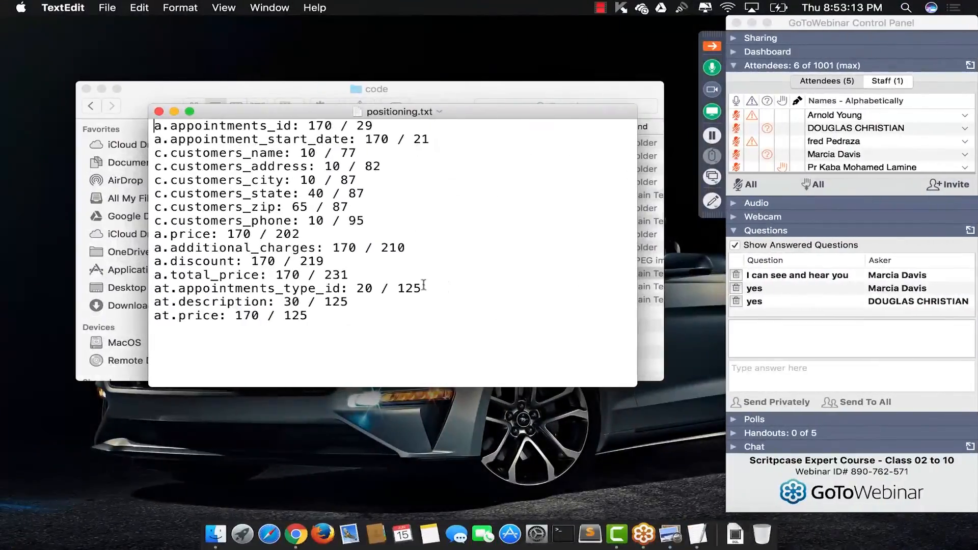
key("ctrl+Right")
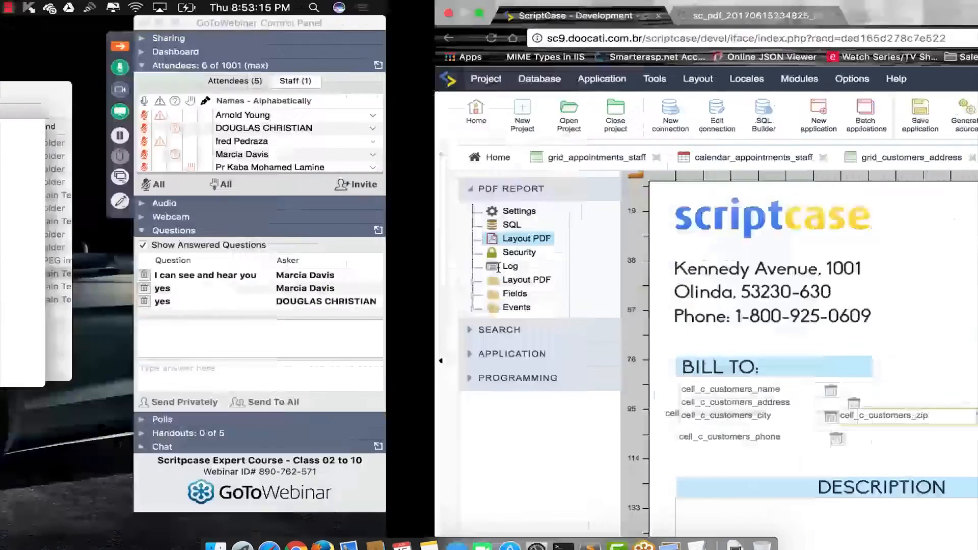
Move the customer phone field to X 10, Y 95
left_click(359, 438)
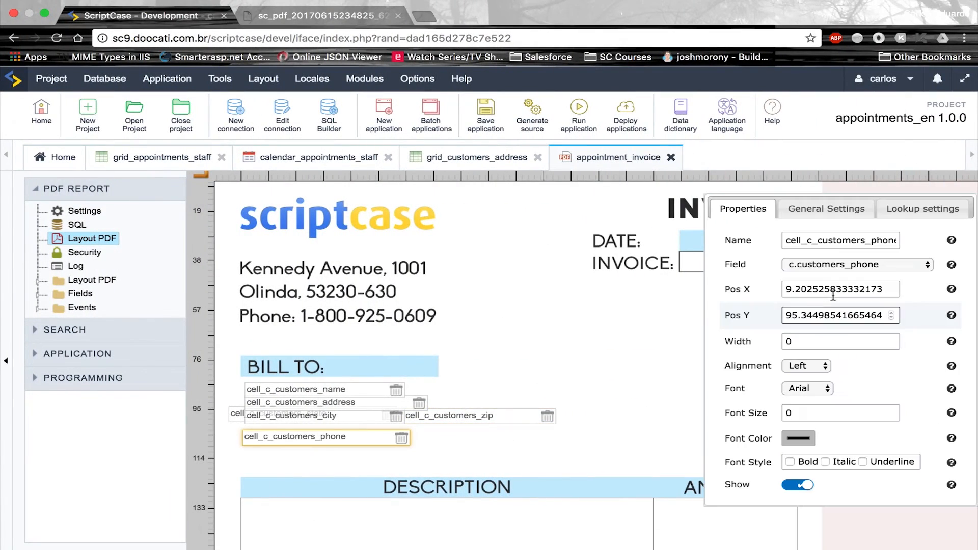
left_click(891, 287)
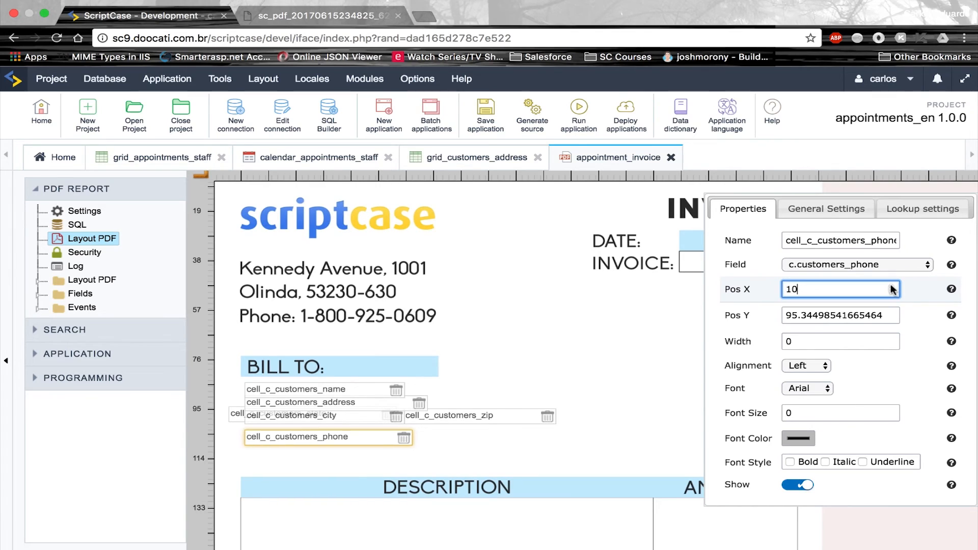
left_click(891, 317)
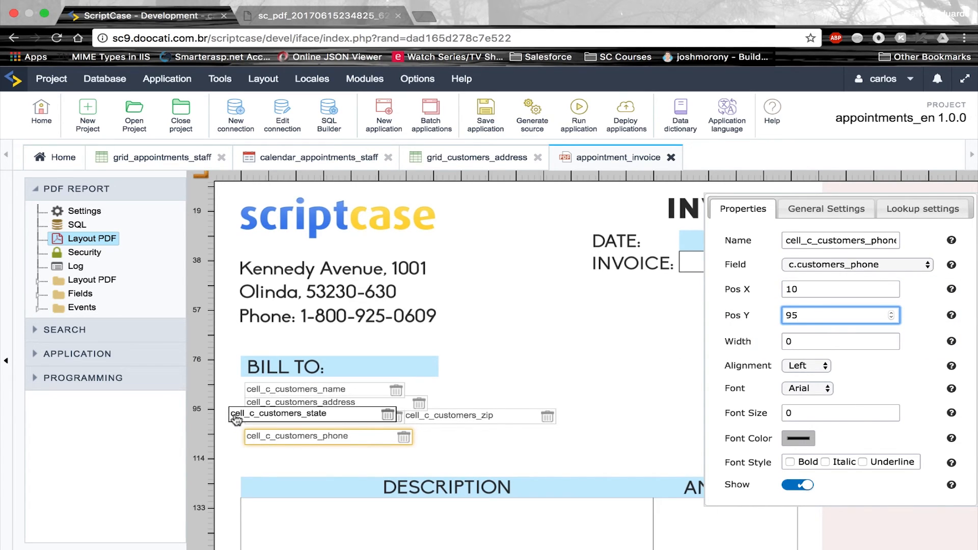
Place the customer state field at X 40, Y 87 beside the city field
key("ctrl+Left")
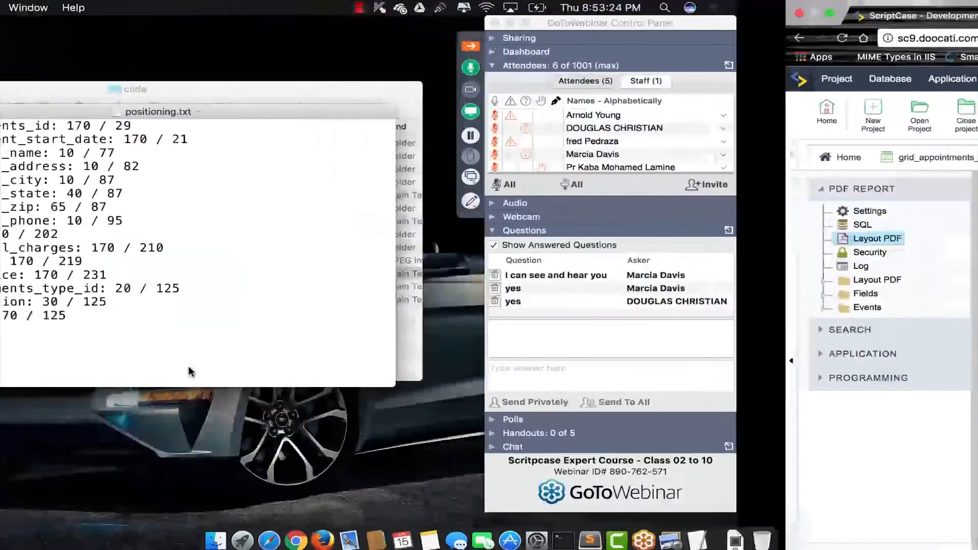
key("ctrl+Right")
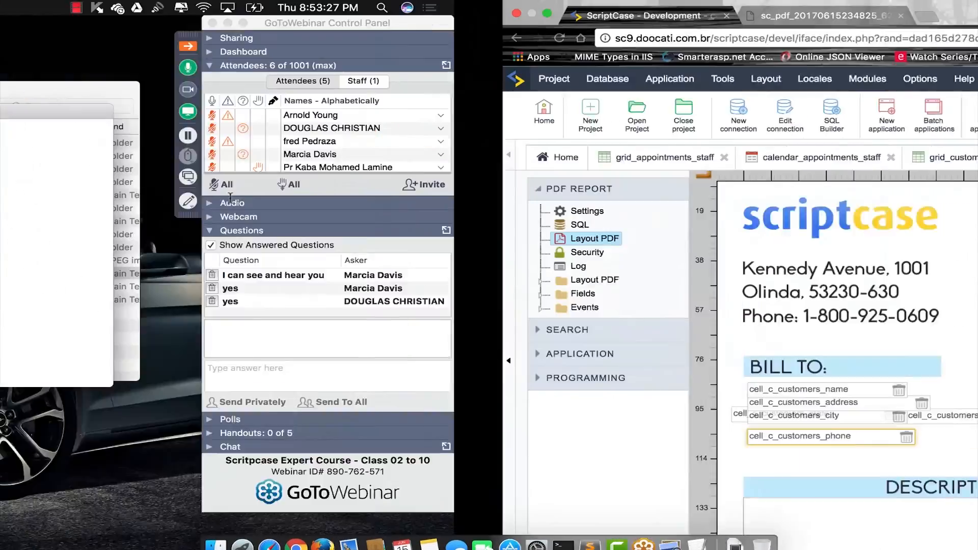
left_click(234, 417)
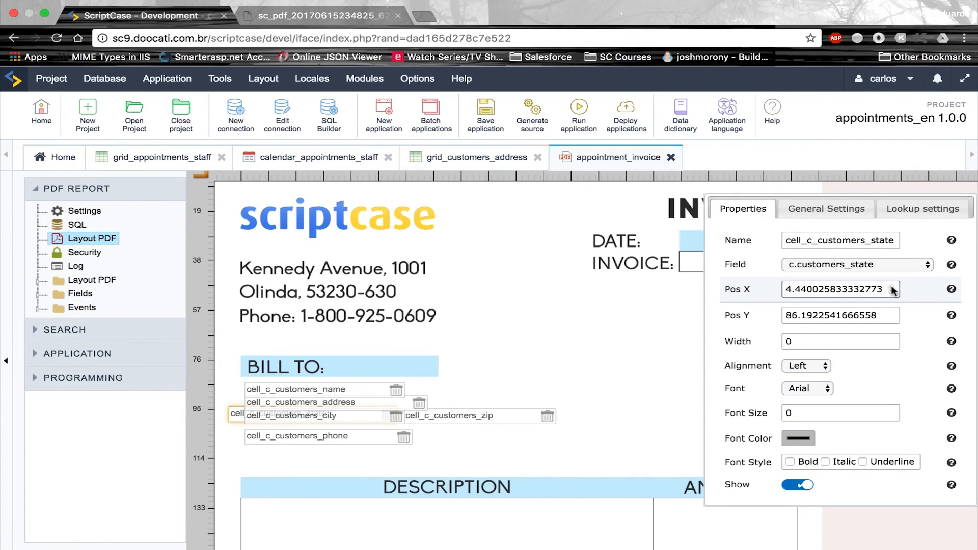
triple_click(893, 290)
type("5")
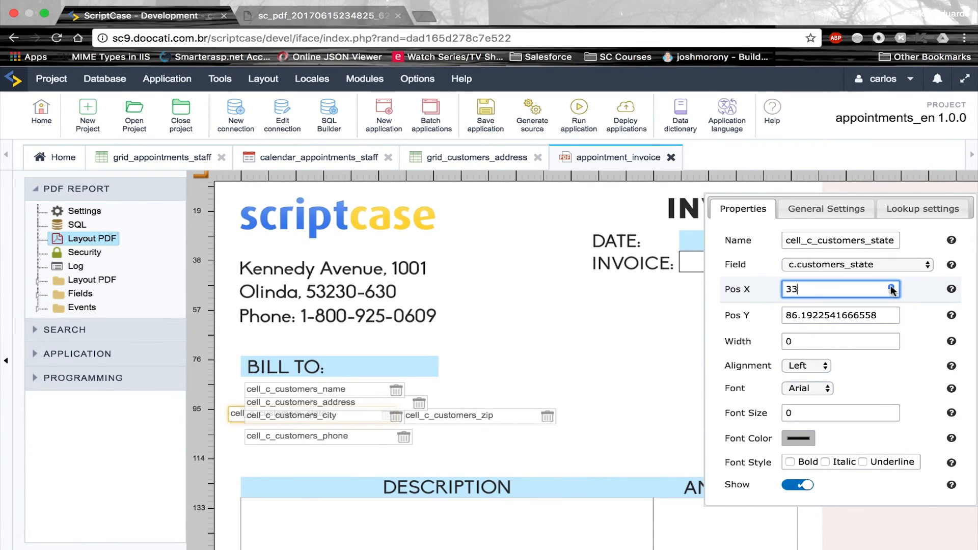
left_click(892, 289)
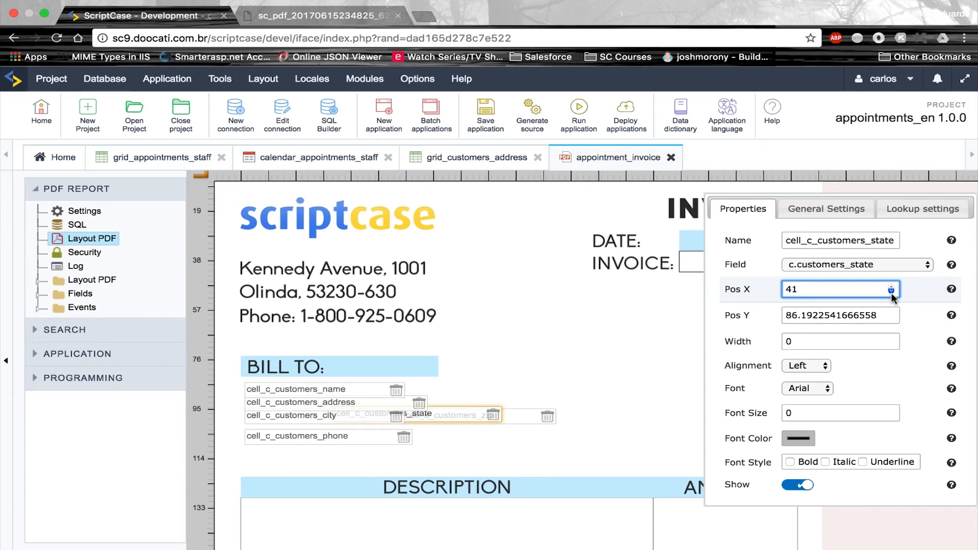
left_click(892, 292)
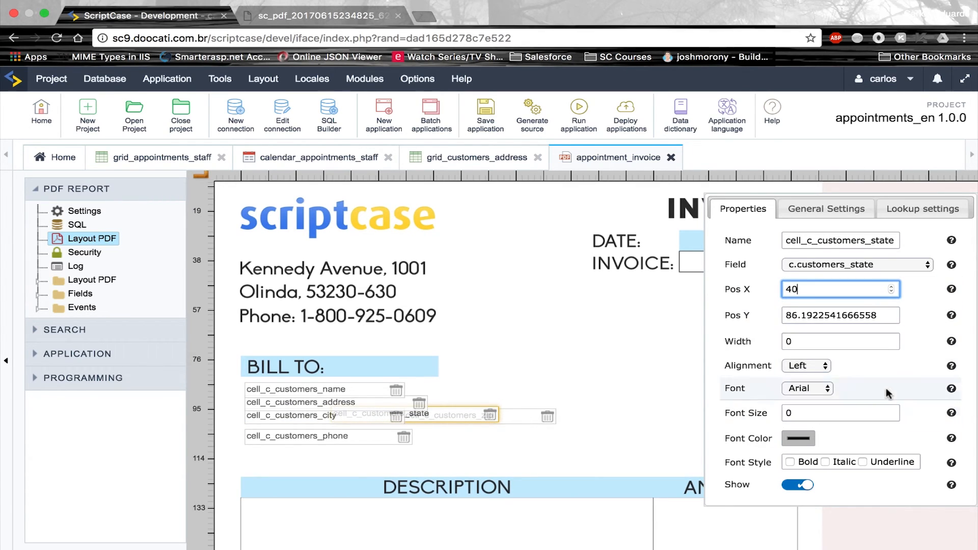
left_click(892, 313)
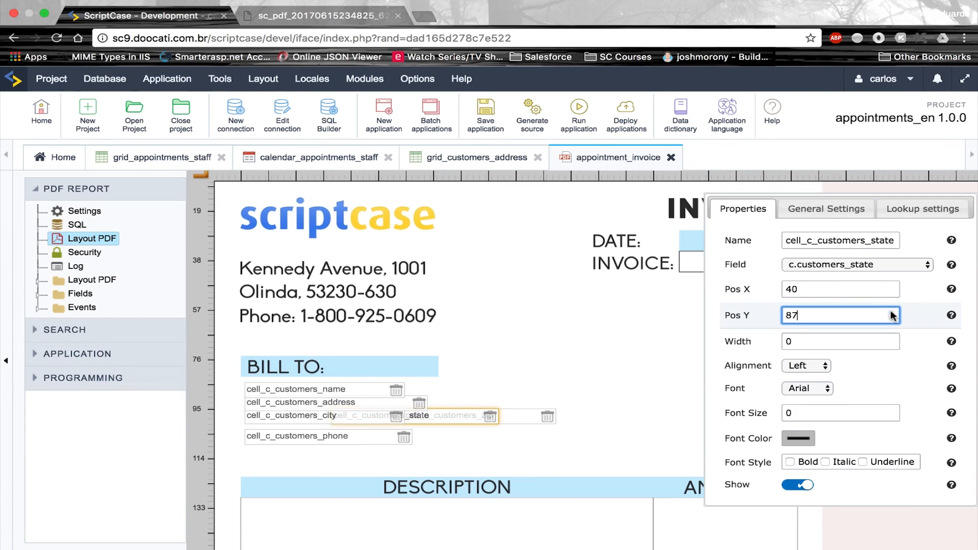
left_click(630, 364)
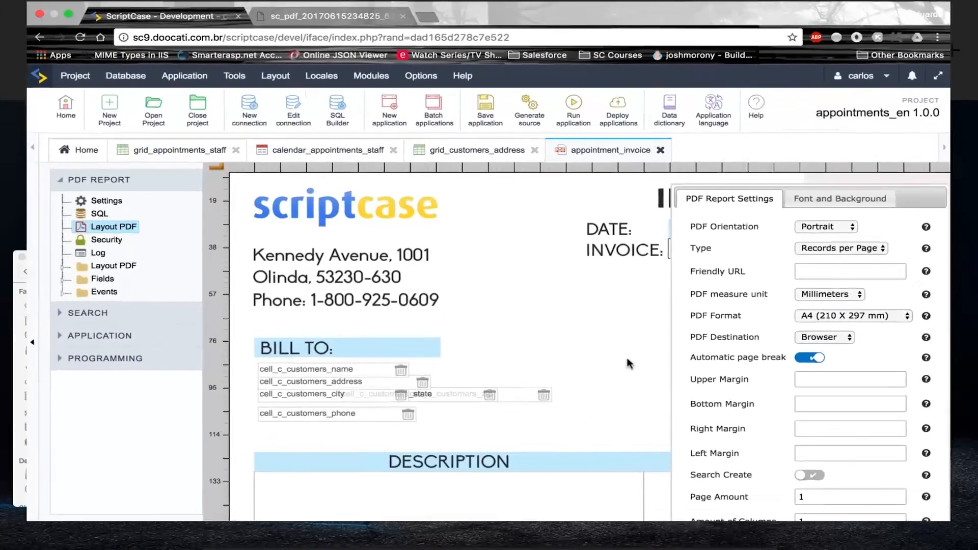
scroll(630, 363, "down", 4)
Step the SUBTOTAL price field's X position toward 170 and raise its Y position
scroll(630, 362, "down", 8)
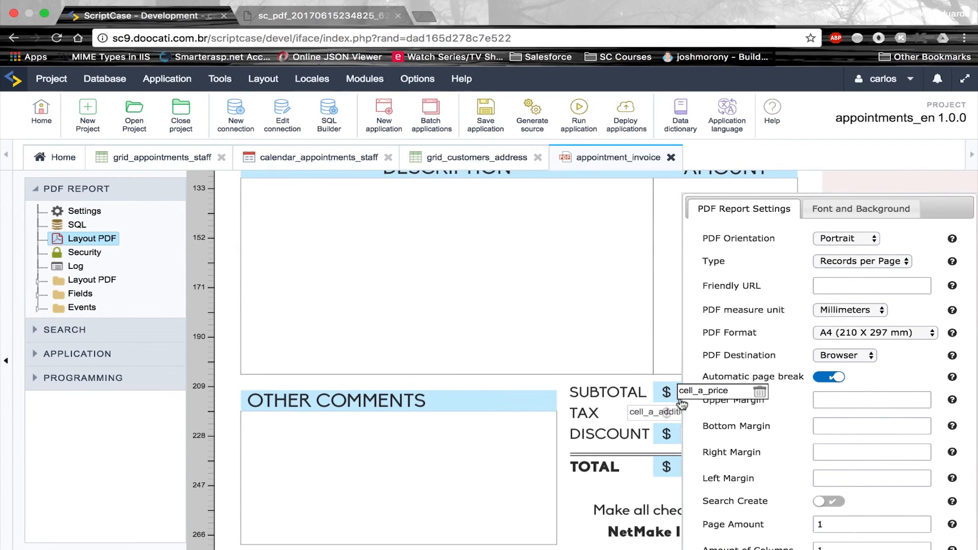
left_click(679, 396)
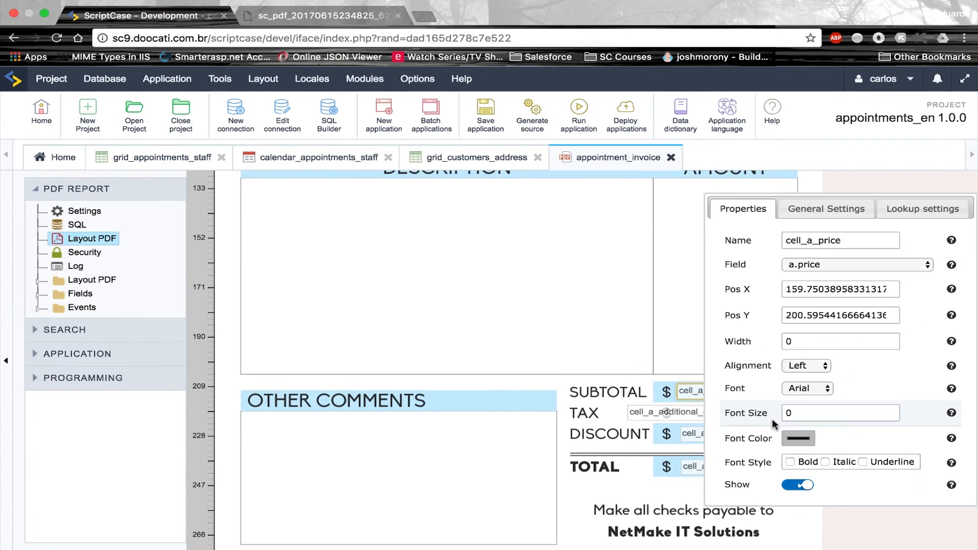
key("ctrl+Left")
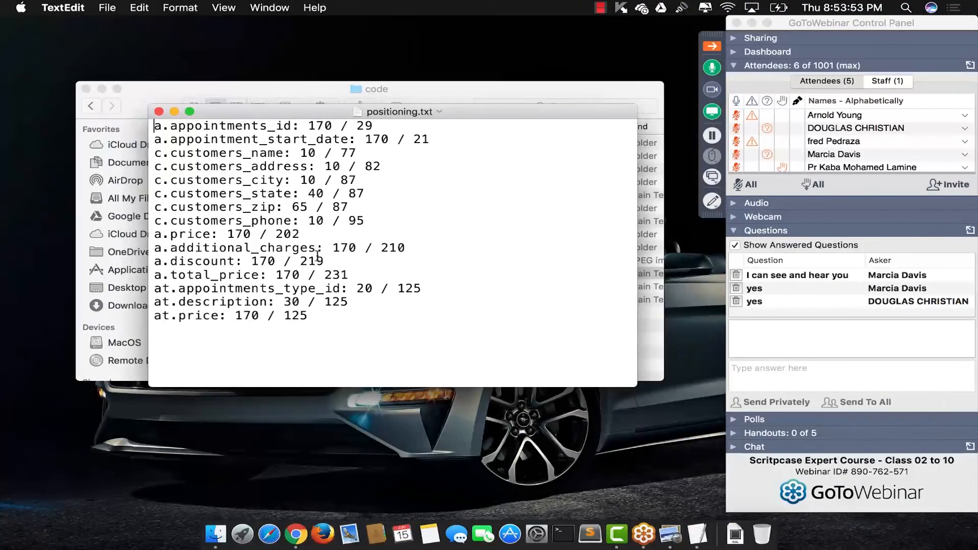
key("ctrl+Right")
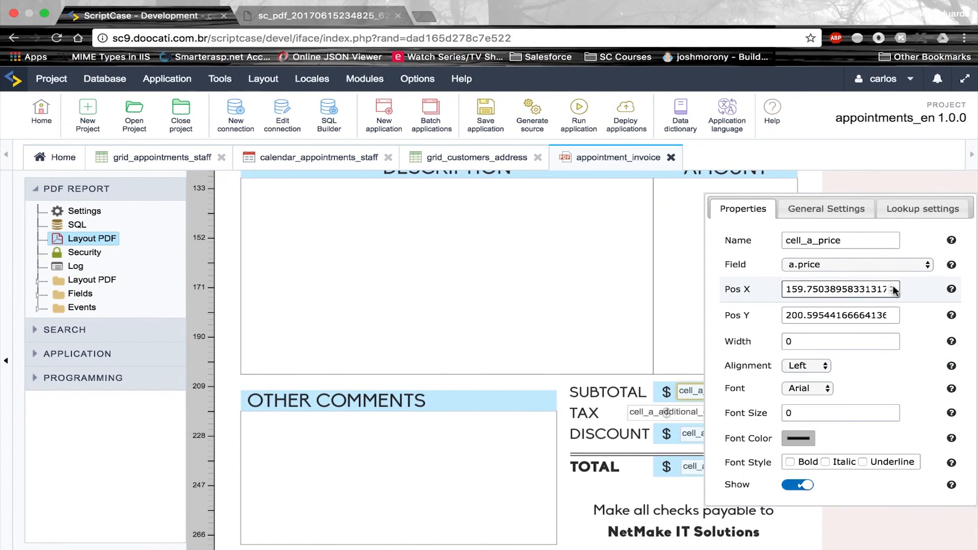
left_click(892, 287)
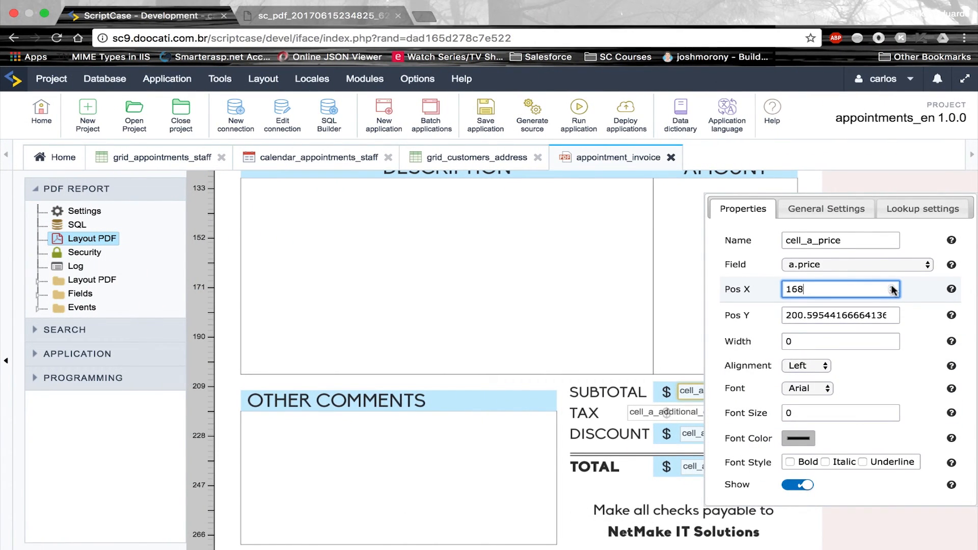
left_click(892, 313)
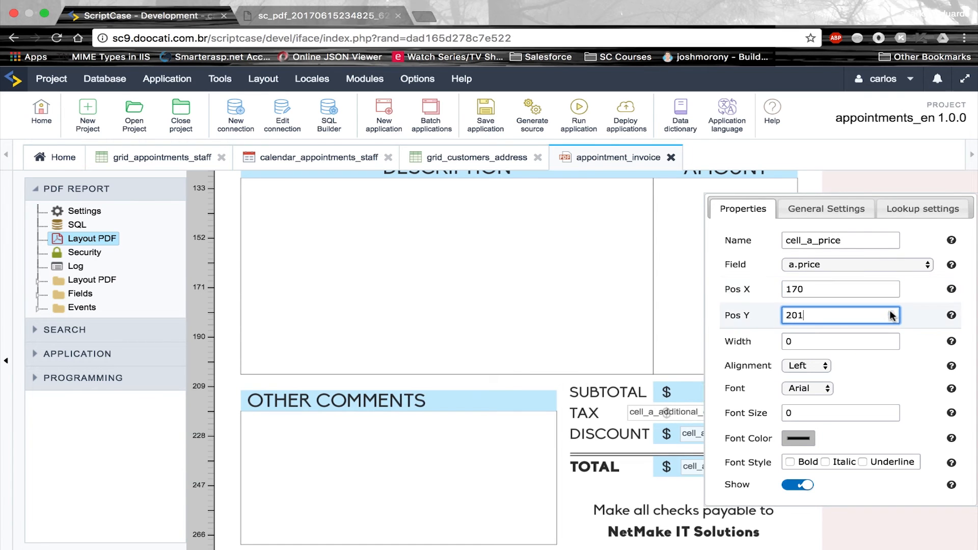
Move the TAX additional charges field toward X 170 and to Y 210
left_click(667, 414)
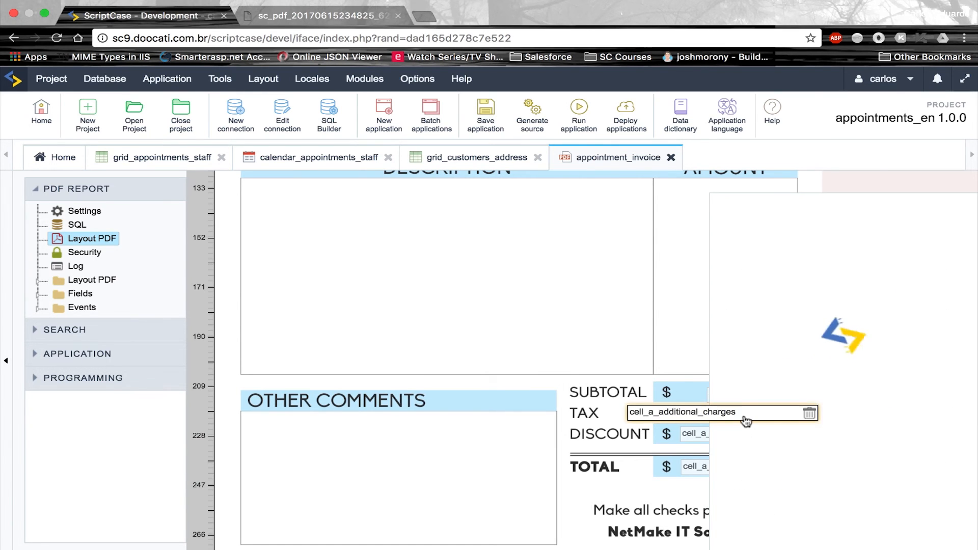
key("ctrl+Left")
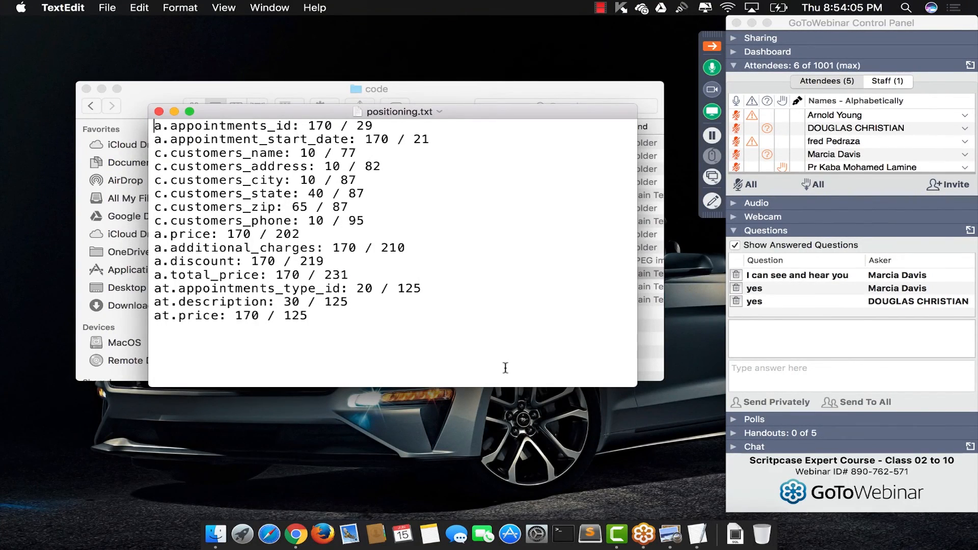
key("ctrl+Right")
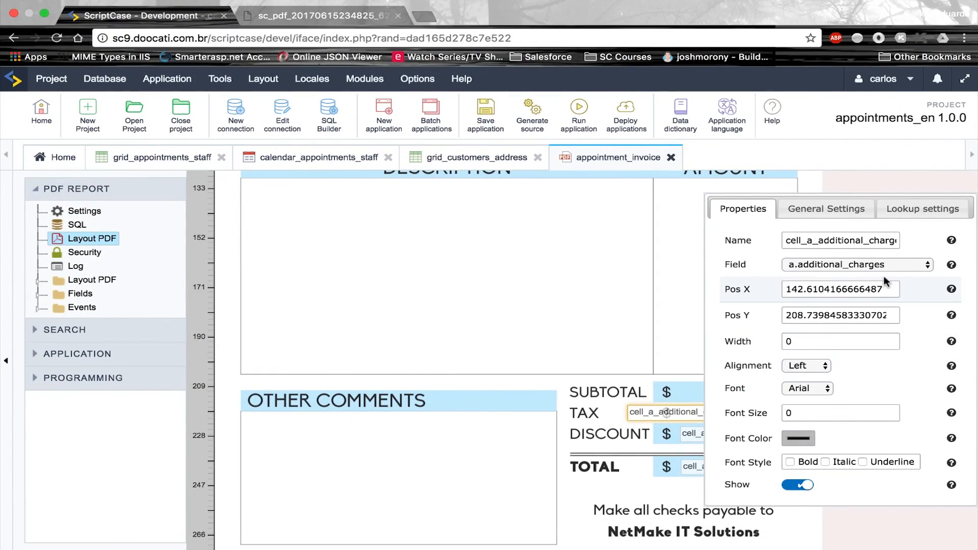
left_click(892, 287)
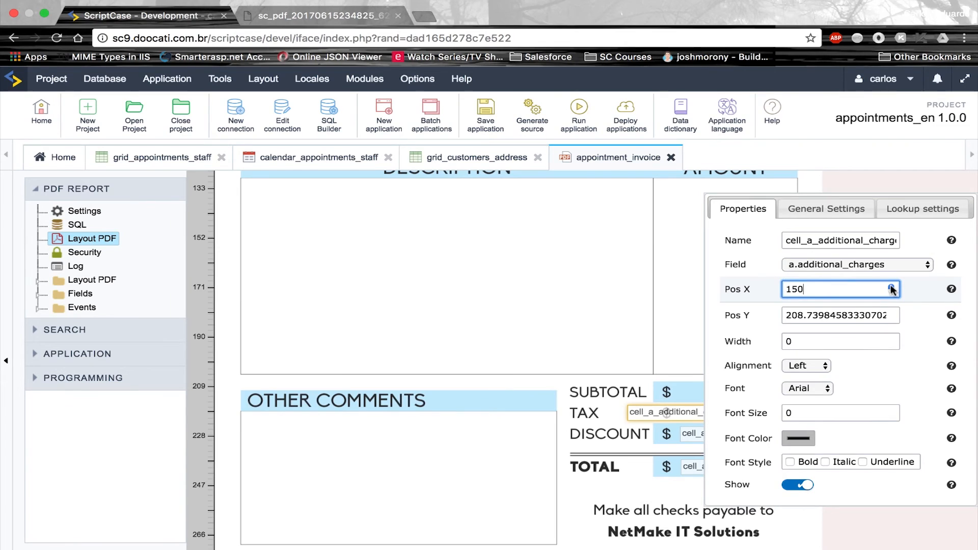
left_click(892, 287)
left_click(892, 287)
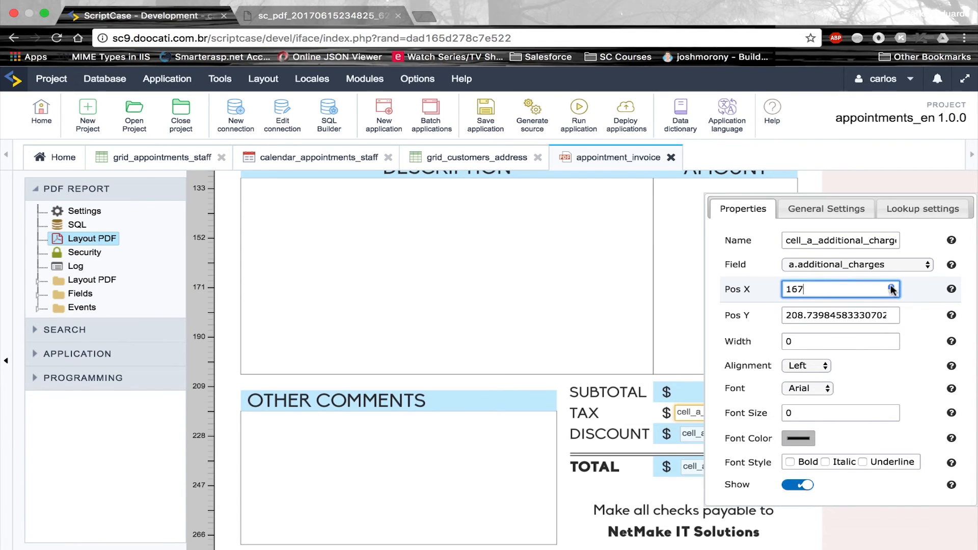
left_click(889, 312)
left_click(890, 312)
Raise the DISCOUNT field's X and Y positions to match the notes
key("ctrl+Left")
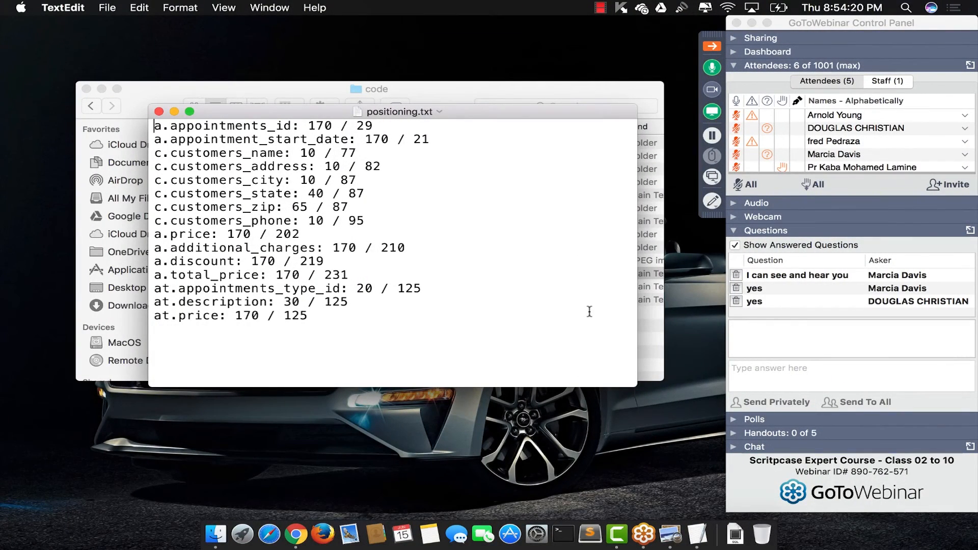
key("ctrl+Right")
left_click(694, 434)
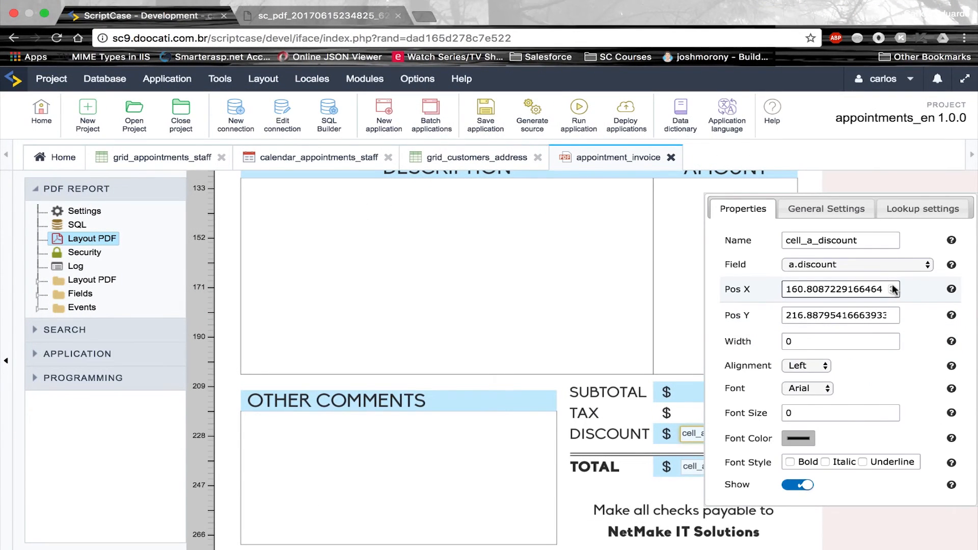
left_click(893, 285)
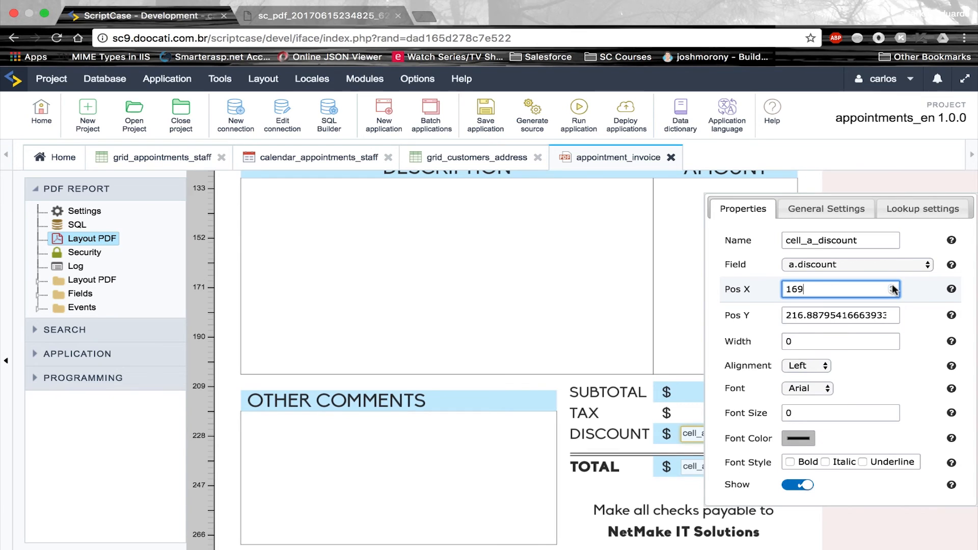
left_click(892, 313)
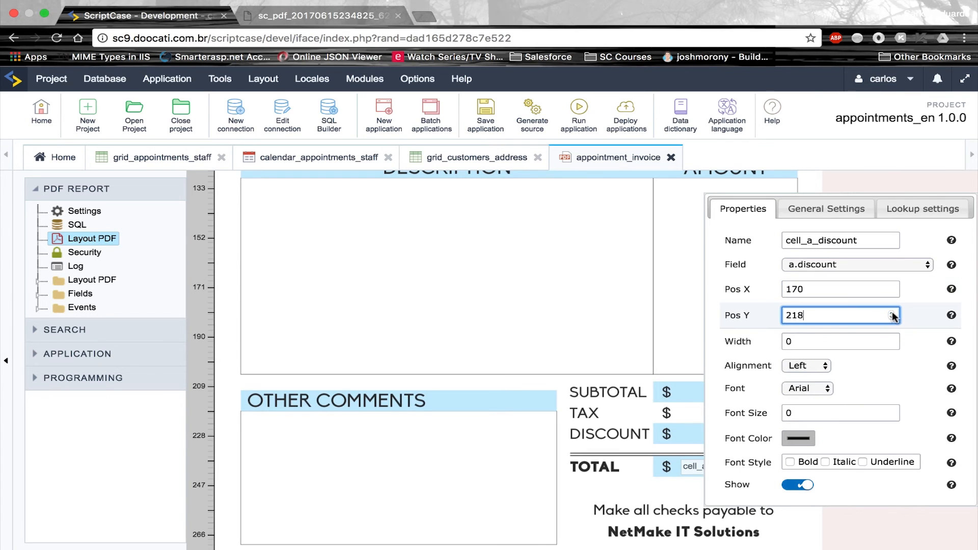
Position the TOTAL price field at X 170, Y 231
key("ctrl+Left")
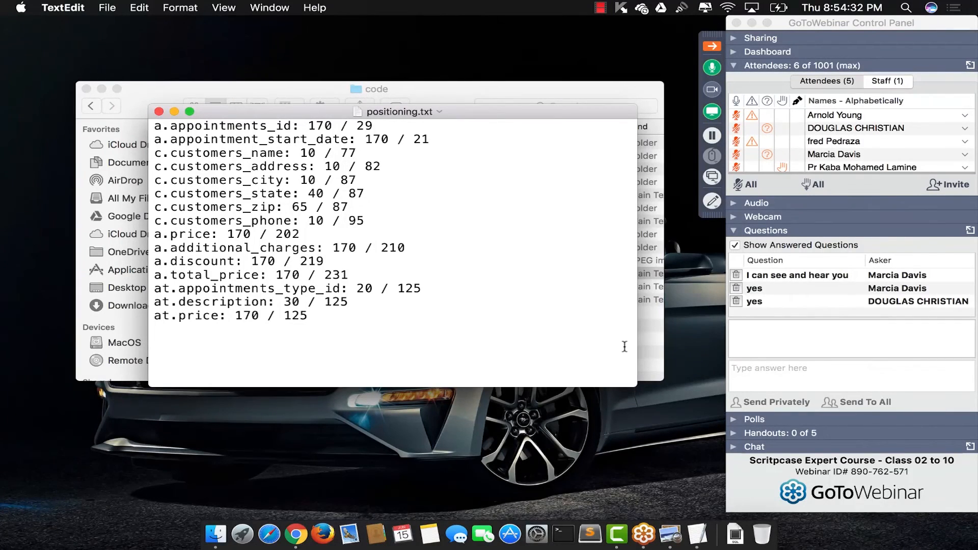
key("ctrl+Right")
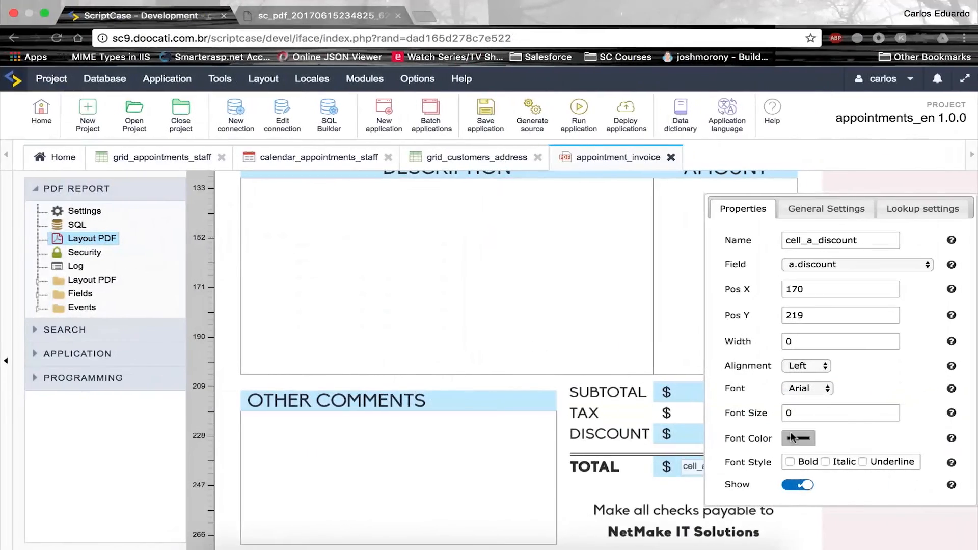
left_click(687, 467)
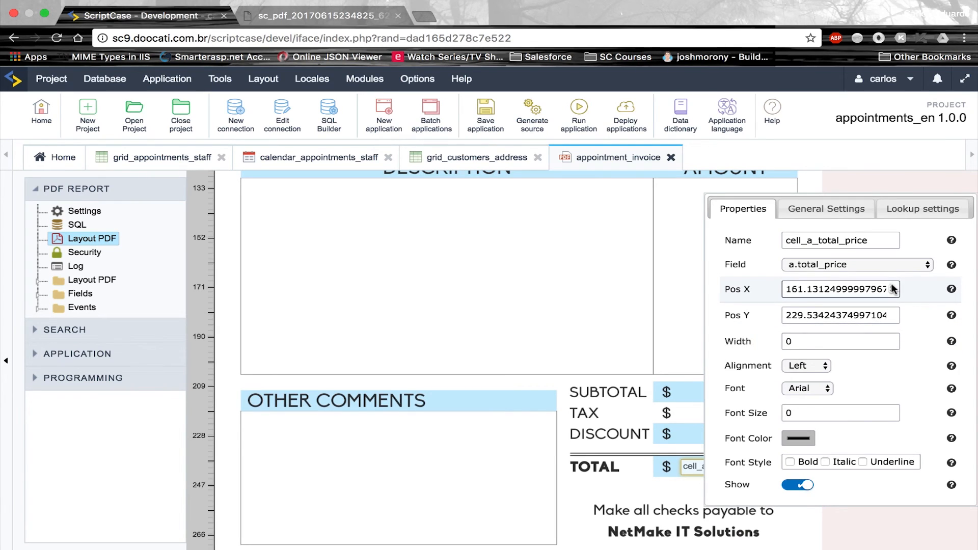
triple_click(893, 289)
type("164")
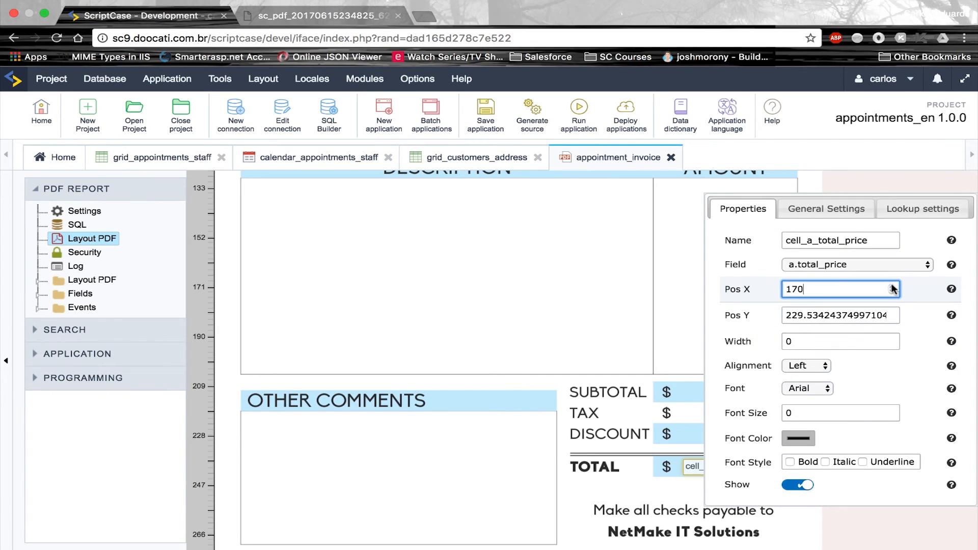
triple_click(893, 316)
type("230")
left_click(891, 312)
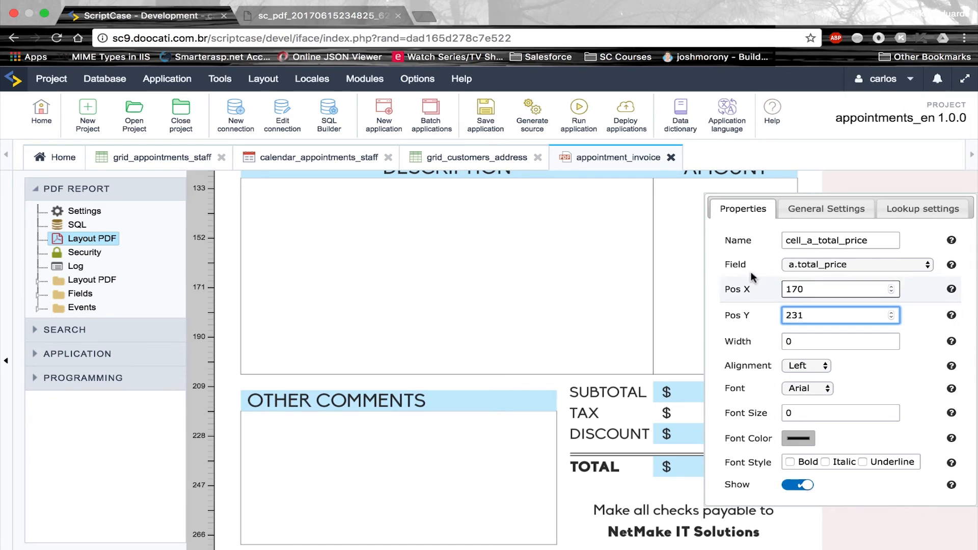
Run appointment_invoice, generate the PDF for appointment 1 and review the field placement
left_click(571, 114)
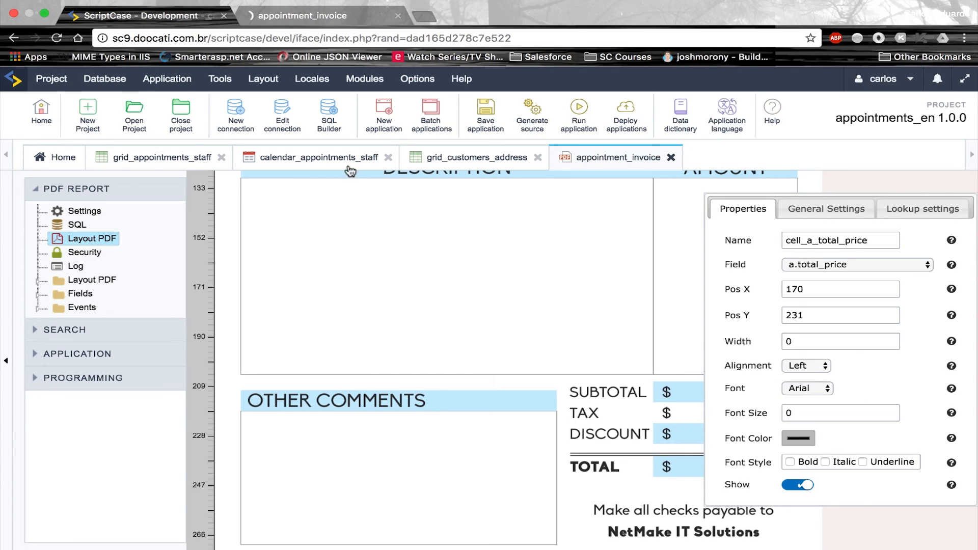
left_click(283, 22)
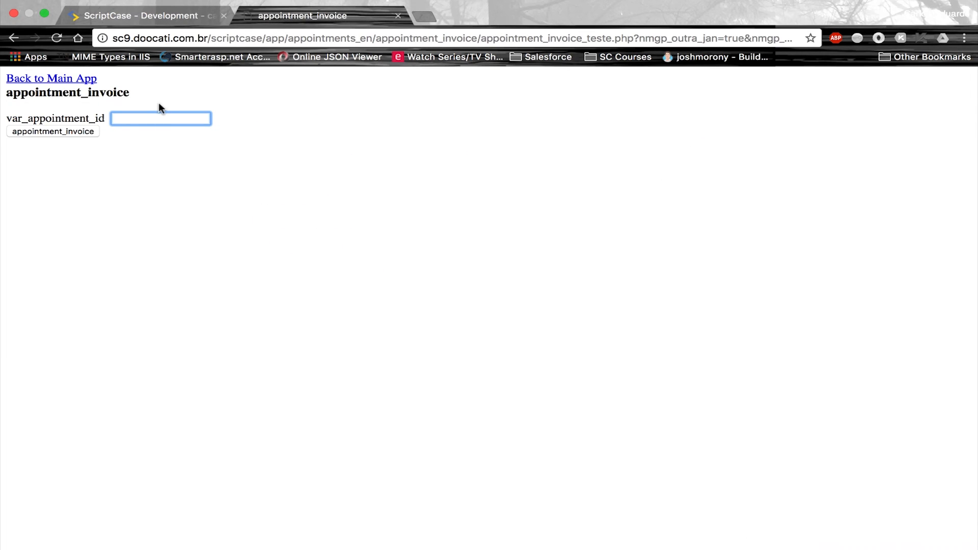
type("1")
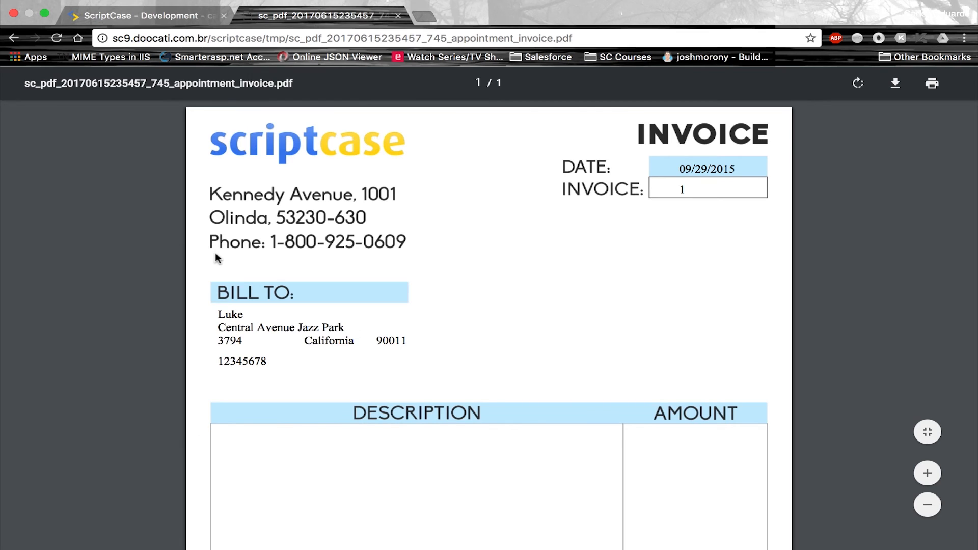
scroll(216, 258, "down", 4)
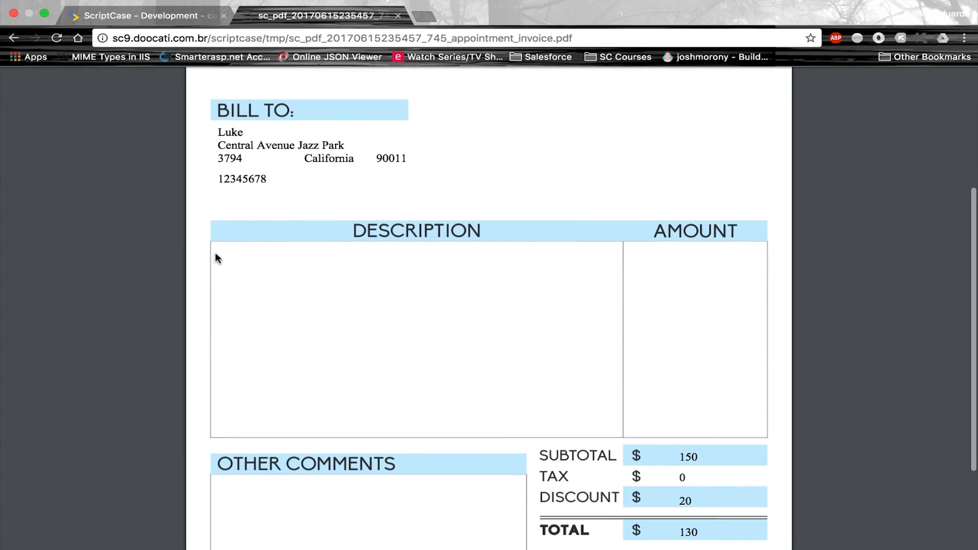
scroll(216, 255, "up", 2)
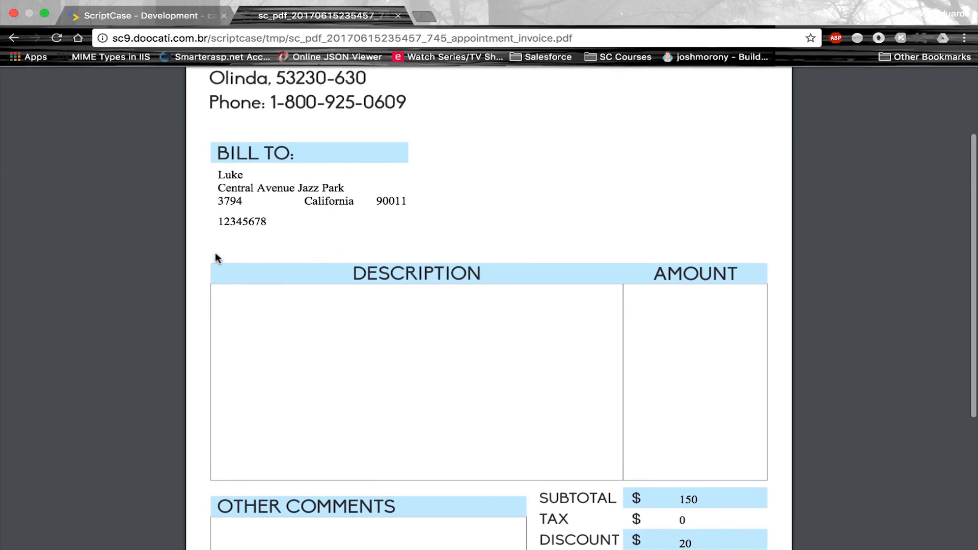
scroll(217, 255, "up", 3)
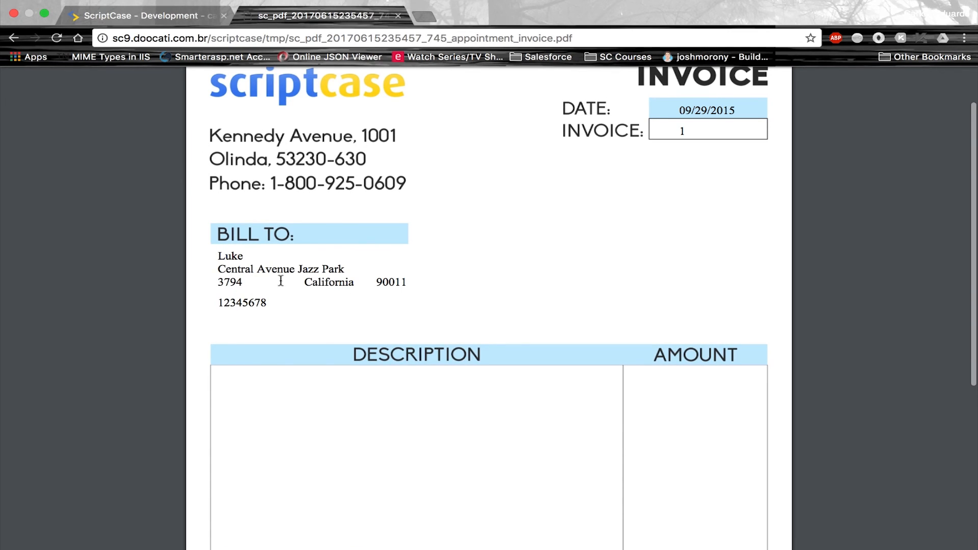
left_click(169, 17)
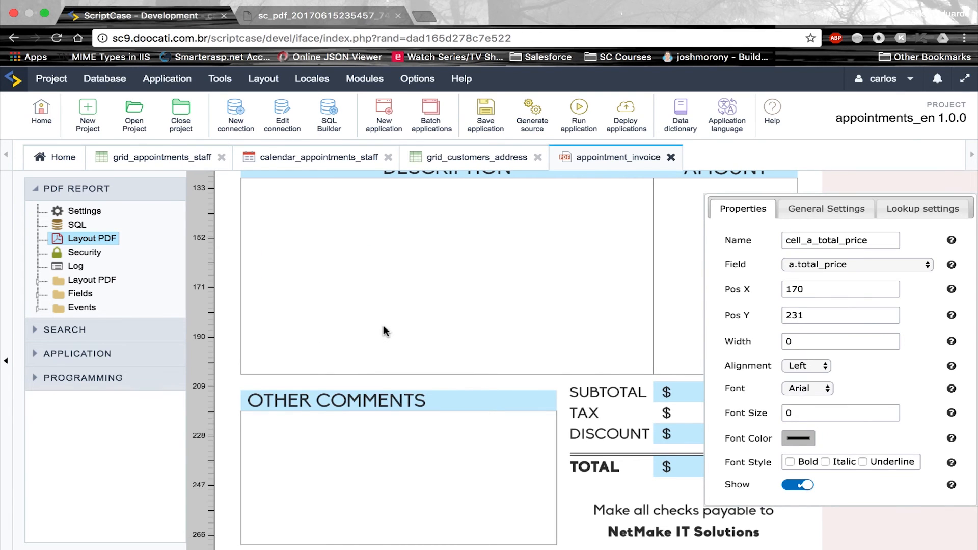
Give cell_c_customers_city an Automatic lookup on conn_mysql returning Name from the city table
scroll(383, 329, "up", 3)
left_click(291, 246)
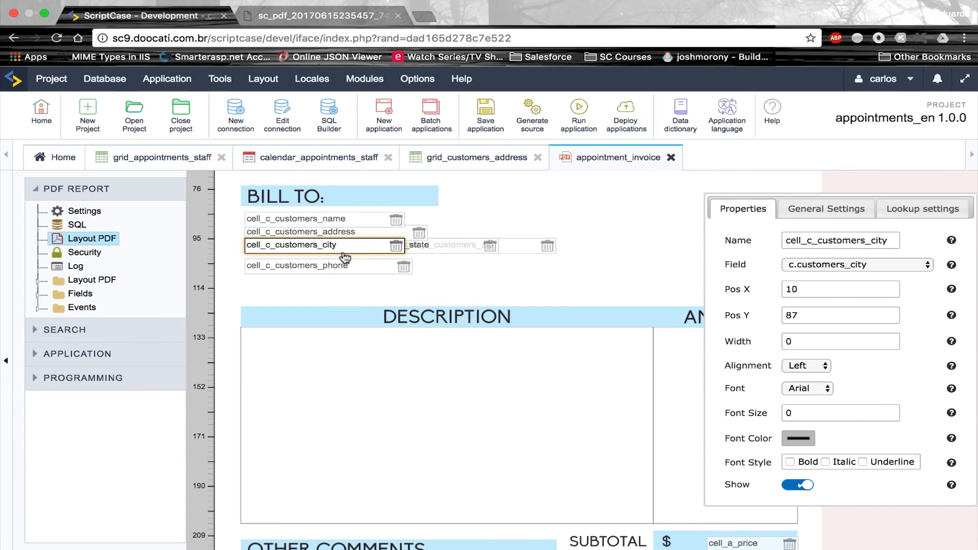
left_click(928, 214)
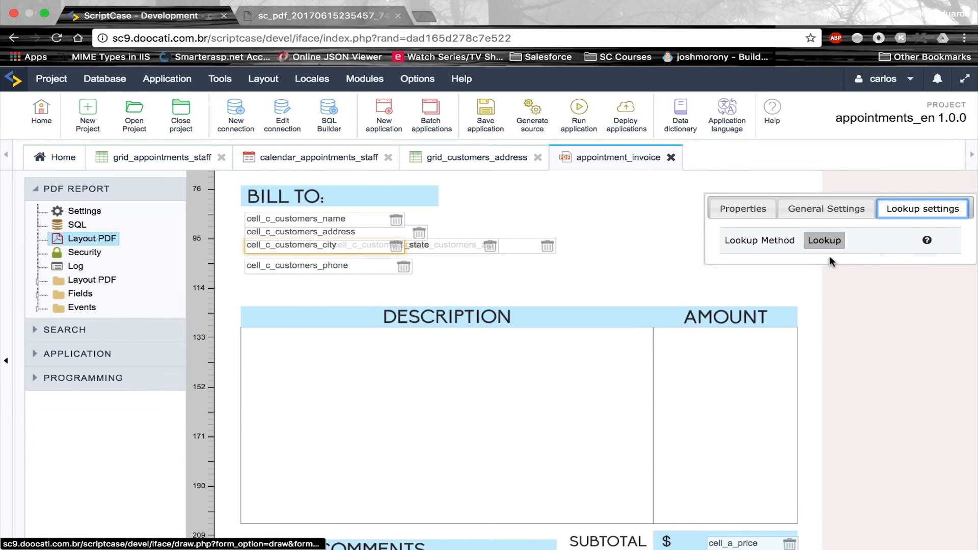
left_click(818, 242)
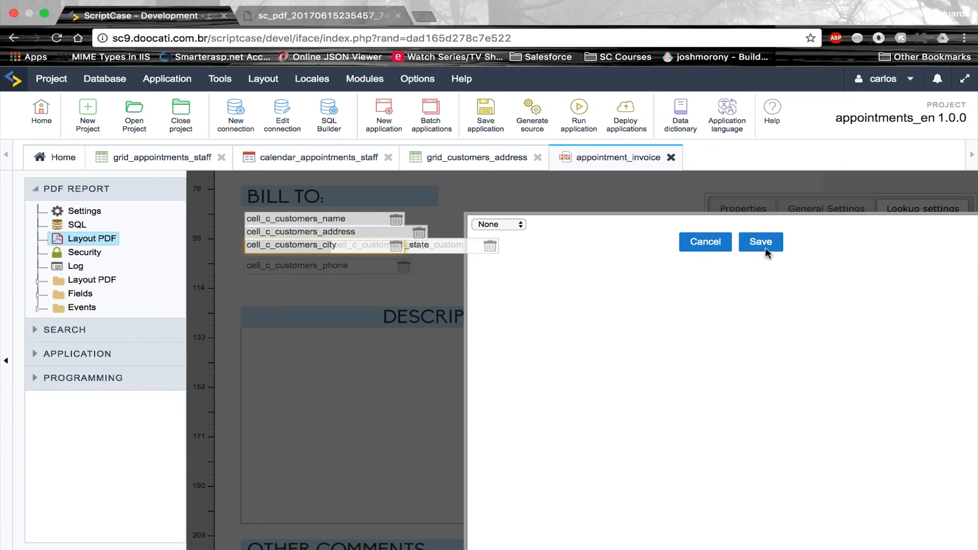
left_click(515, 224)
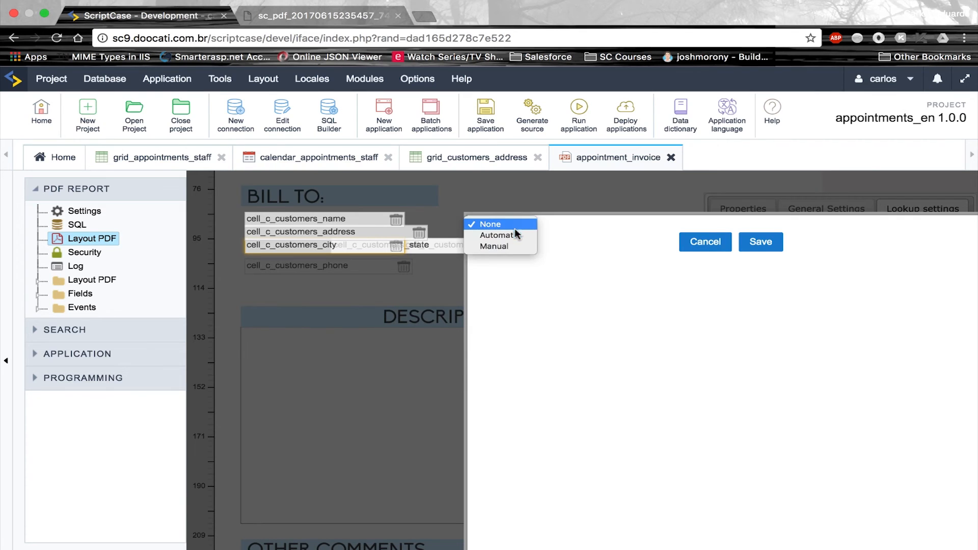
left_click(530, 236)
left_click(718, 236)
left_click(708, 249)
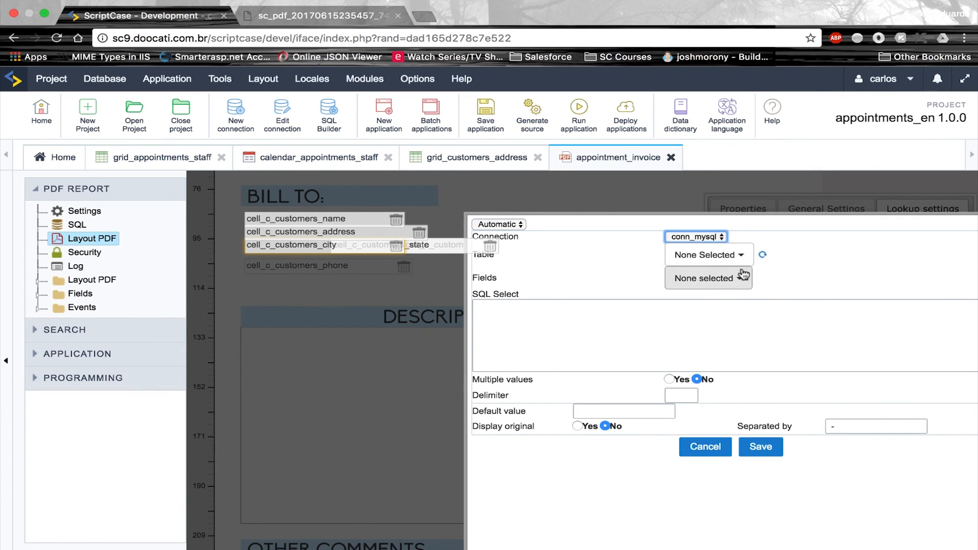
left_click(704, 255)
left_click(701, 384)
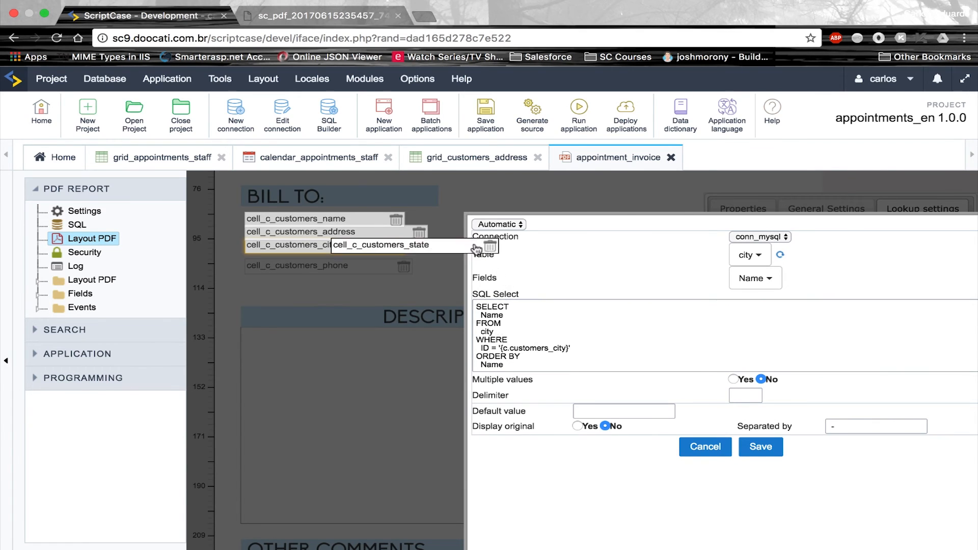
left_click(758, 448)
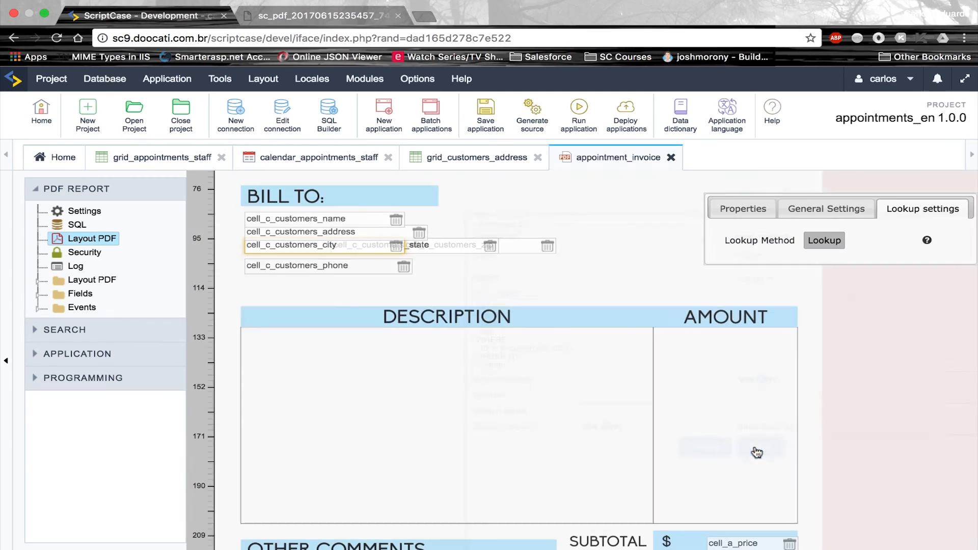
Verify the zip field sits at X 65, Y 87 per the notes, then rerun appointment_invoice
left_click(526, 259)
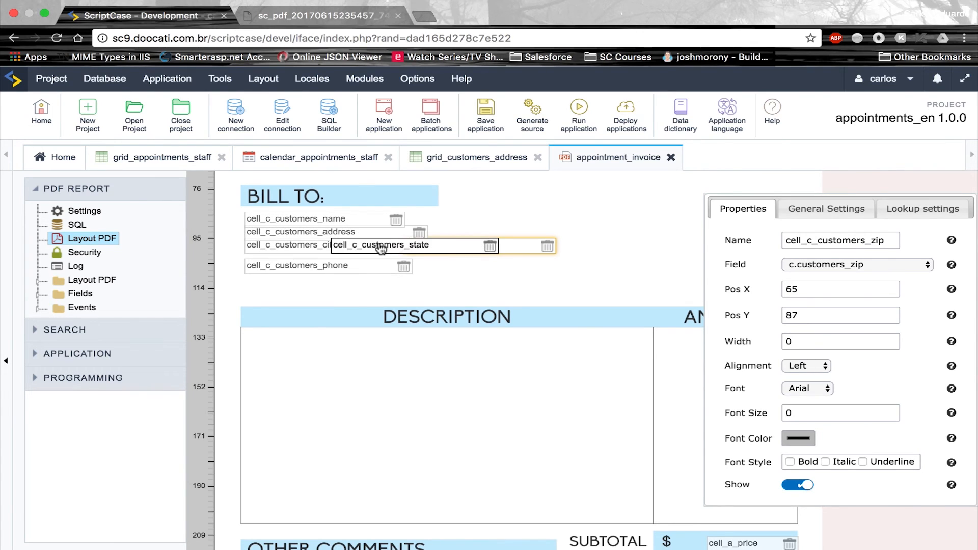
left_click(529, 298)
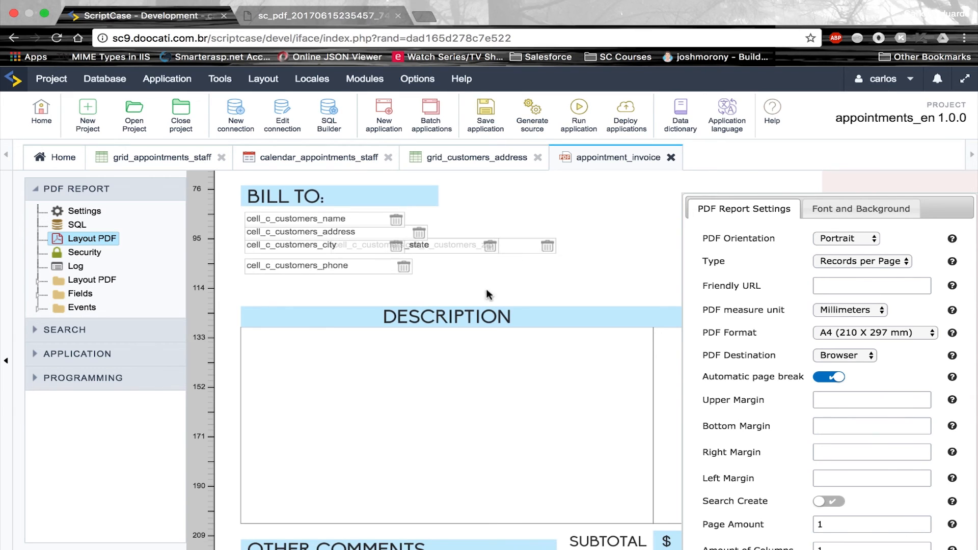
left_click(366, 17)
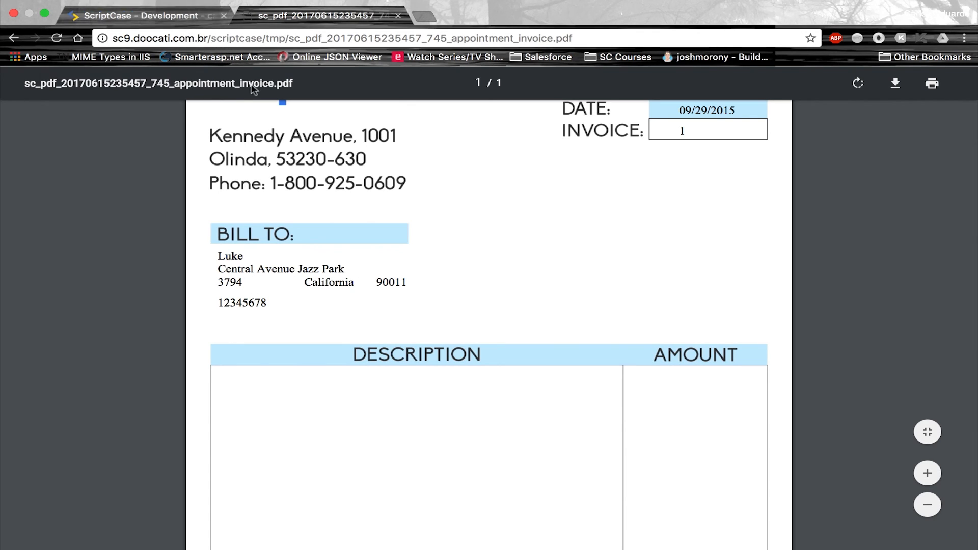
left_click(187, 12)
key("ctrl+Left")
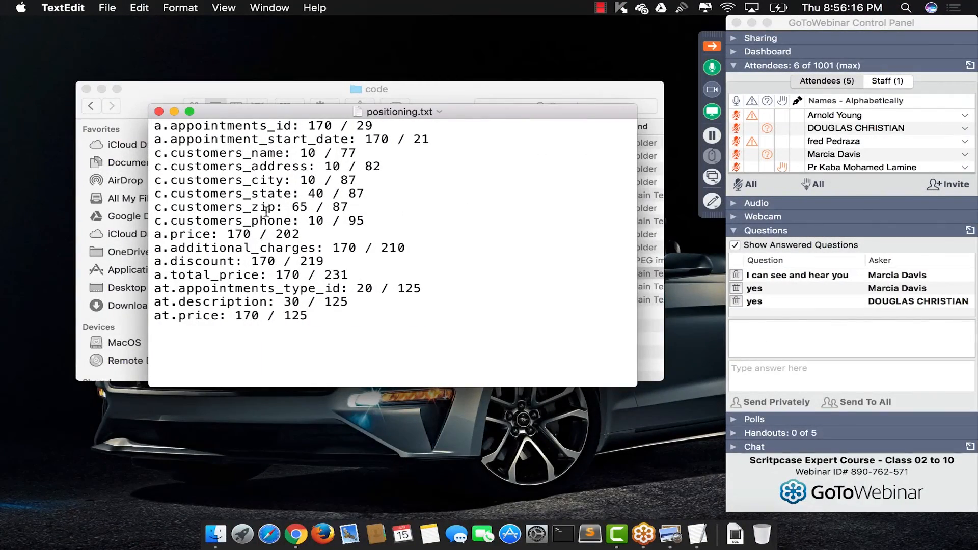
key("ctrl+Right")
left_click(591, 125)
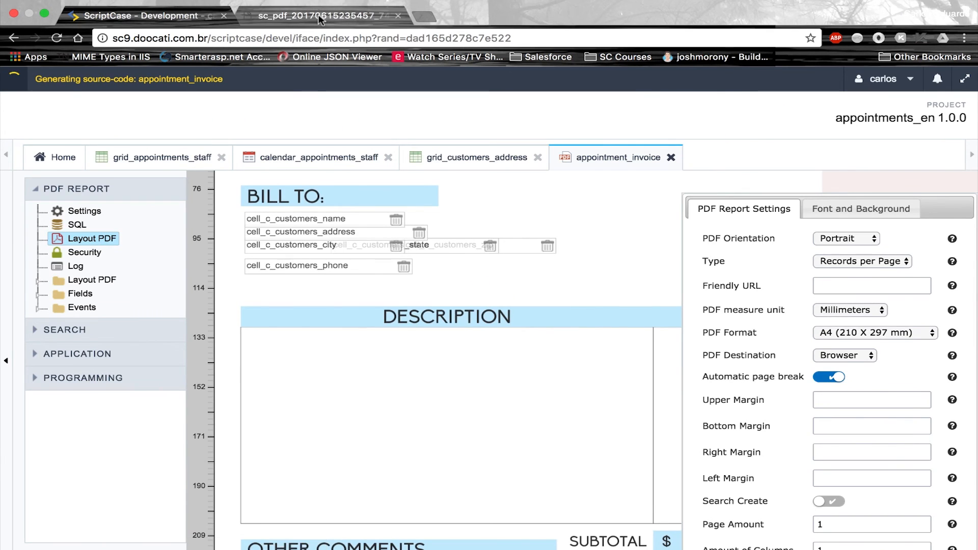
Generate the invoice PDF for appointment 1 and scroll through it to check the city name
type("1")
key("Return")
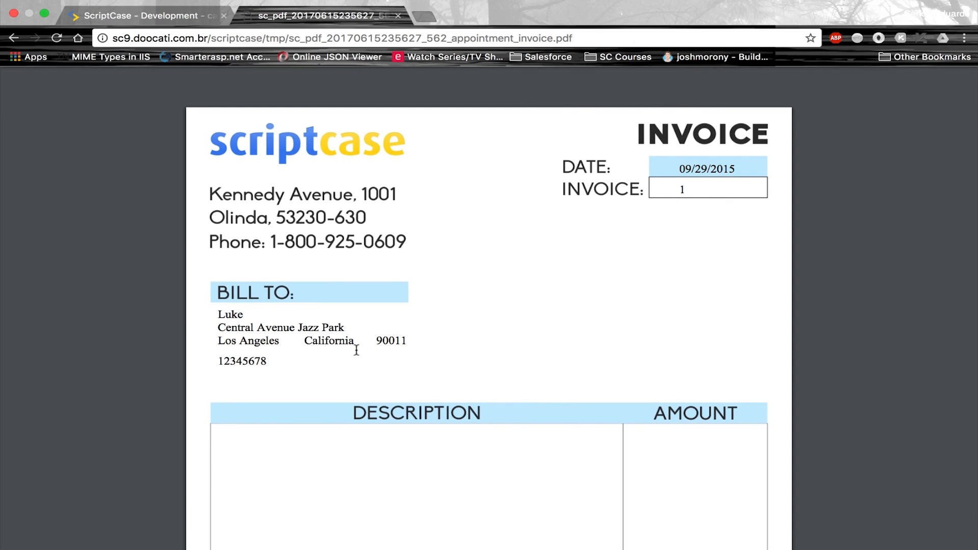
scroll(357, 351, "down", 2)
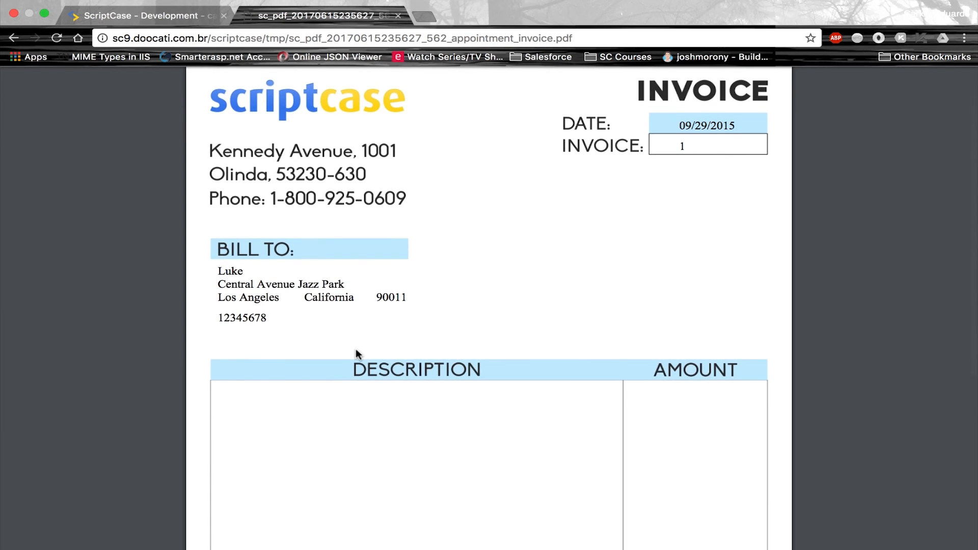
scroll(356, 352, "down", 2)
scroll(356, 351, "up", 2)
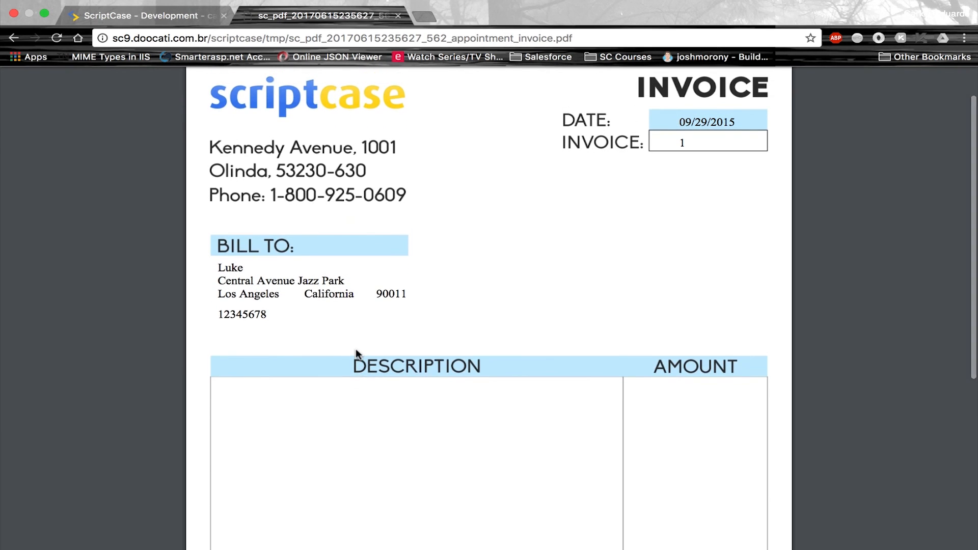
scroll(357, 351, "down", 4)
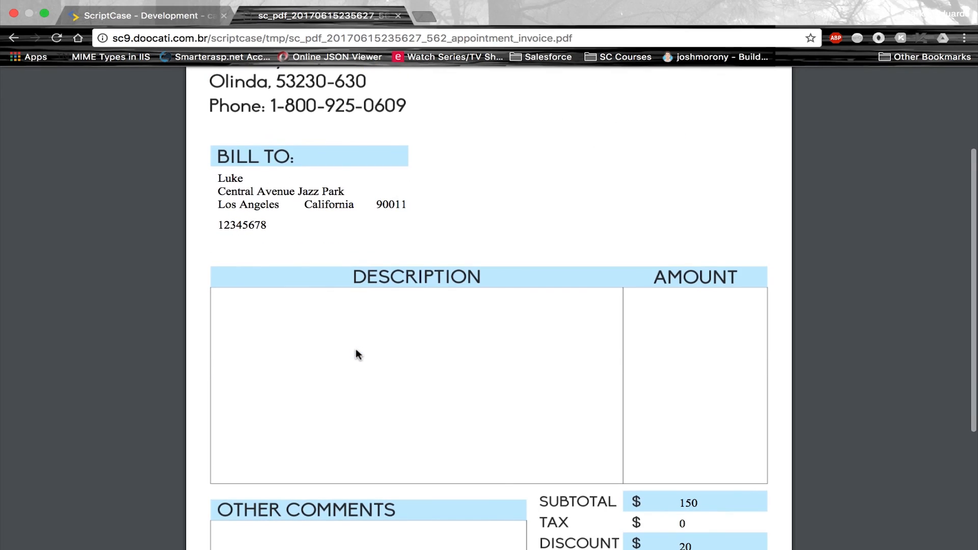
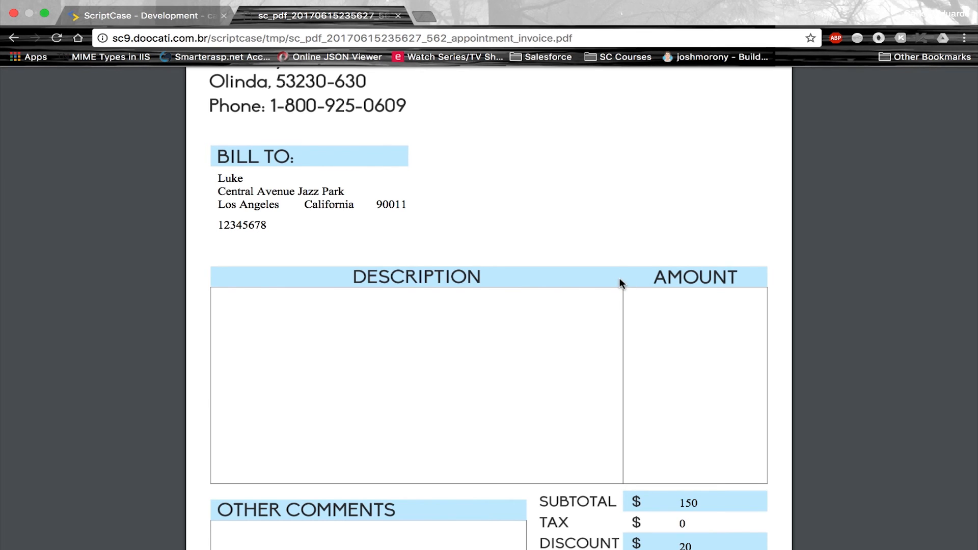
Return from the invoice PDF preview to the ScriptCase - Development tab
left_click(158, 16)
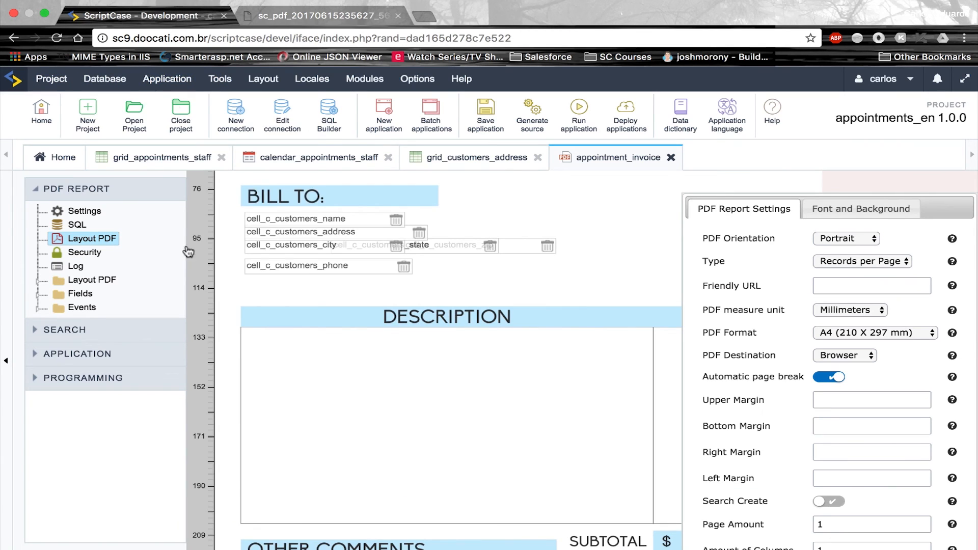
Create a new Subselect-type field named 'details' in appointment_invoice's Fields list
left_click(69, 296)
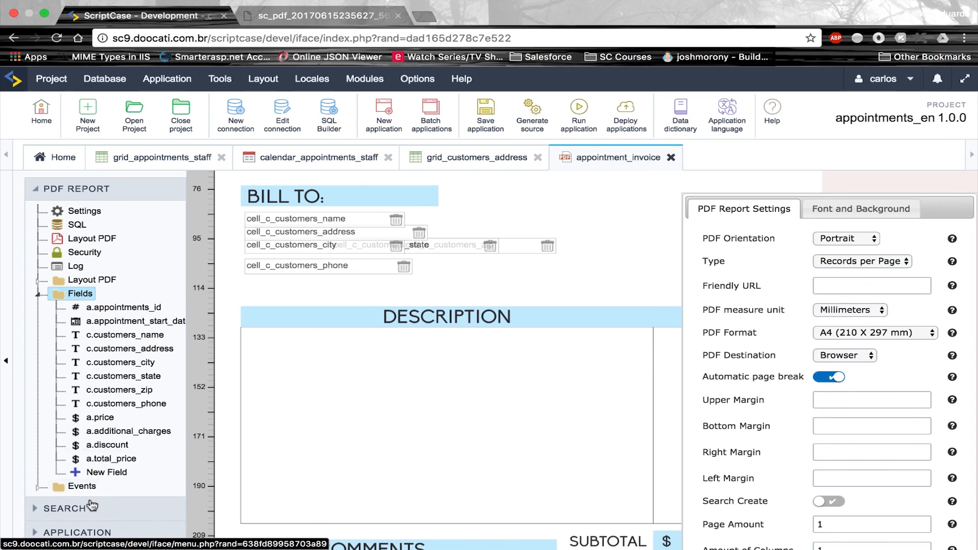
left_click(107, 473)
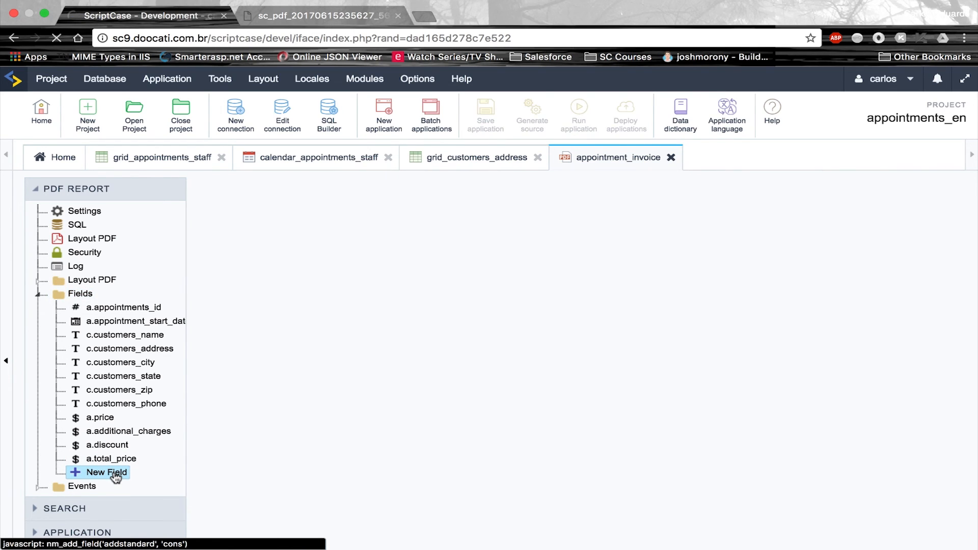
left_click(569, 306)
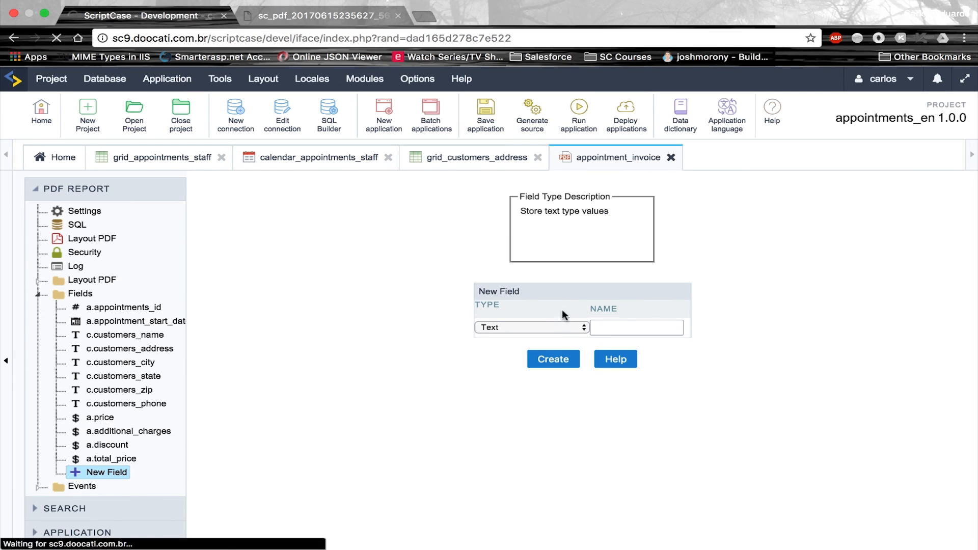
left_click(552, 329)
scroll(531, 463, "down", 3)
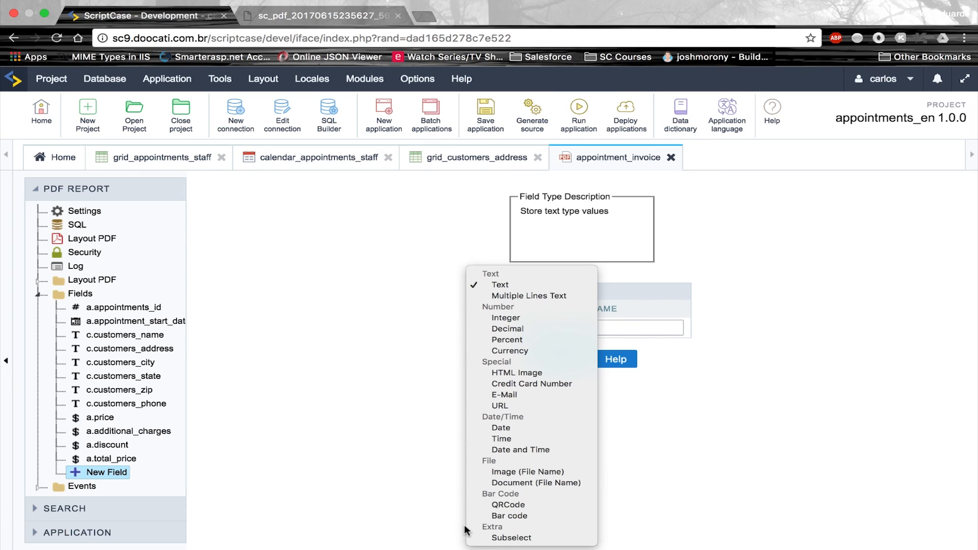
left_click(512, 538)
left_click(612, 326)
type("det")
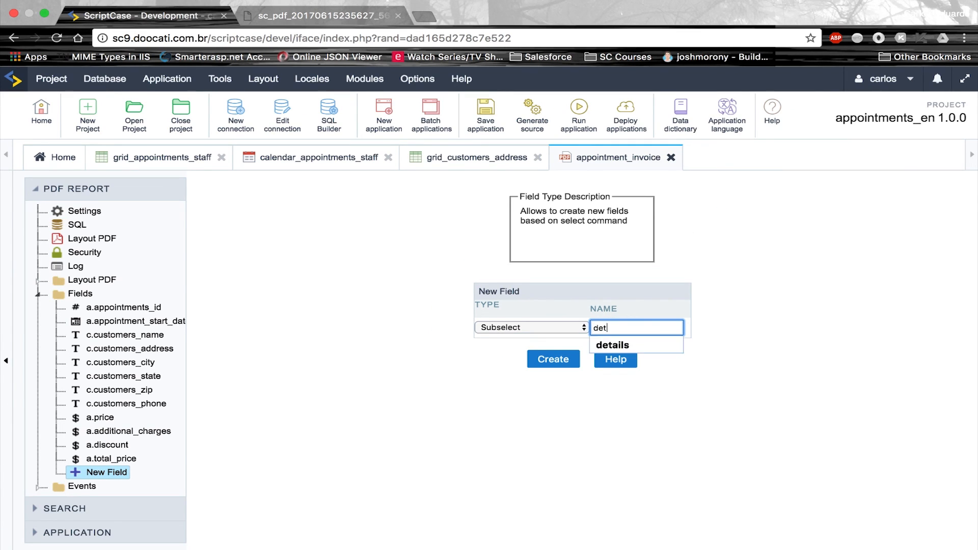
left_click(612, 345)
left_click(553, 359)
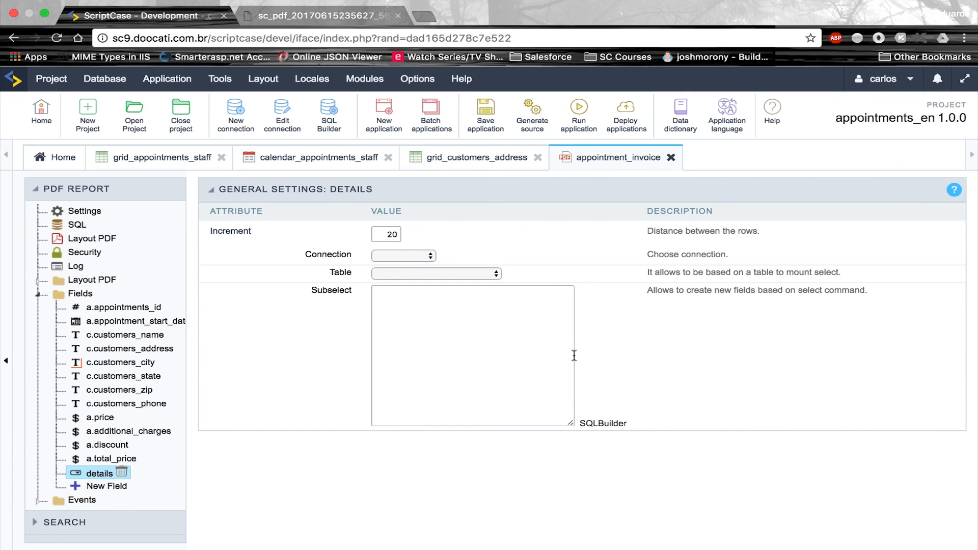
Copy the query from subselect.txt into the details field's Subselect box
left_click(497, 349)
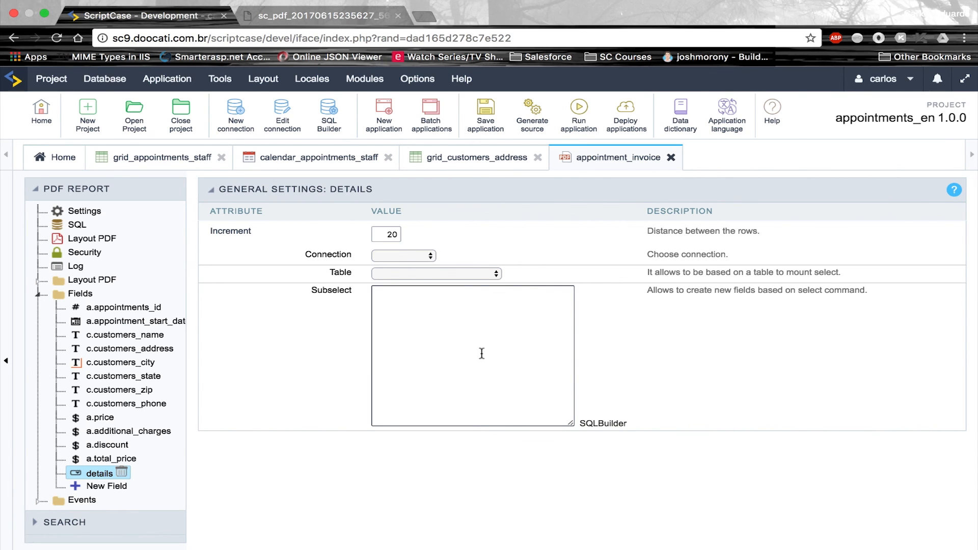
key("ctrl+Left")
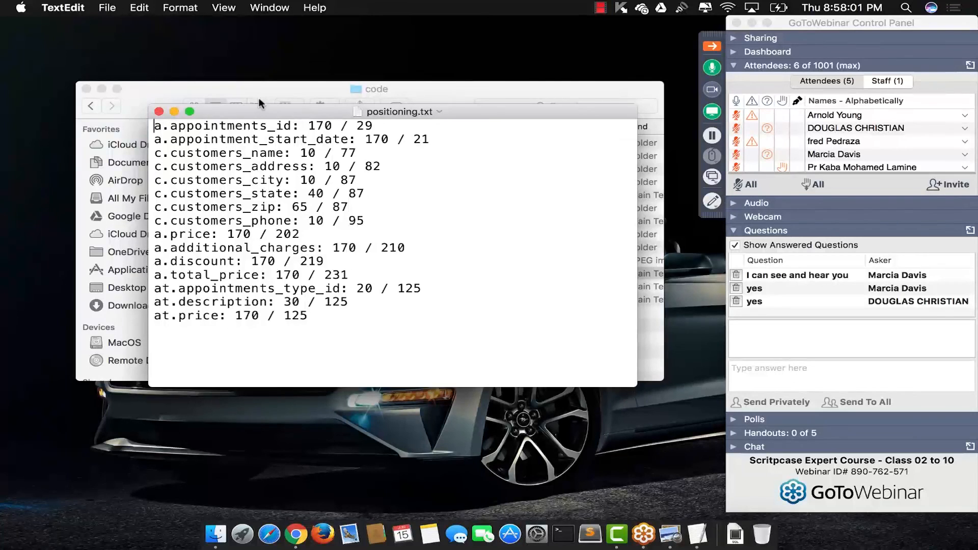
left_click(268, 88)
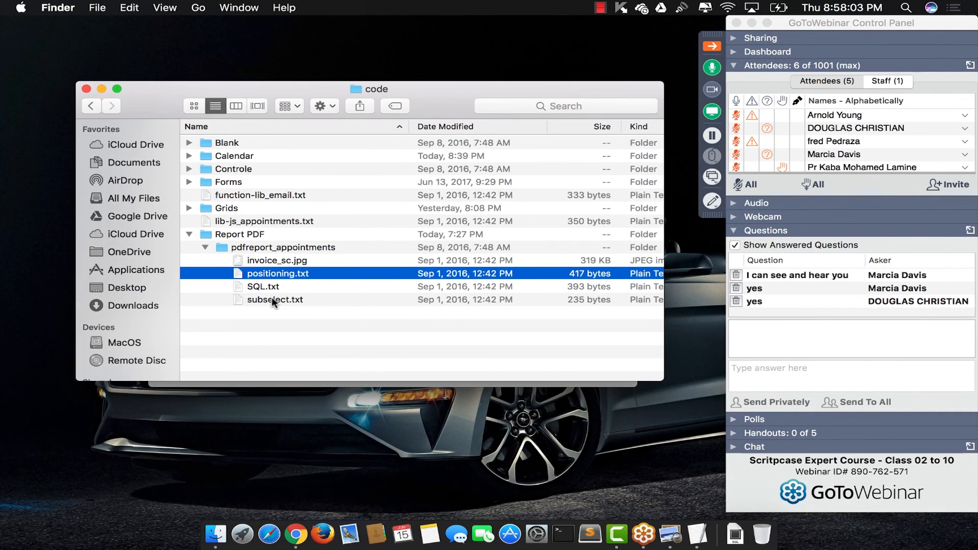
left_click(271, 301)
double_click(271, 299)
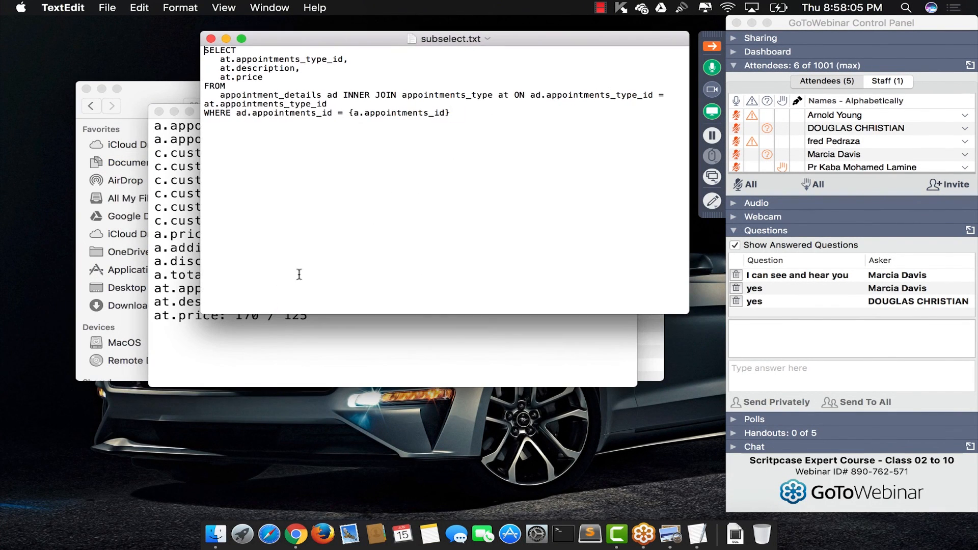
key("super+a")
key("super+c")
key("super+Tab")
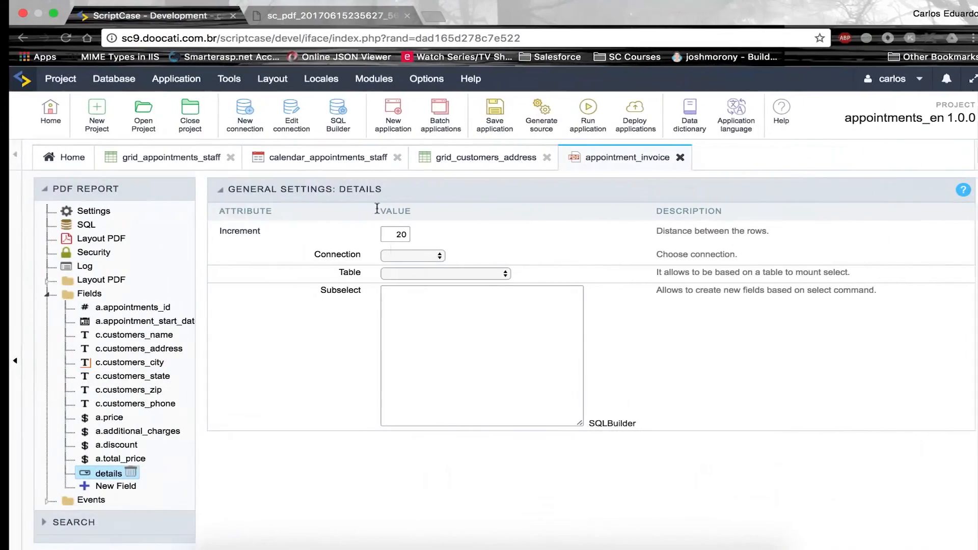
left_click(473, 328)
key("super+v")
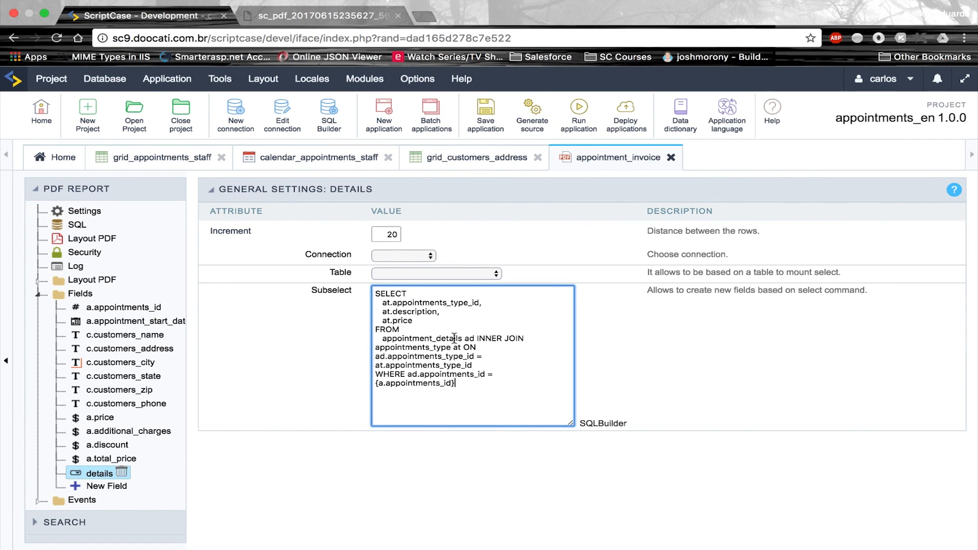
Change the row increment from 20 to 5 and save the application
left_click(393, 235)
key("BackSpace")
key("BackSpace")
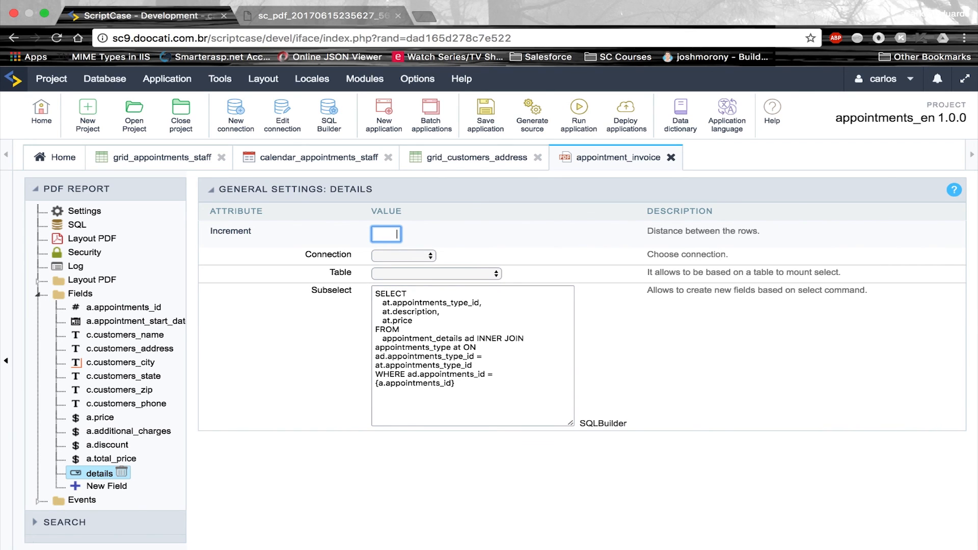
left_click(487, 251)
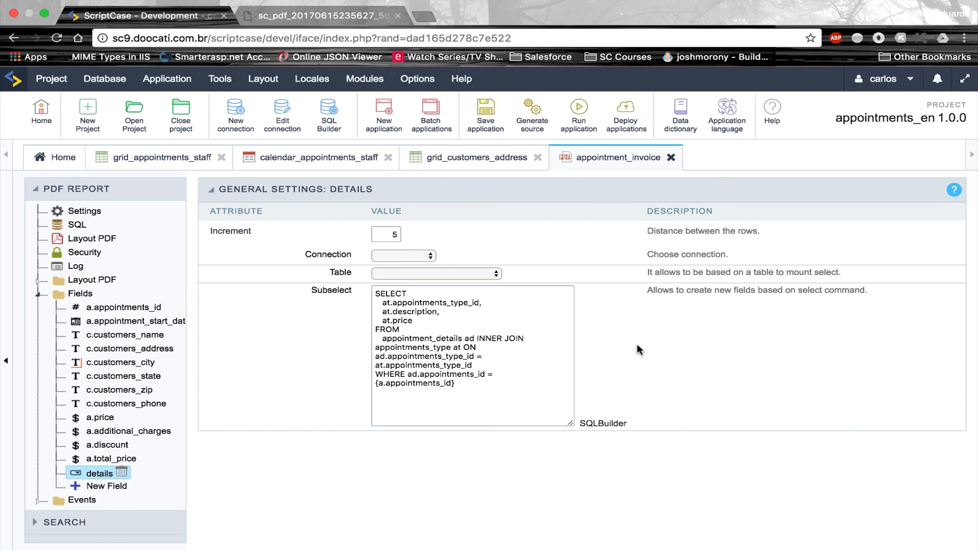
left_click(489, 126)
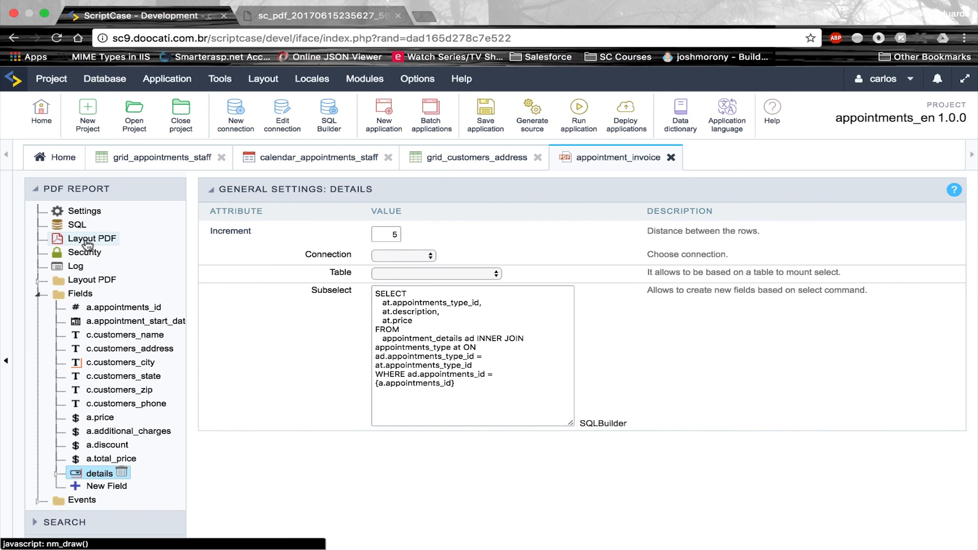
In the PDF layout, position cell_details_at_price at X 170, Y 125
left_click(88, 245)
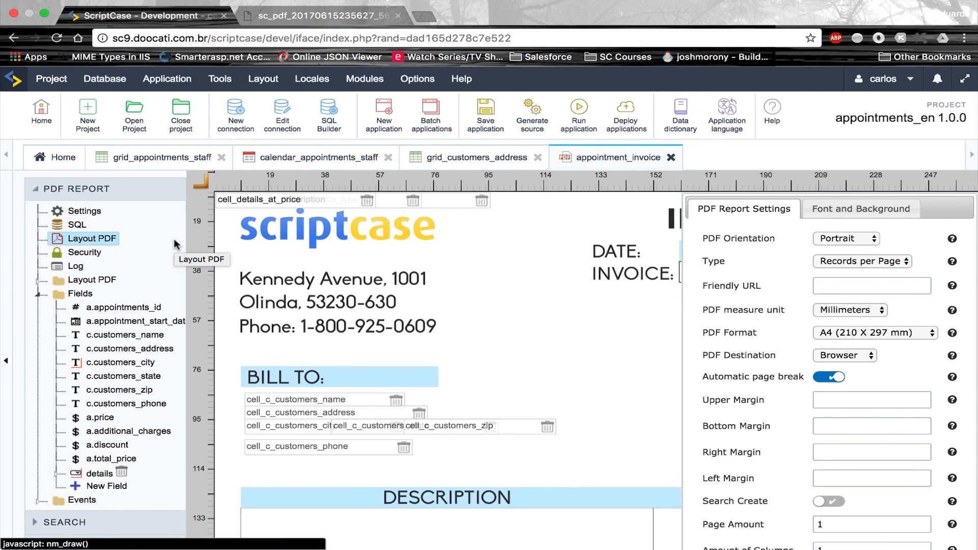
left_click(256, 204)
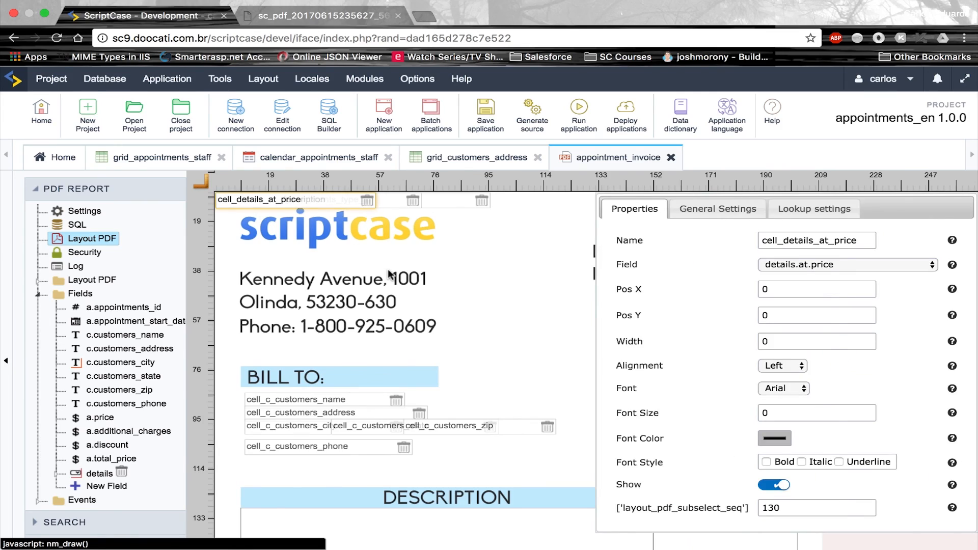
key("ctrl+Left")
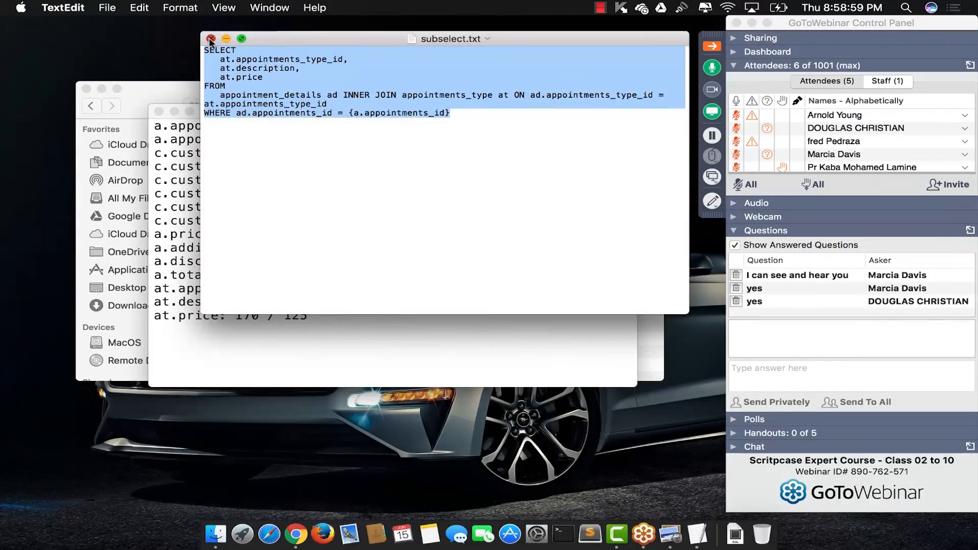
left_click(211, 39)
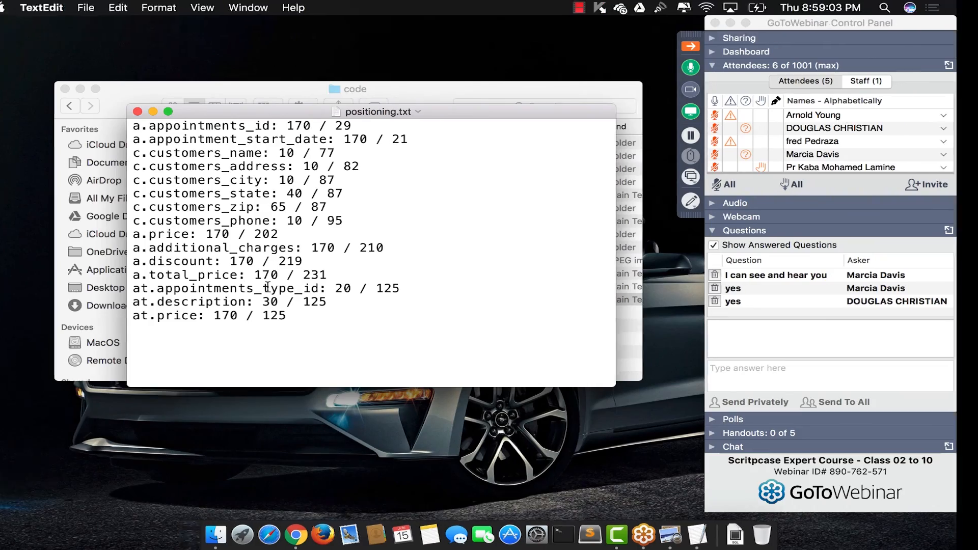
key("ctrl+Right")
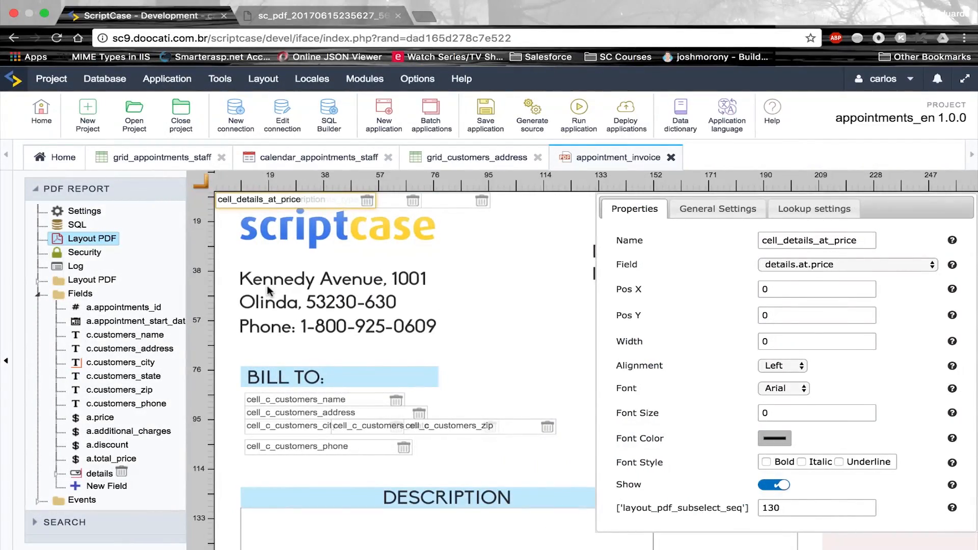
key("ctrl+Left")
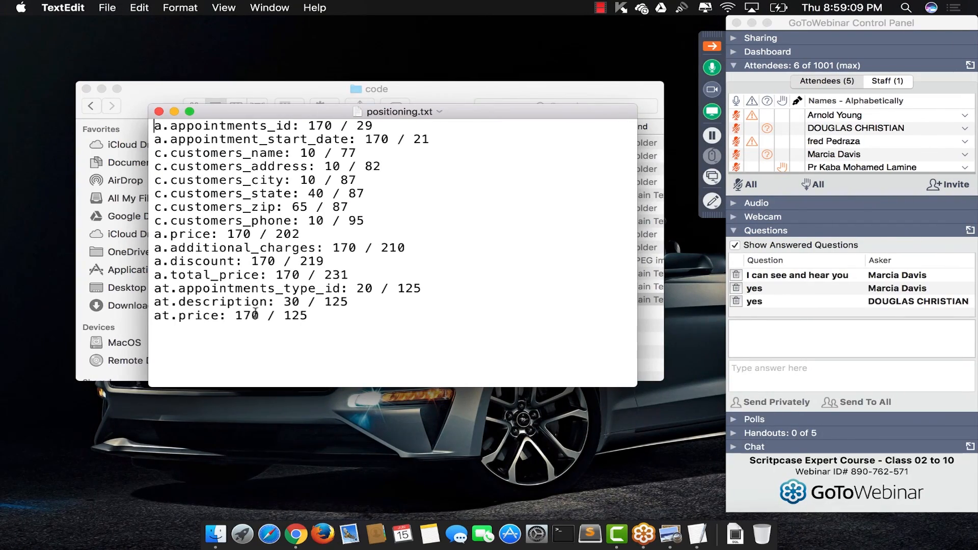
key("ctrl+Right")
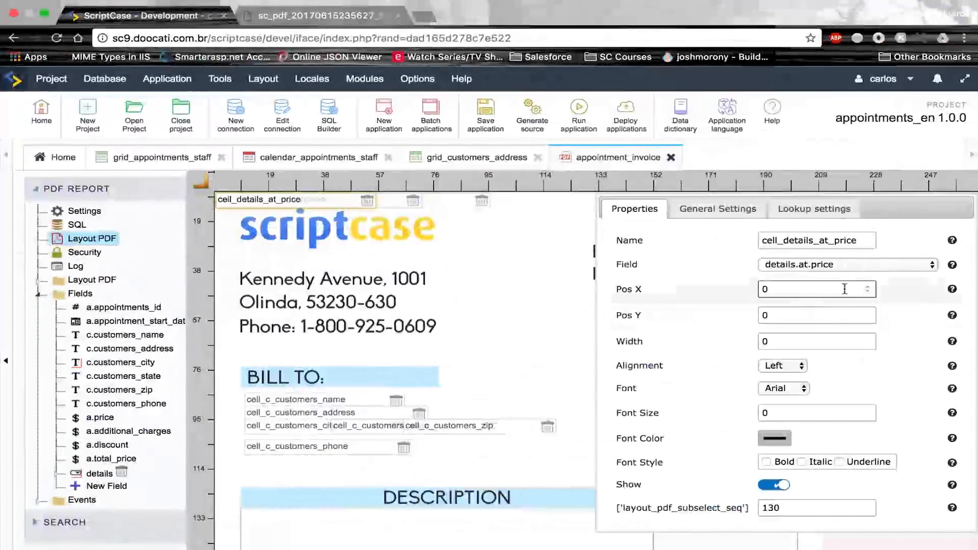
left_click(868, 287)
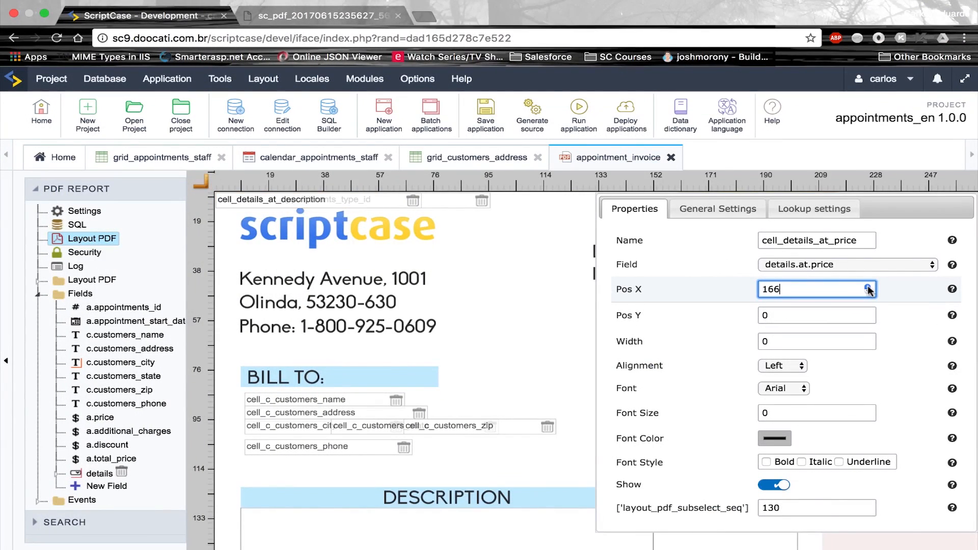
left_click(868, 315)
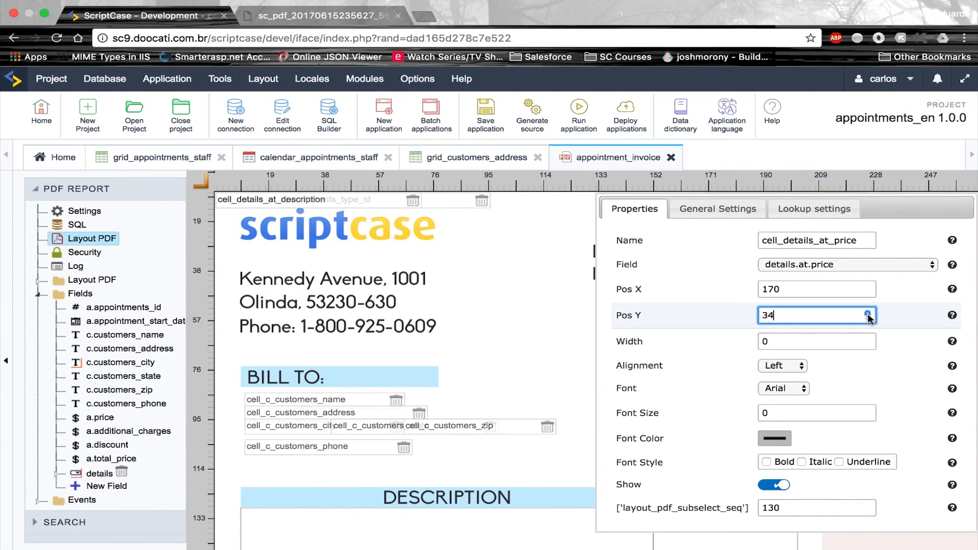
key("ctrl+Left")
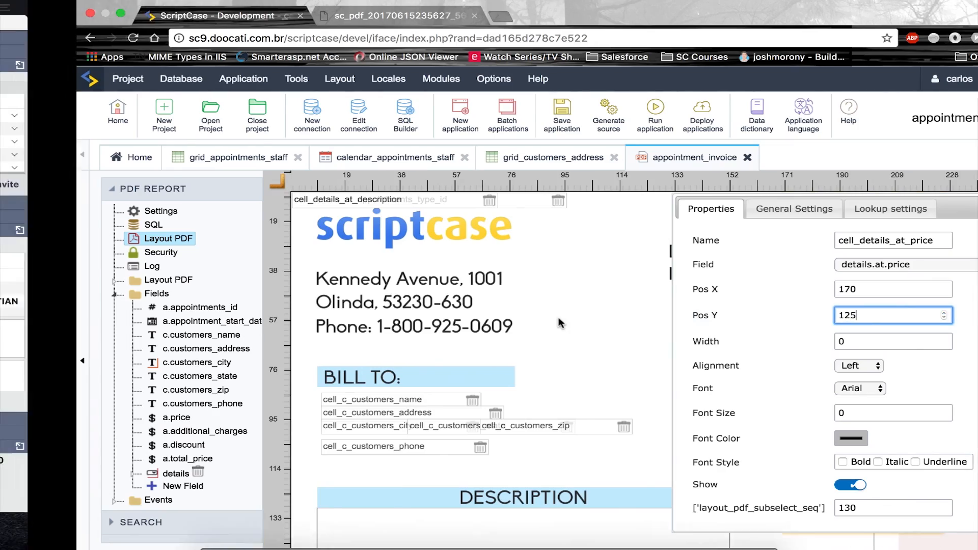
key("ctrl+Right")
Position the appointments_type_id detail cell at X 20, Y 125 and run the report
left_click(296, 205)
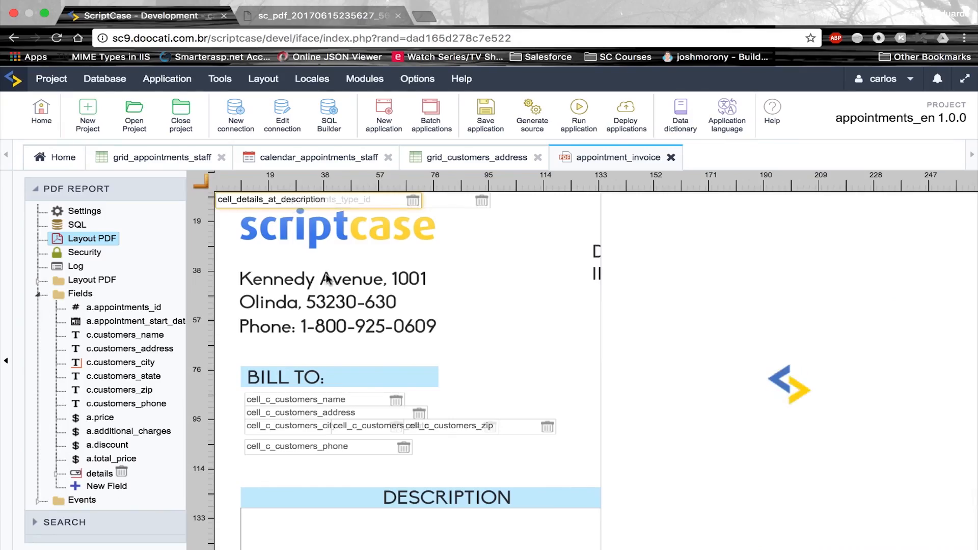
key("ctrl+Left")
key("ctrl+Right")
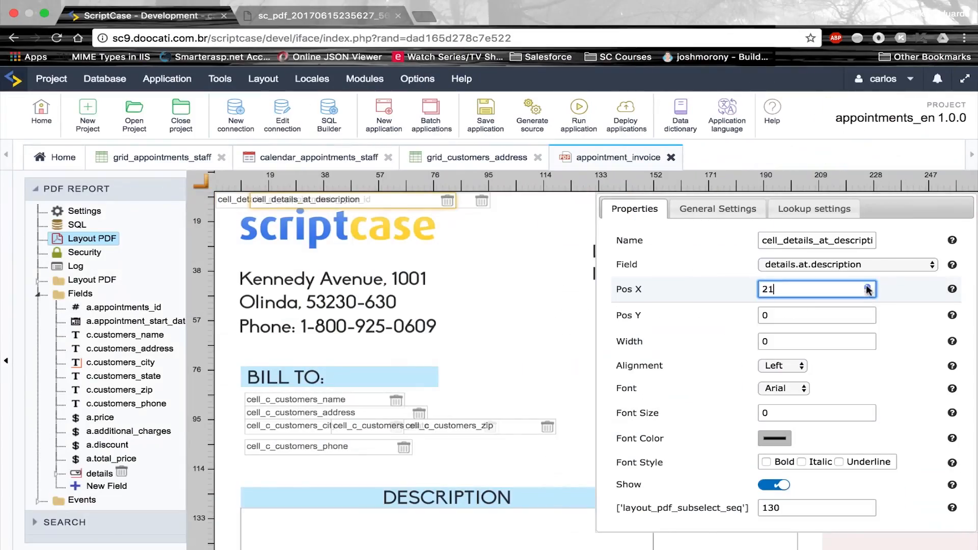
key("Tab")
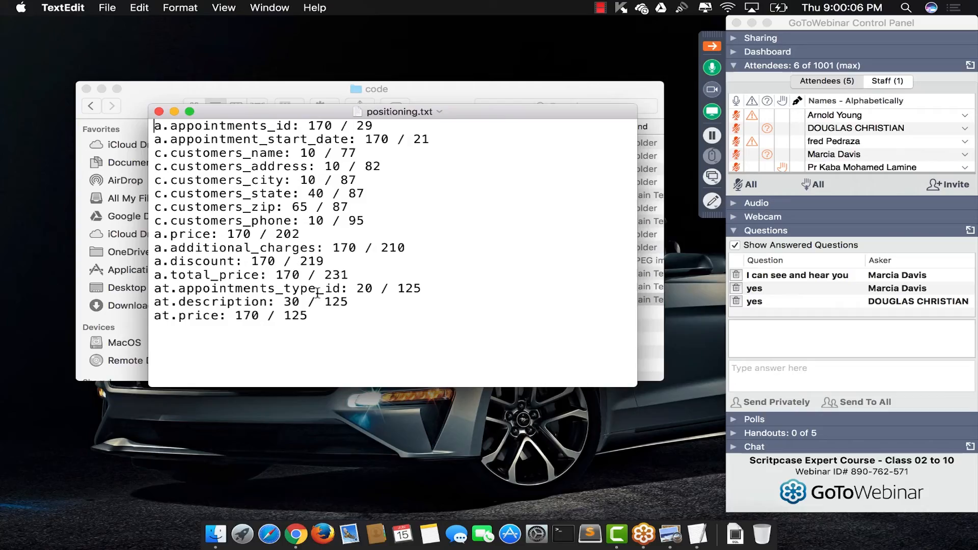
key("ctrl+Right")
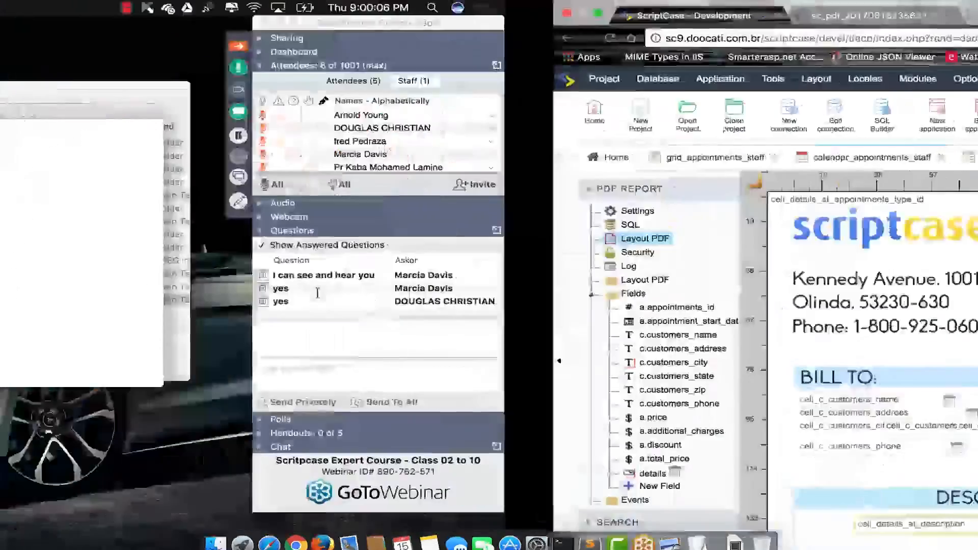
left_click(357, 201)
left_click(861, 289)
type("20")
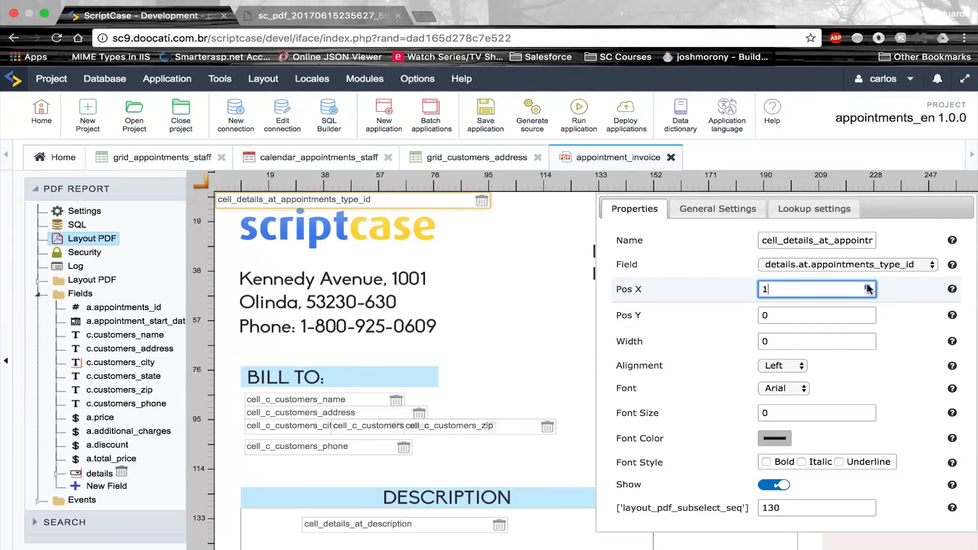
key("Tab")
type("36")
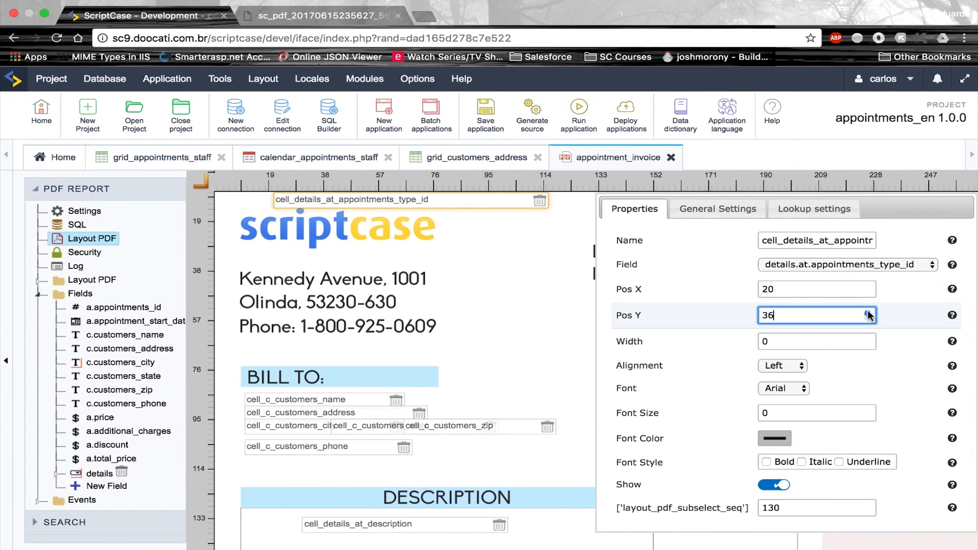
key("BackSpace")
key("BackSpace")
type("125")
left_click(579, 113)
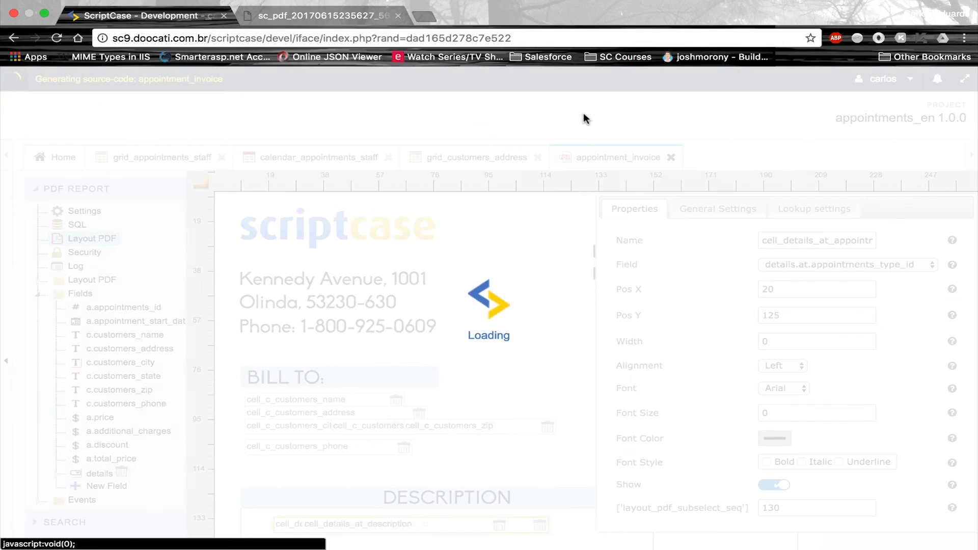
Generate the invoice for appointment 1 and check lines Format HD 100, Files Backup 50, total 130
left_click(301, 32)
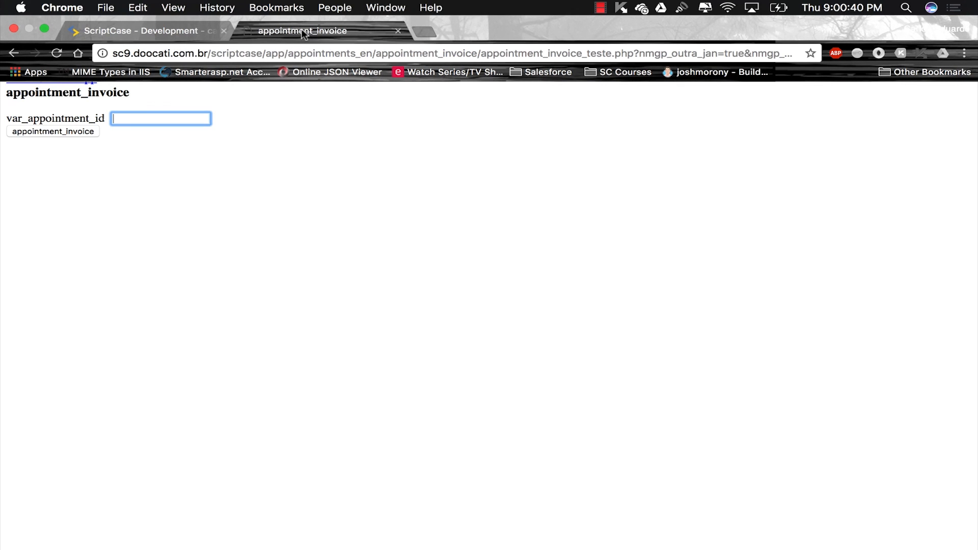
type("1")
key("Return")
scroll(383, 236, "down", 2)
scroll(383, 235, "down", 1)
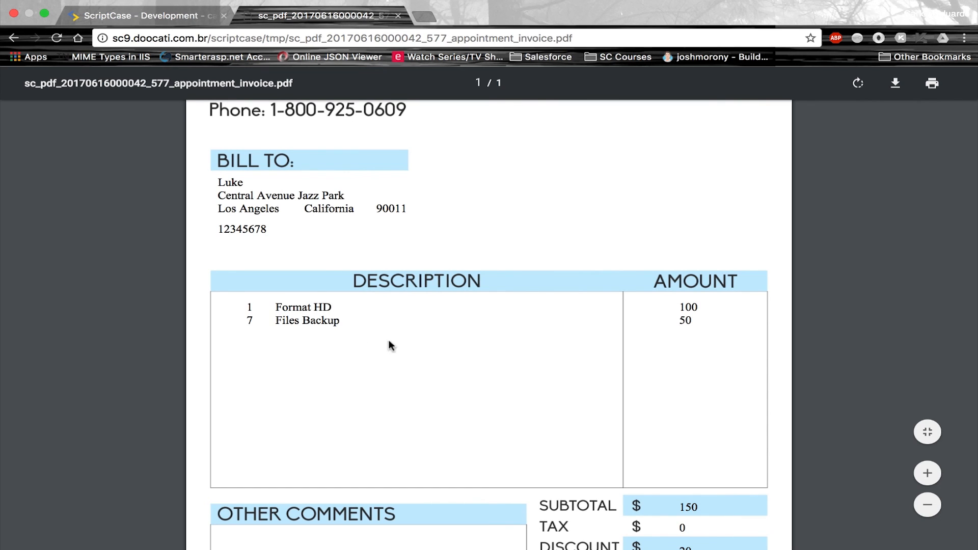
scroll(555, 378, "down", 3)
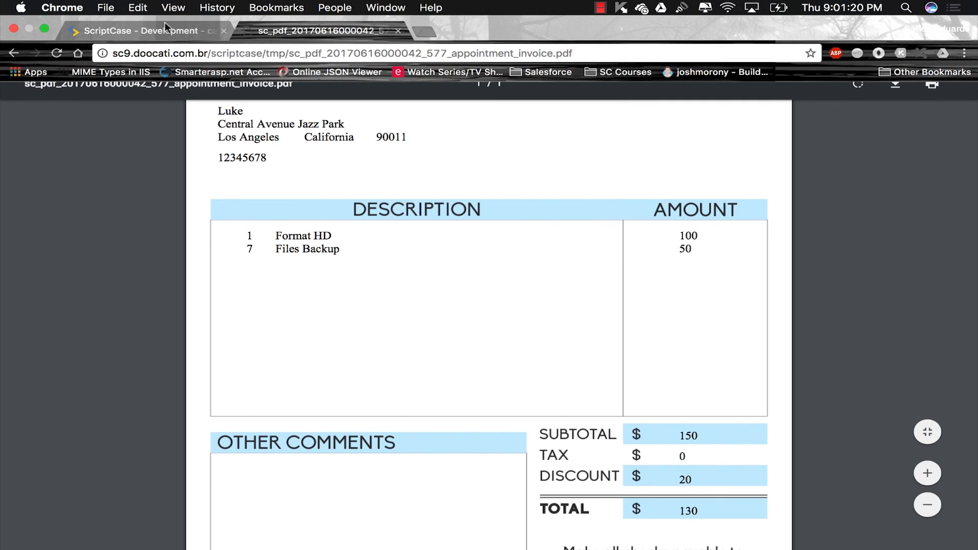
Give cell_c_customers_phone a (xx)-style Field Mask in General Settings, then rerun the report
left_click(164, 22)
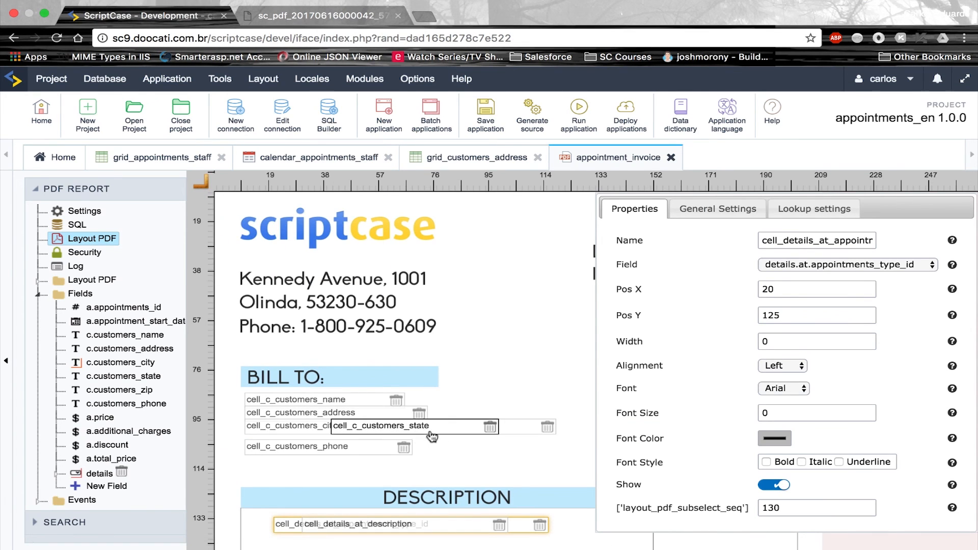
left_click(349, 452)
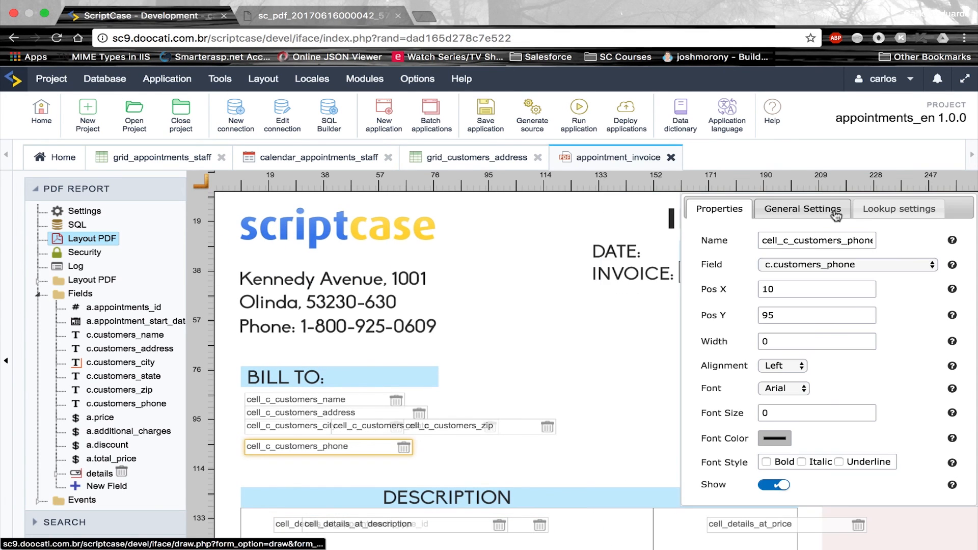
left_click(835, 209)
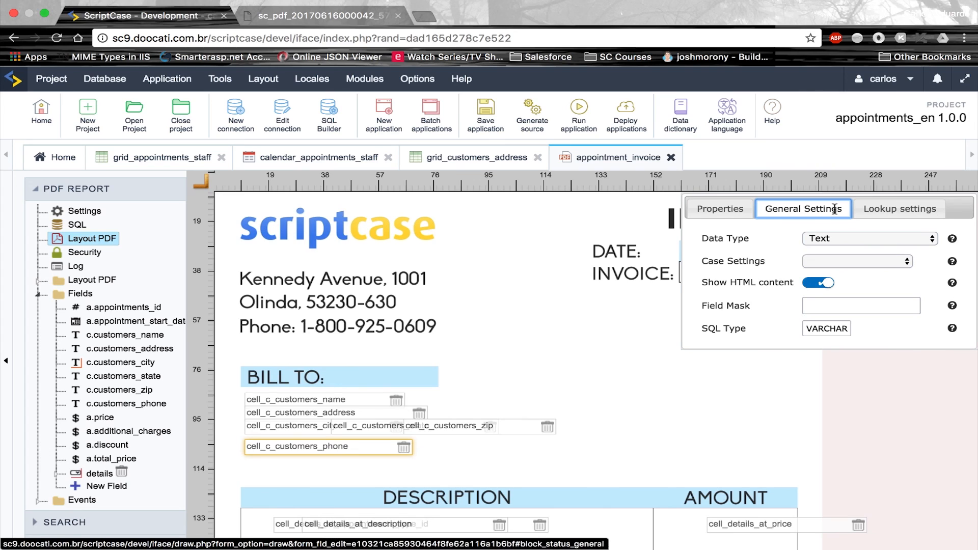
left_click(862, 308)
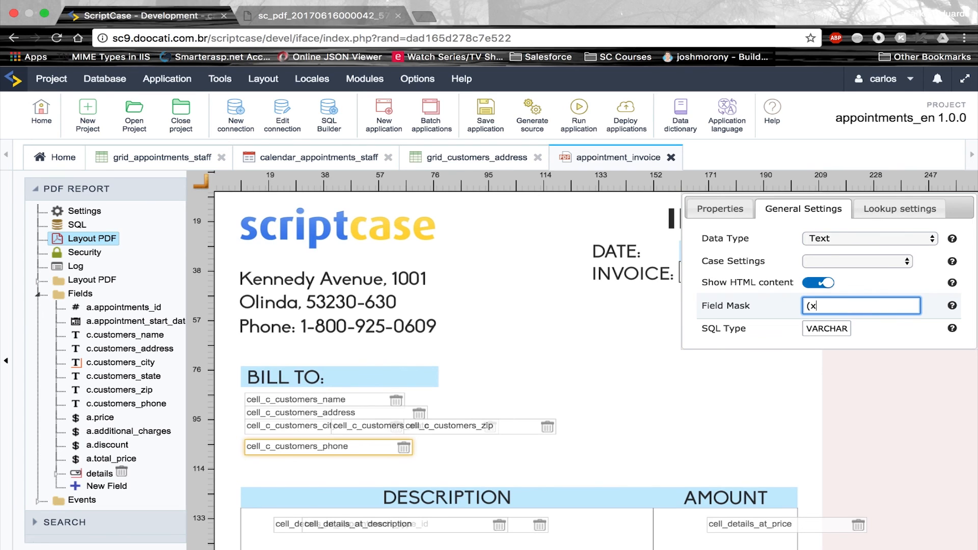
type("xxxx-xxxx")
left_click(519, 431)
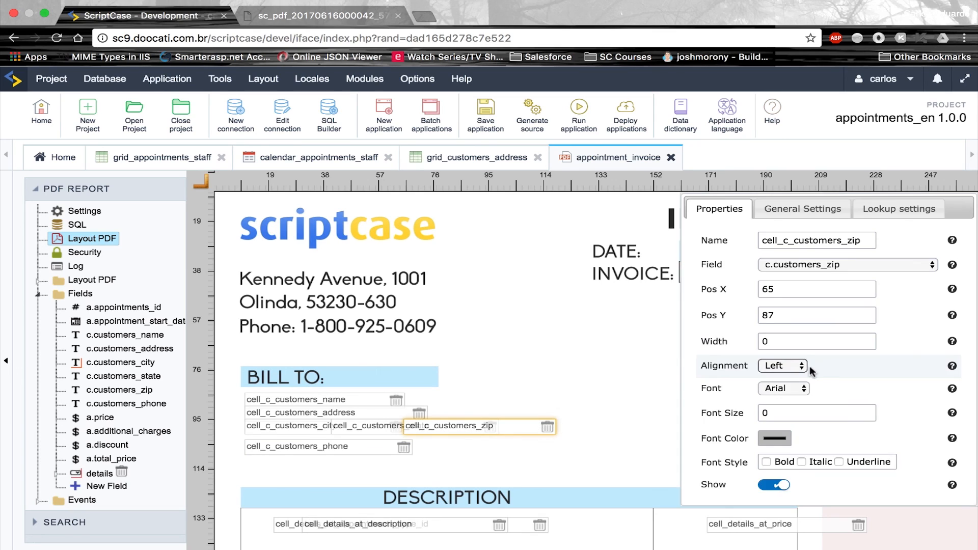
left_click(797, 413)
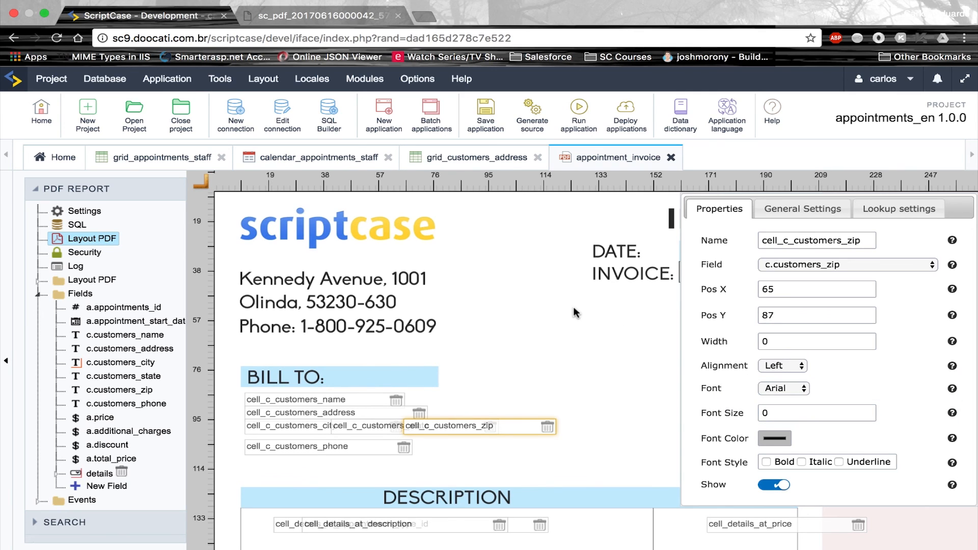
left_click(578, 117)
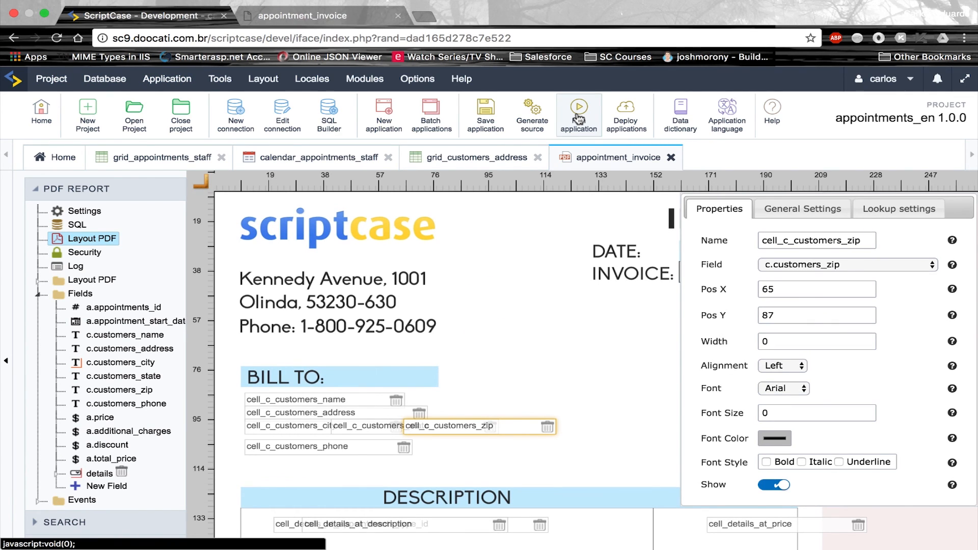
Regenerate the invoice PDF for appointment 1 to view the masked phone number
type("1")
key("Return")
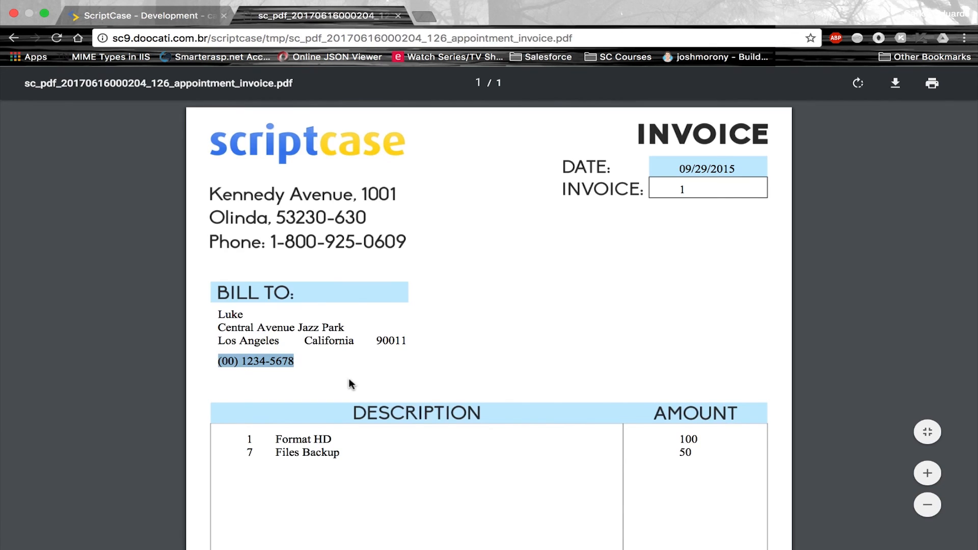